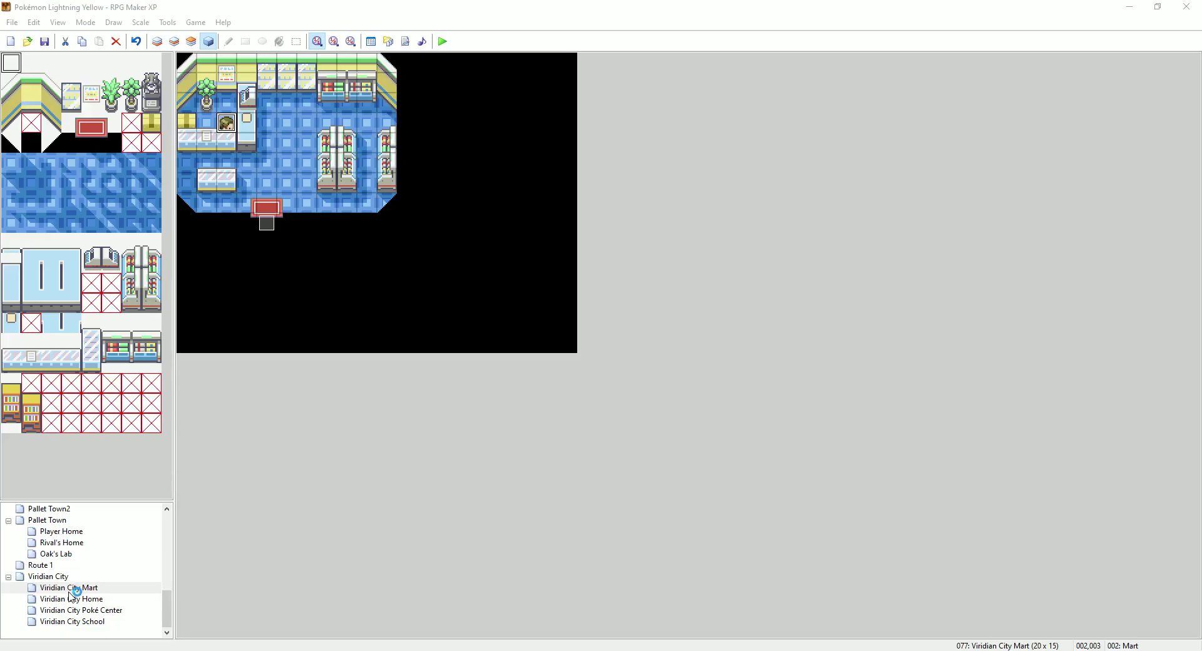
Examine the event commands on both pages of the Blackboard event in the Viridian City School map
left_click(82, 621)
double_click(272, 87)
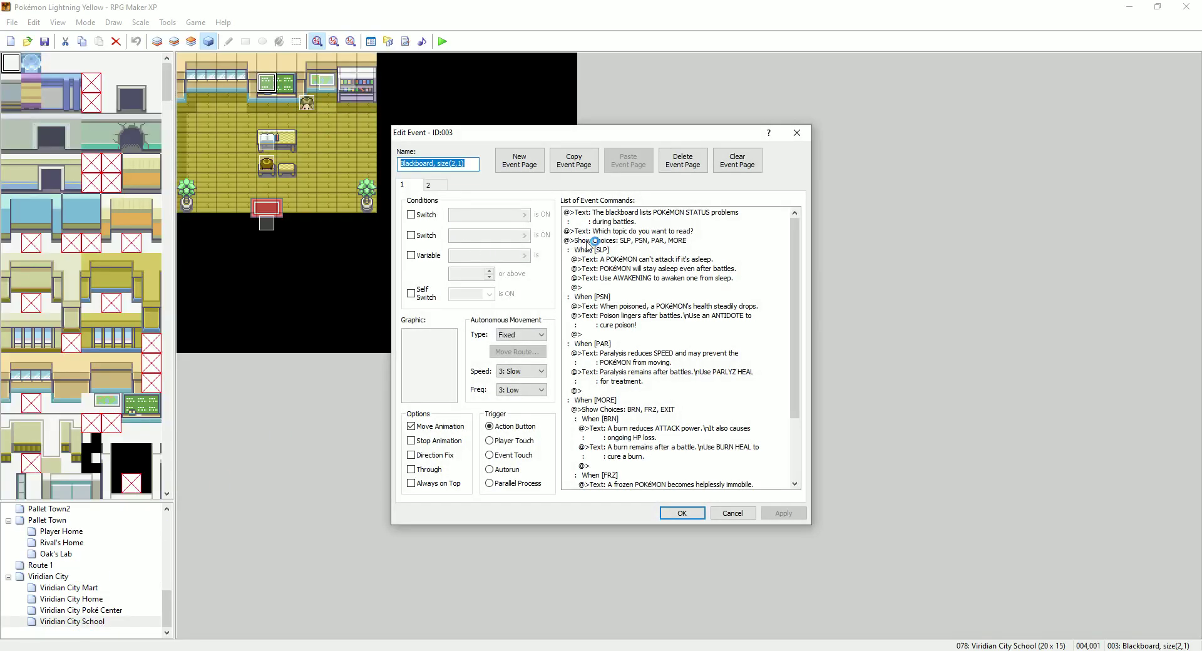
left_click(633, 240)
scroll(640, 283, "down", 3)
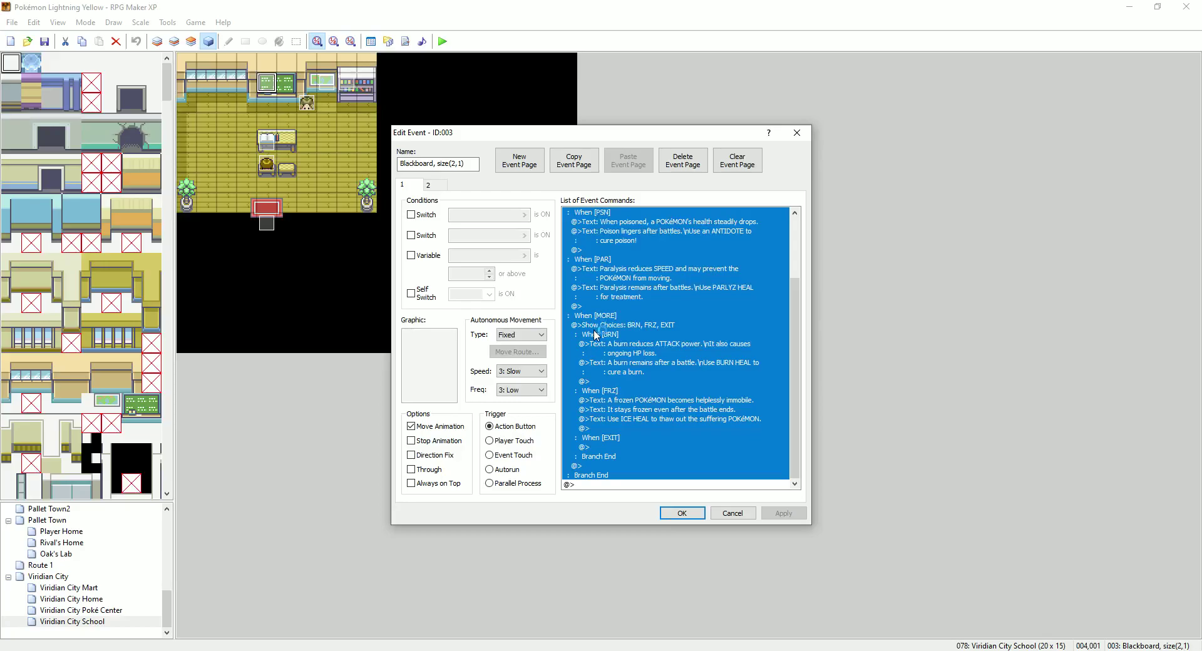
left_click(429, 185)
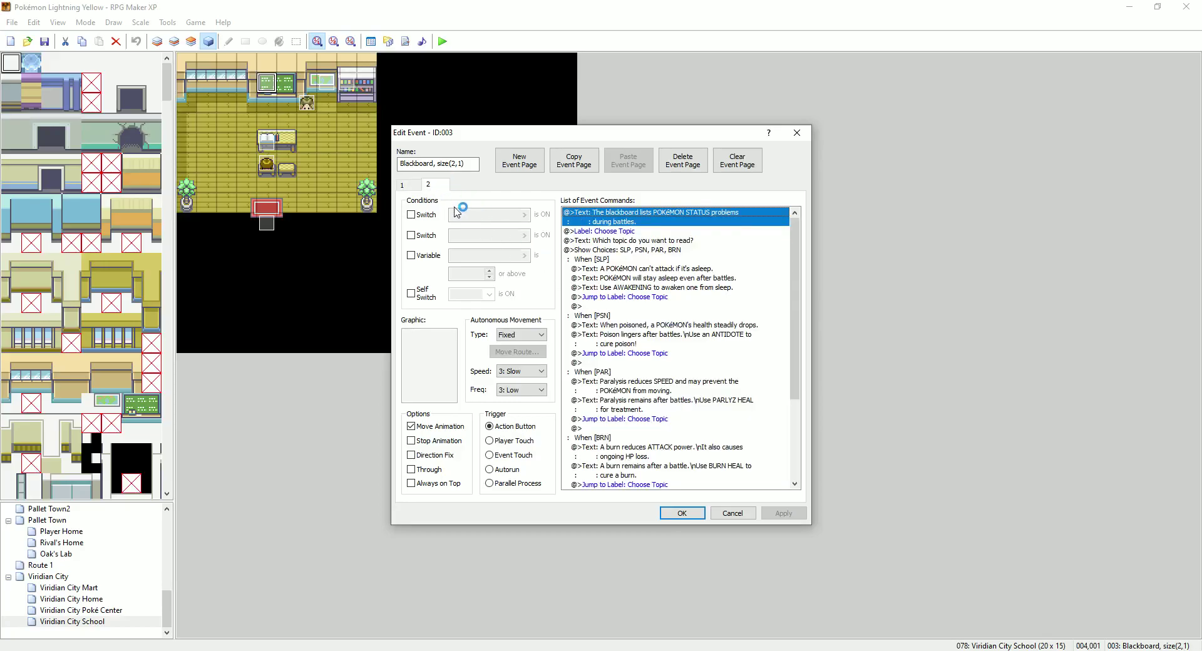
left_click(609, 253)
scroll(613, 439, "down", 3)
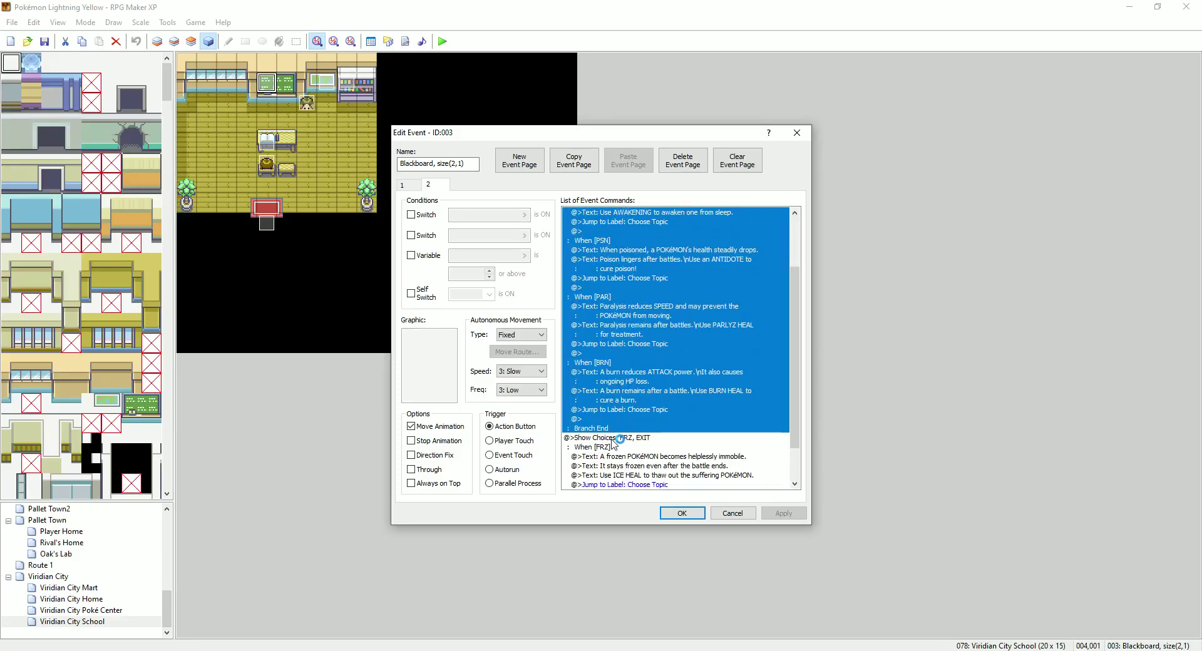
left_click(612, 438)
scroll(614, 407, "down", 2)
Delete the first page of the Blackboard event, keeping the page with the Choose Topic label, and save the event
left_click(407, 188)
left_click(682, 156)
scroll(638, 280, "down", 1)
scroll(638, 279, "down", 4)
scroll(639, 282, "up", 5)
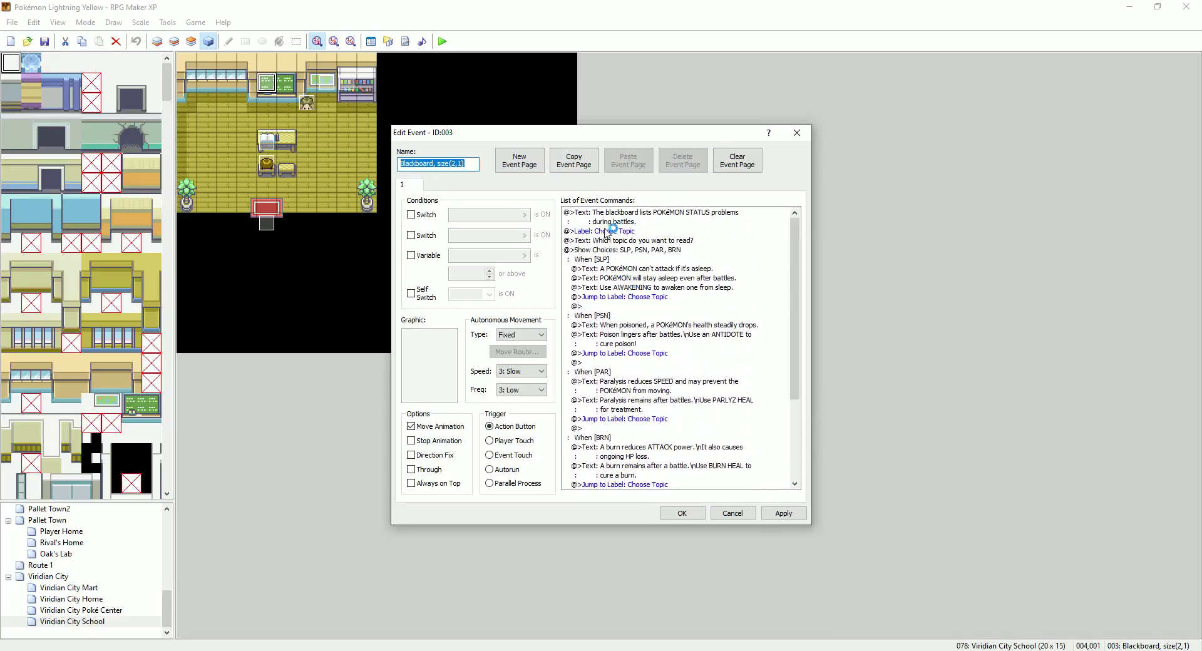
left_click(604, 232)
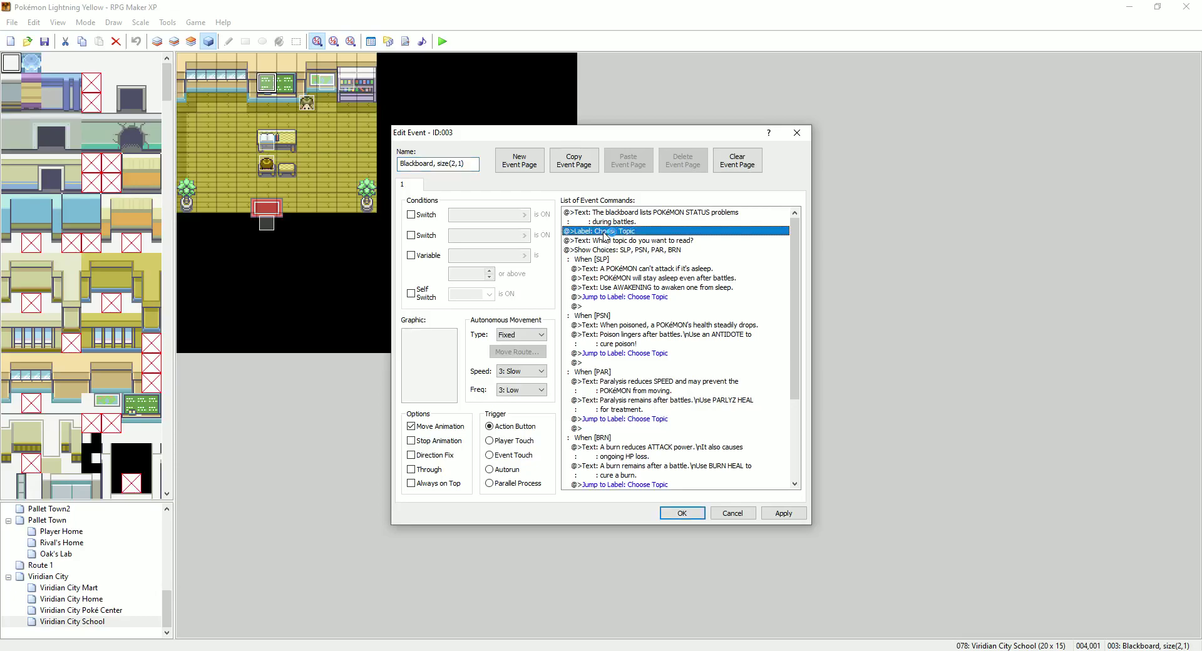
left_click(601, 296)
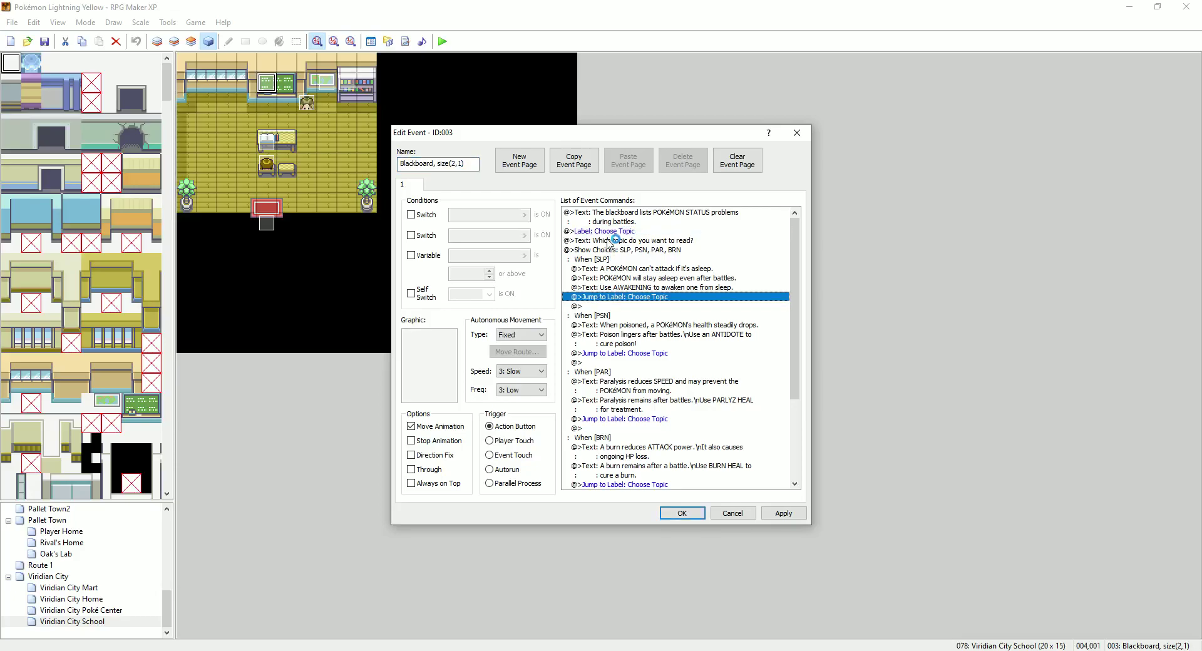
left_click(610, 240)
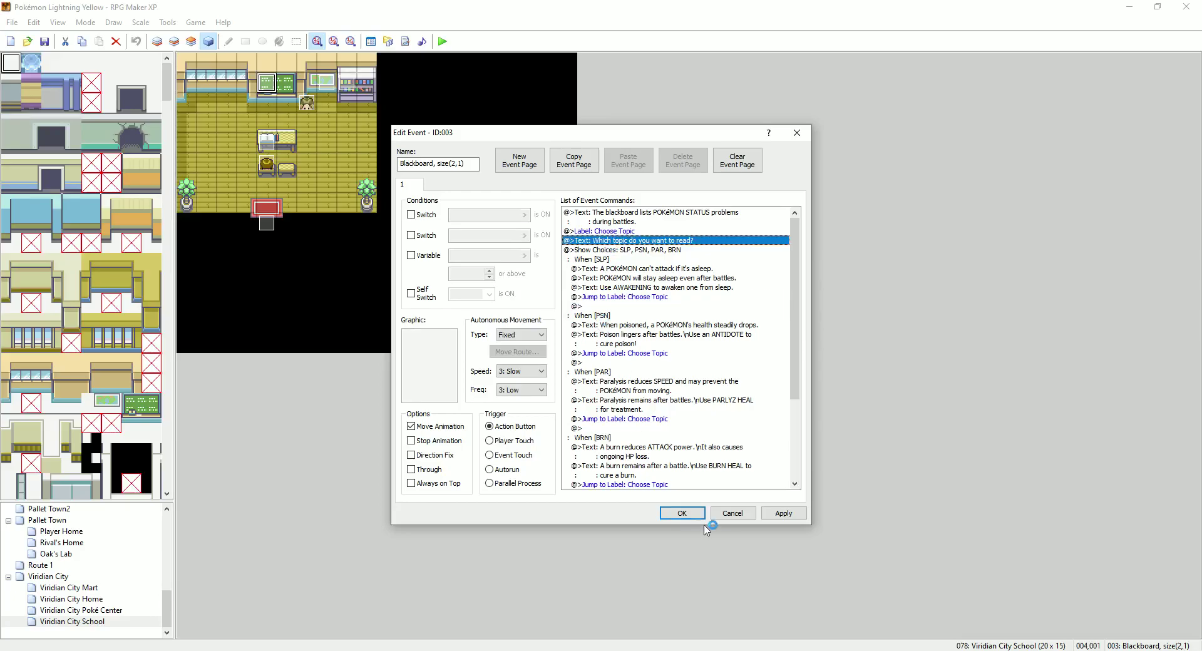
left_click(782, 513)
left_click(681, 512)
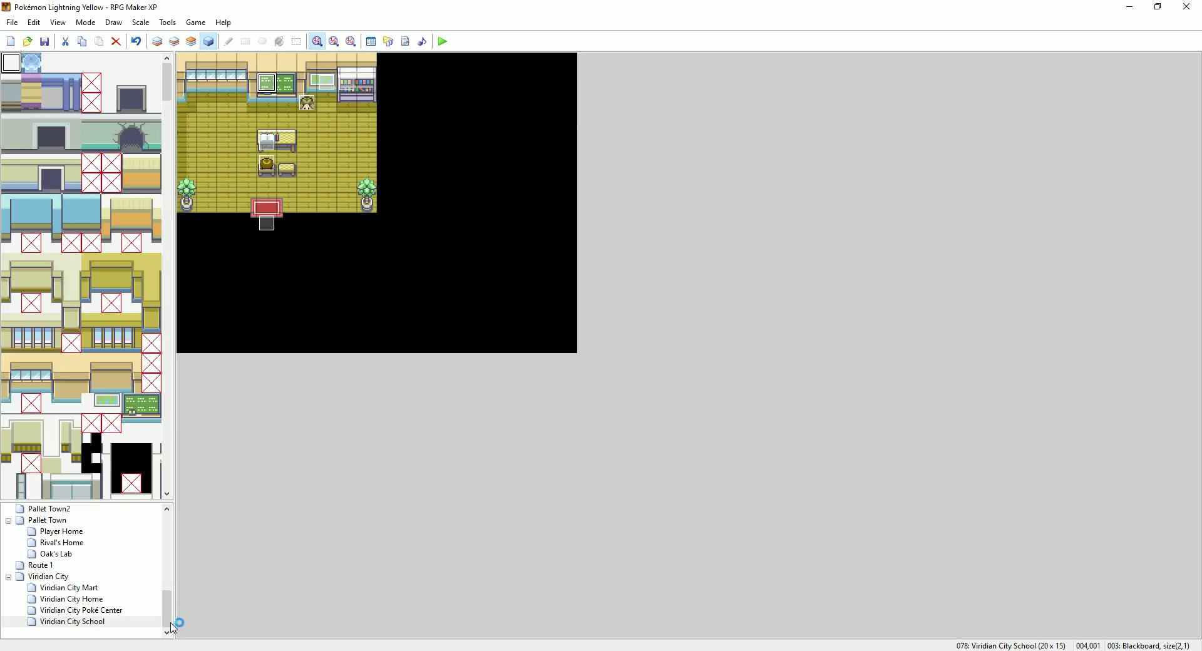
Examine the message of the Center sign event on the Poké Center in the Viridian City map
left_click(65, 577)
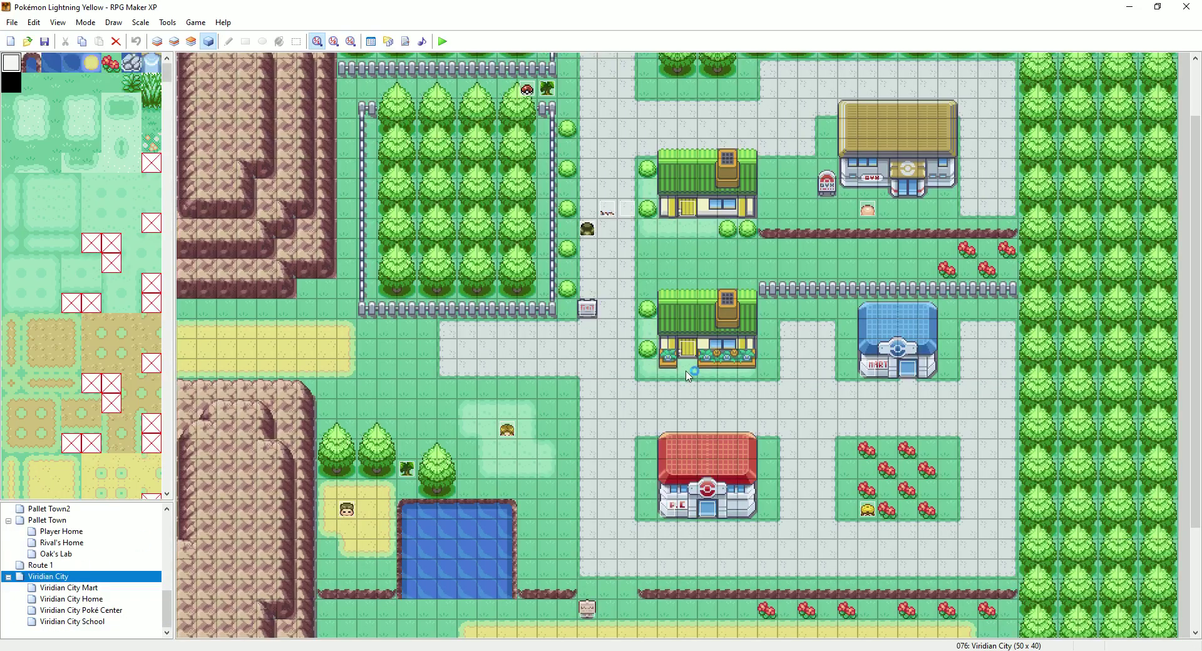
double_click(668, 514)
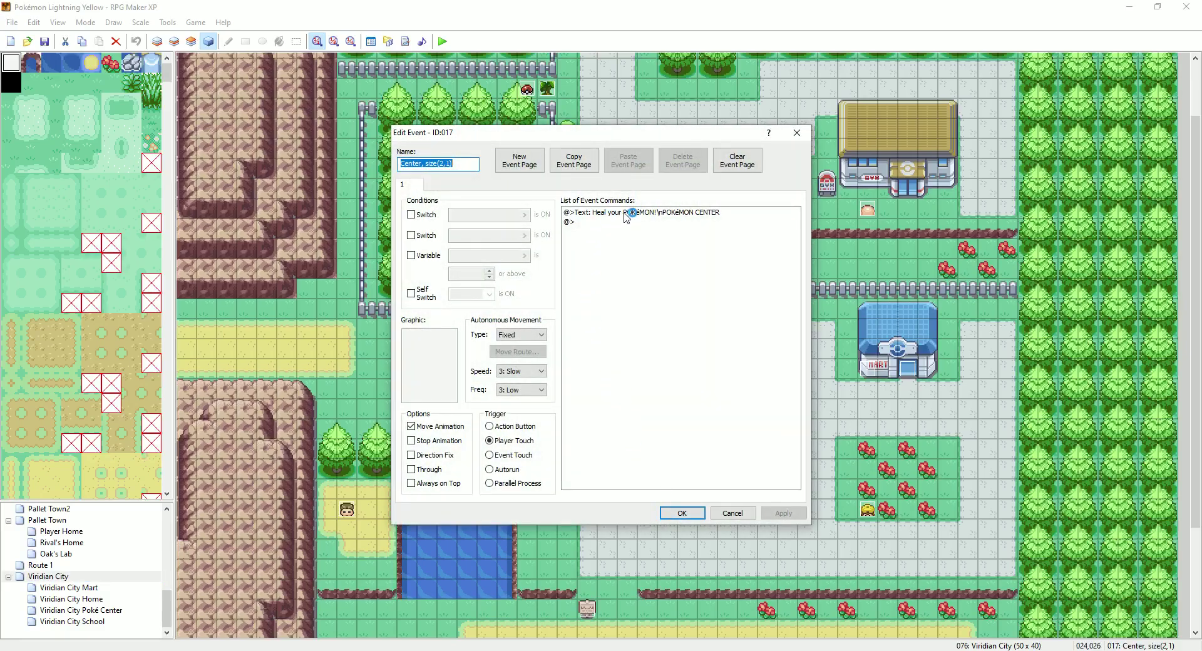
left_click(682, 513)
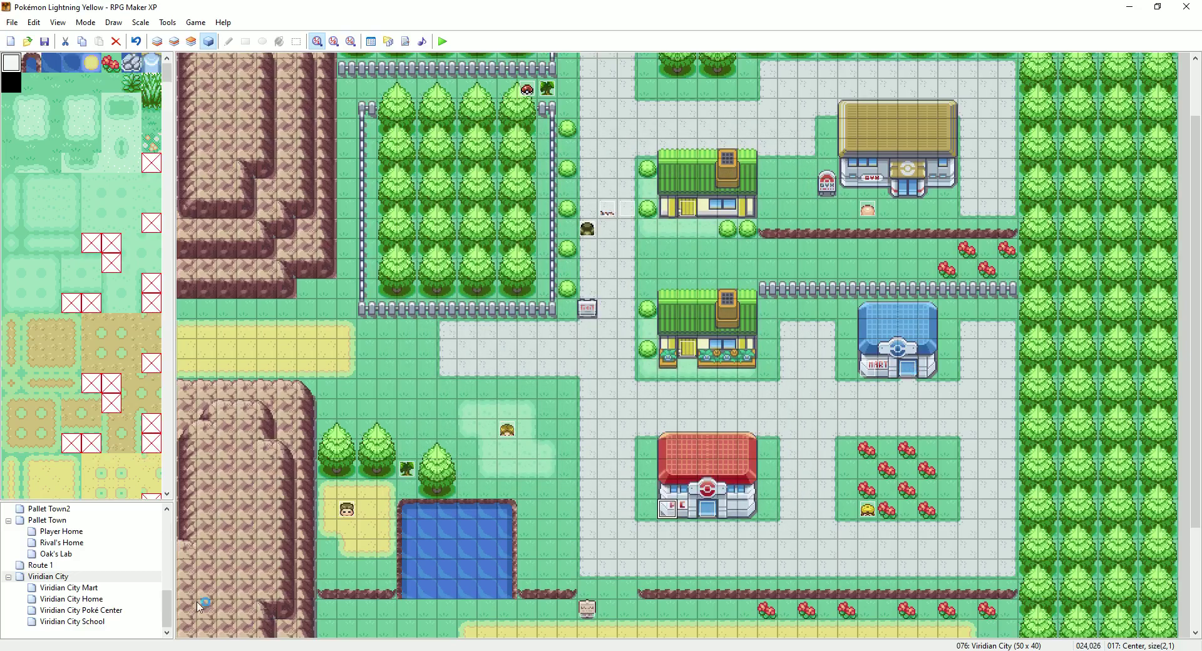
Replace the paper-topped counter tile in the Viridian City Mart with a plain glass counter on layer 2, and return to the event layer
left_click(85, 590)
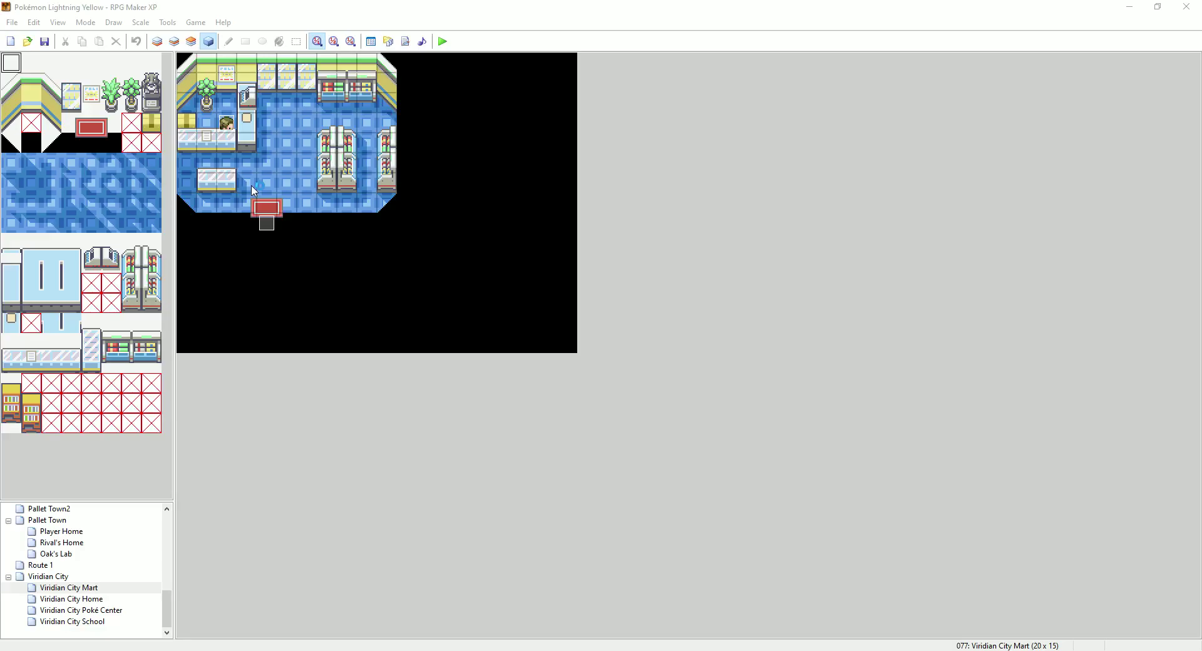
left_click(207, 143)
key("Up")
left_click(209, 139)
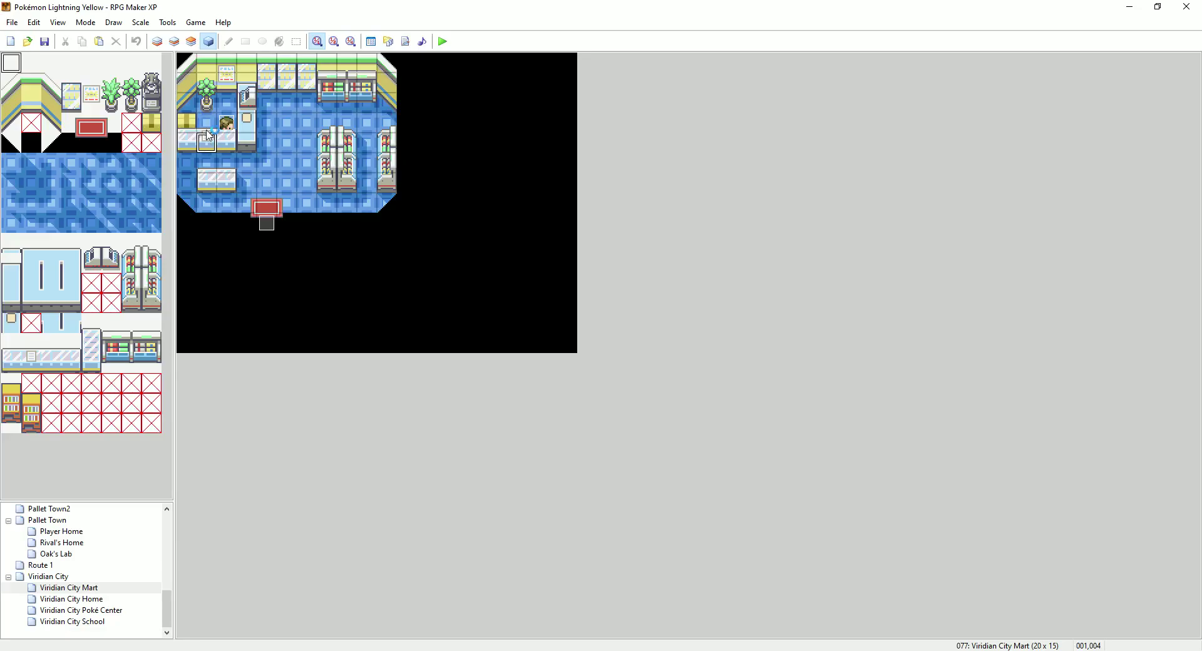
left_click(59, 351)
left_click_drag(57, 349, 56, 360)
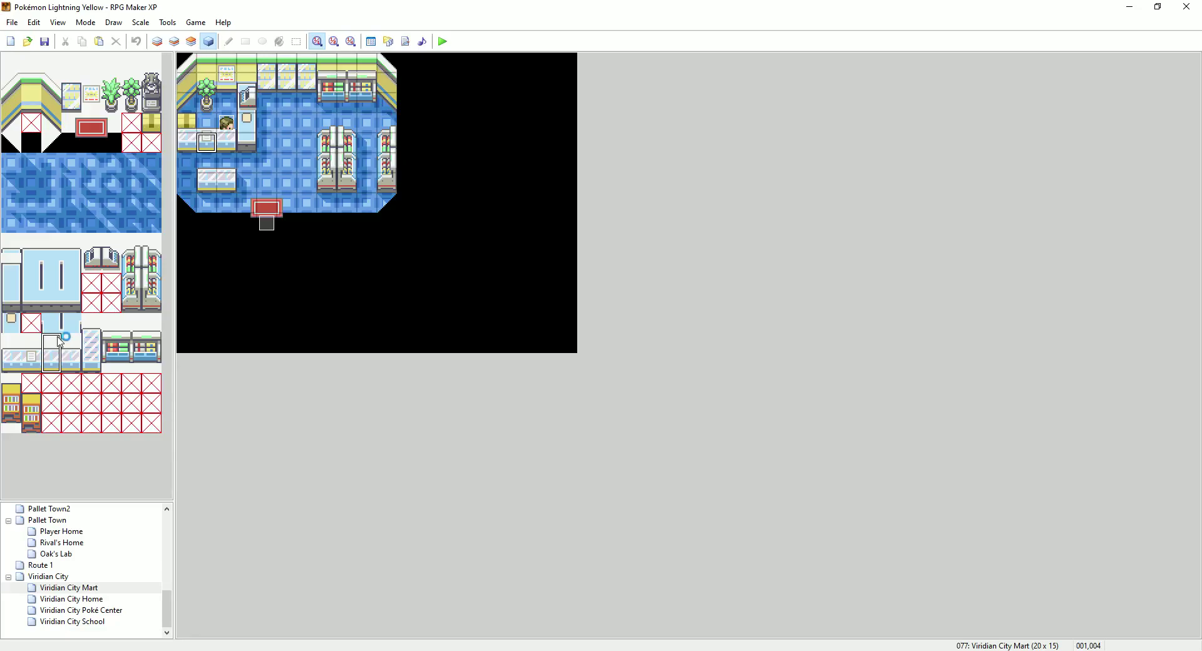
left_click(174, 41)
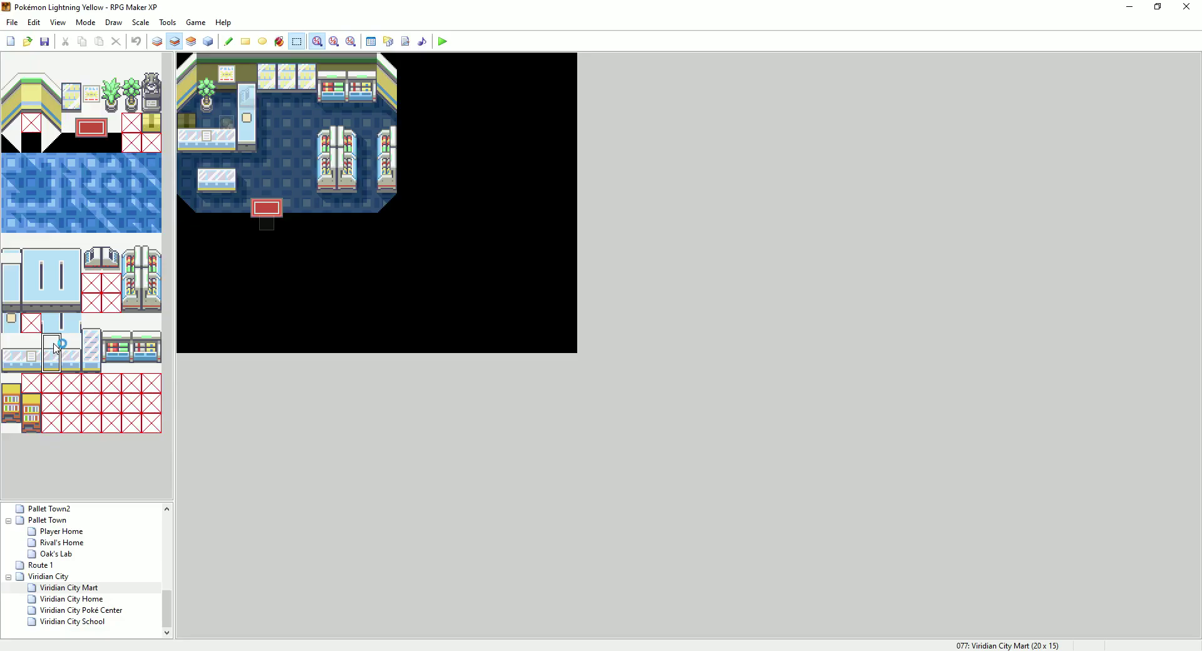
left_click(229, 42)
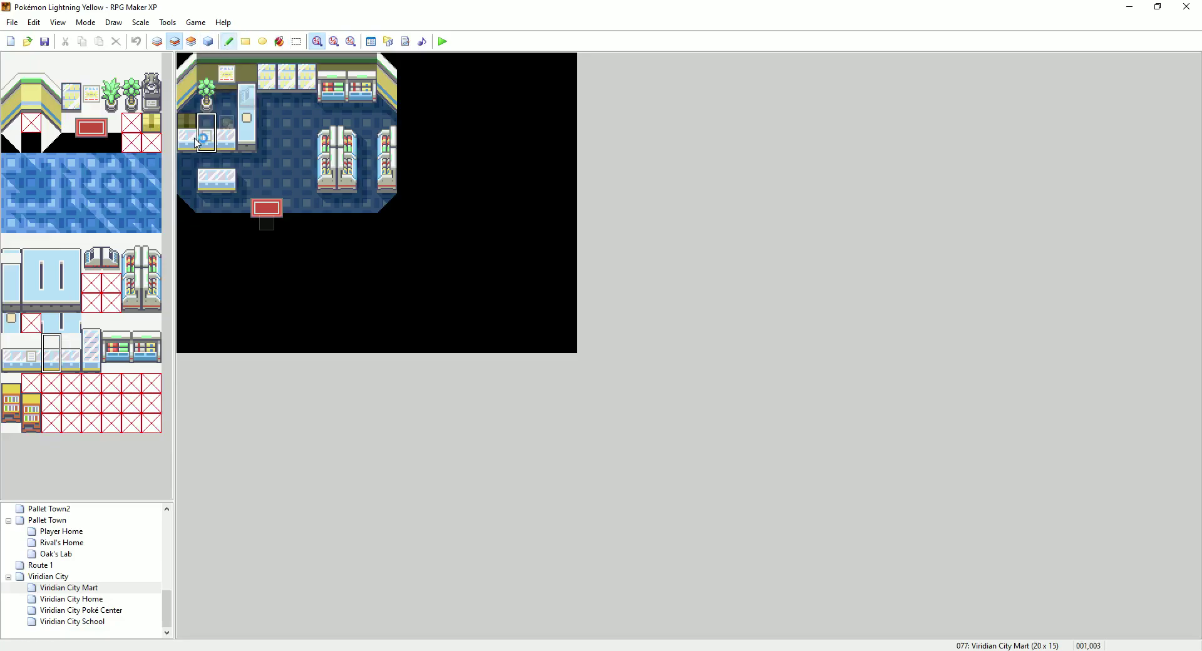
left_click(206, 136)
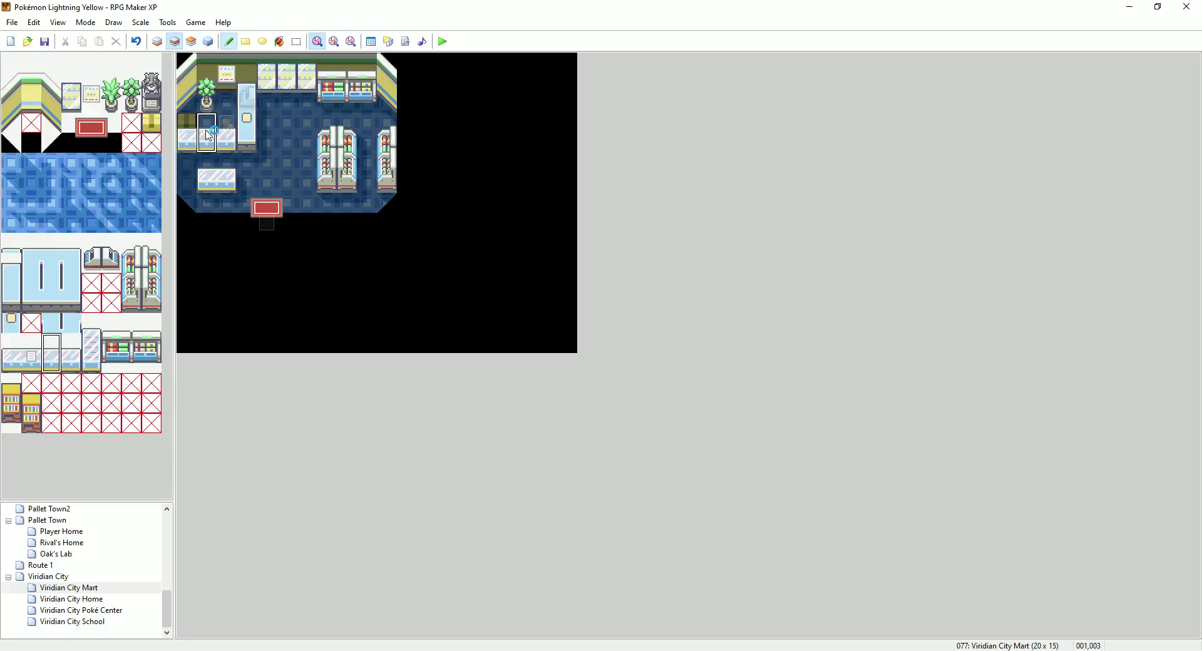
left_click(208, 42)
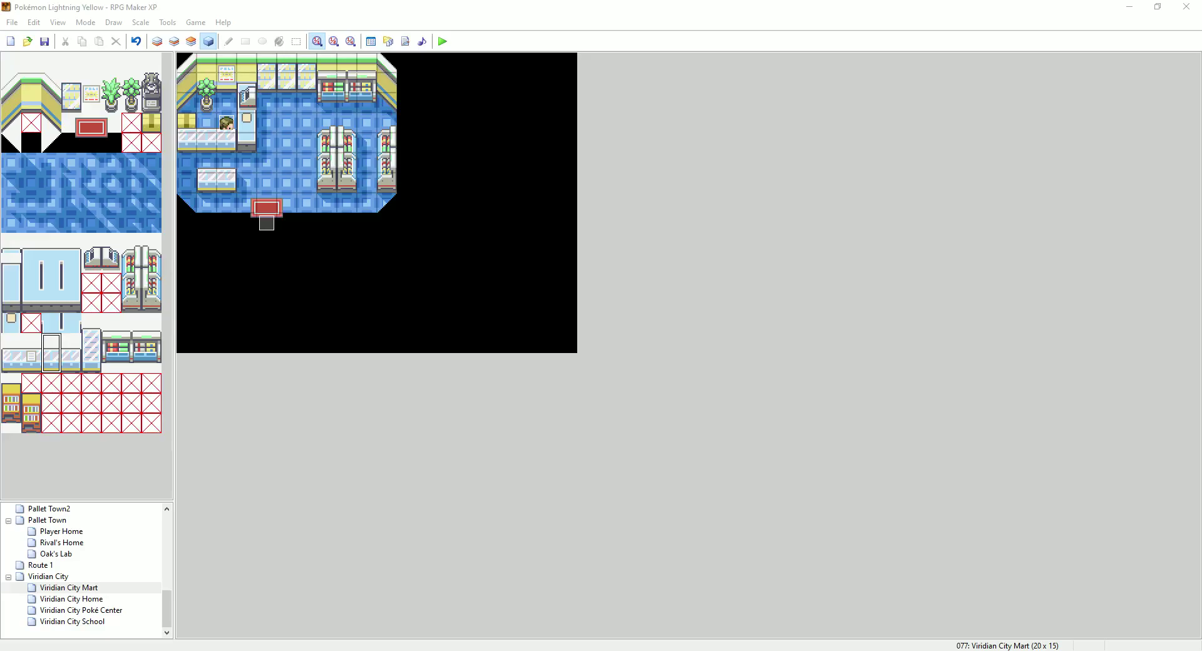
Place a "Cooler, size(3,1)" event on the wall display cases and a "Shelves, size(3,1)" event on the adjacent wall shelves
left_click(271, 88)
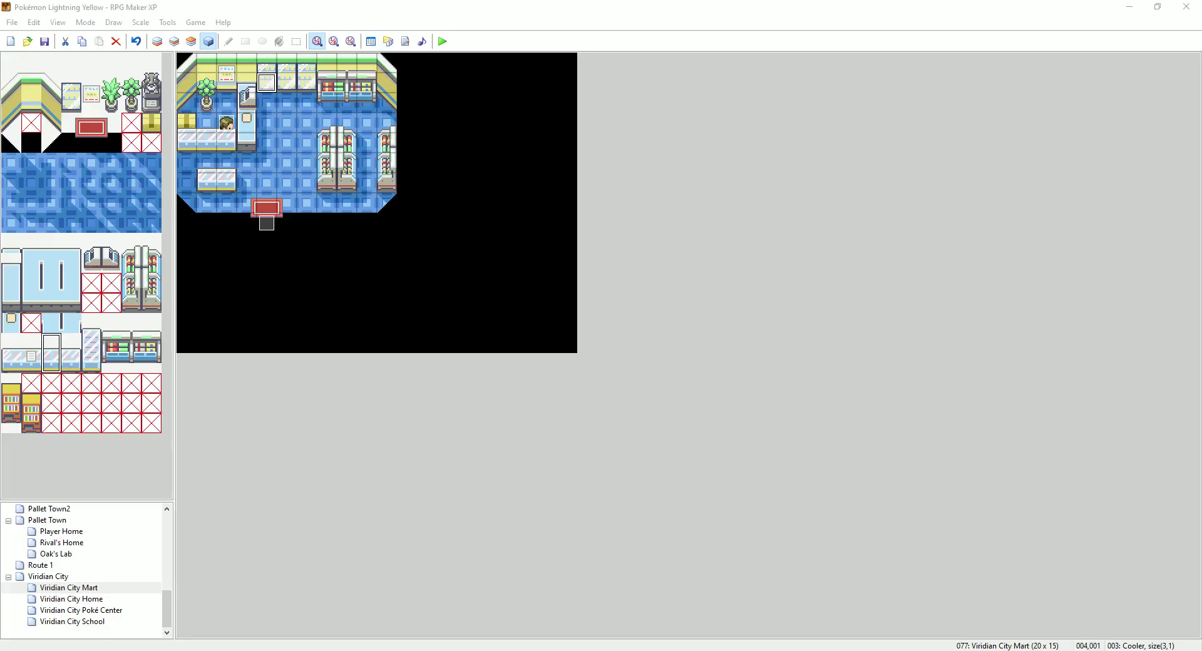
left_click(328, 97)
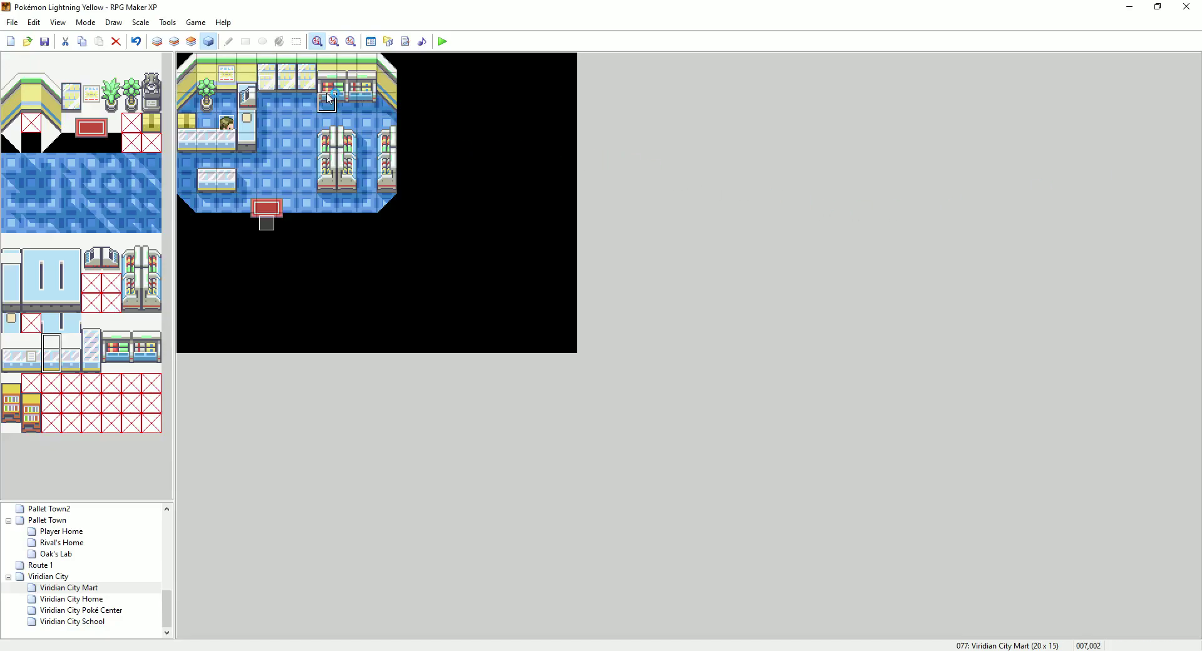
left_click(327, 82)
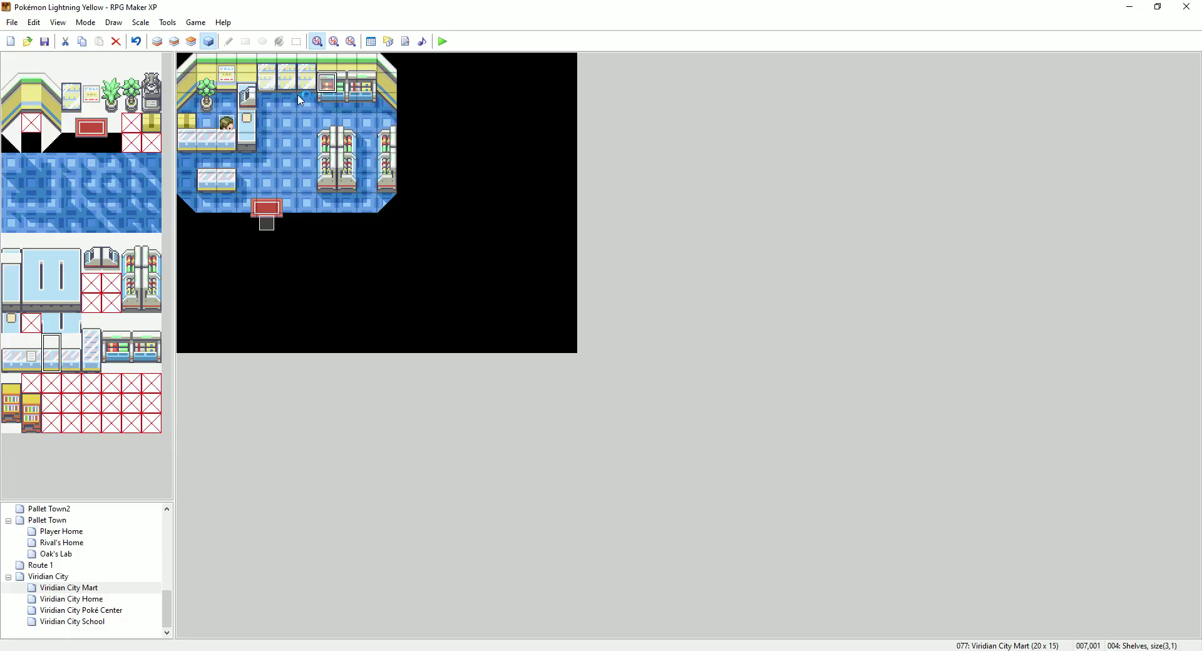
Examine the messages of the Cooler and Shelves events along the mart's back wall
double_click(266, 82)
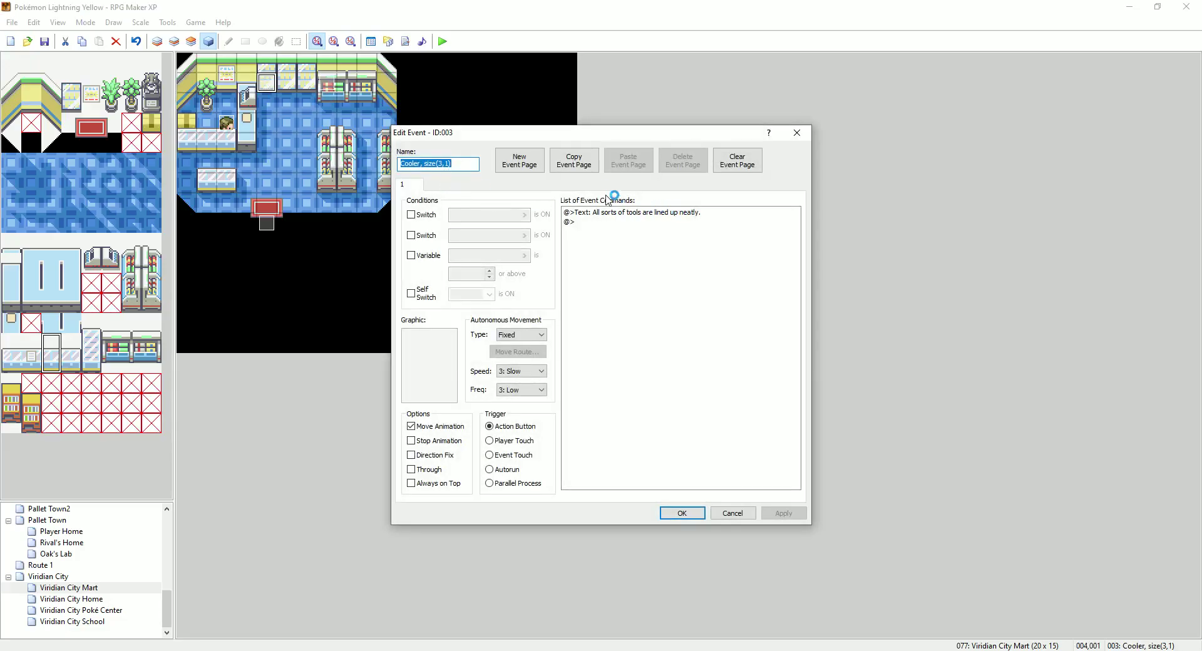
left_click(797, 131)
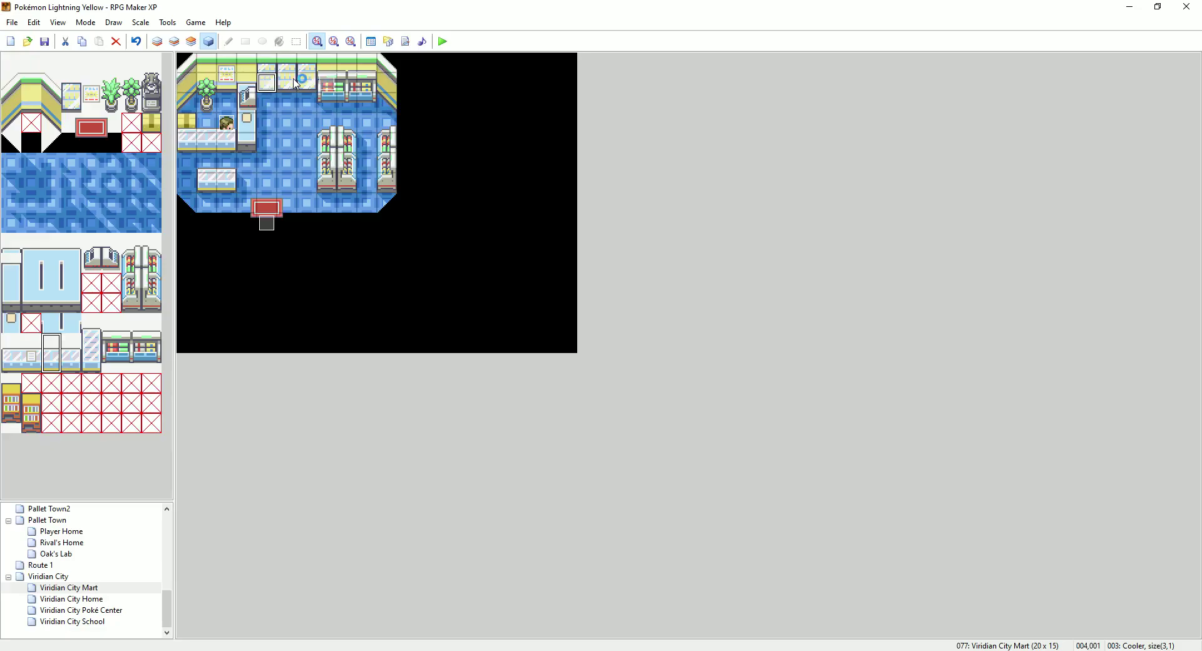
double_click(326, 83)
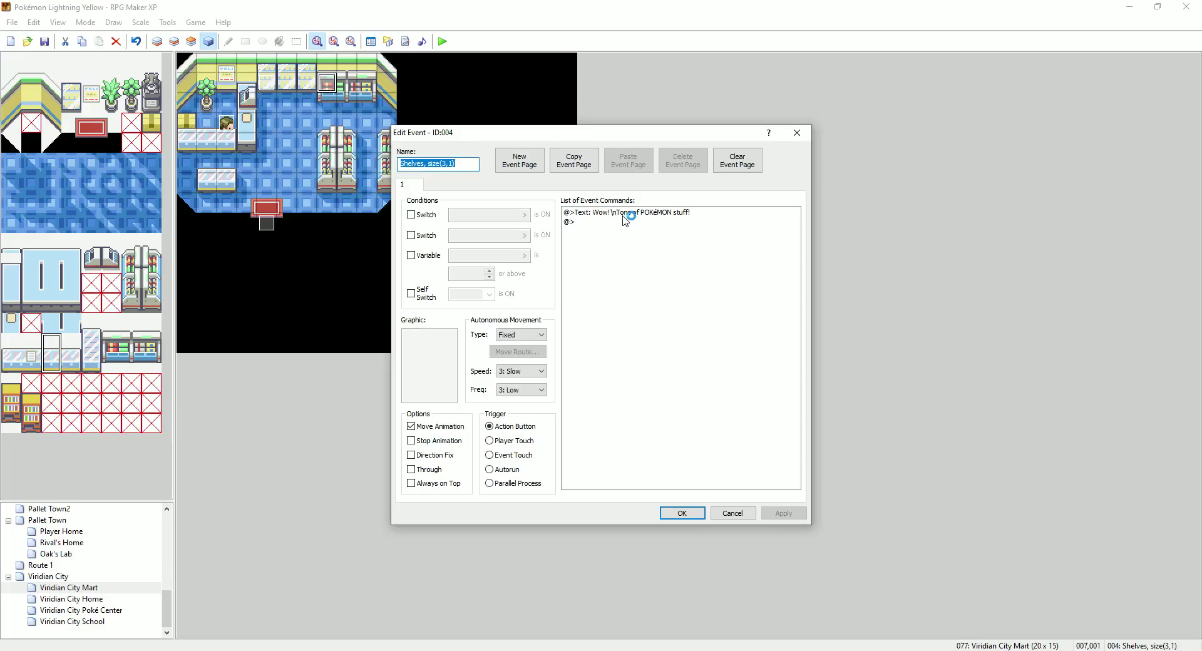
left_click(688, 514)
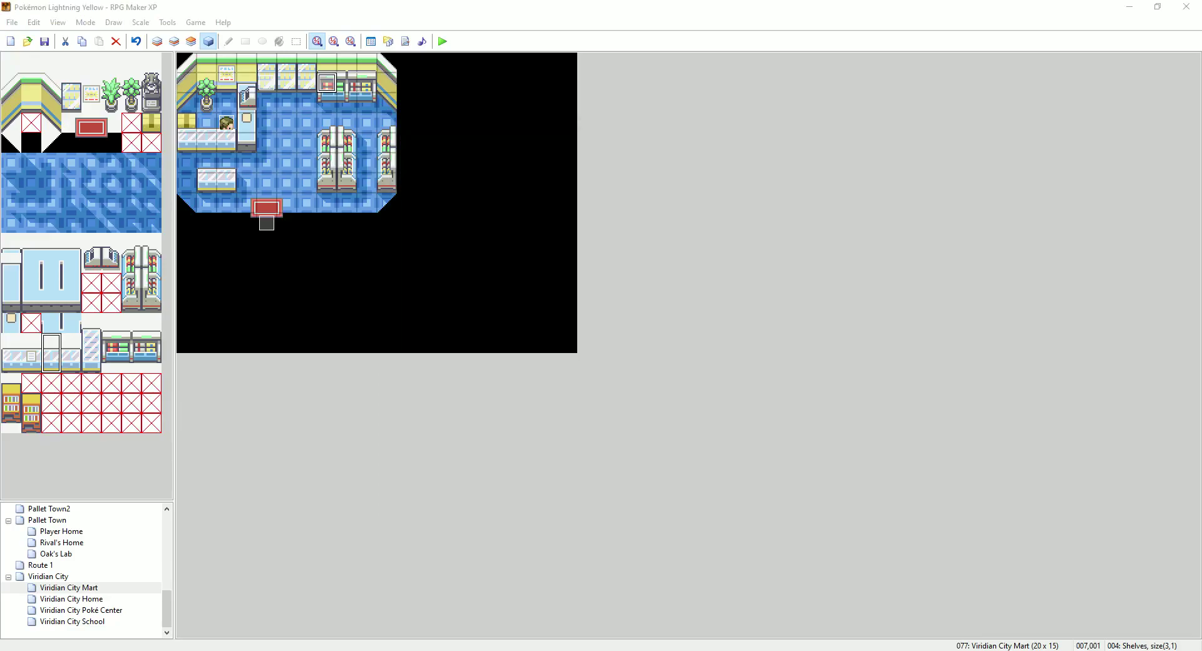
Place "Shelves, size(2,3)" and "Shelves, size(1,3)" events on the tall shelves and a "Cooler, size(2,1)" event on the low display case
left_click(326, 180)
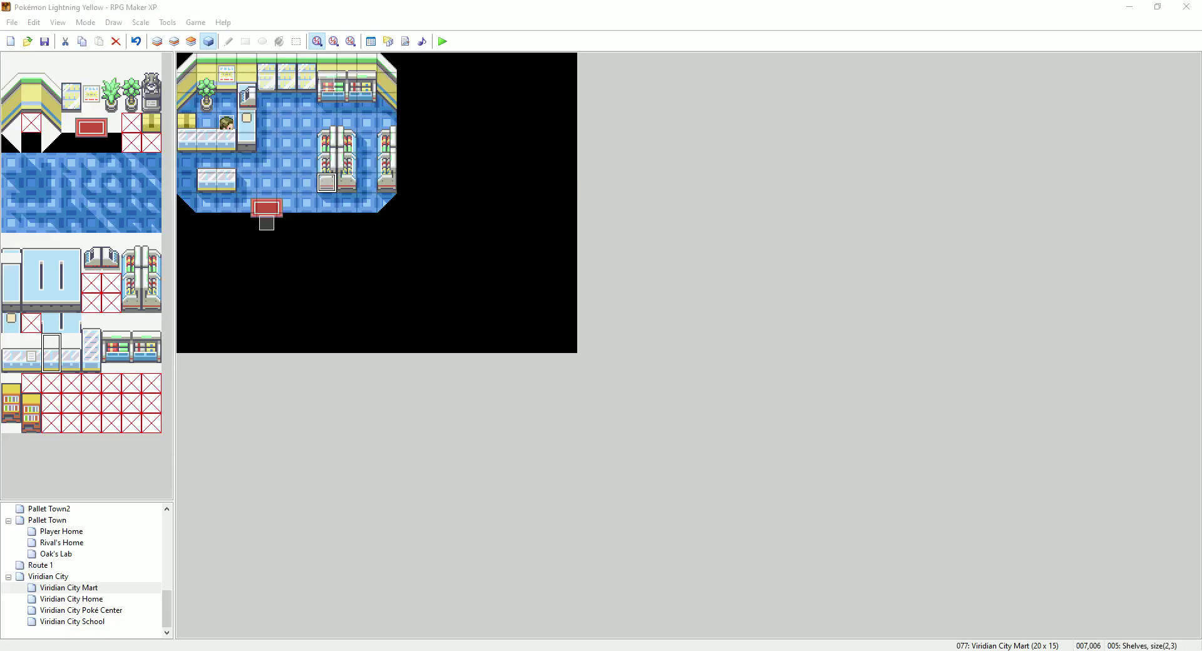
left_click(387, 182)
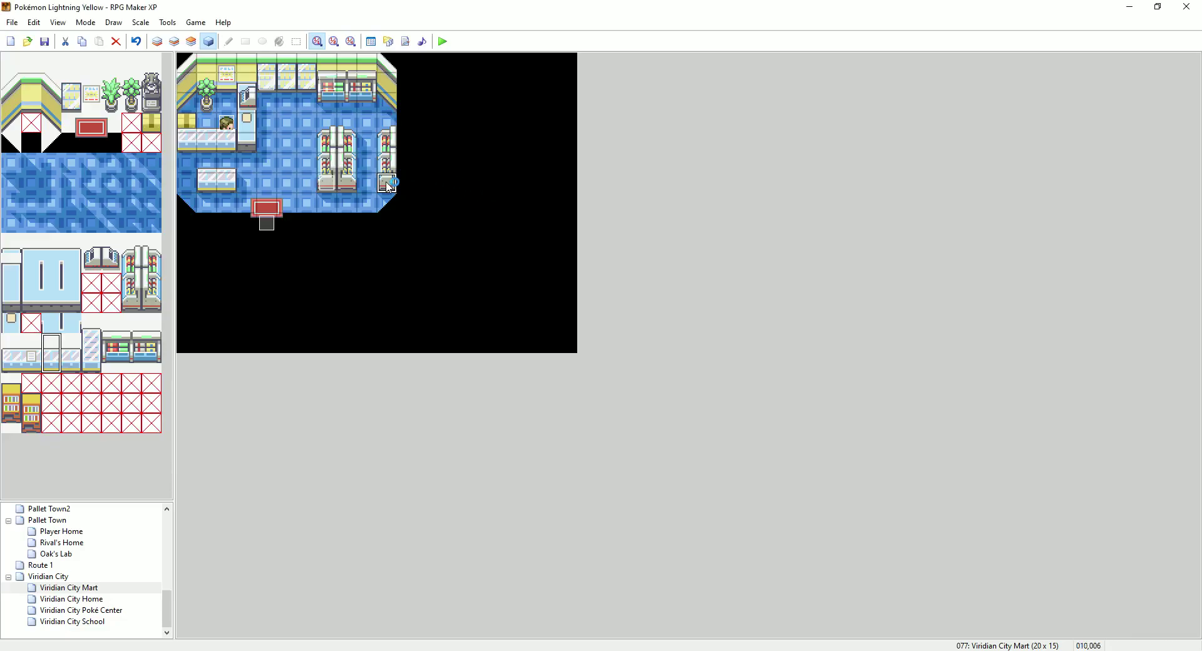
key("alt+Tab")
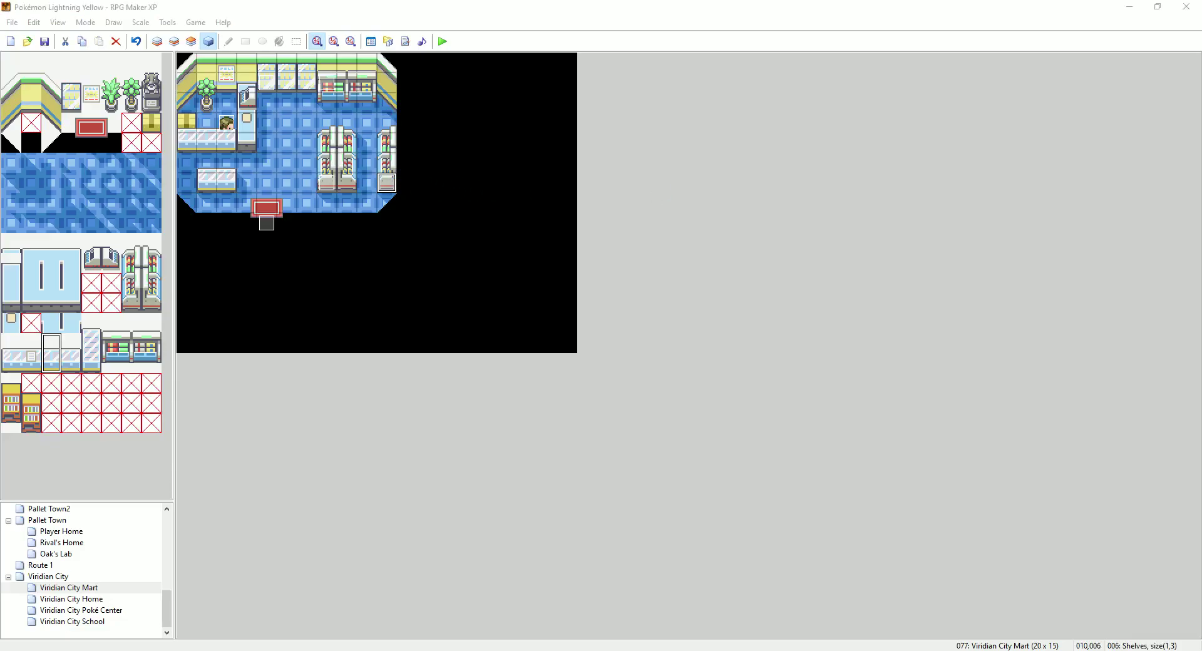
left_click(204, 185)
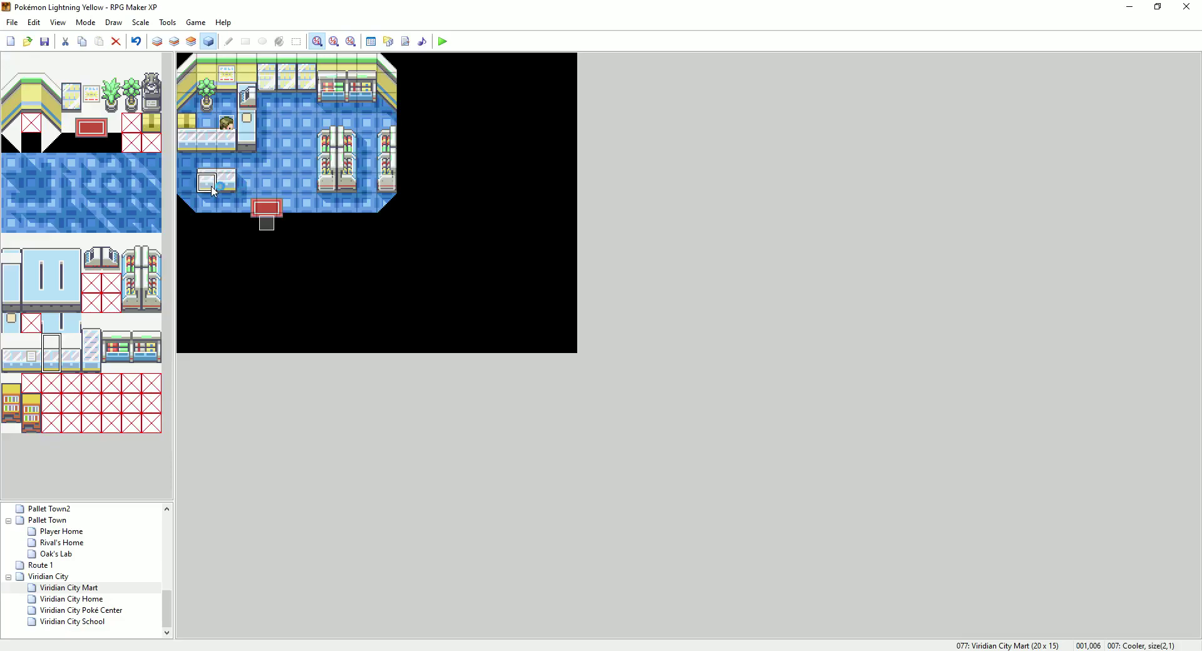
Examine the messages of the low display case's Cooler event and the double tall shelves' Shelves event
double_click(209, 189)
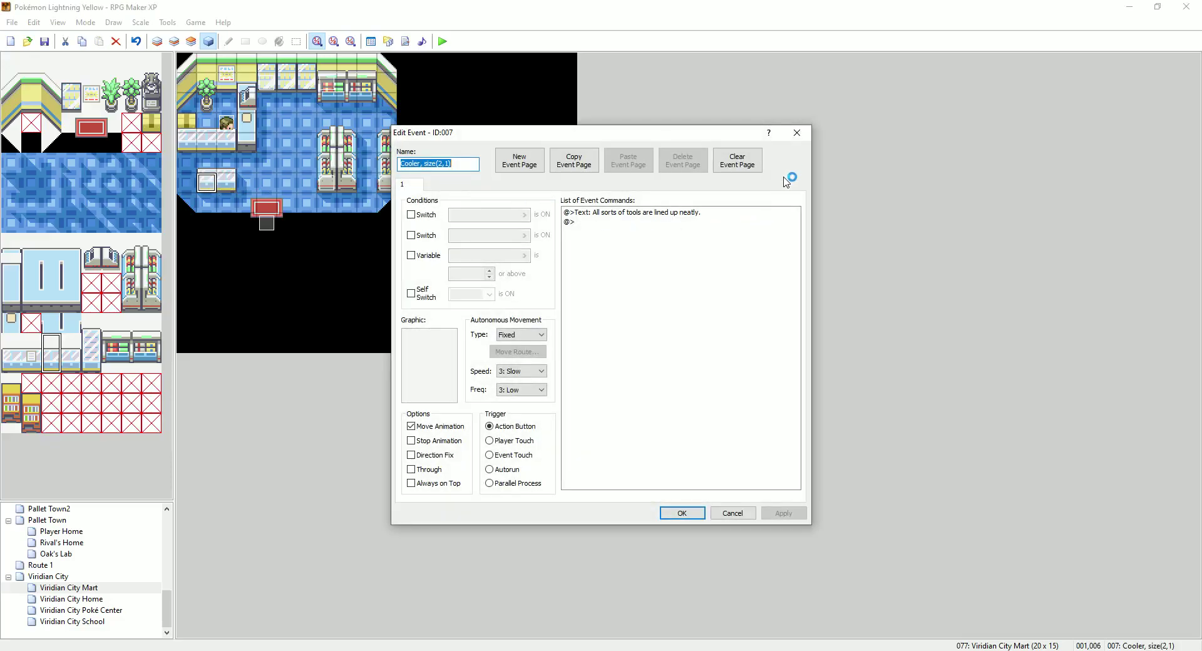
left_click(798, 133)
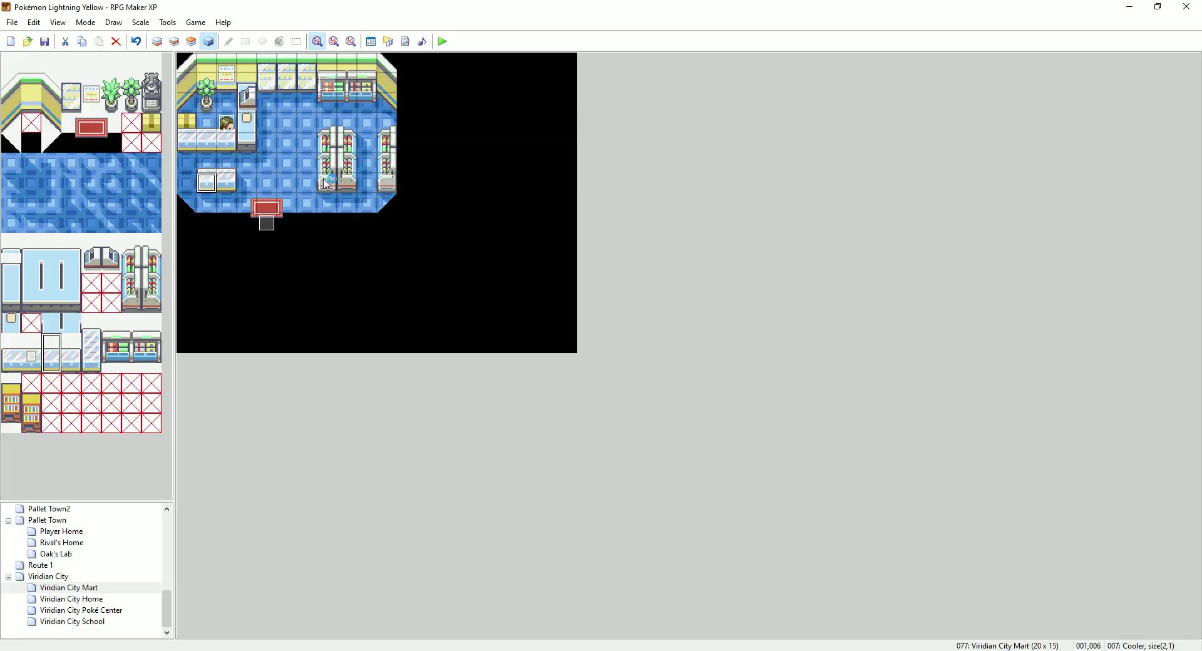
double_click(327, 182)
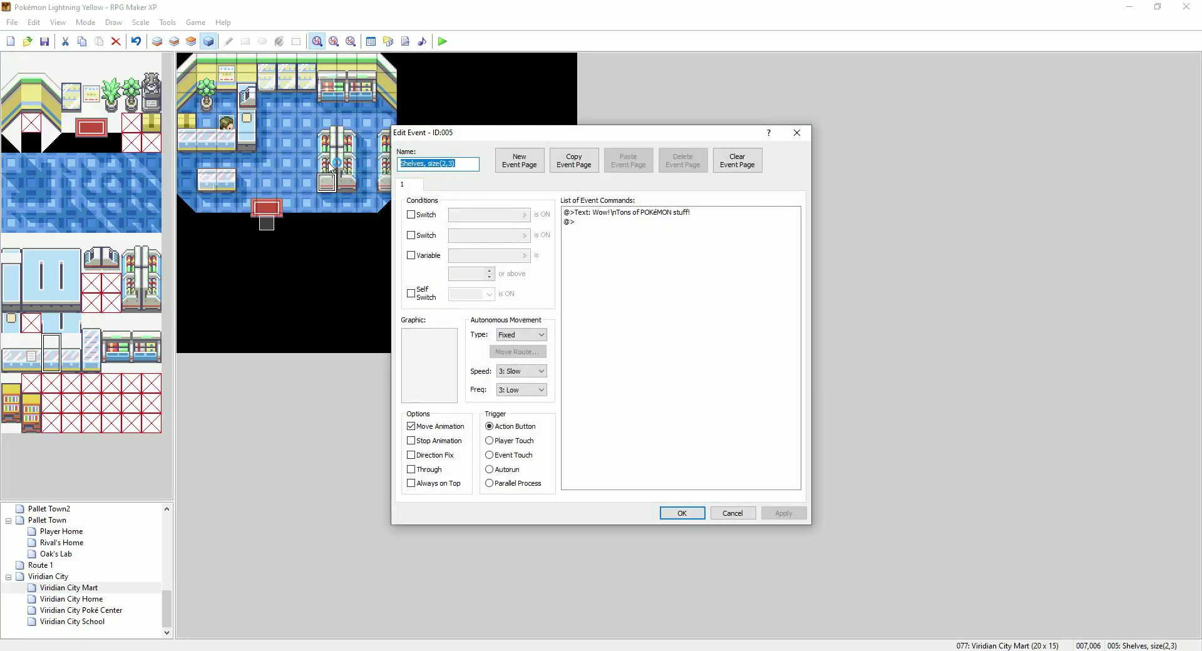
left_click(697, 514)
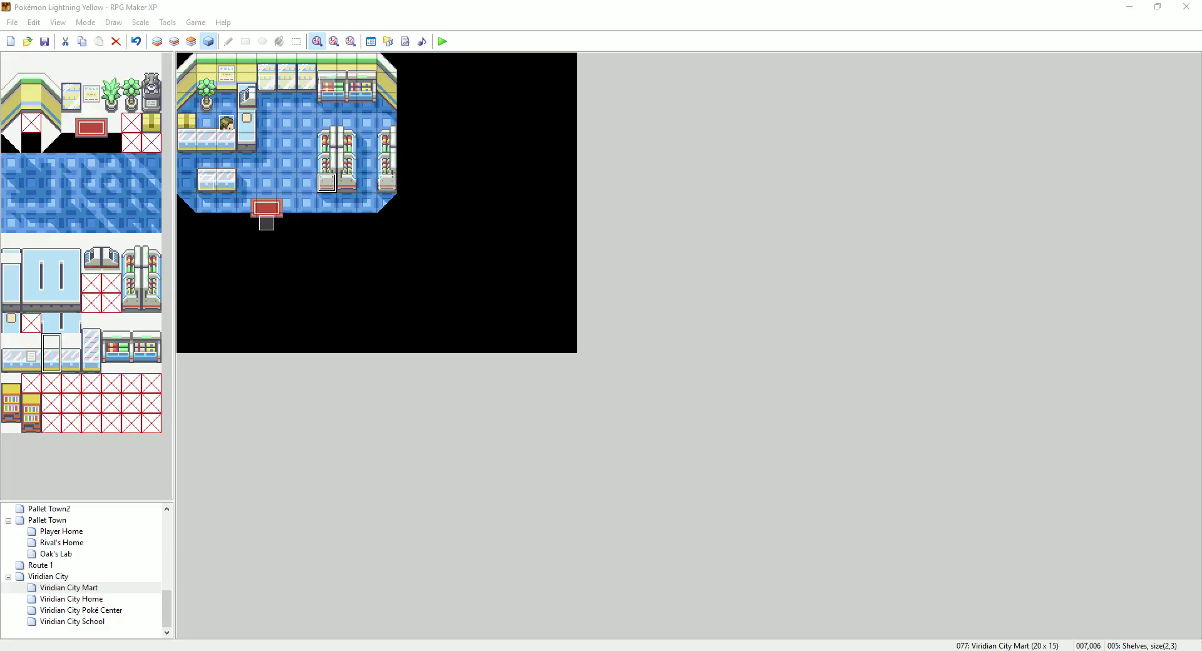
Paste the Boy event onto the floor tile directly above the double tall shelves
left_click(327, 123)
key("ctrl+v")
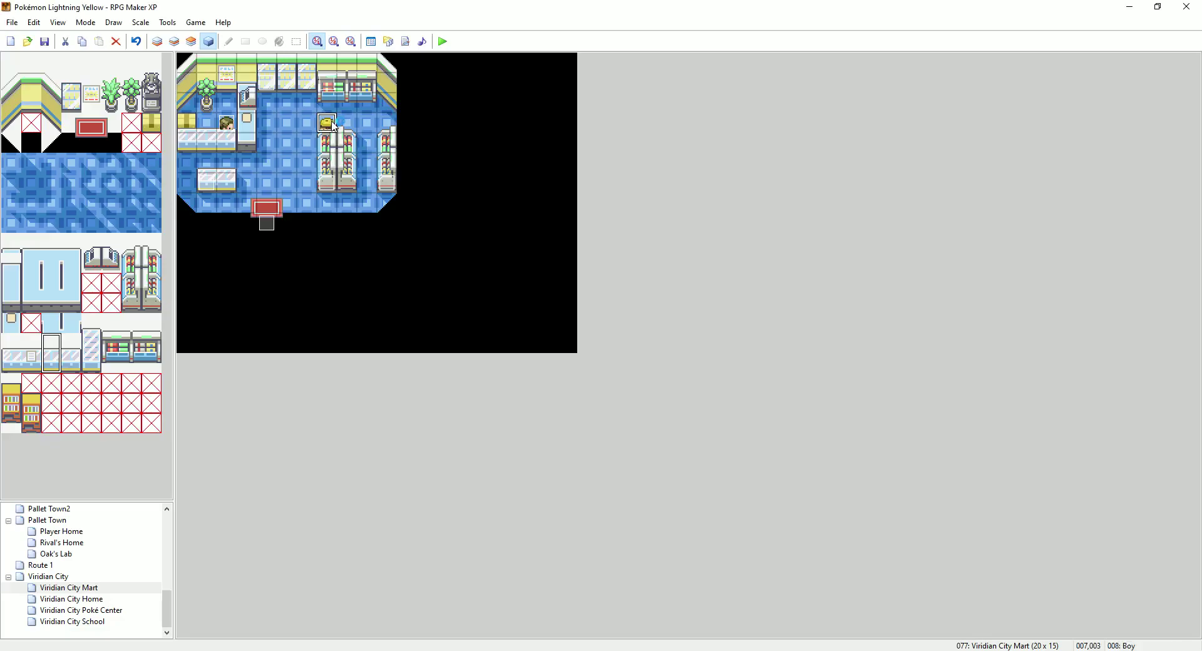
Check the Boy event's message, then paste the Girl event onto the floor tile between the tall shelves and check its message
double_click(332, 127)
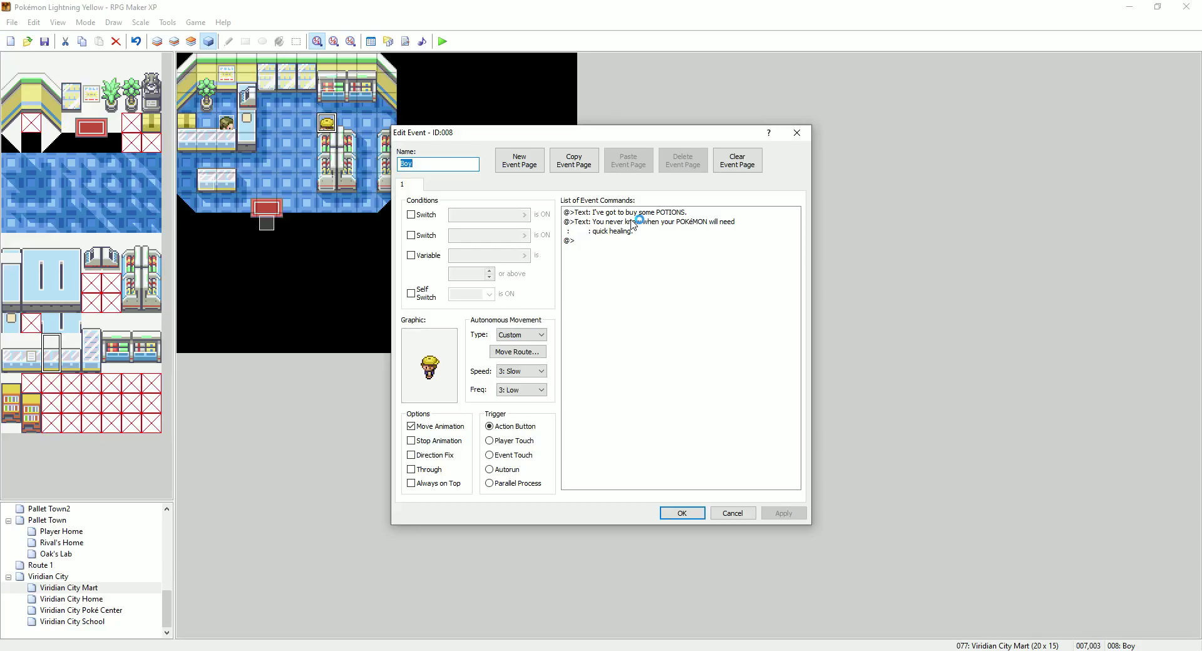
left_click(692, 512)
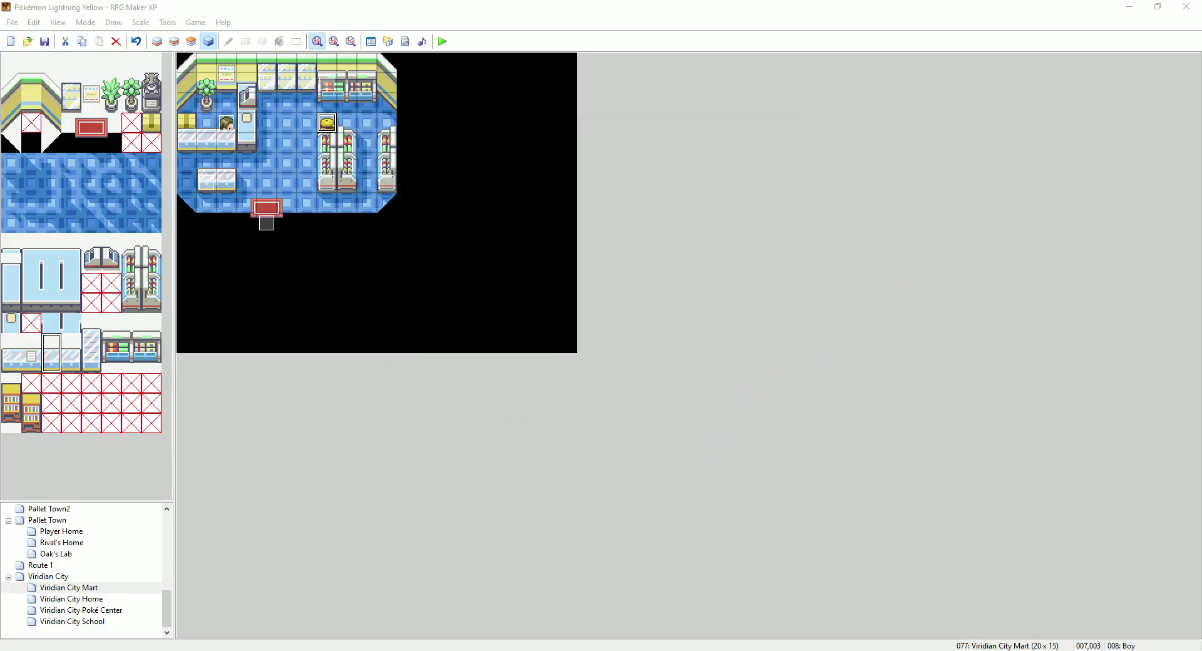
left_click(369, 162)
key("ctrl+v")
double_click(370, 164)
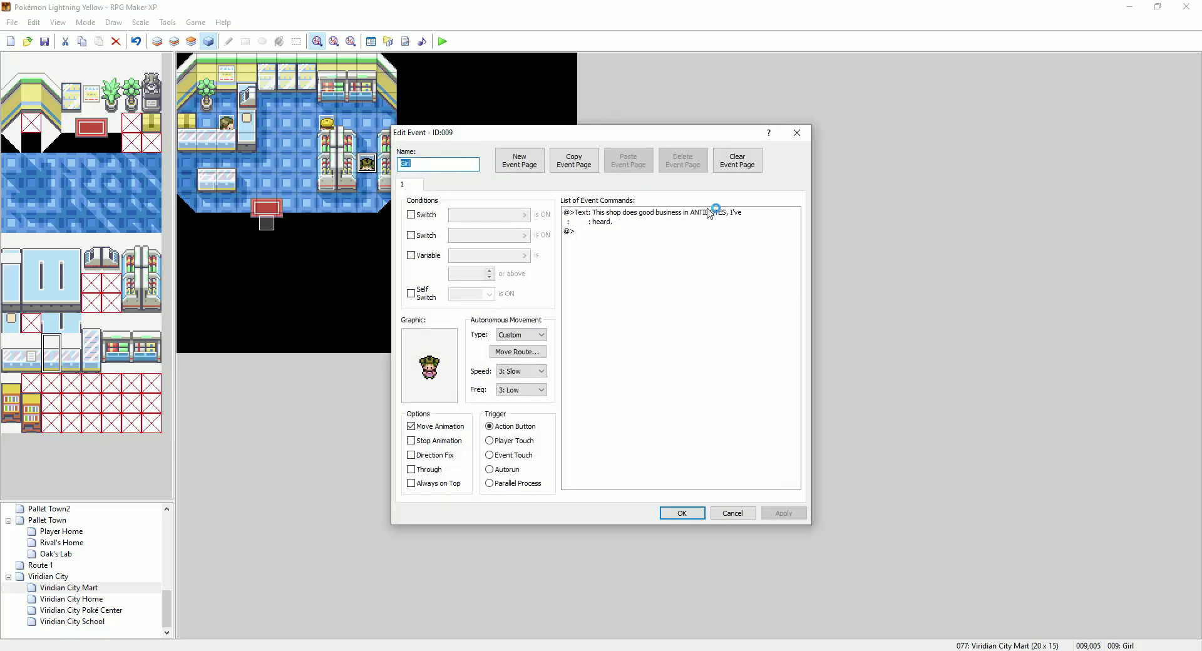
left_click(683, 514)
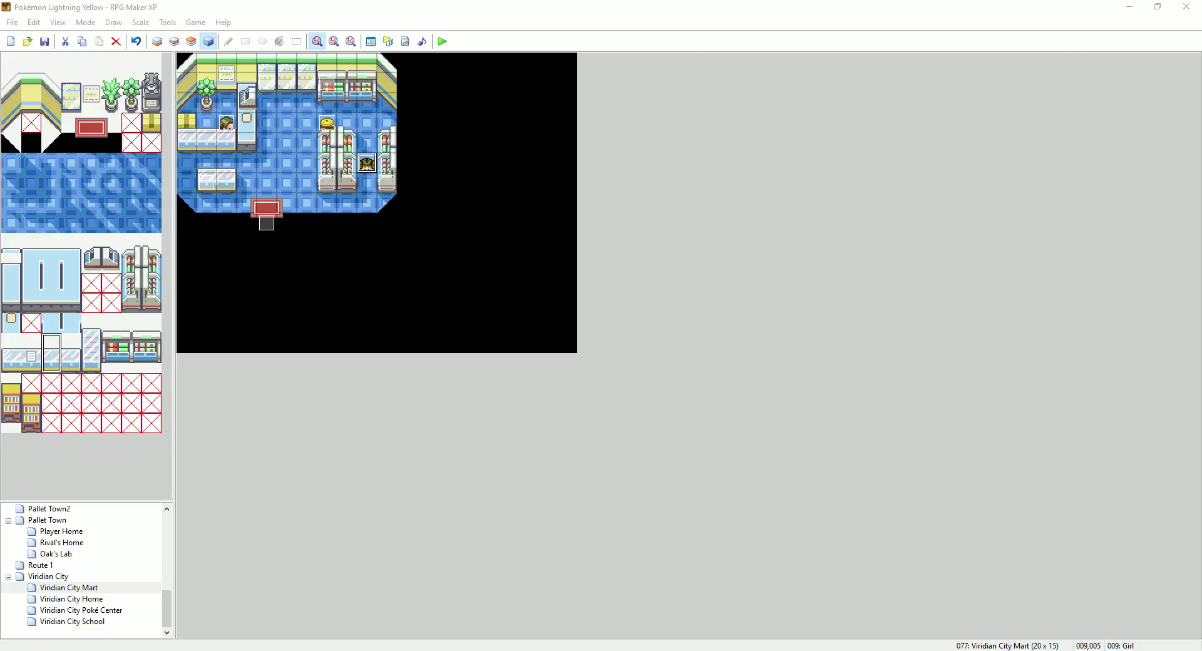
Review the Mart clerk event's stock scripts and make its first page require Self Switch A to be ON
double_click(226, 122)
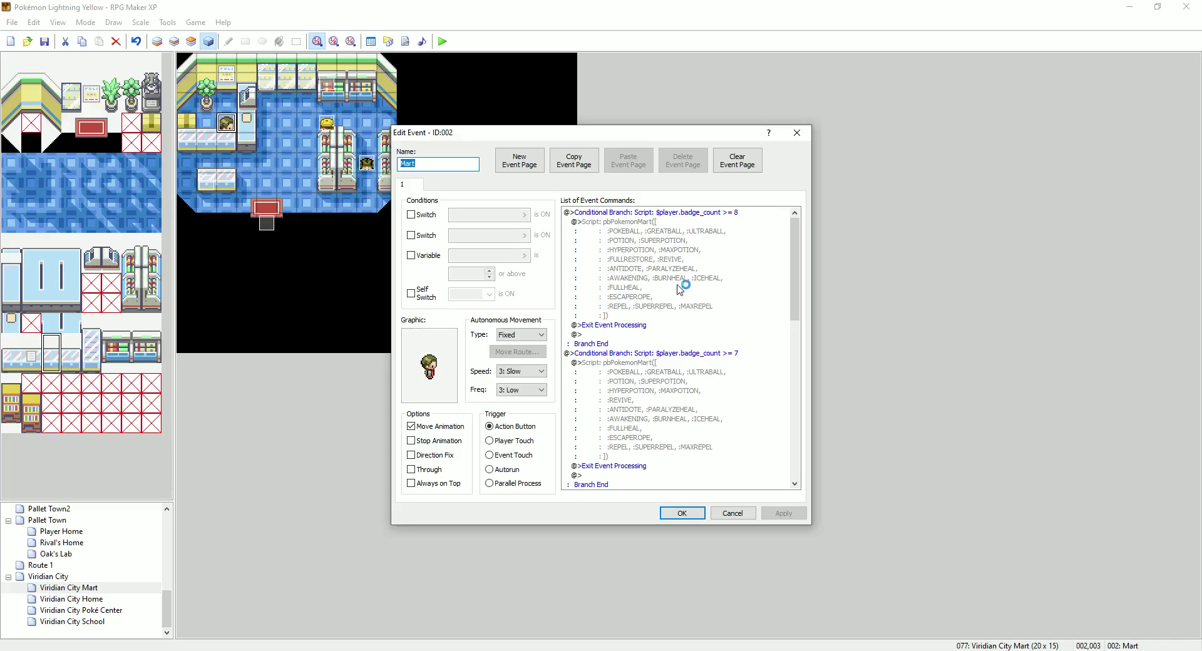
scroll(673, 313, "down", 20)
scroll(661, 356, "down", 2)
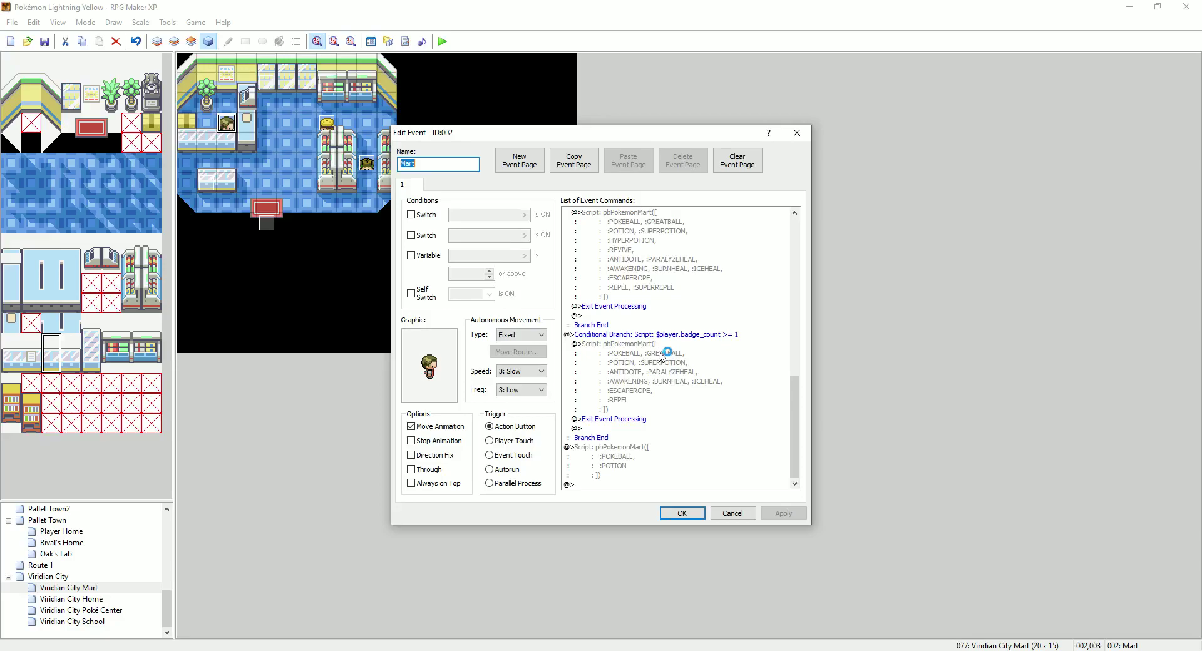
left_click(415, 298)
left_click(471, 299)
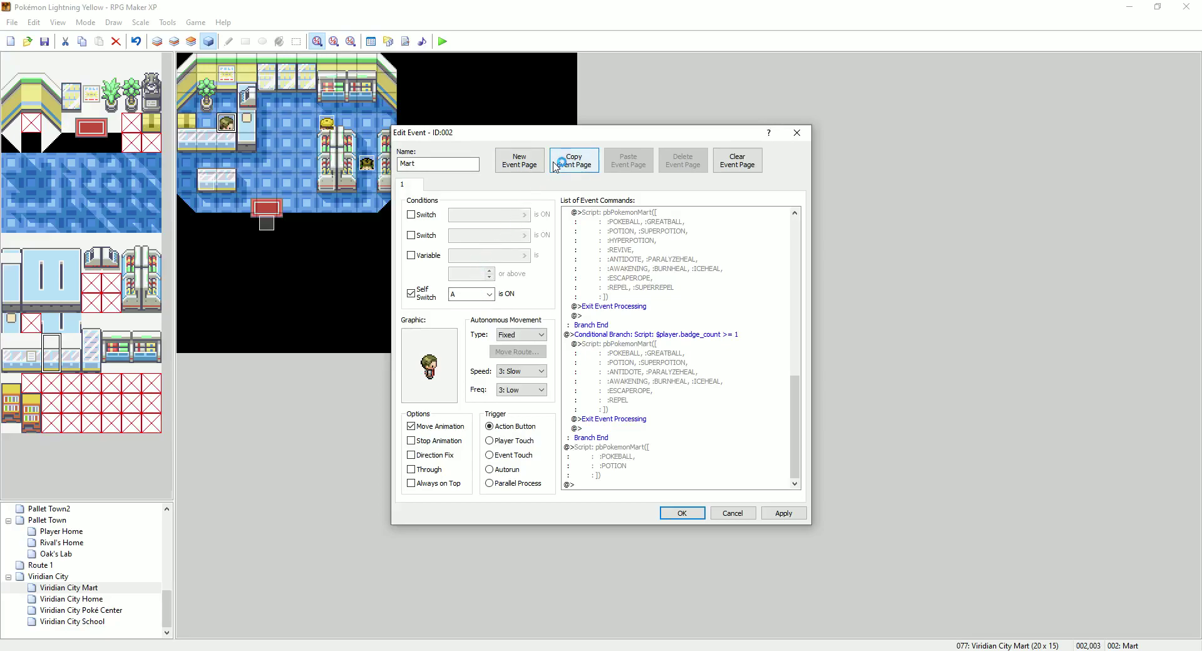
Duplicate the Mart event's first page as a second page and remove the Self Switch condition from the copy
left_click(572, 164)
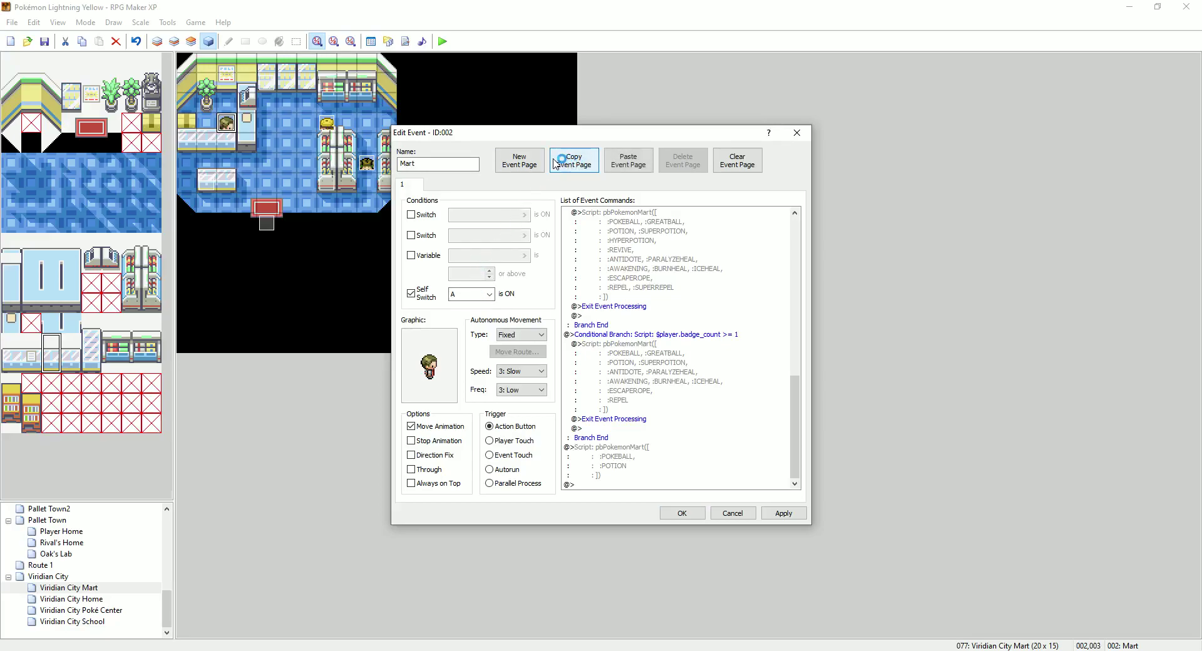
left_click(628, 161)
left_click(429, 368)
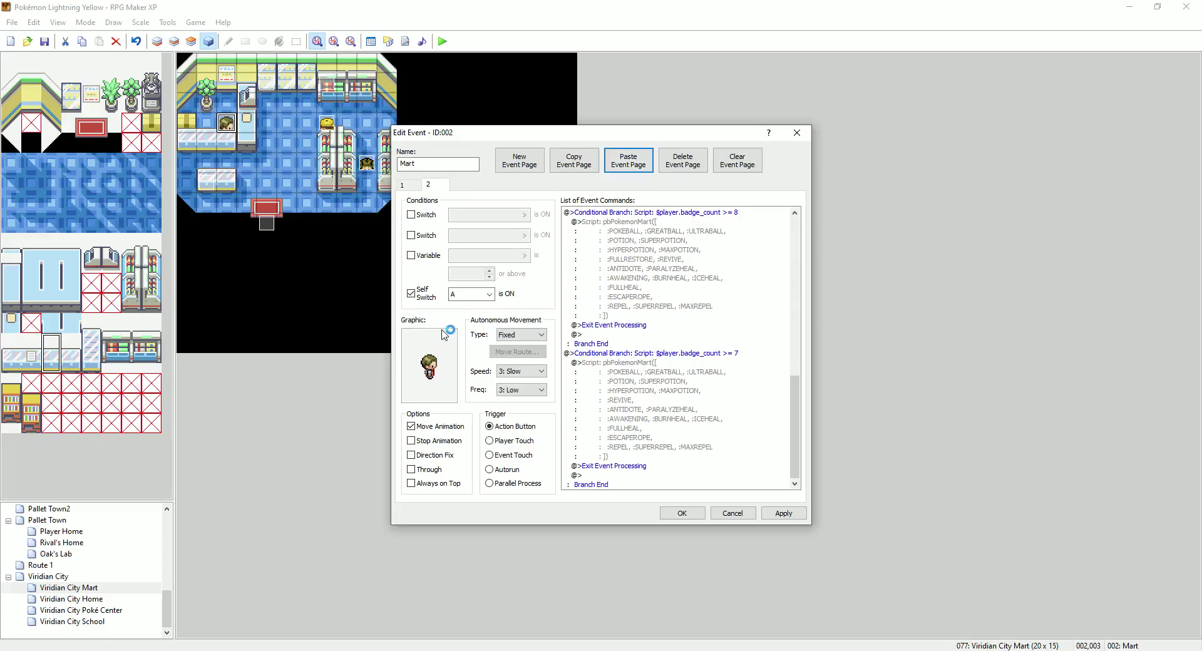
left_click(411, 293)
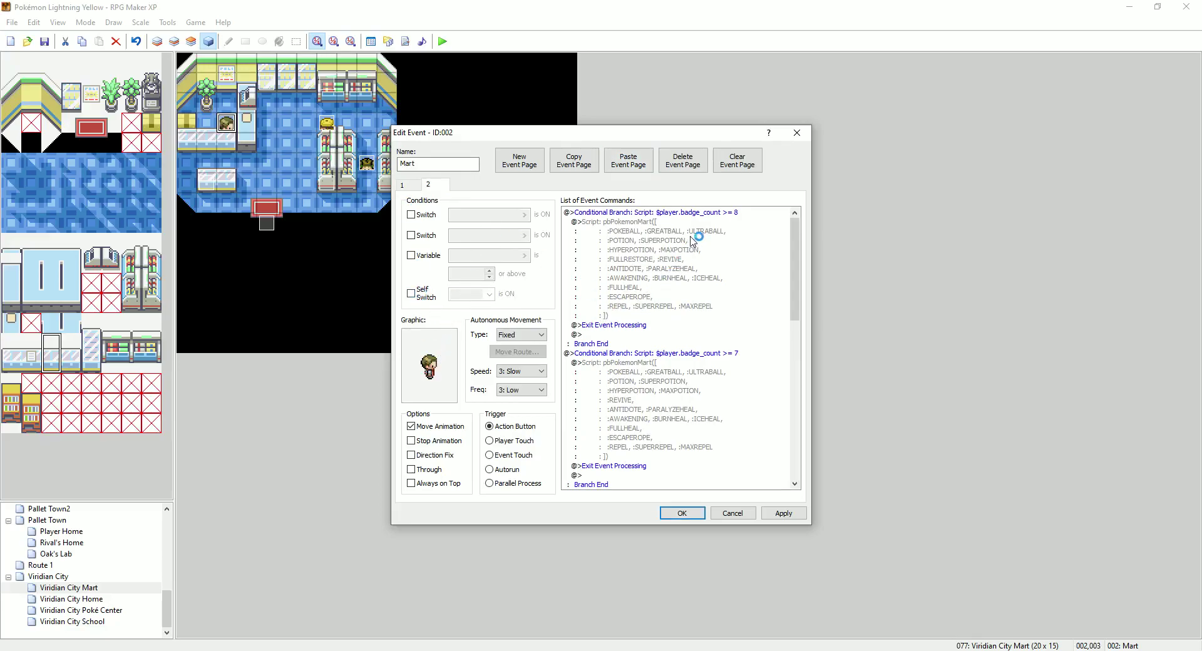
Delete all the badge-count branches and mart scripts from the second page's event commands
left_click(689, 213)
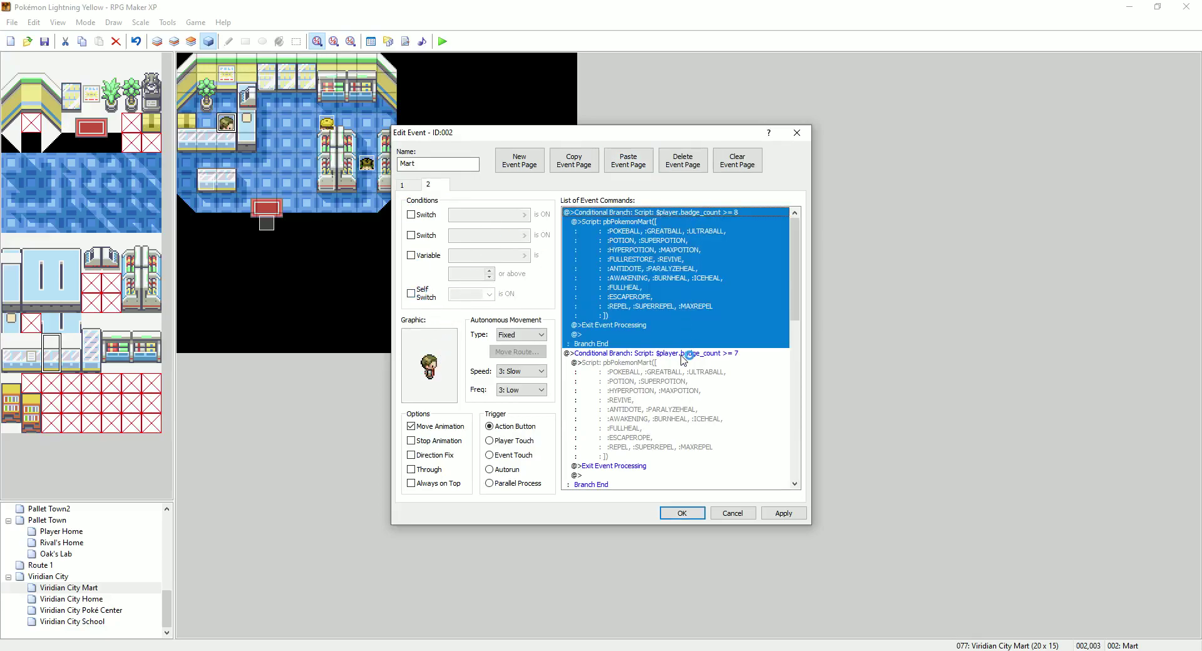
key("Delete")
key("Delete")
key("Delete")
key("Delete")
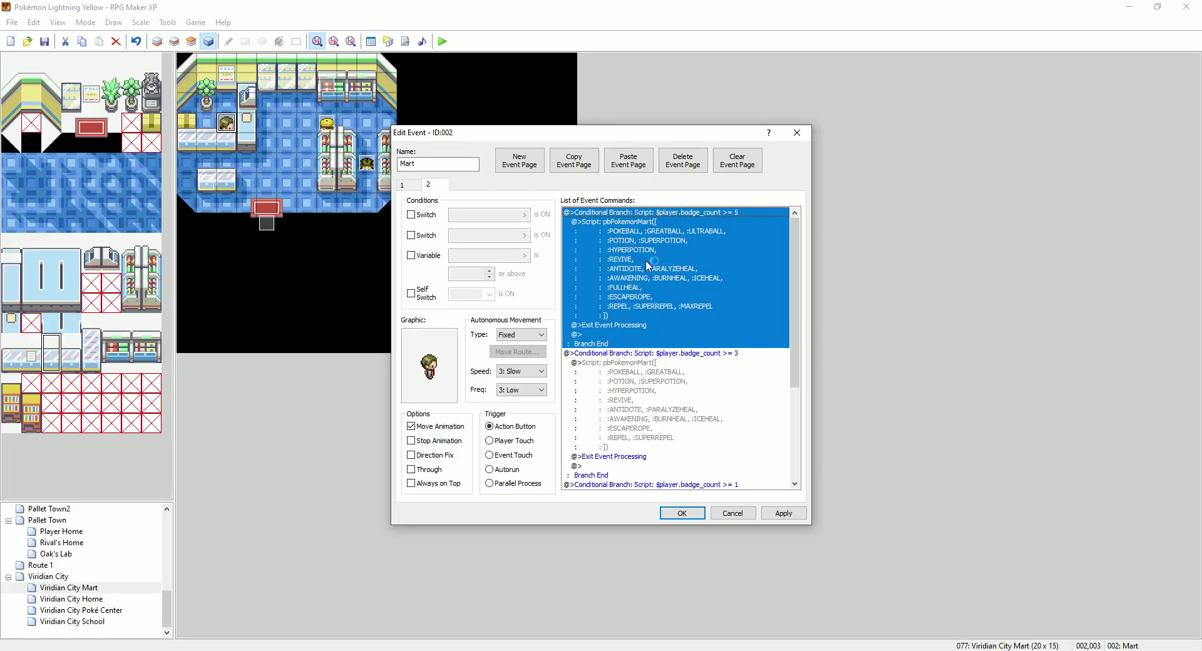
key("Delete")
key("Delete")
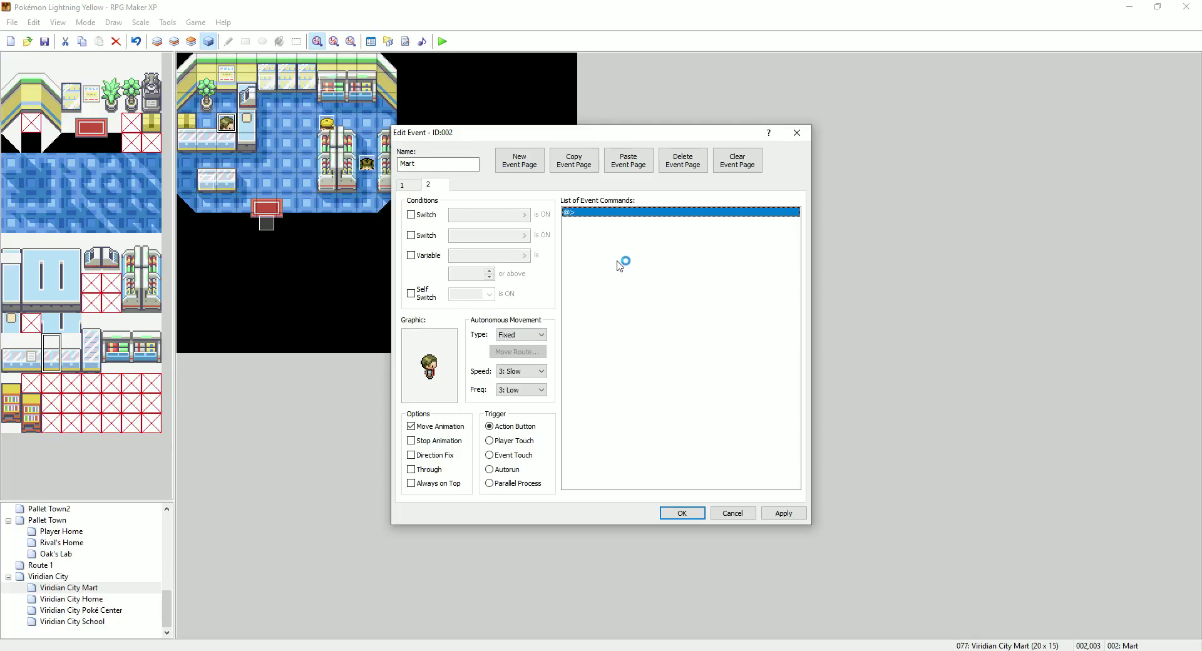
Add a Conditional Branch with the script condition !$player.has_pokedex and an Else case to the empty second page
right_click(619, 214)
left_click(639, 220)
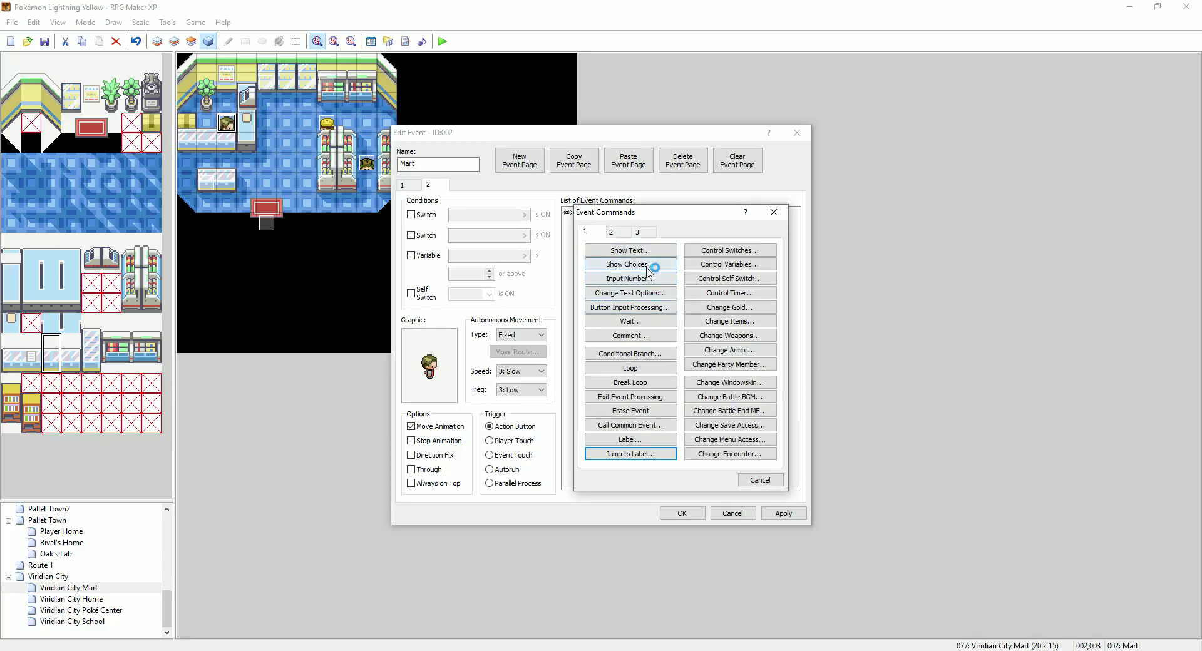
left_click(651, 354)
left_click(678, 264)
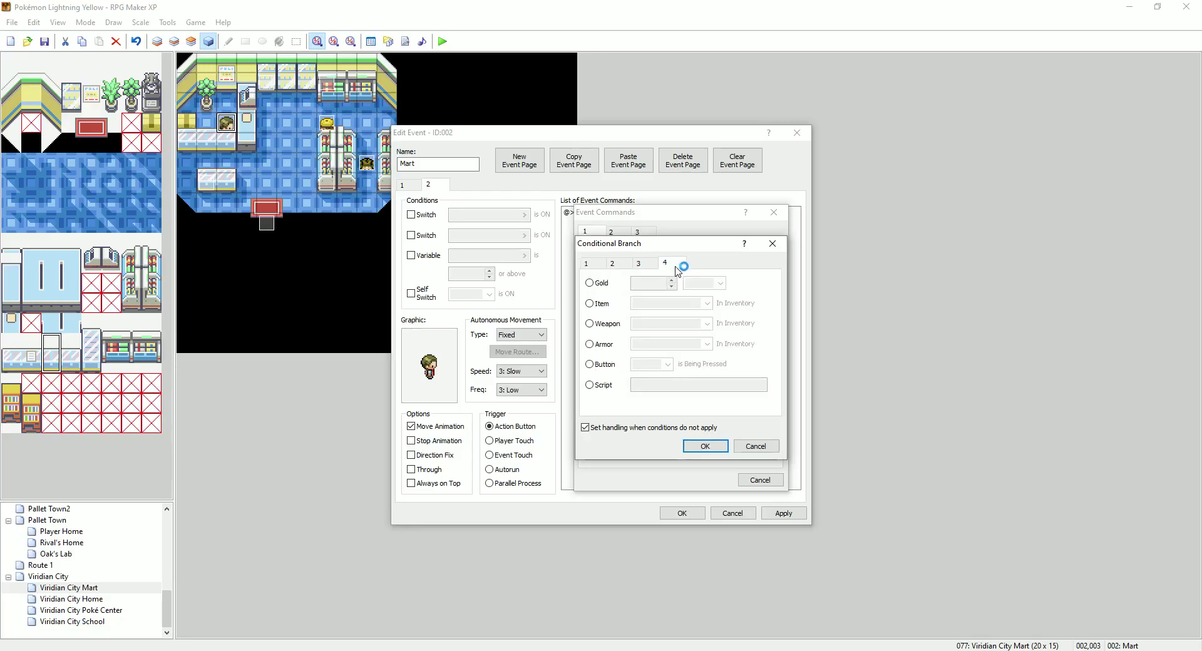
left_click(589, 384)
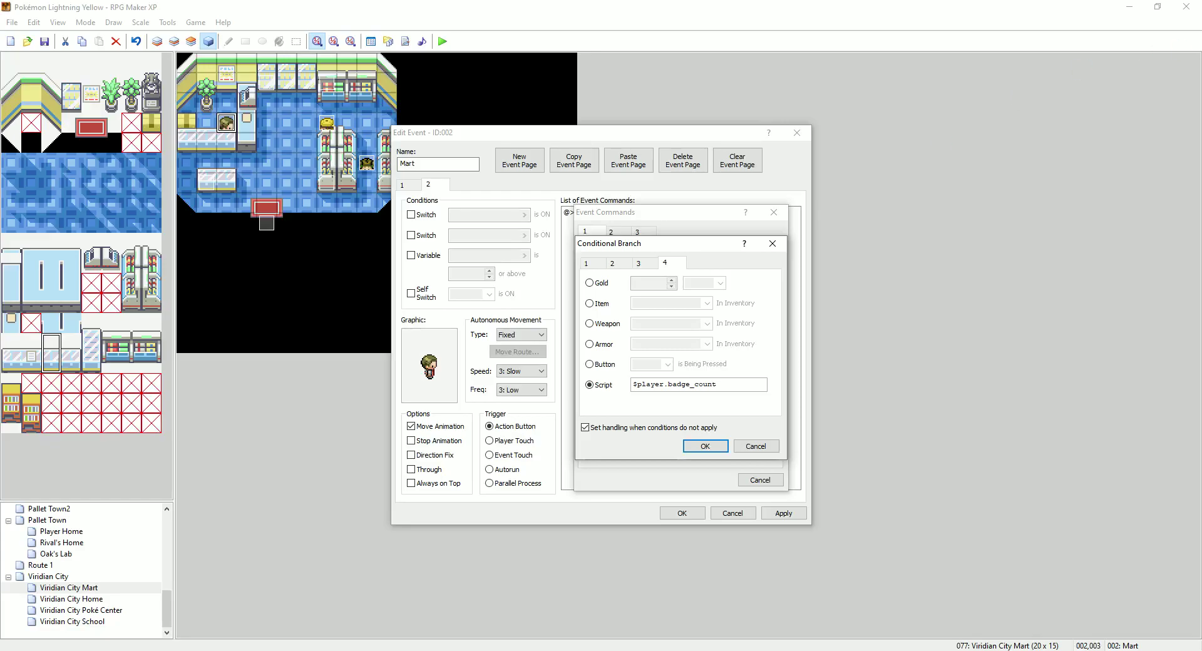
left_click_drag(718, 384, 661, 414)
type("ha")
type("!")
left_click(715, 450)
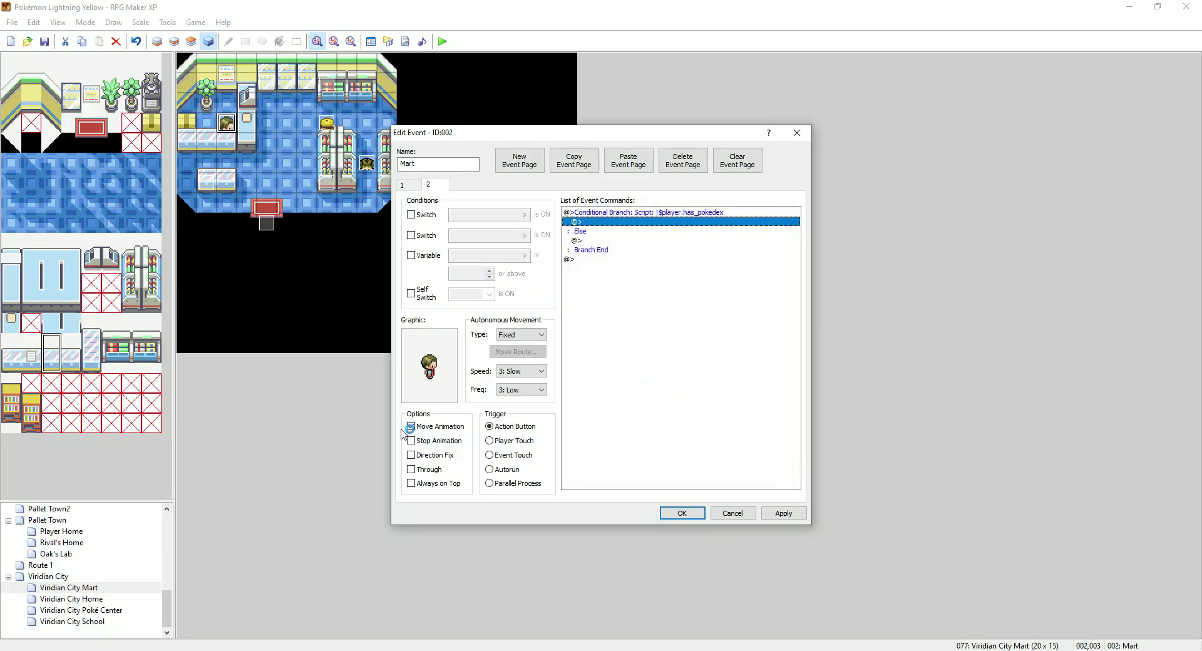
Set the trigger of the Mart event's second page to Autorun
left_click(404, 185)
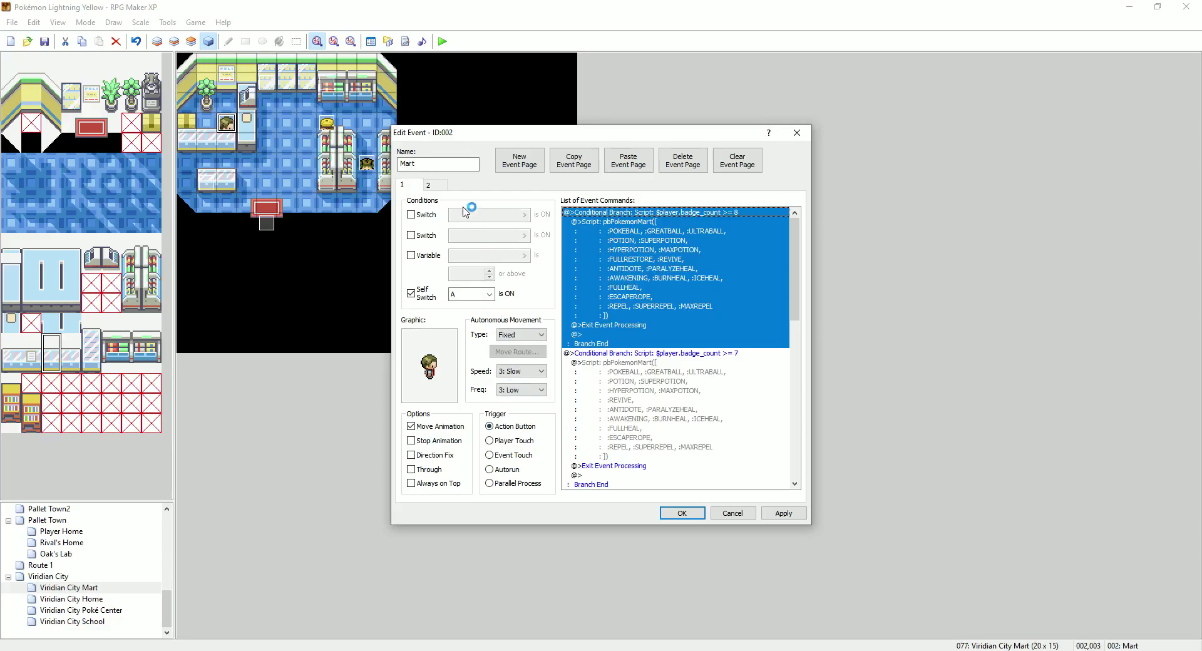
left_click(439, 185)
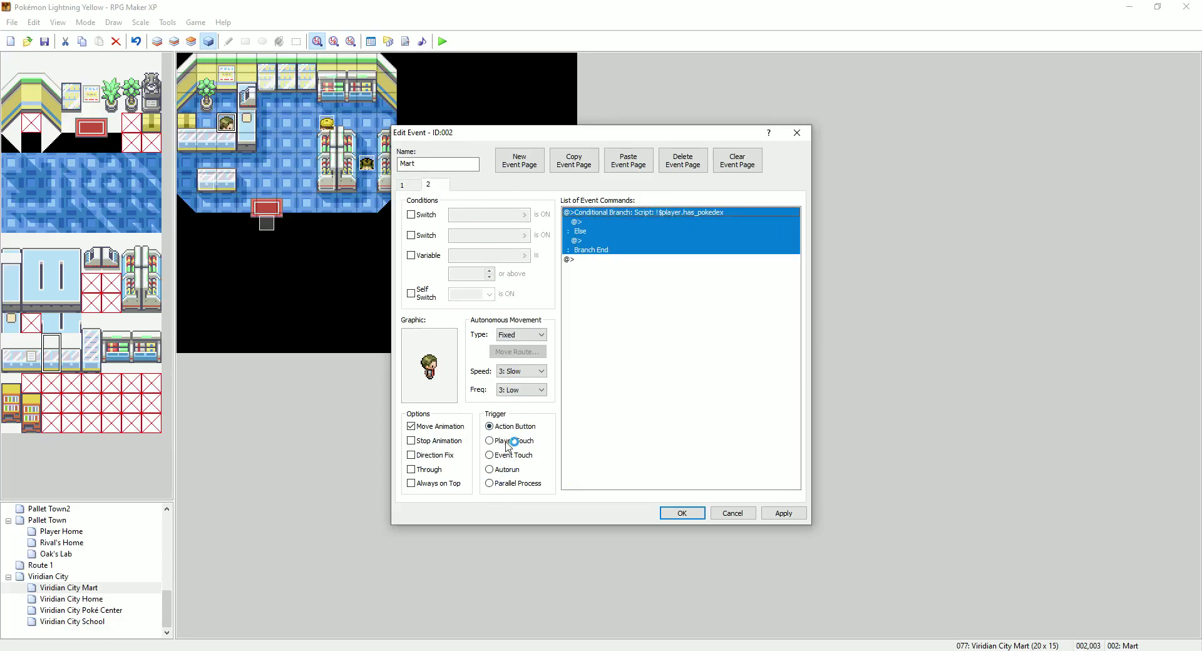
left_click(490, 470)
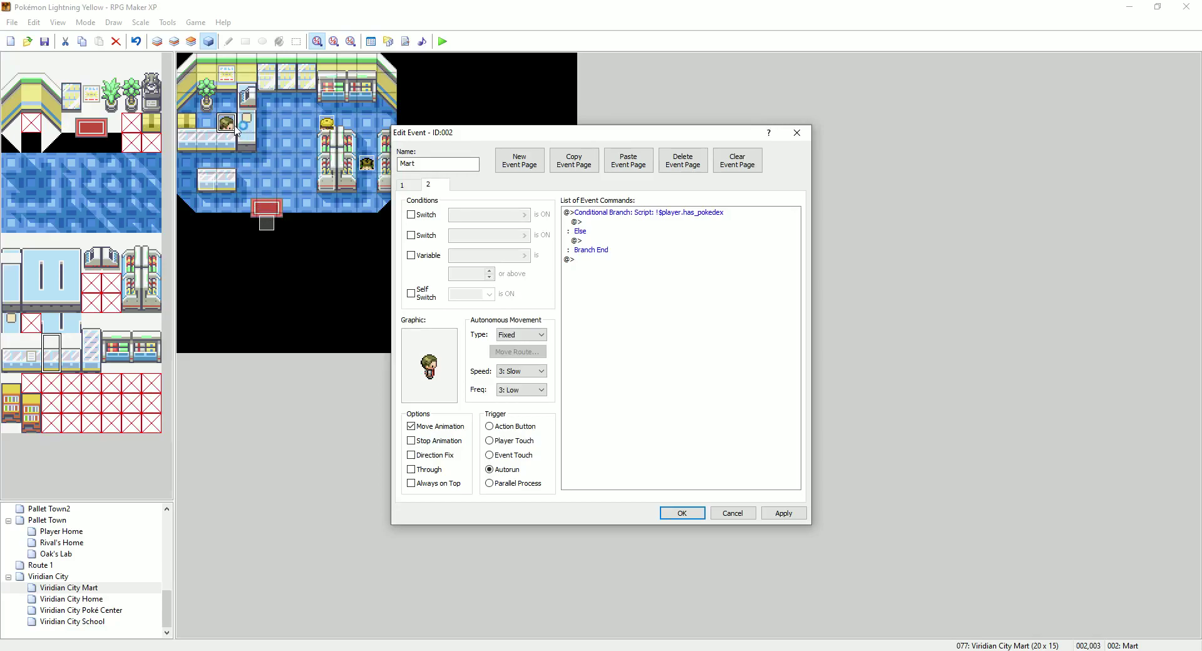
Inside the !$player.has_pokedex branch, add a Set Move Route command that makes This event Turn Down
left_click(622, 222)
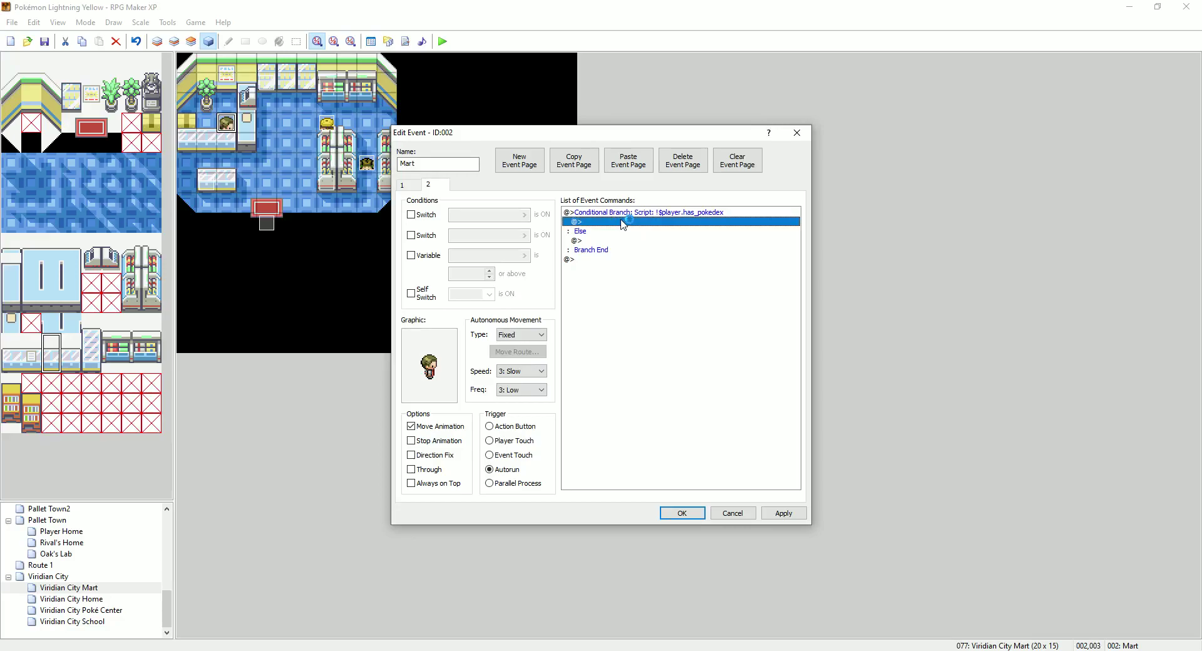
right_click(622, 223)
left_click(641, 231)
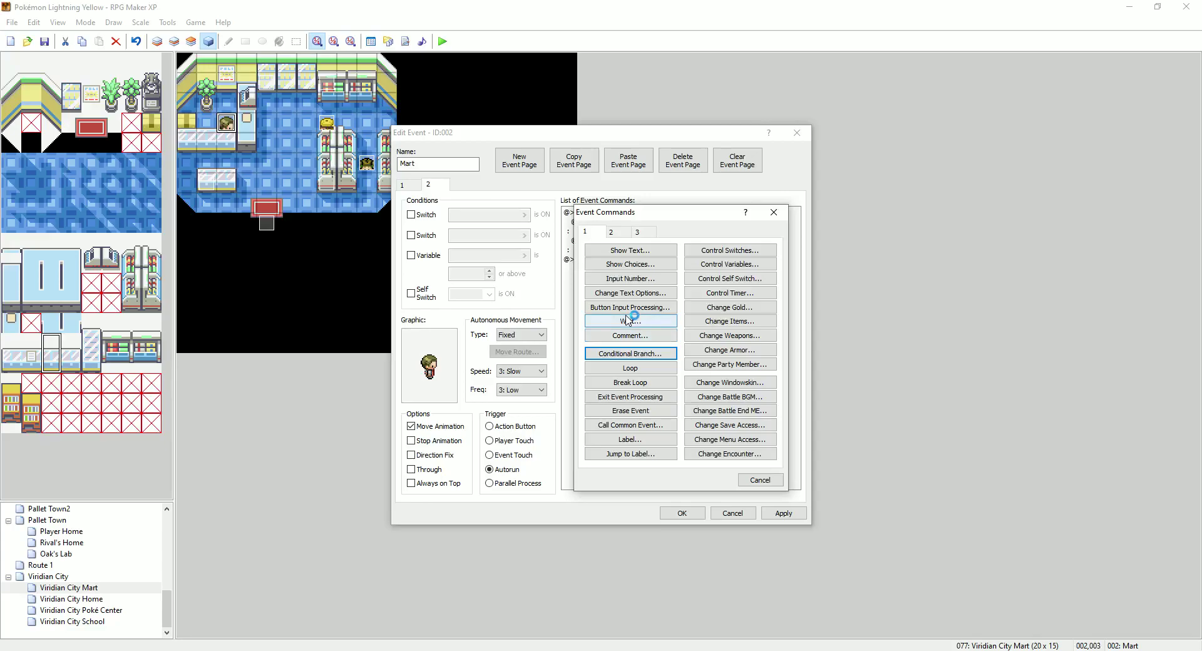
left_click(619, 231)
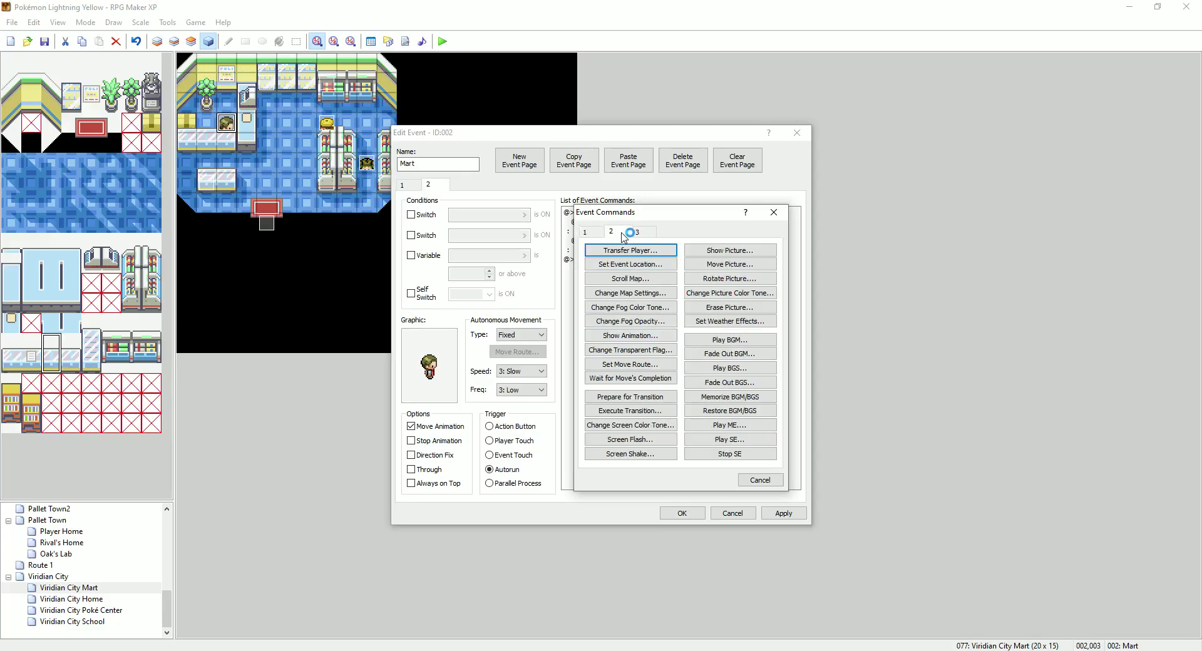
left_click(628, 364)
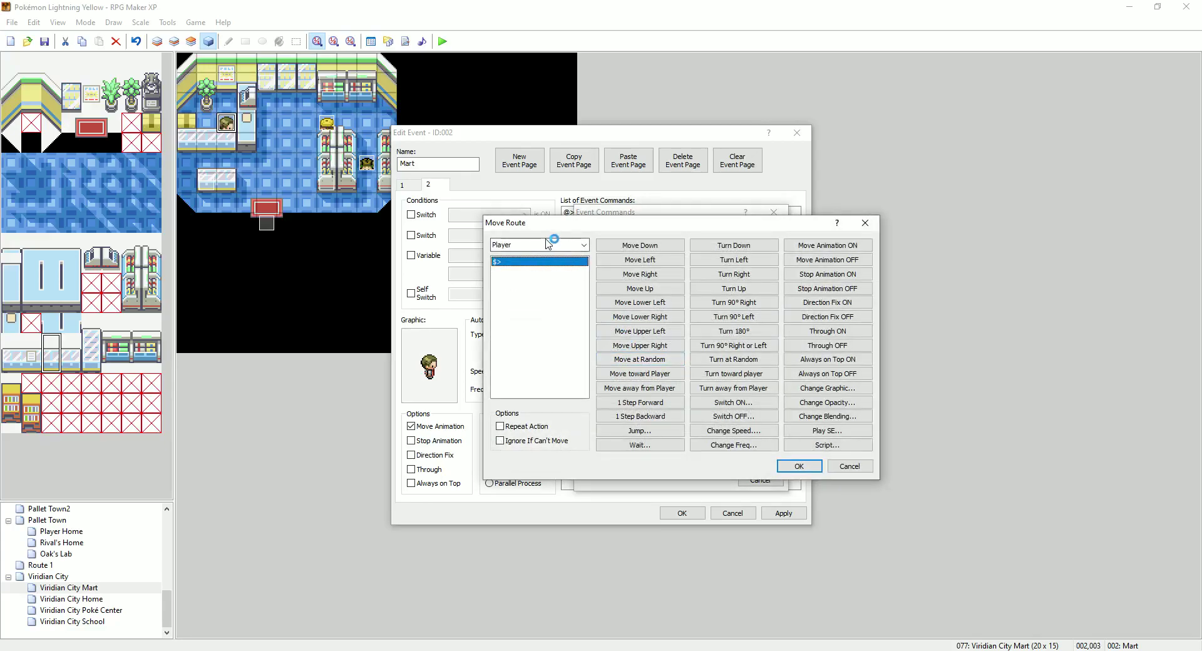
left_click(546, 244)
left_click(535, 256)
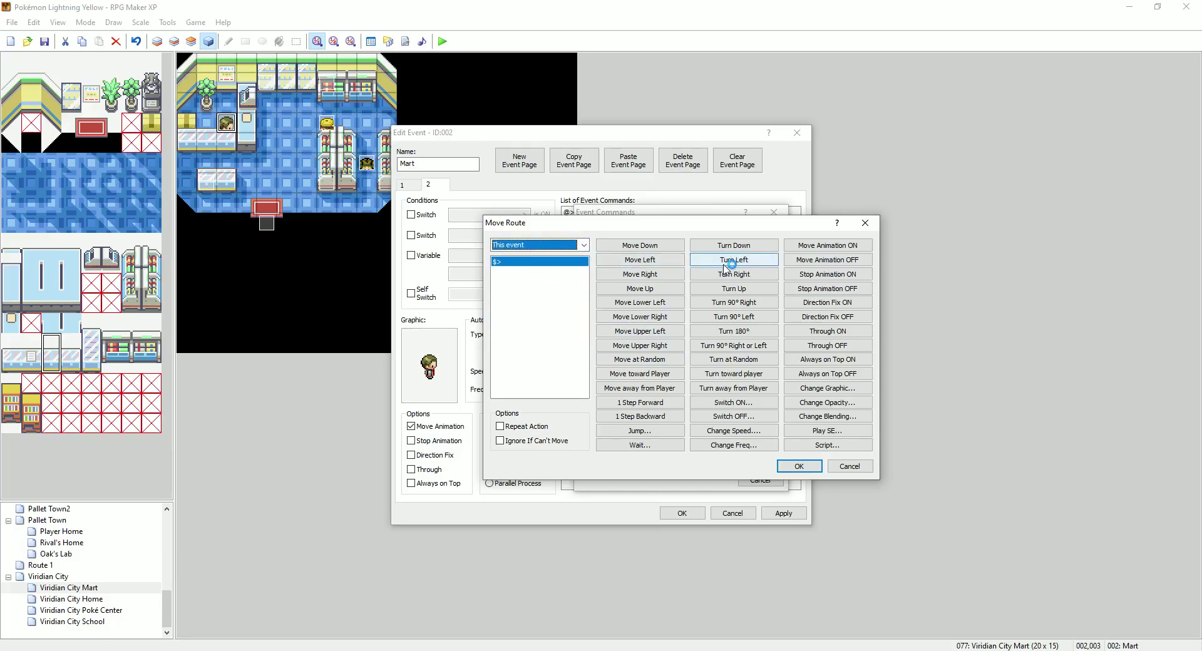
left_click(733, 246)
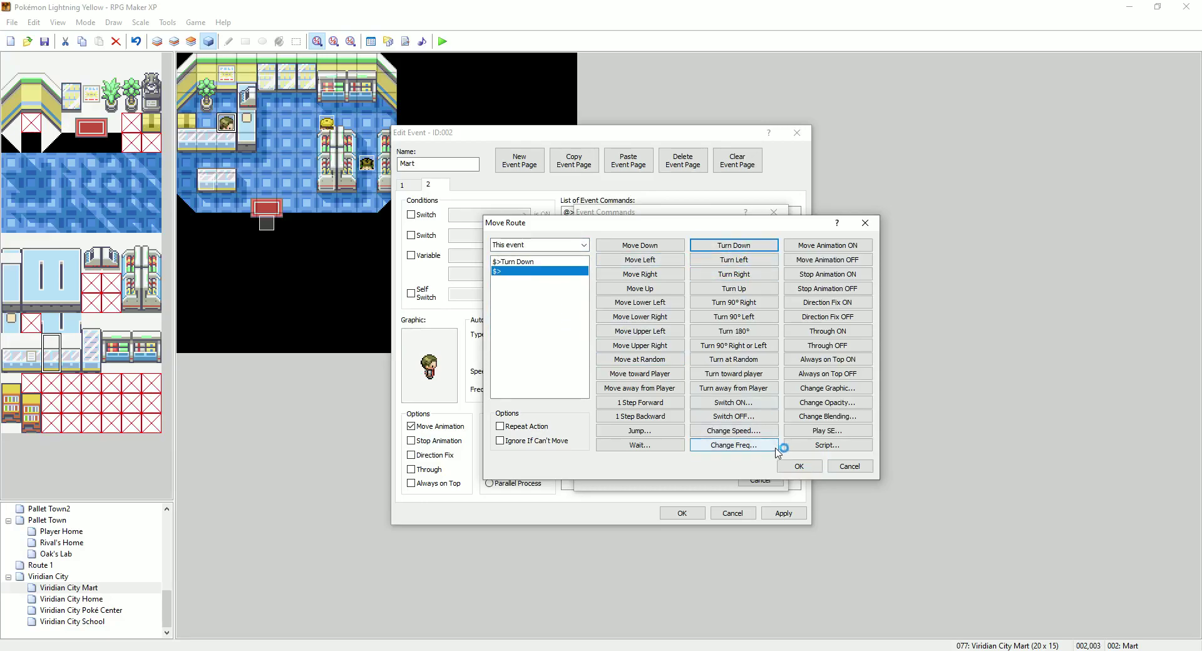
left_click(798, 467)
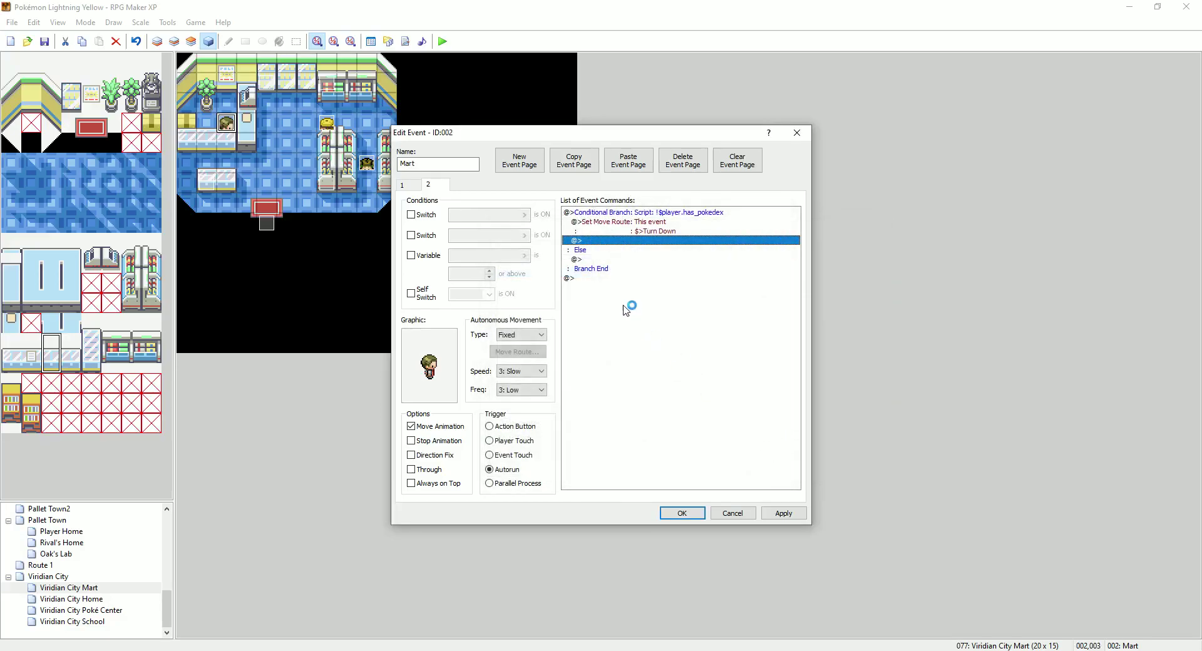
Add a Wait for Move's Completion command below the Turn Down move route
right_click(629, 241)
left_click(640, 246)
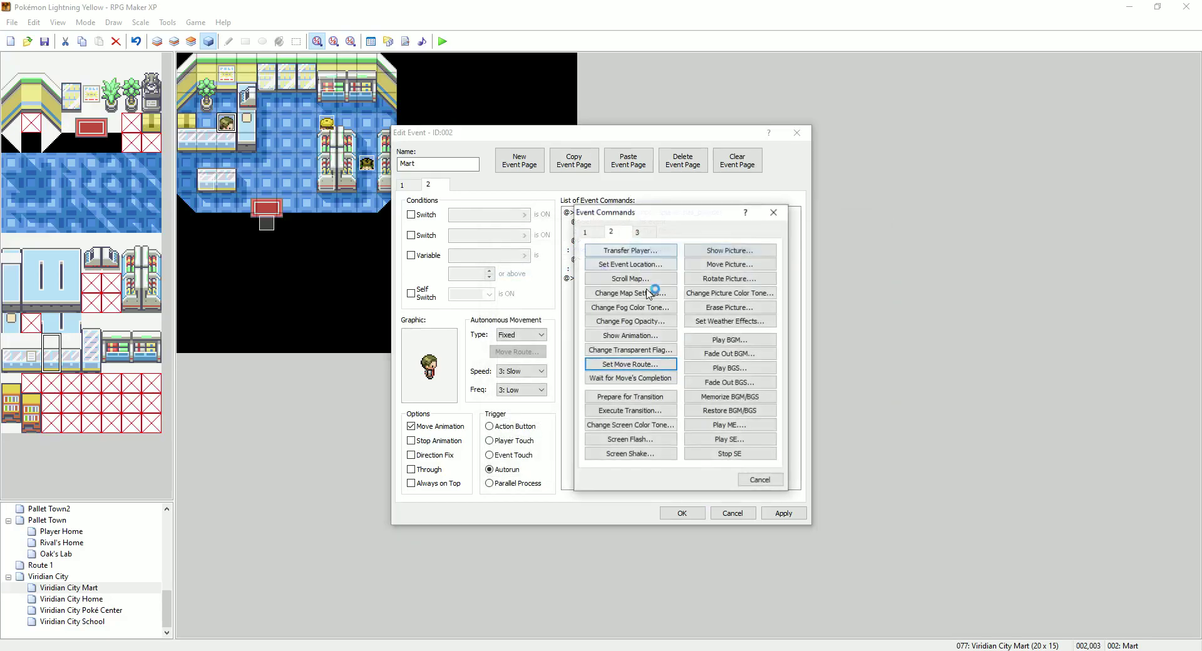
left_click(651, 378)
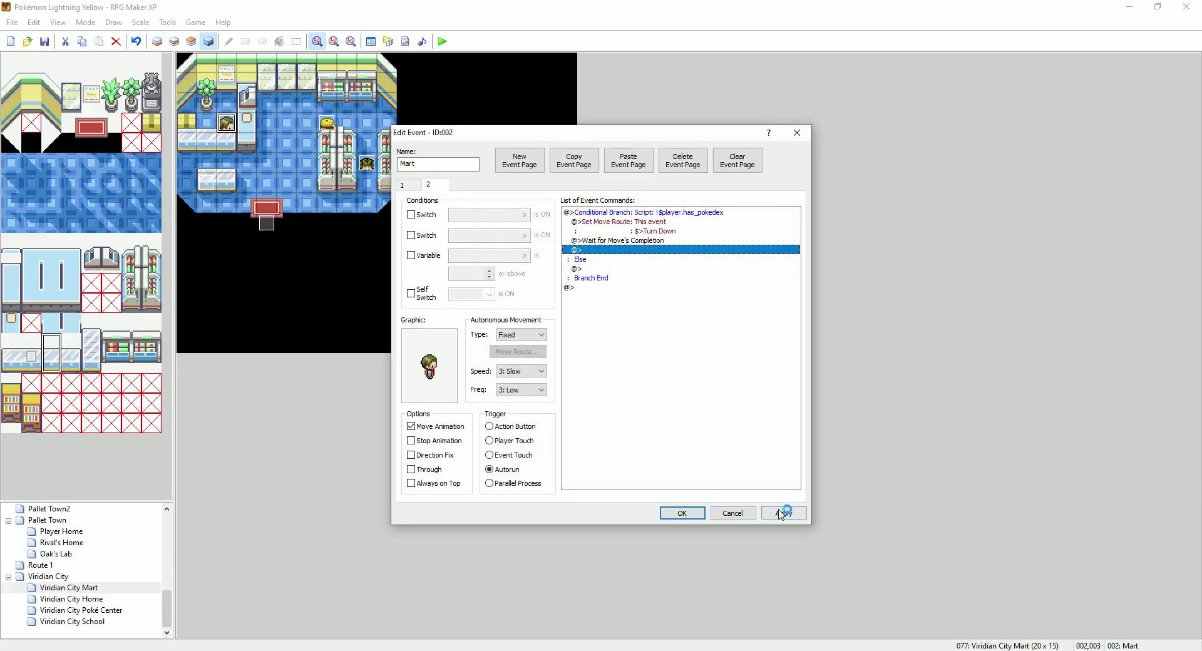
Add a Show Text command reading "Hey!\nYou came from PALLET TOWN?" after the move's completion wait
right_click(641, 249)
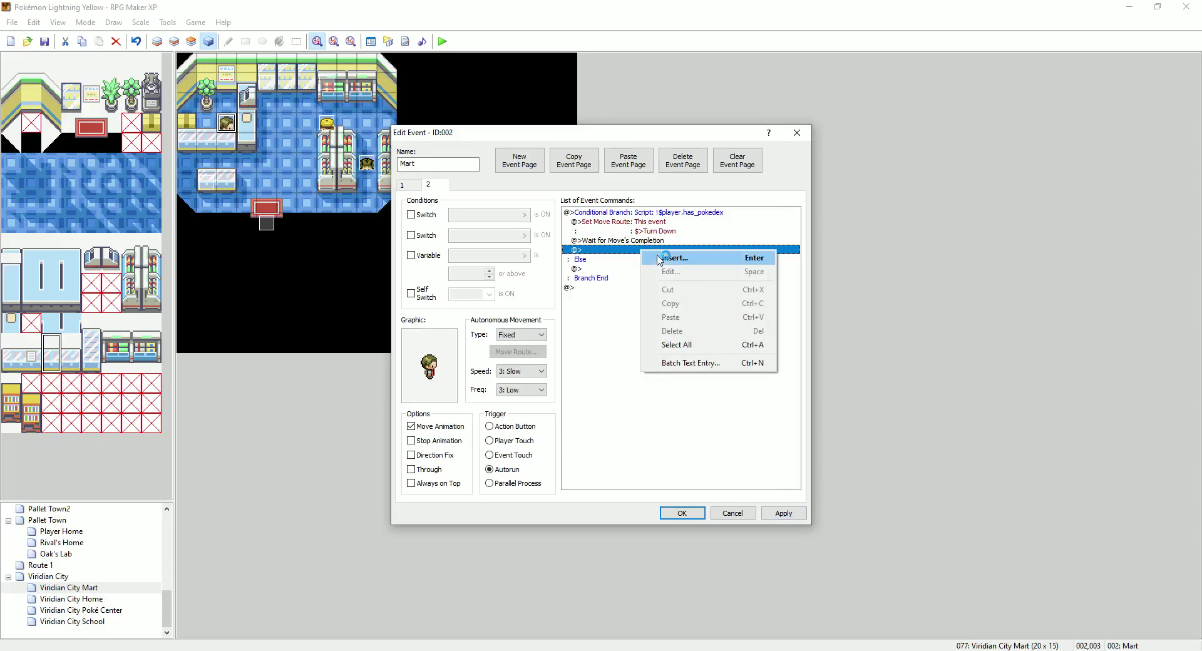
left_click(659, 259)
left_click(593, 231)
left_click(609, 253)
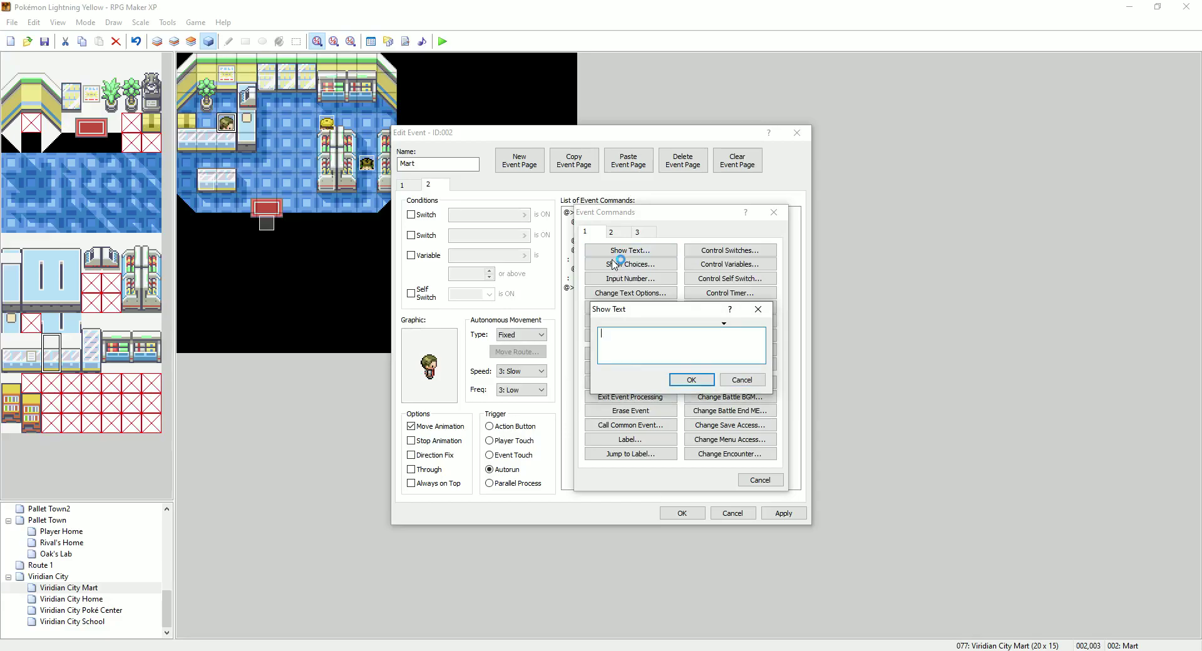
type("Hey!")
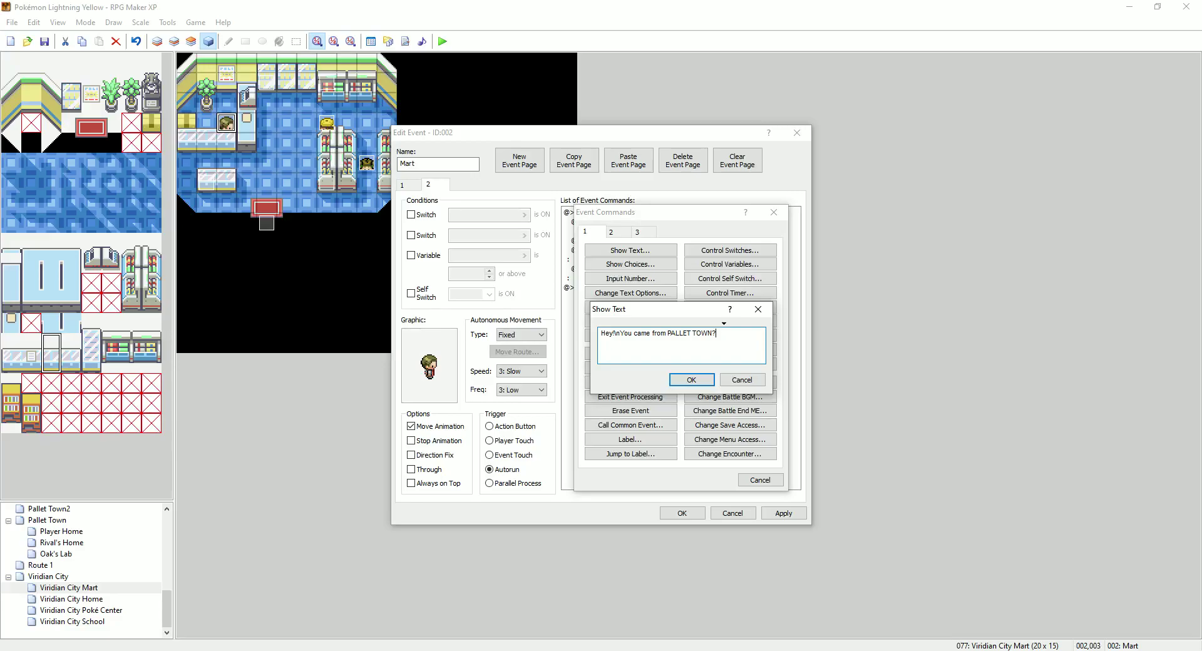
left_click(678, 379)
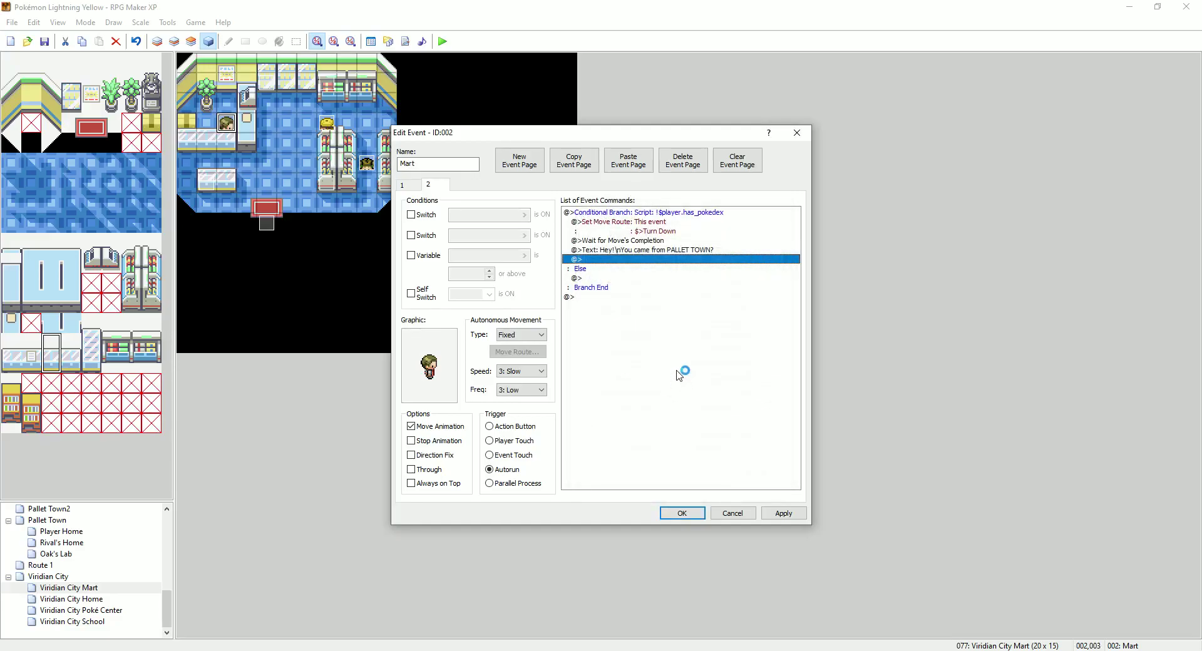
Below the Pallet Town text, add a Set Move Route for the Player with four Move Up steps and a Turn Left
right_click(665, 261)
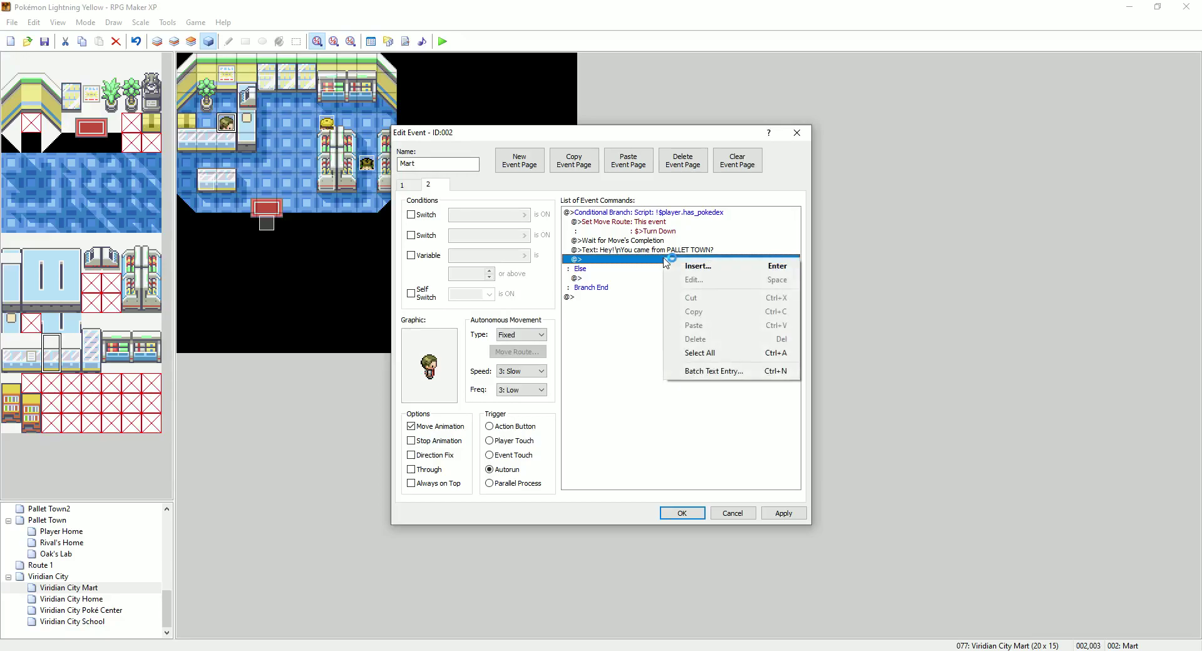
left_click(683, 265)
left_click(619, 234)
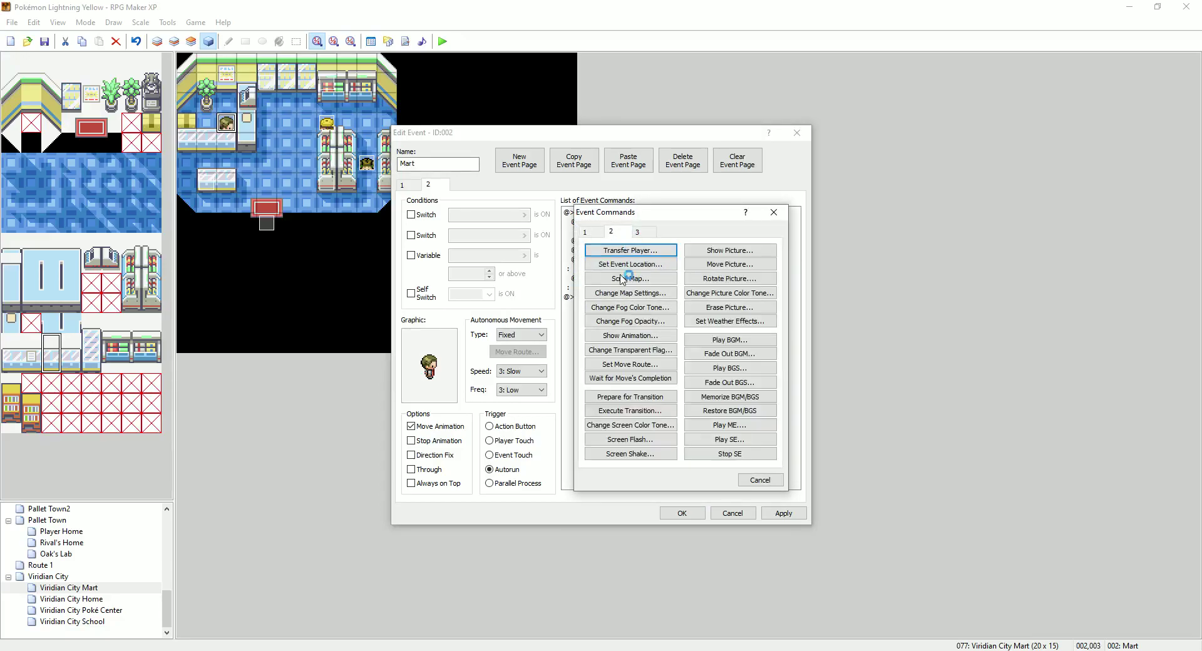
left_click(631, 361)
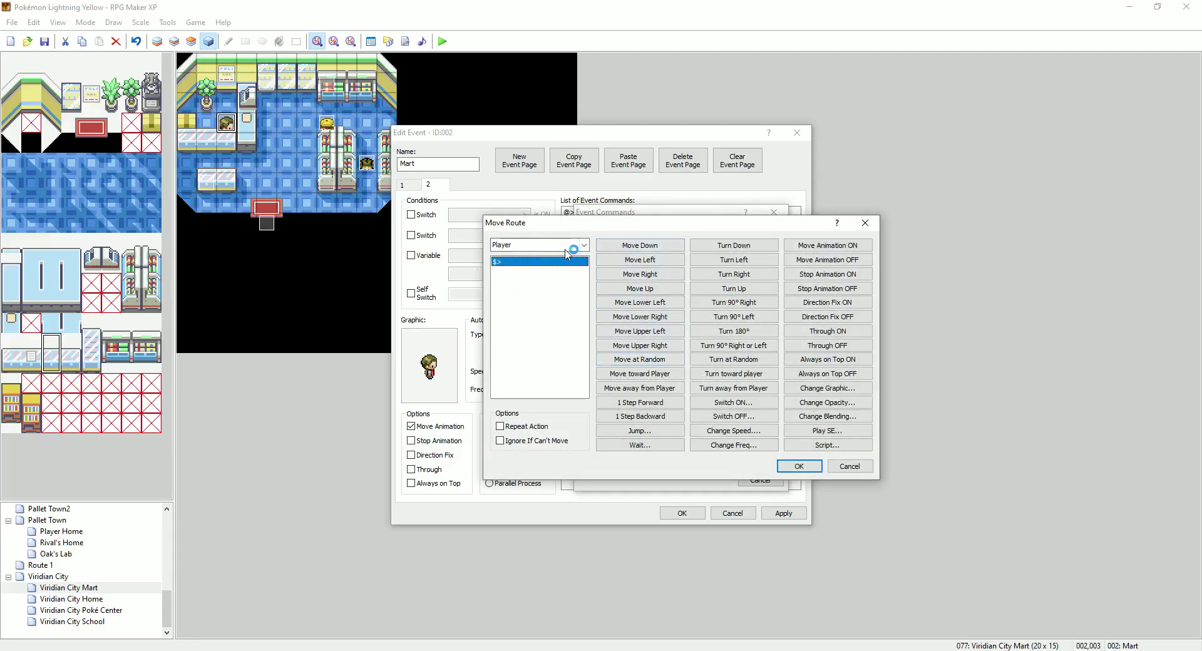
left_click(648, 291)
left_click(648, 291)
left_click(648, 292)
left_click(649, 292)
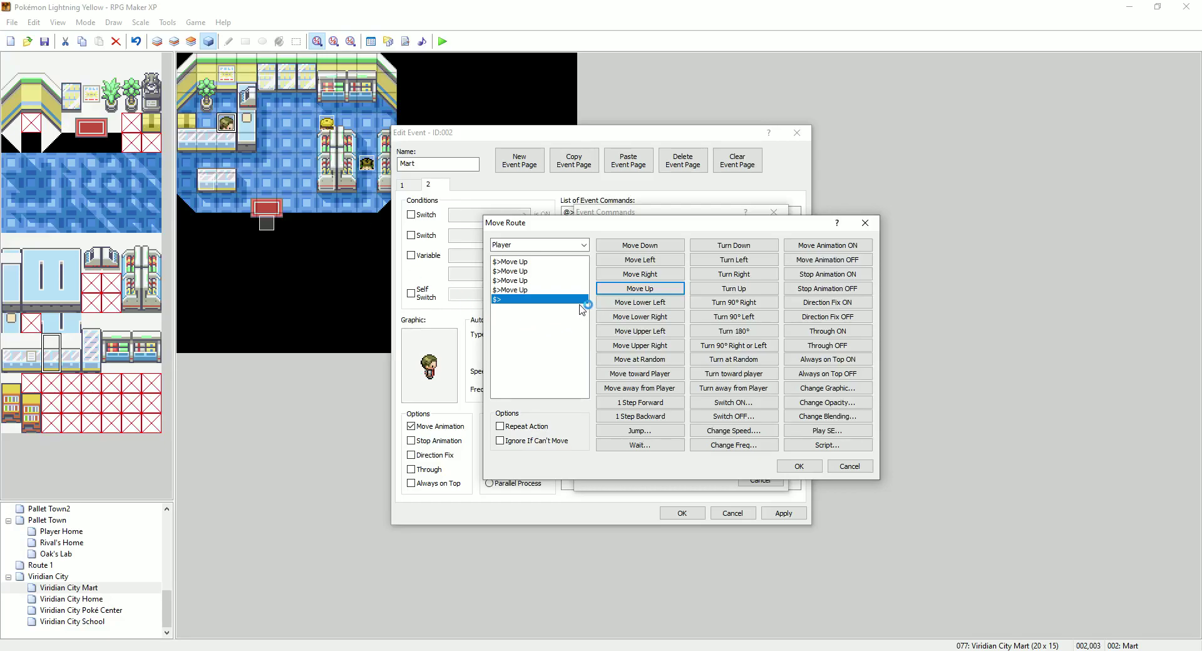
left_click(726, 261)
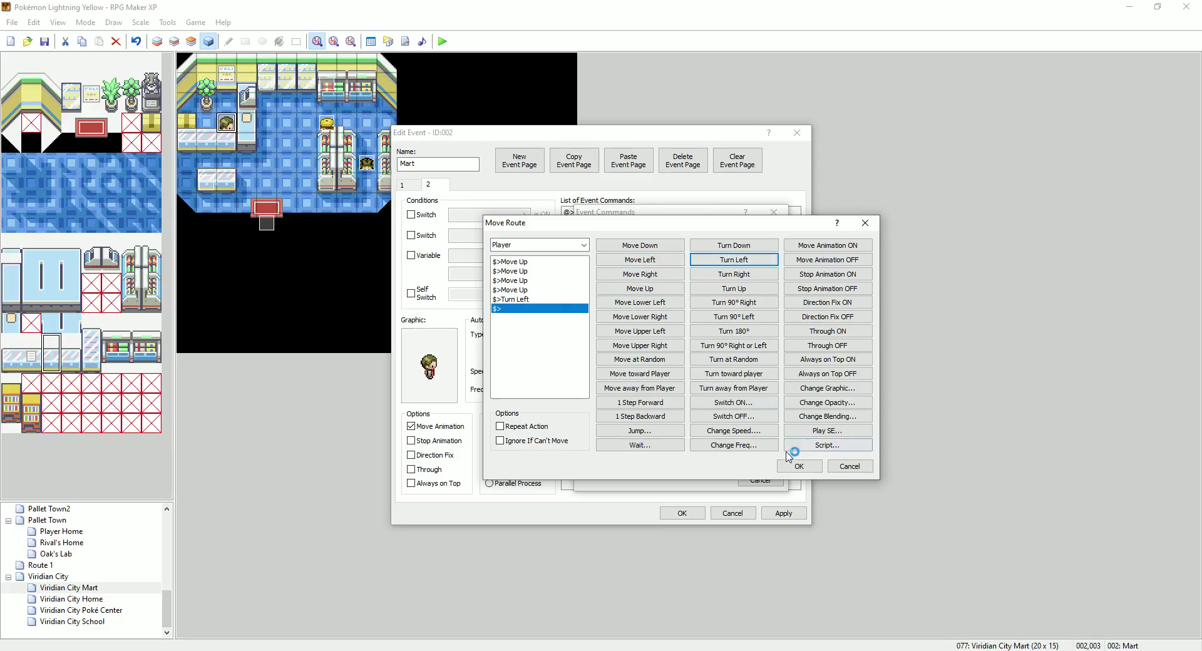
left_click(798, 466)
Add a Wait for Move's Completion command below the Player's move route
right_click(678, 315)
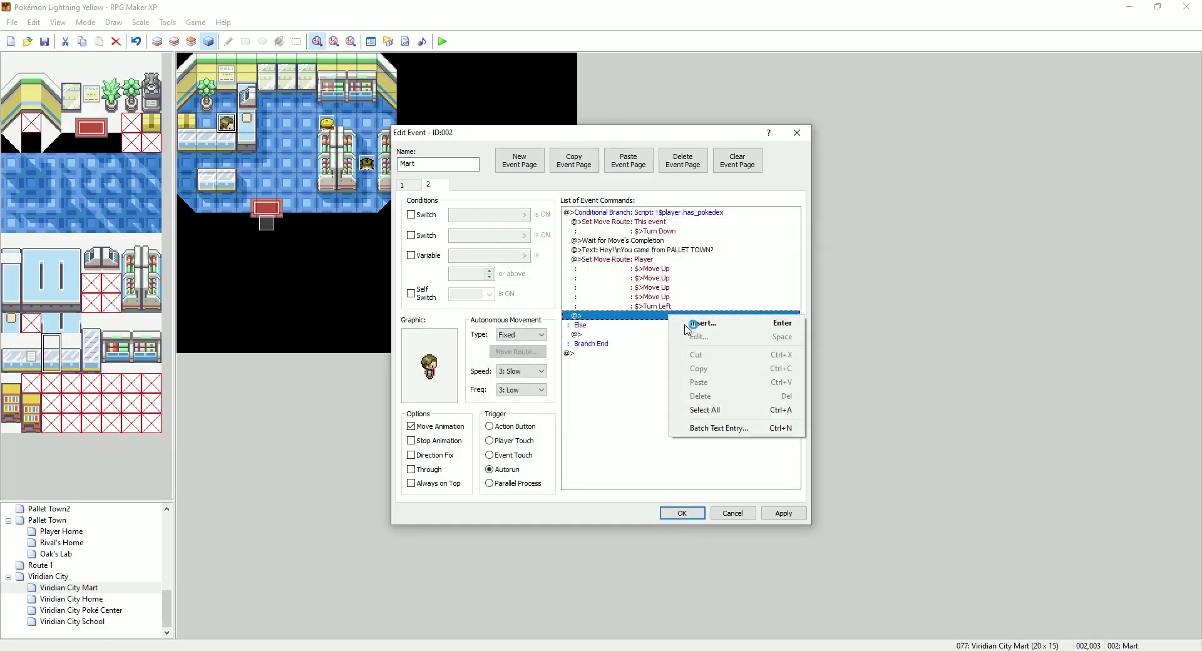
left_click(689, 322)
left_click(637, 376)
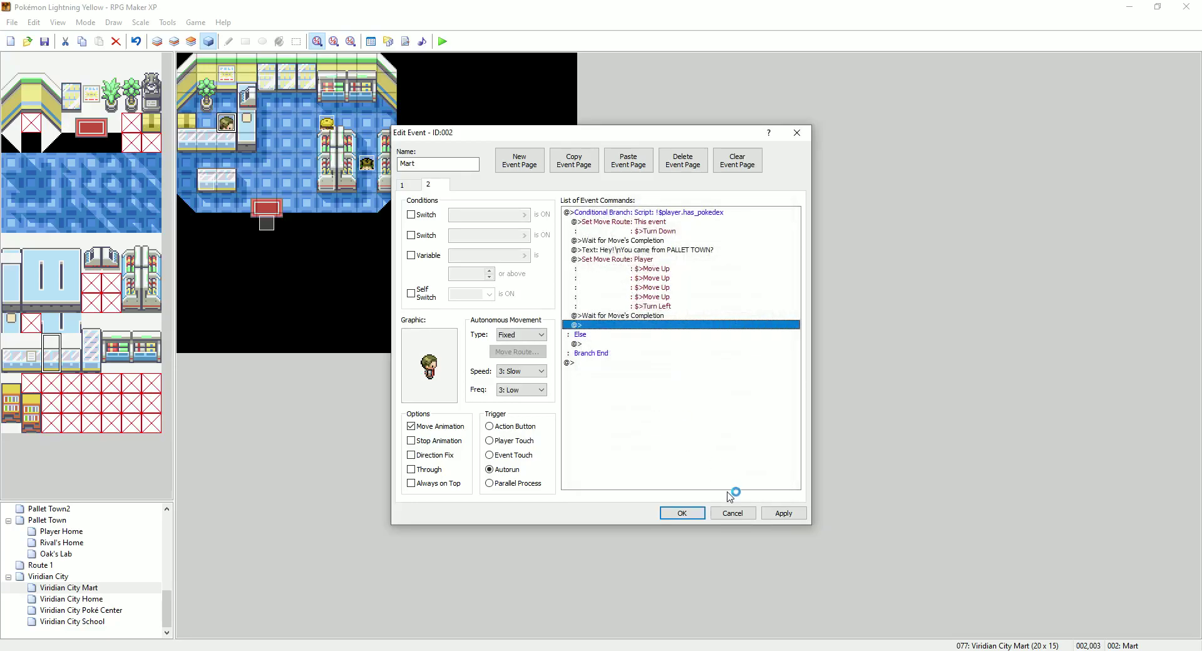
Add a Set Move Route making This event Turn Right, followed by a Wait for Move's Completion command
right_click(654, 326)
left_click(684, 333)
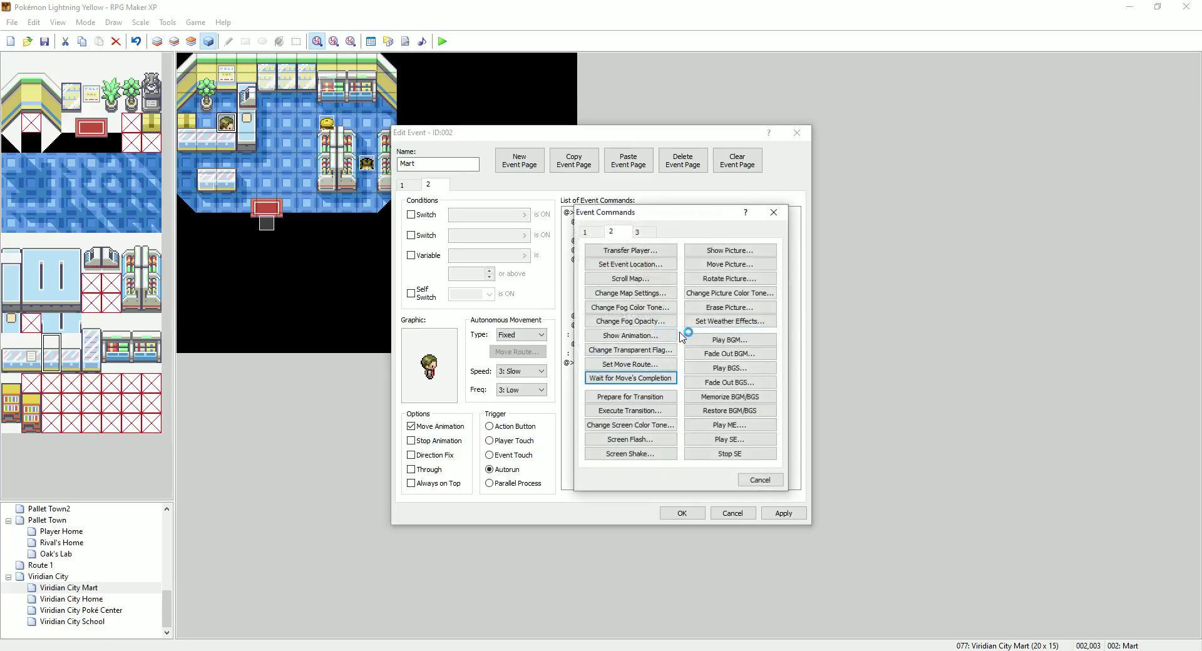
left_click(640, 364)
left_click(560, 245)
left_click(557, 266)
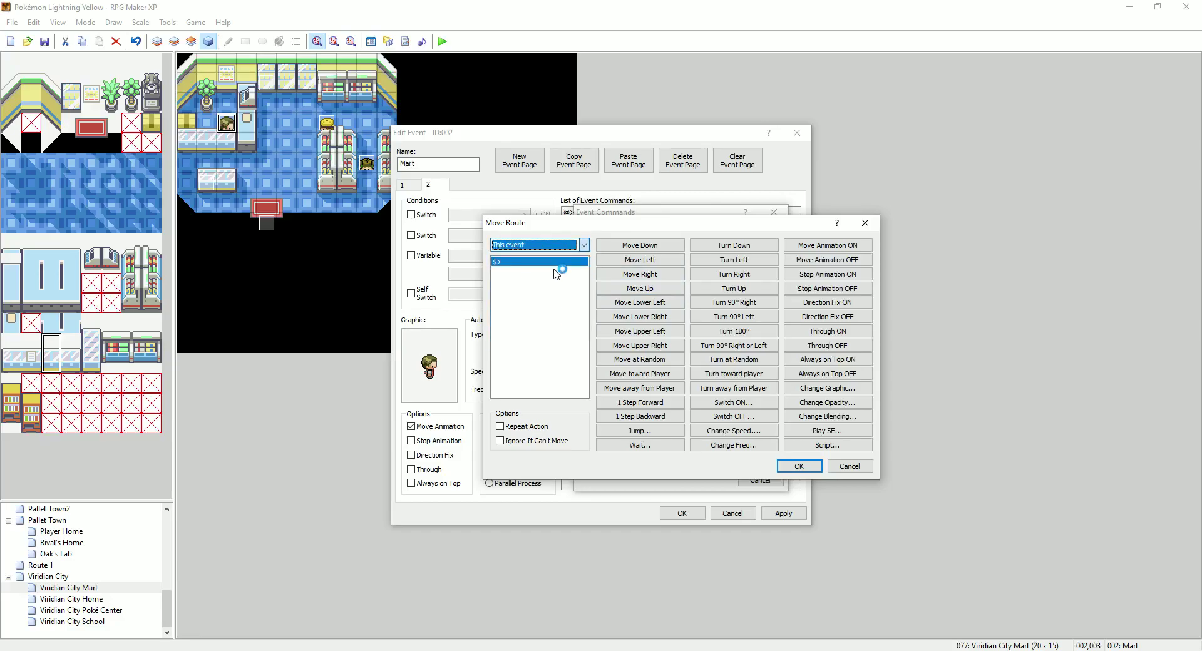
left_click(734, 274)
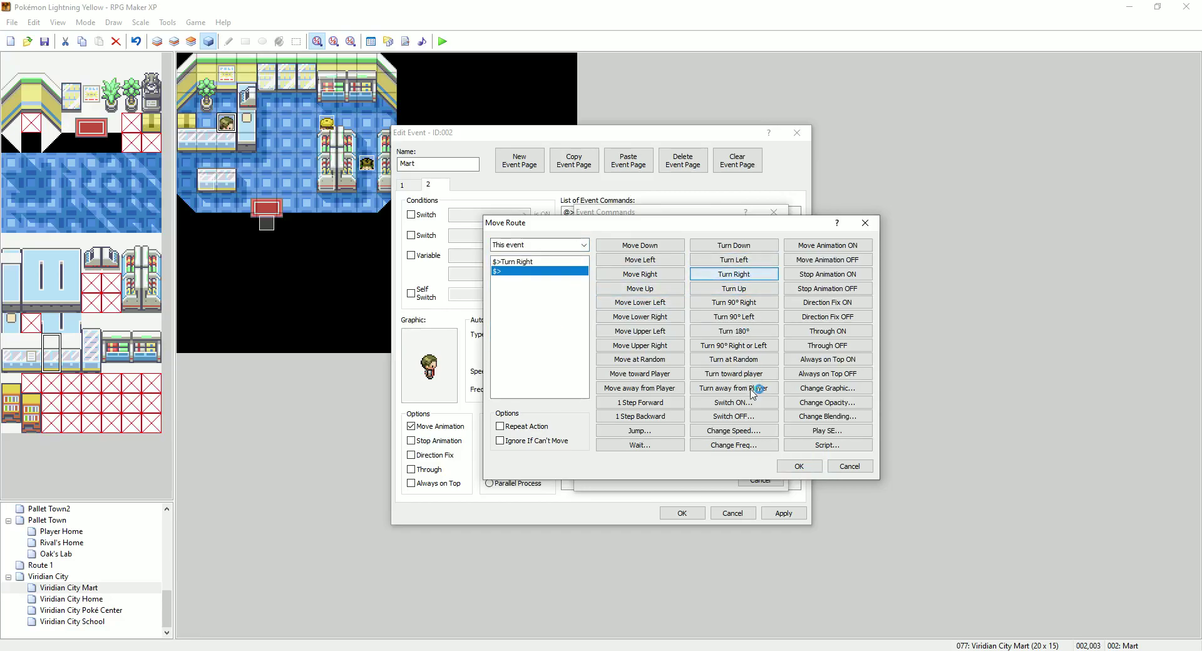
left_click(793, 467)
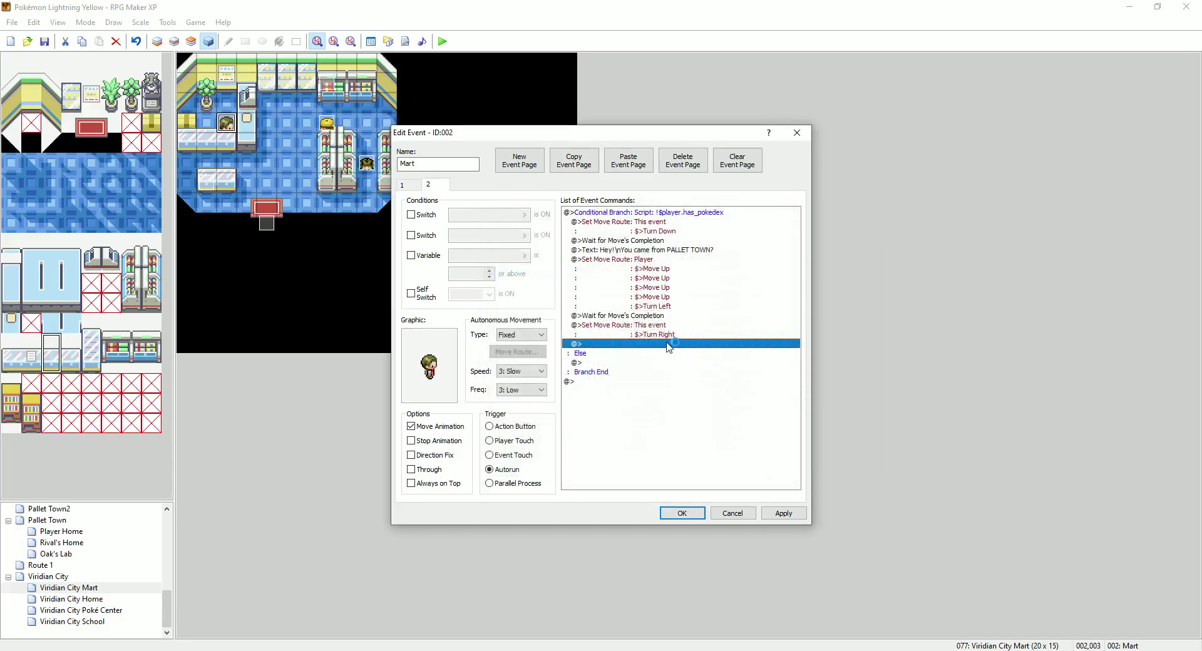
right_click(651, 344)
left_click(656, 349)
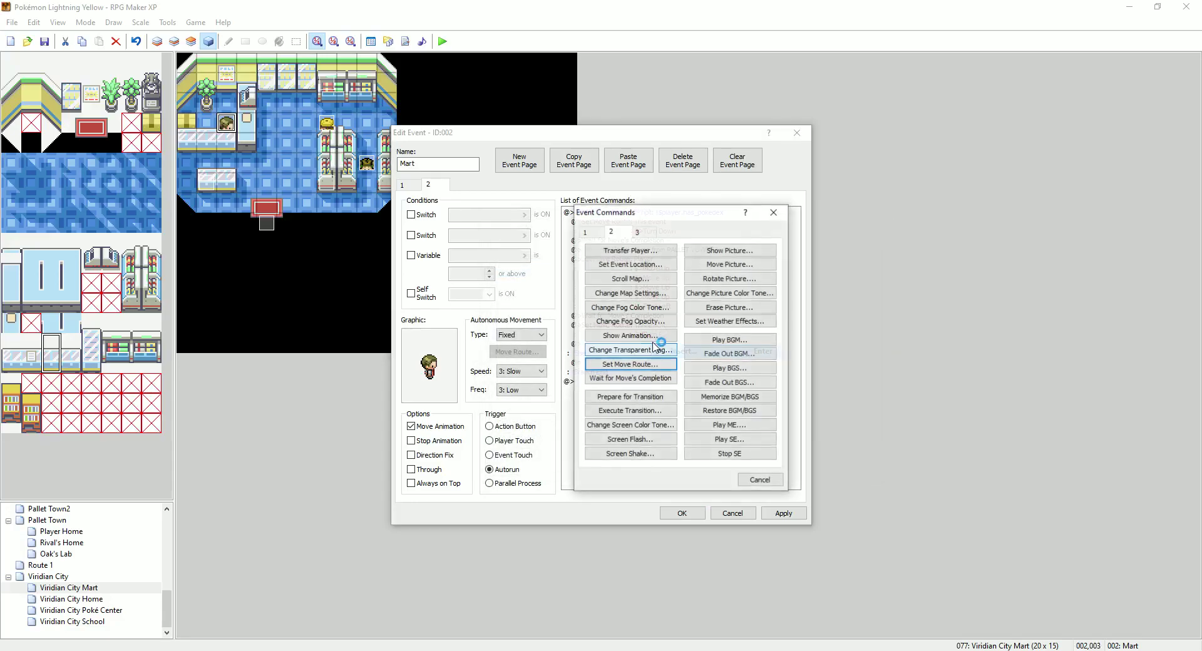
left_click(631, 379)
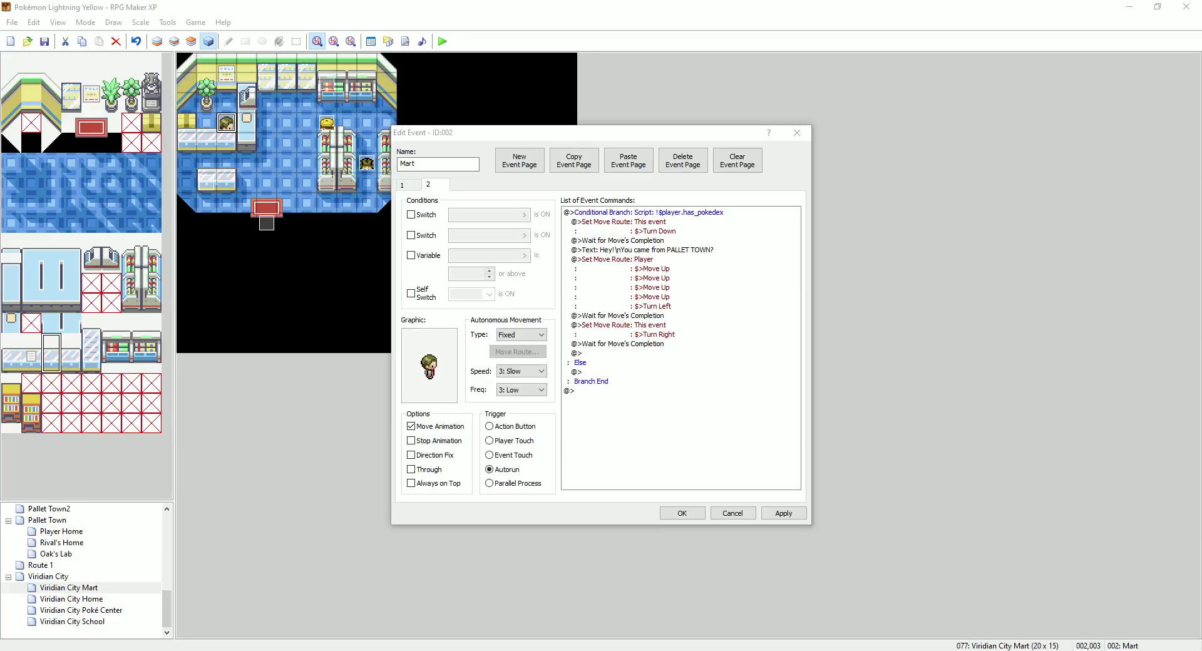
Paste text commands "You know PROF. OAK, right?" and "His order came in.\nCan I get you to take it to him?" after the last wait
left_click(620, 353)
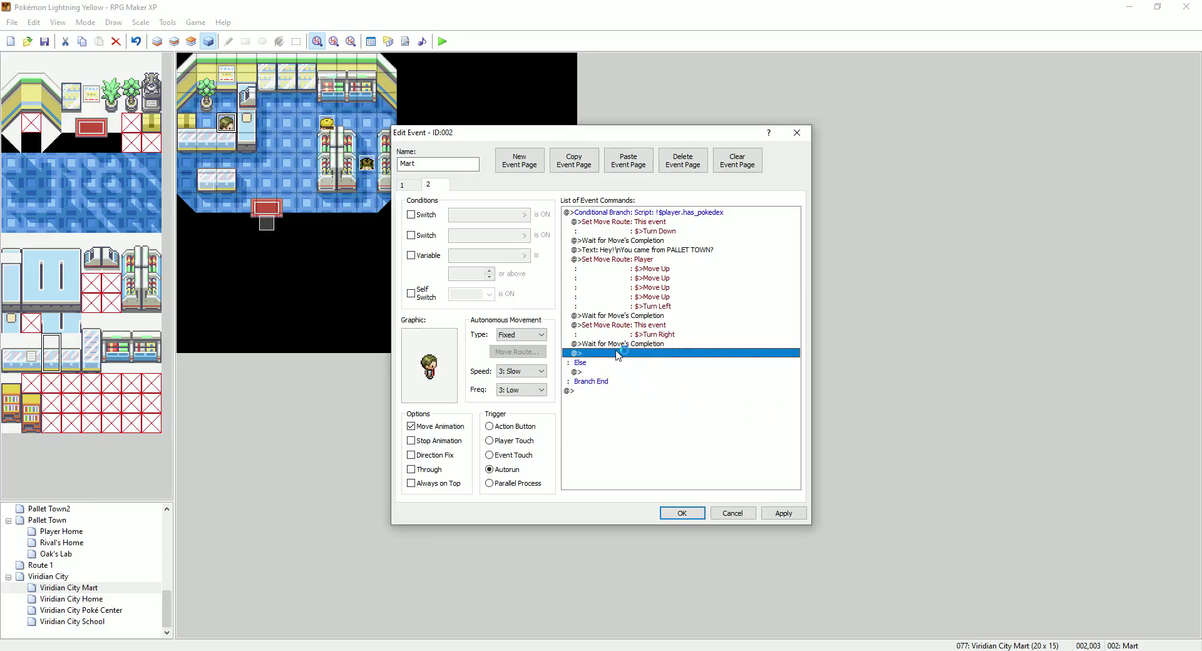
key("ctrl+v")
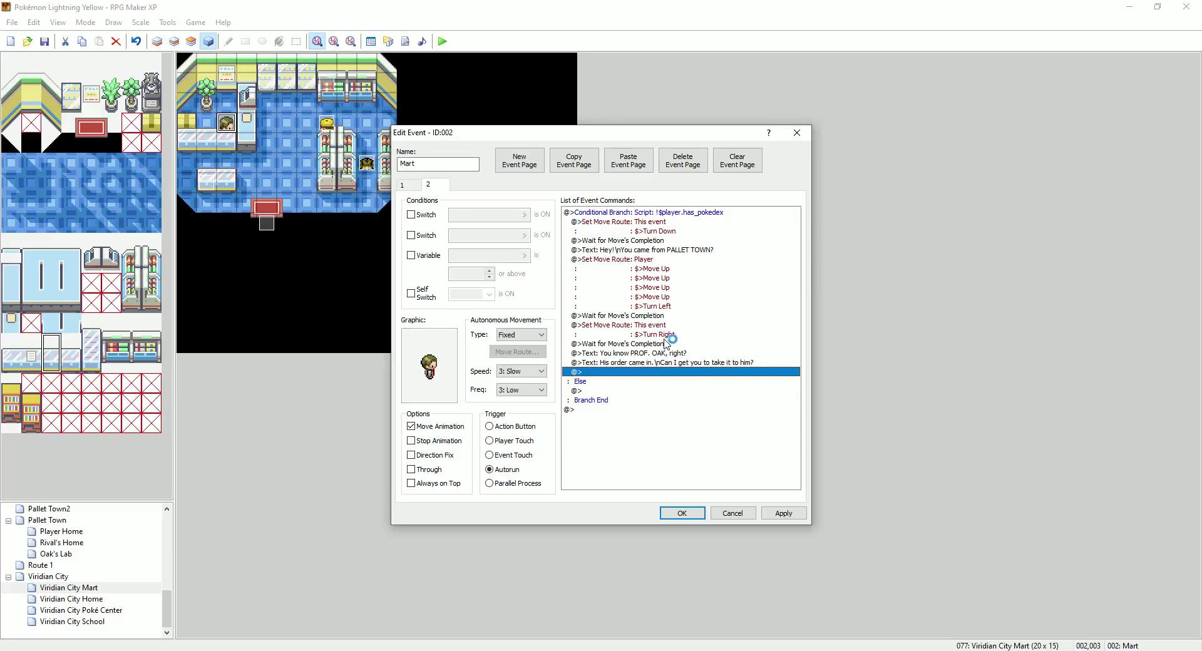
Add a Script command containing $bag.add(:OAKSPARCEL) below the dialogue lines
right_click(659, 372)
left_click(688, 380)
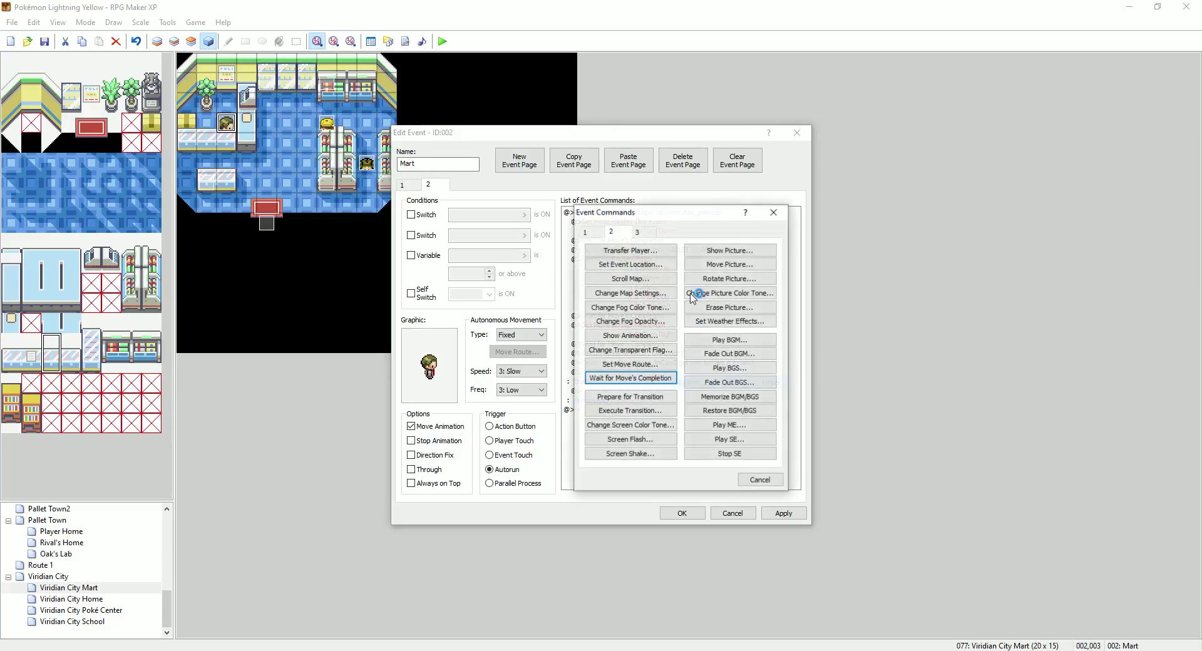
left_click(637, 232)
left_click(729, 454)
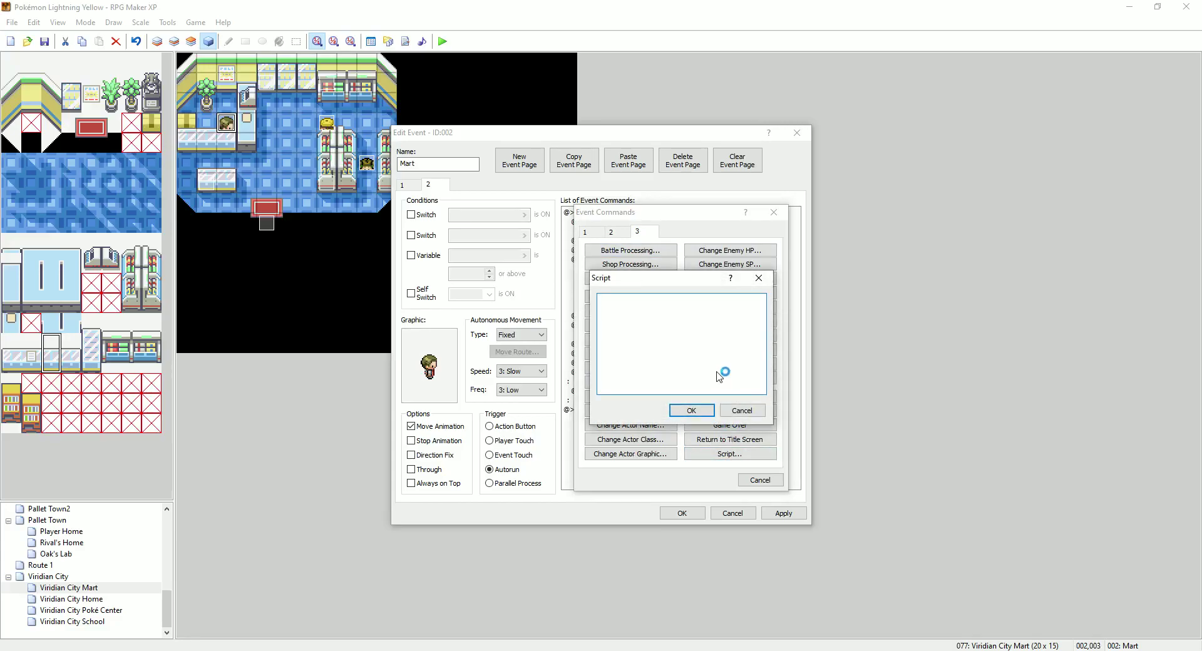
type("$bag.add(:OAKSPARCEL")
left_click(702, 410)
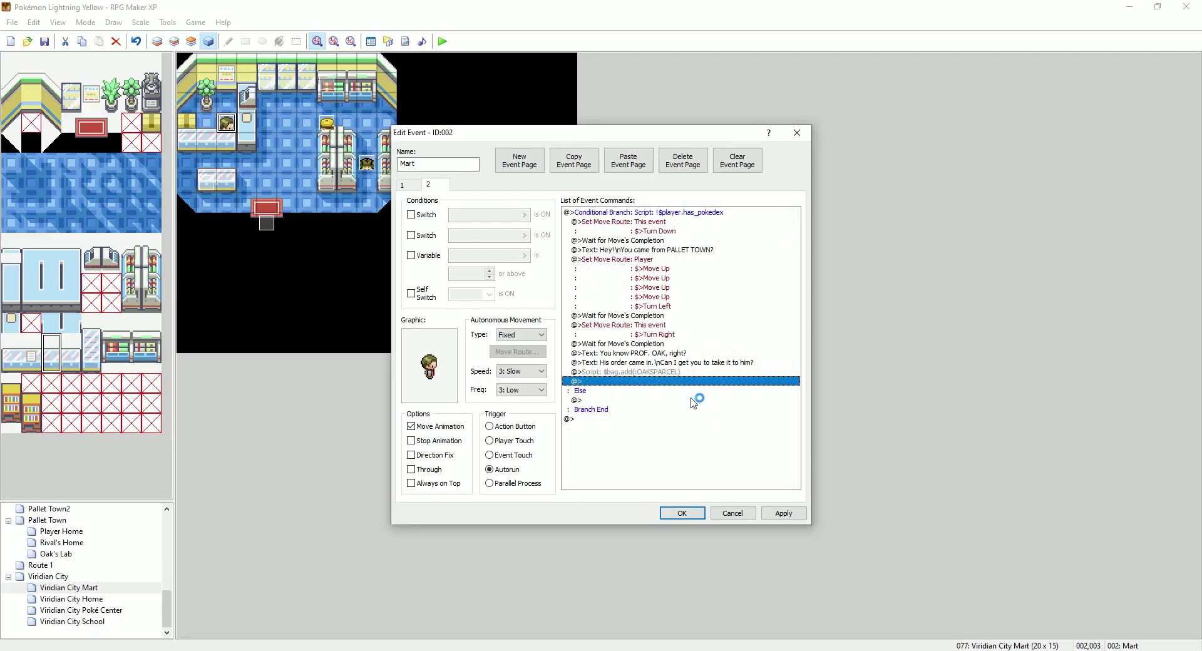
Add a Control Switches command that turns ON switch 0099, naming that switch "Has Parcel"
right_click(676, 383)
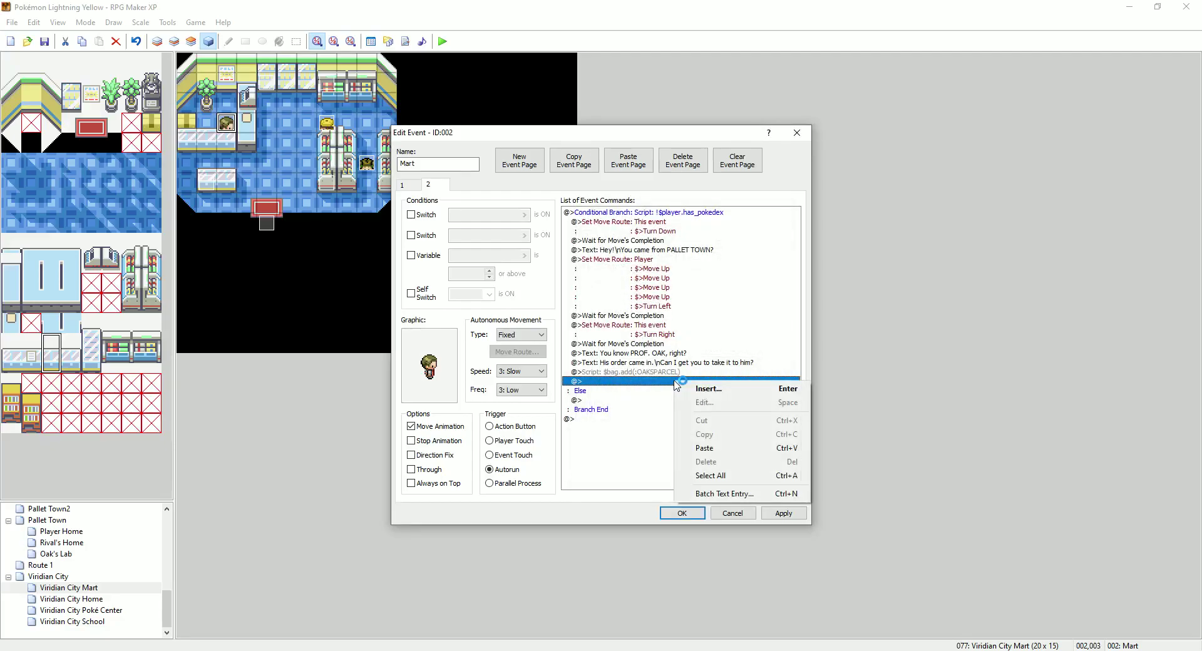
left_click(700, 389)
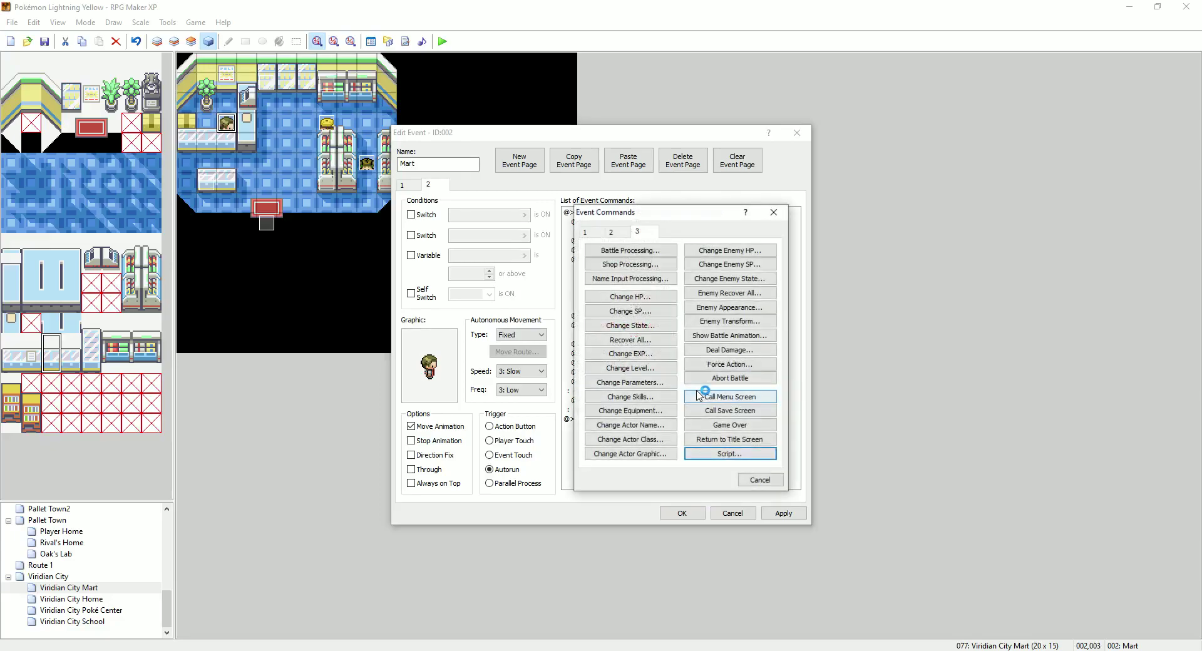
left_click(621, 236)
left_click(588, 235)
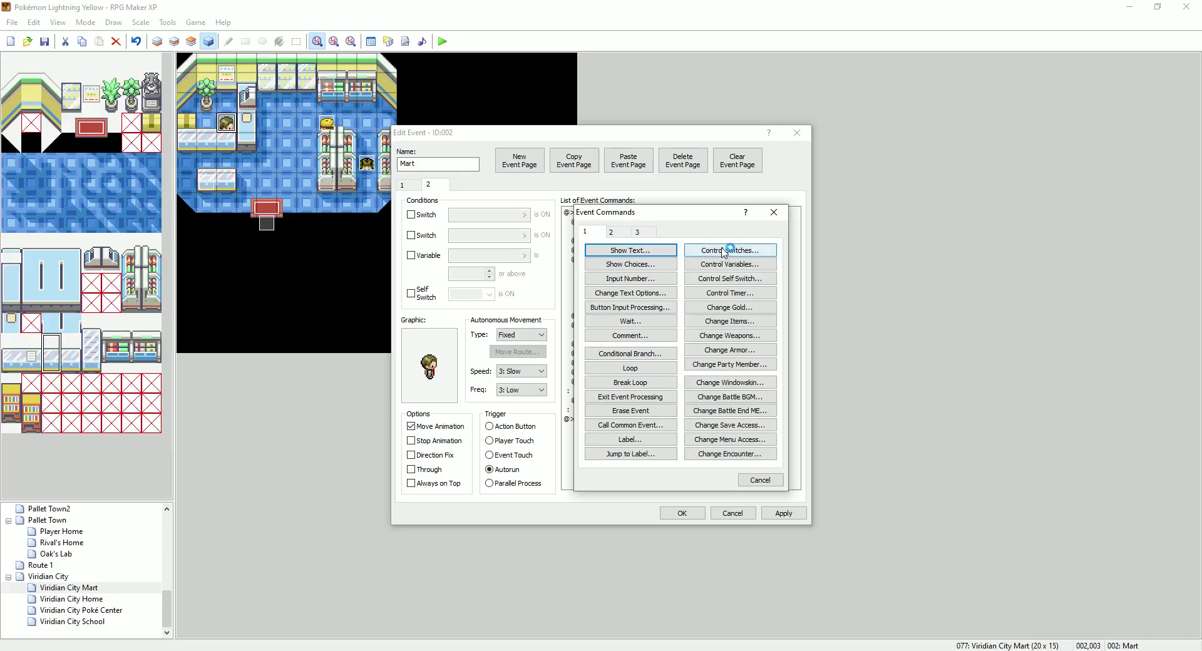
left_click(724, 252)
left_click(727, 319)
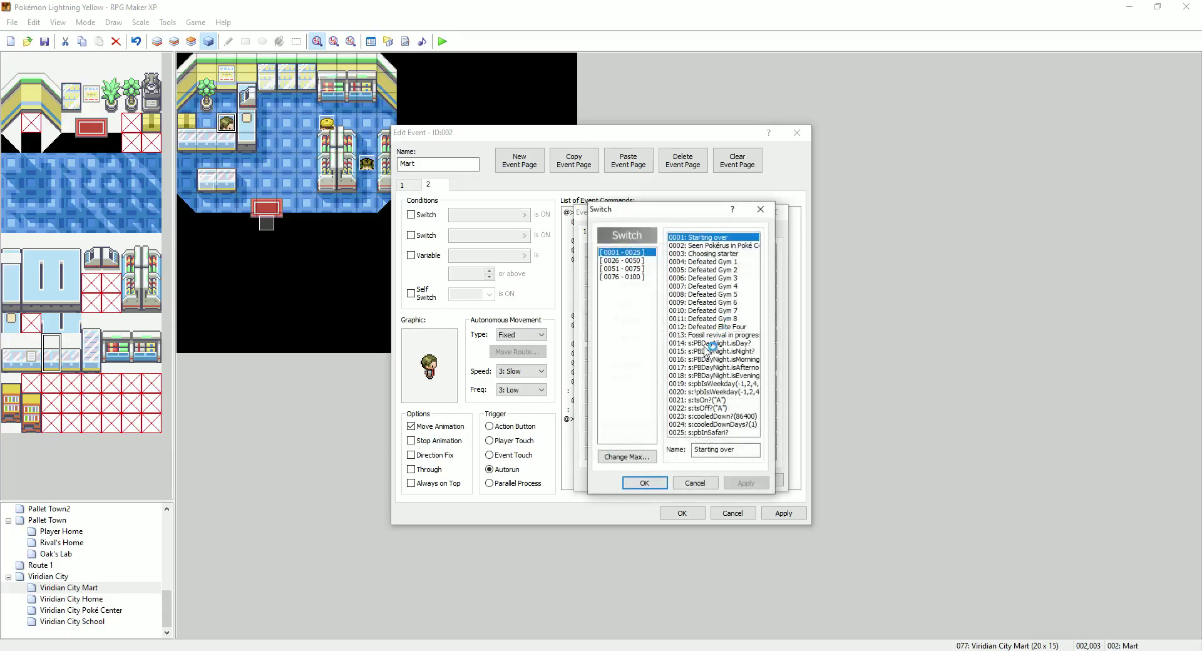
left_click(623, 277)
left_click(705, 424)
left_click(709, 450)
type("Has Parcel")
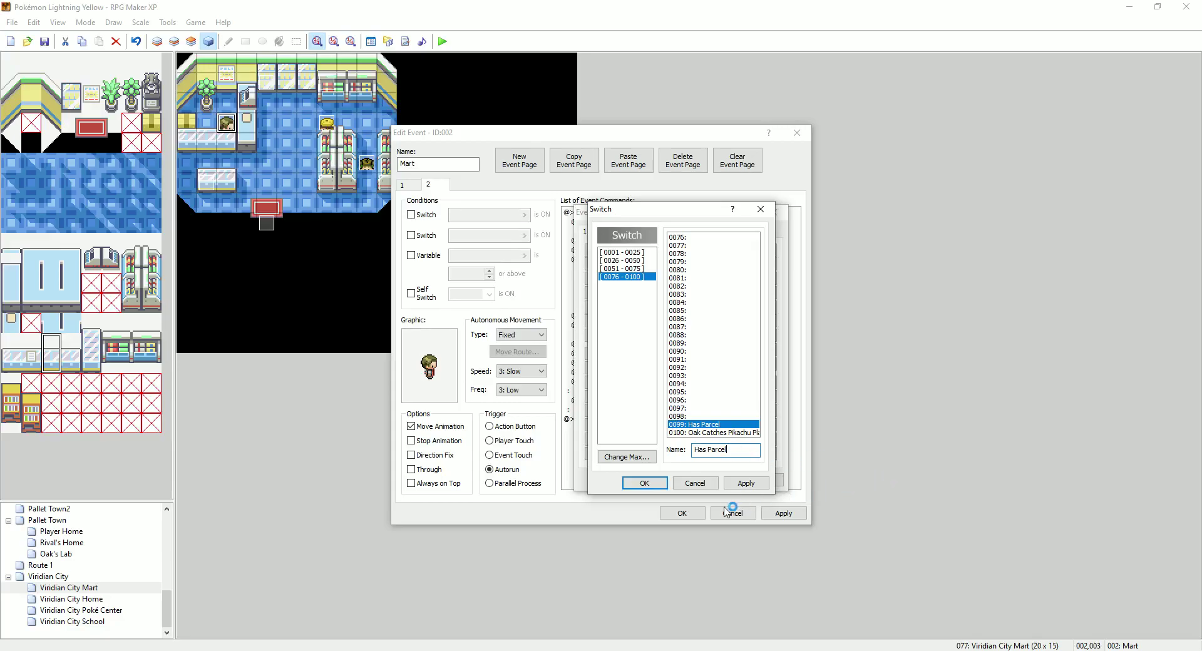
left_click(738, 485)
left_click(655, 486)
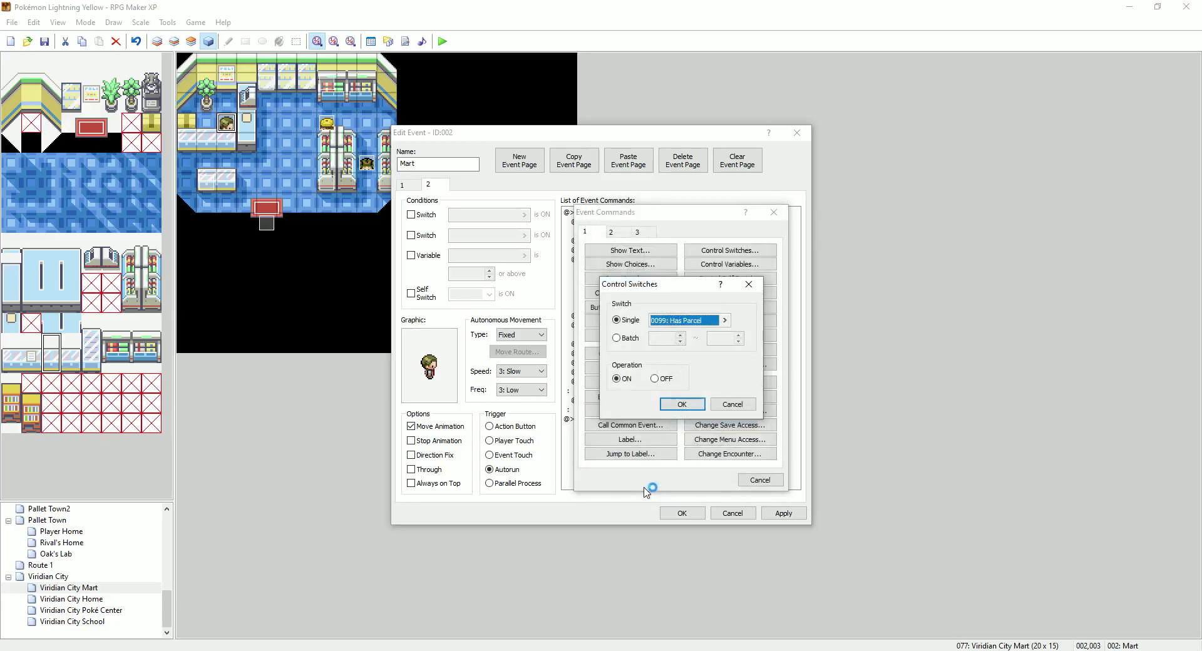
left_click(681, 404)
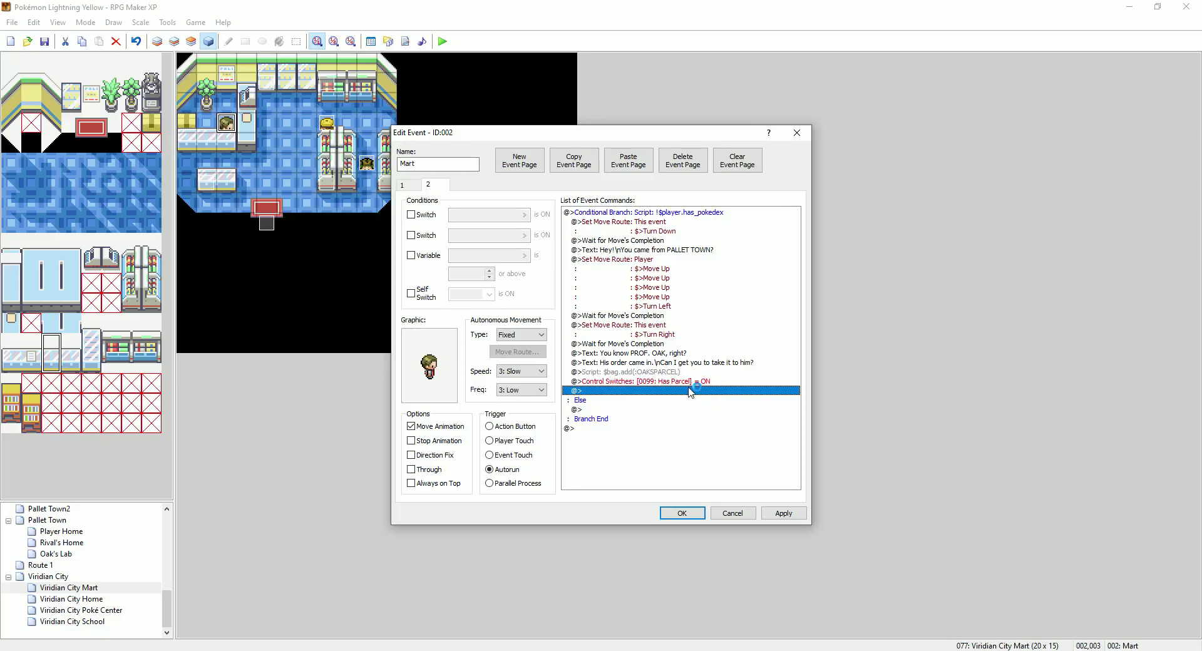
In the Else branch, add a Control Self Switch command setting self switch A to ON
right_click(628, 411)
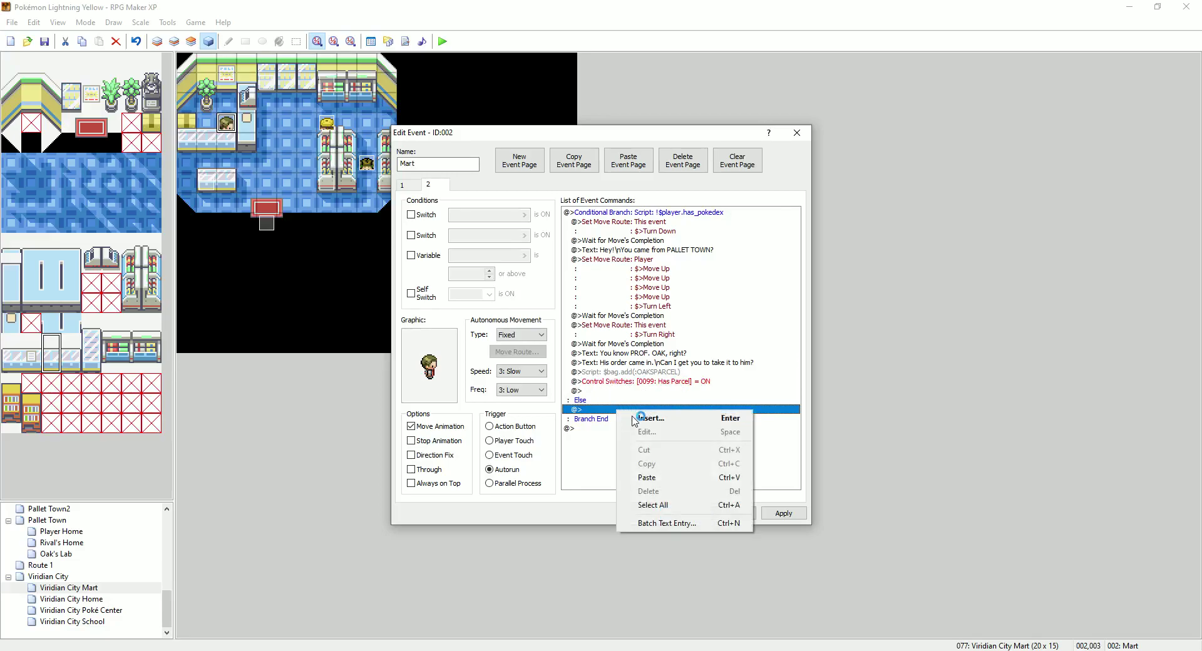
left_click(651, 418)
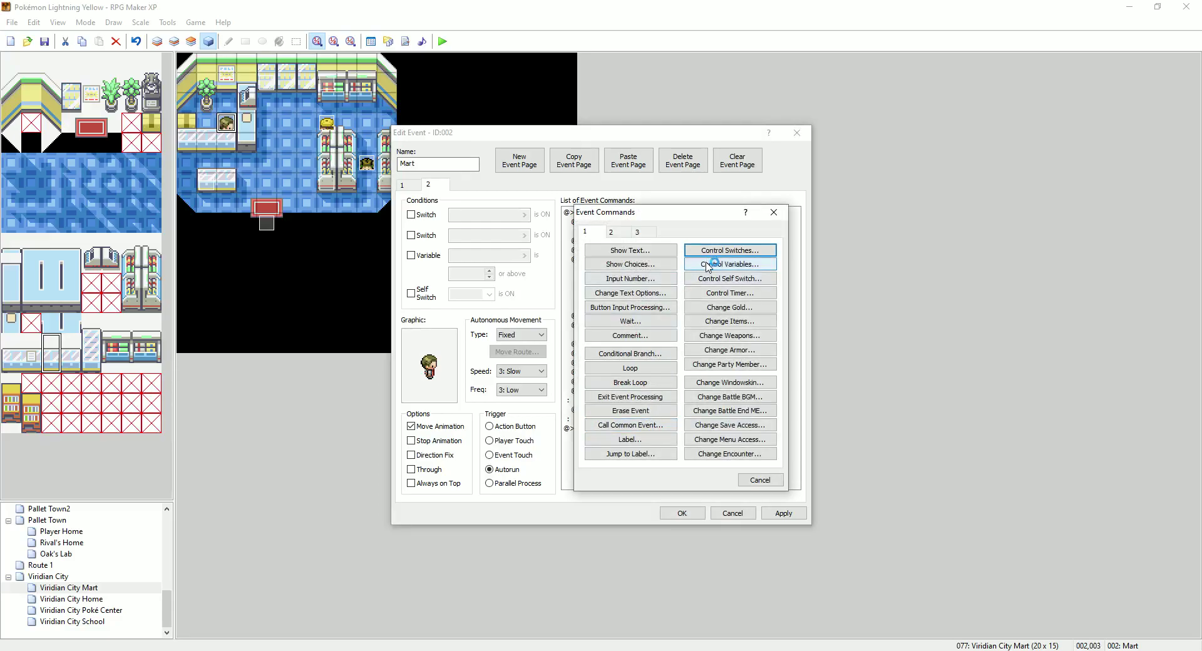
left_click(724, 278)
left_click(713, 333)
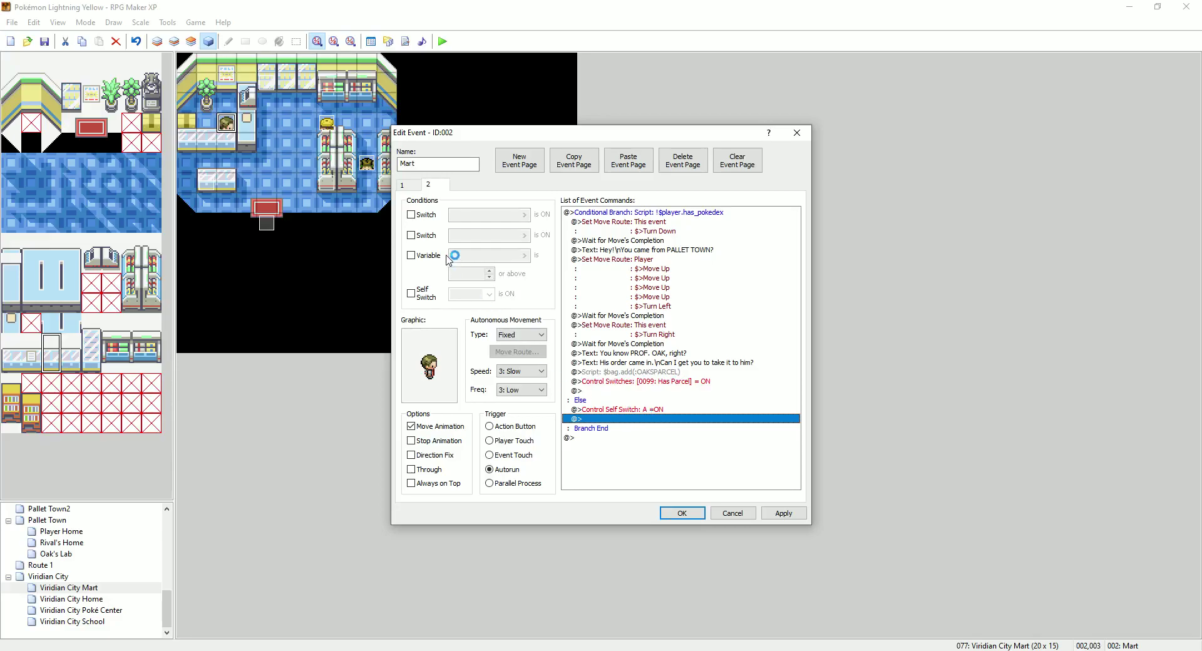
Review the pbPokemonMart shop commands on the Mart event's first page
left_click(404, 185)
left_click(691, 373)
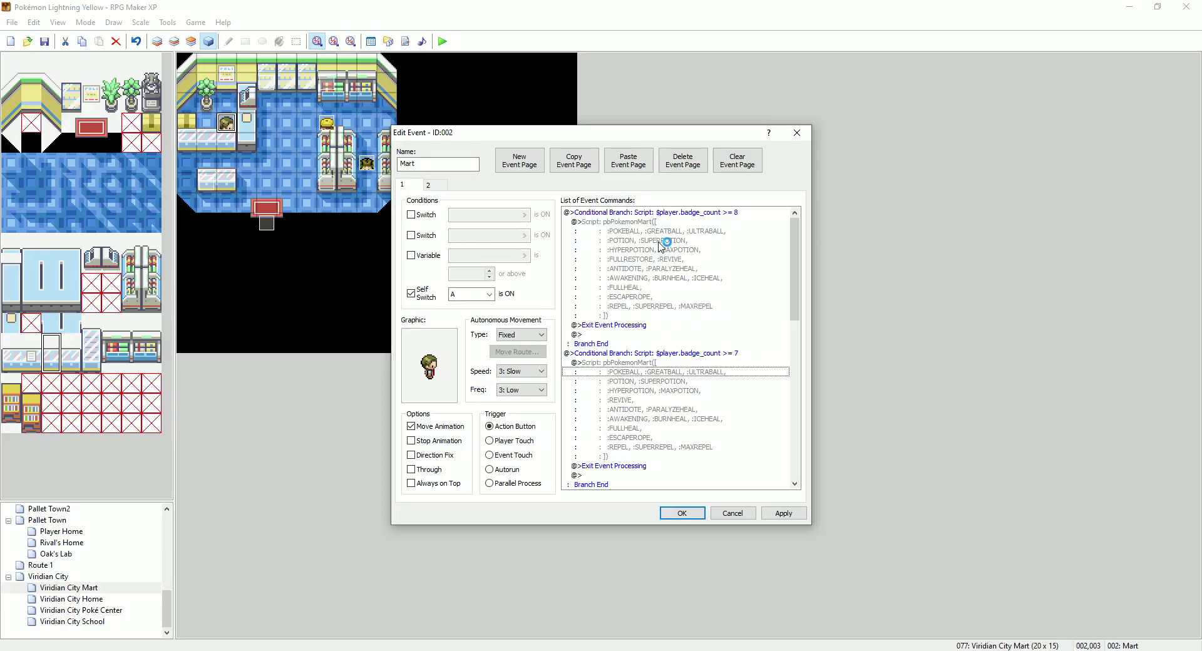
scroll(670, 400, "down", 15)
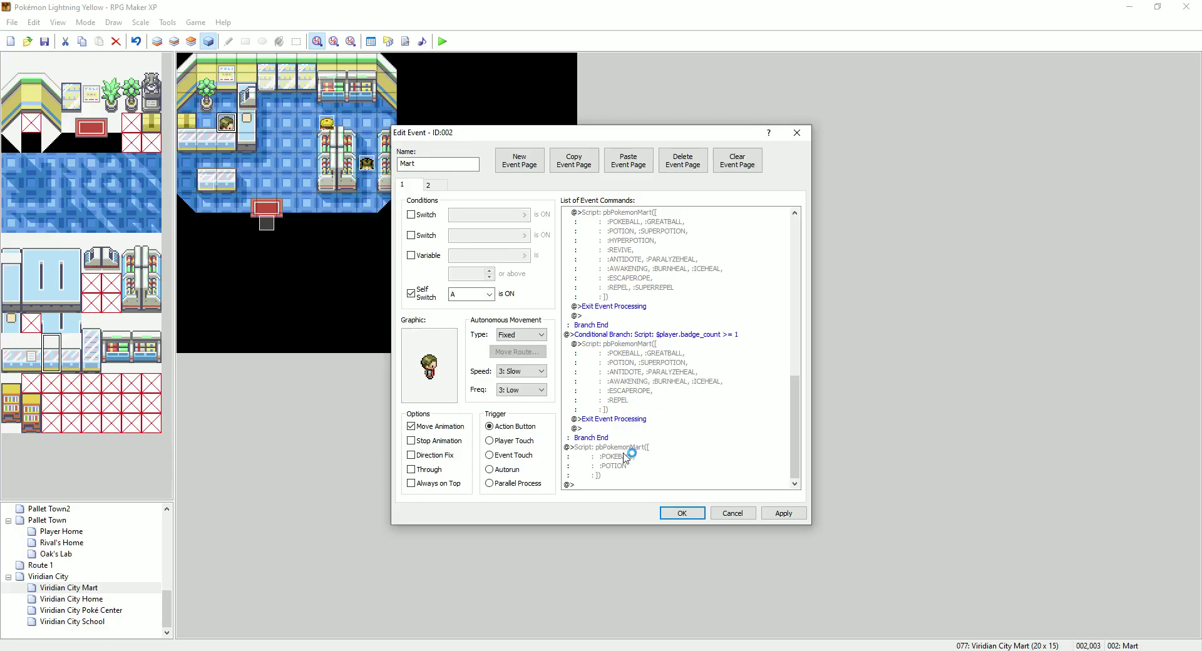
Duplicate the Mart event's second page as a third event page
left_click(443, 187)
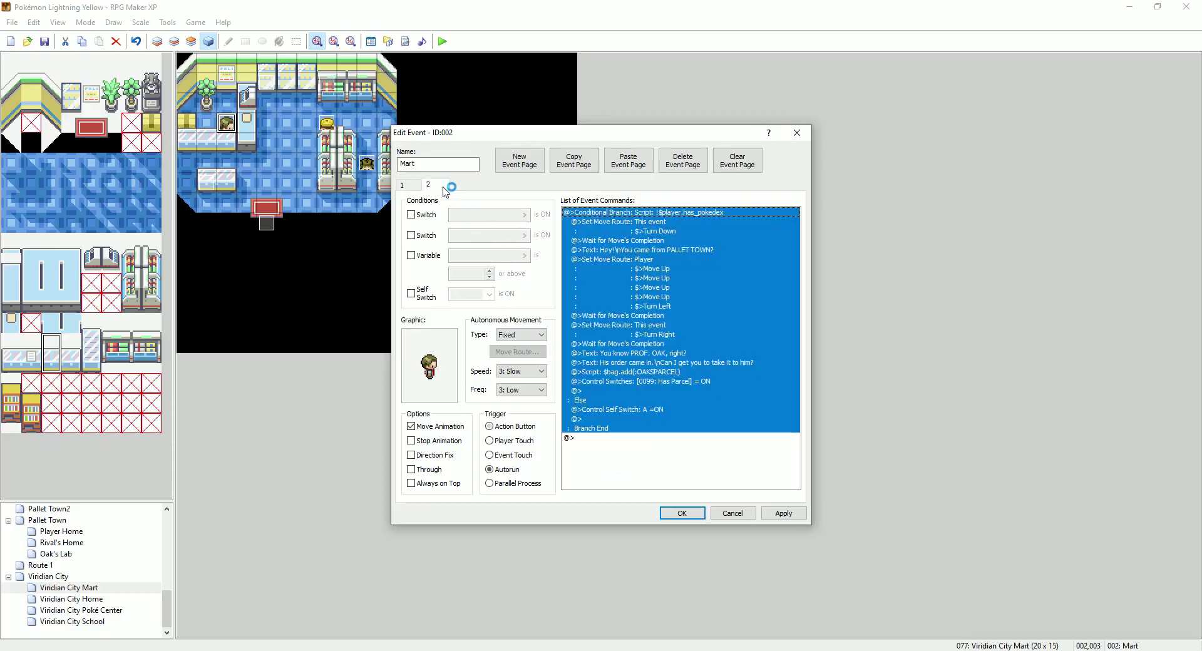
left_click(648, 462)
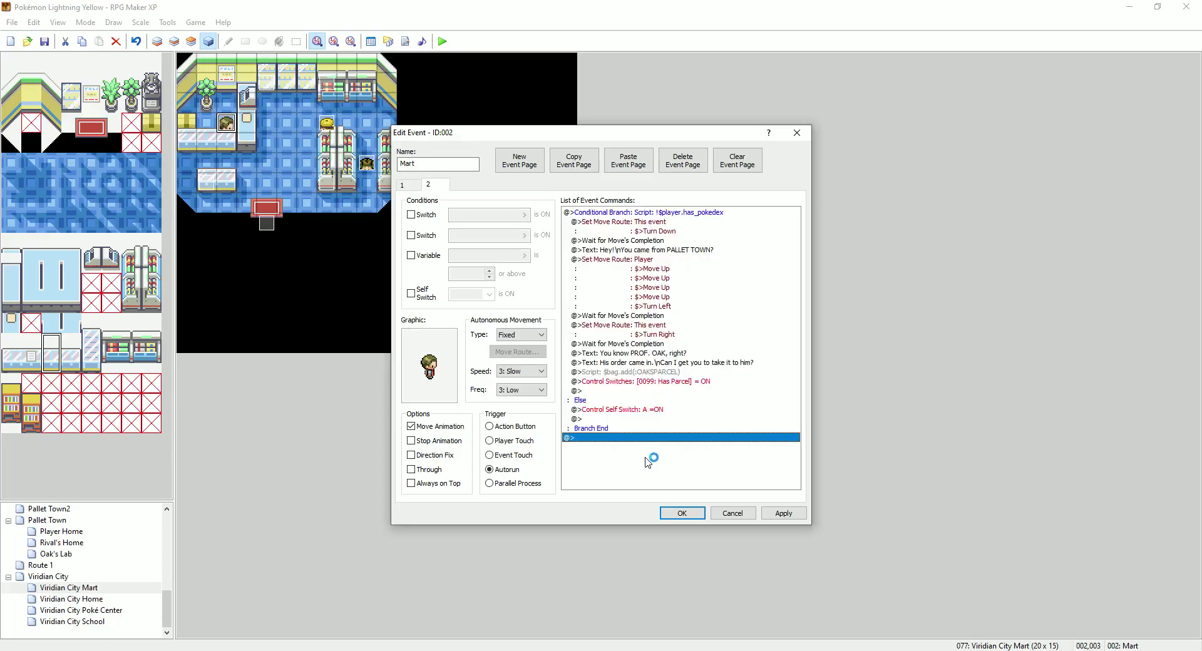
left_click(641, 384)
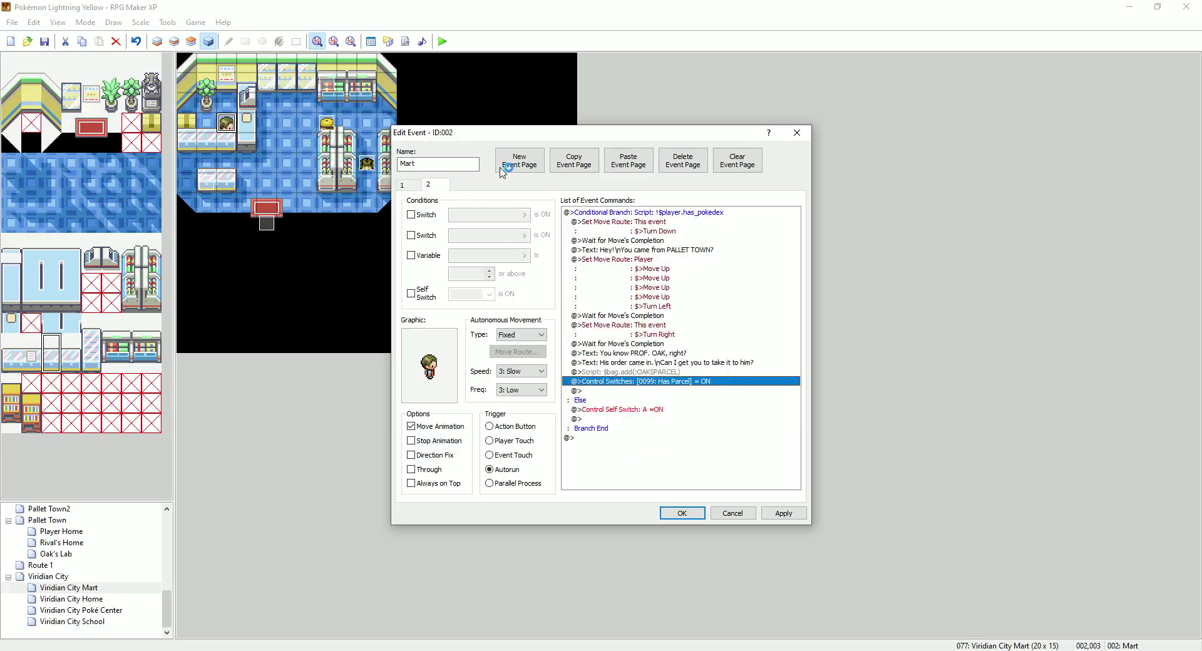
left_click(572, 160)
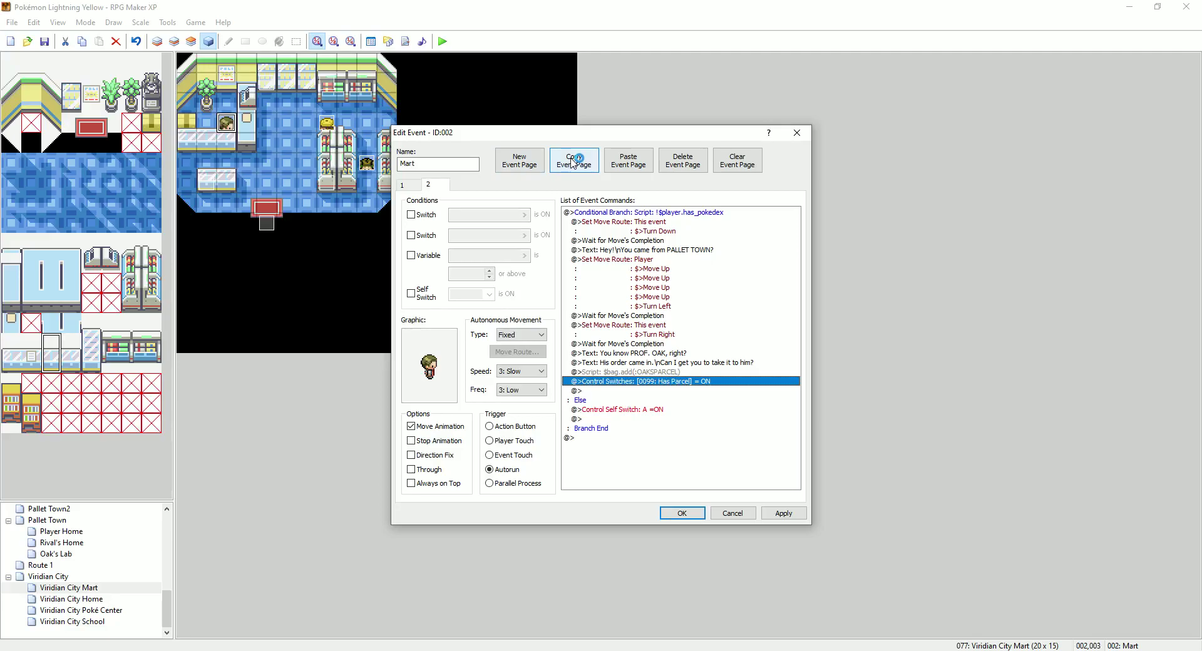
left_click(634, 166)
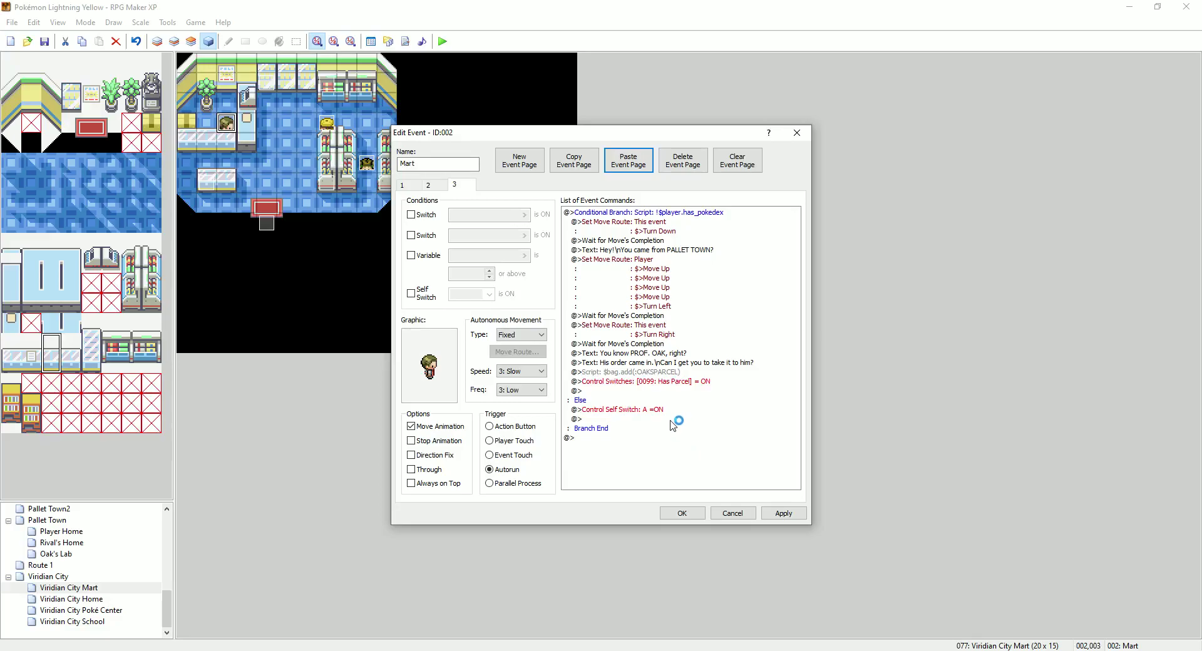
Set the third event page's trigger to Action Button and delete all of its copied commands
left_click(495, 430)
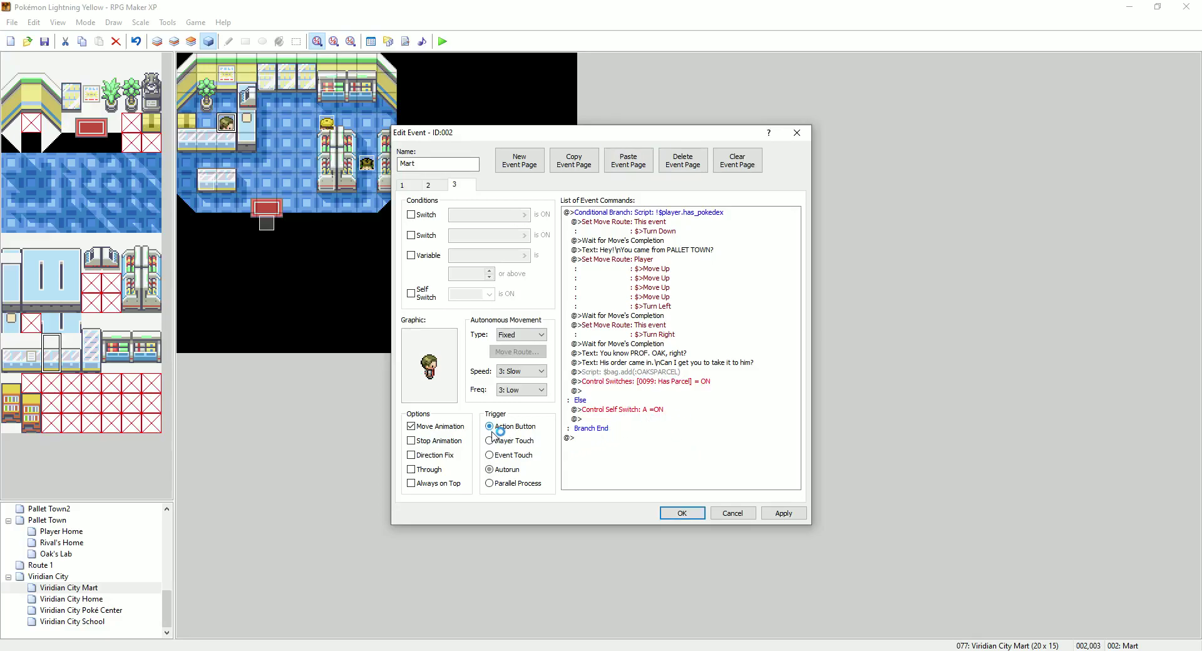
left_click(410, 186)
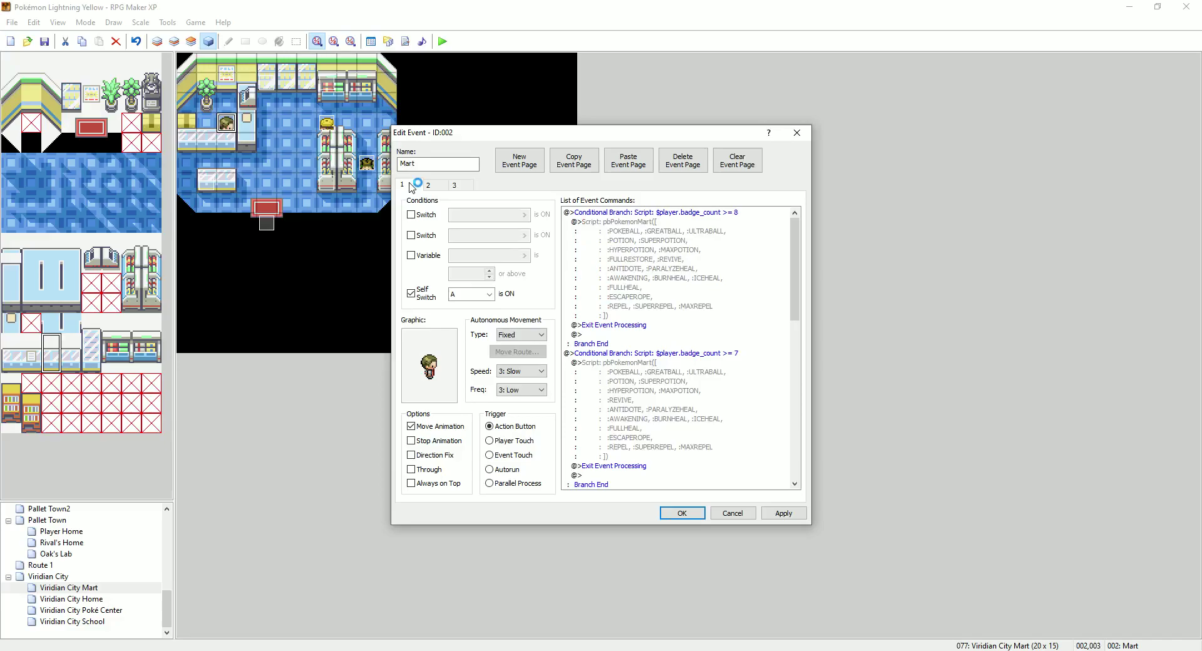
left_click(461, 185)
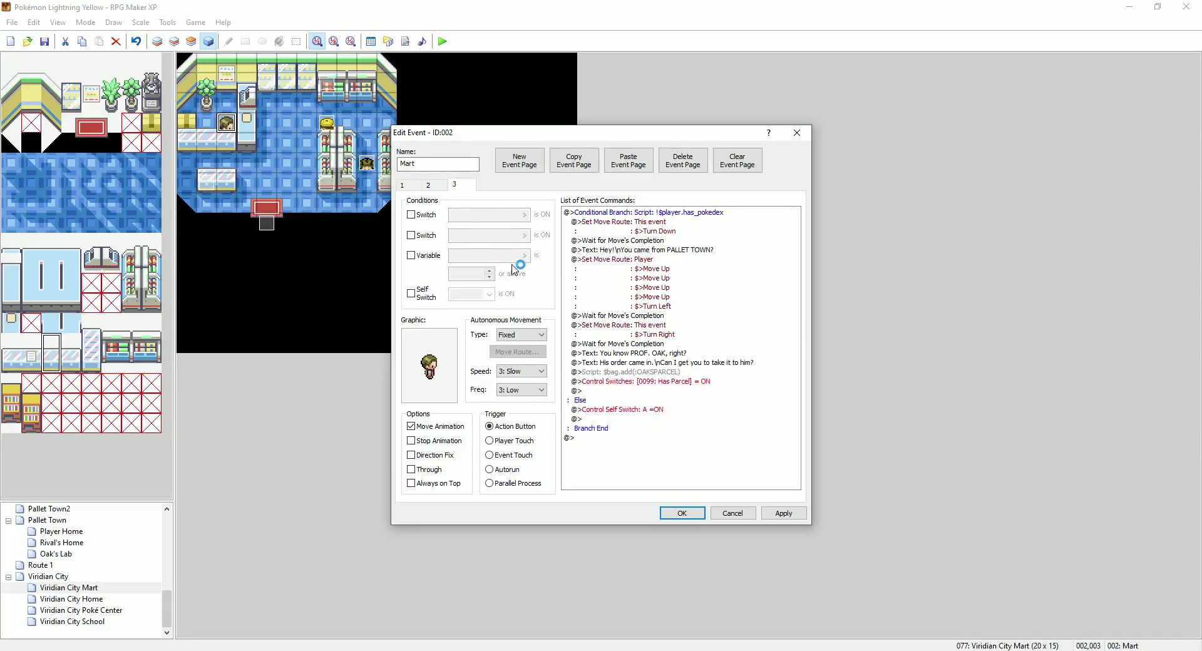
left_click(649, 221)
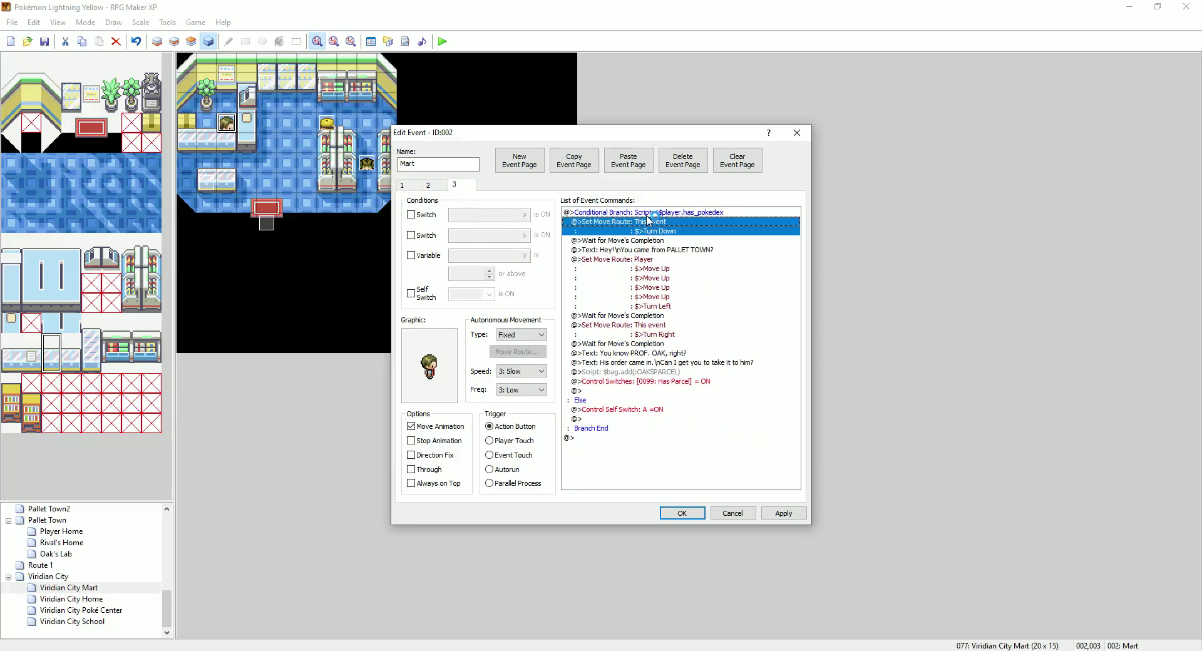
left_click(647, 214)
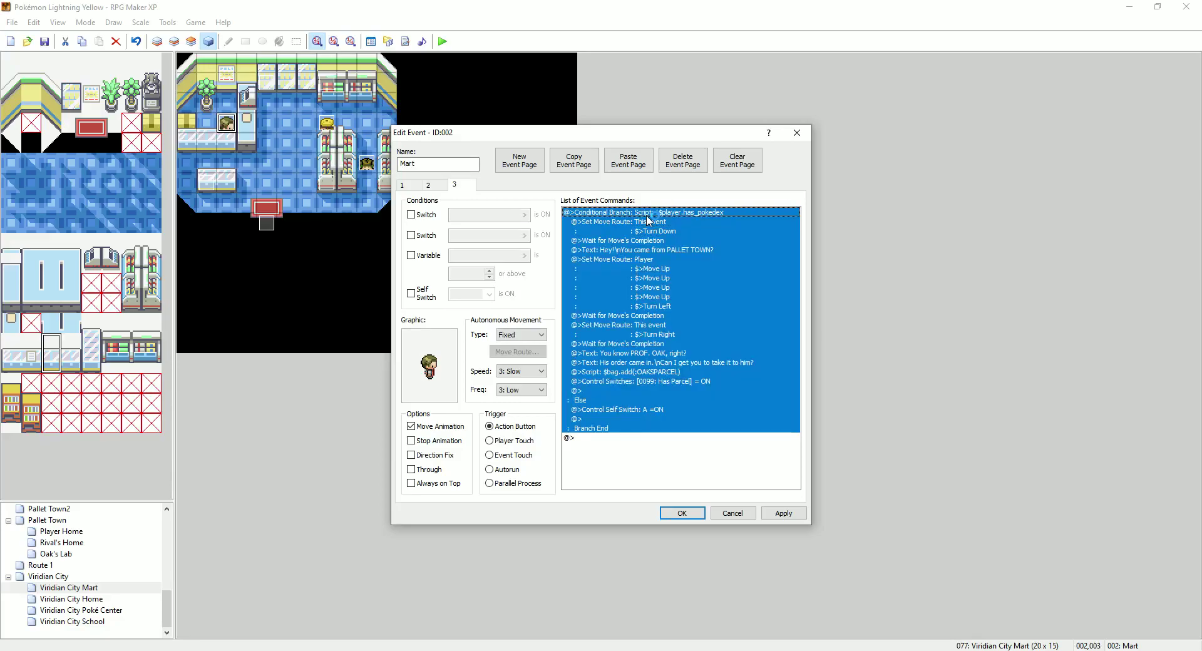
key("Delete")
Add a Text command to the third page reading "Okay, thanks! Please say hi to PROF. OAK for me, too."
key("alt+Tab")
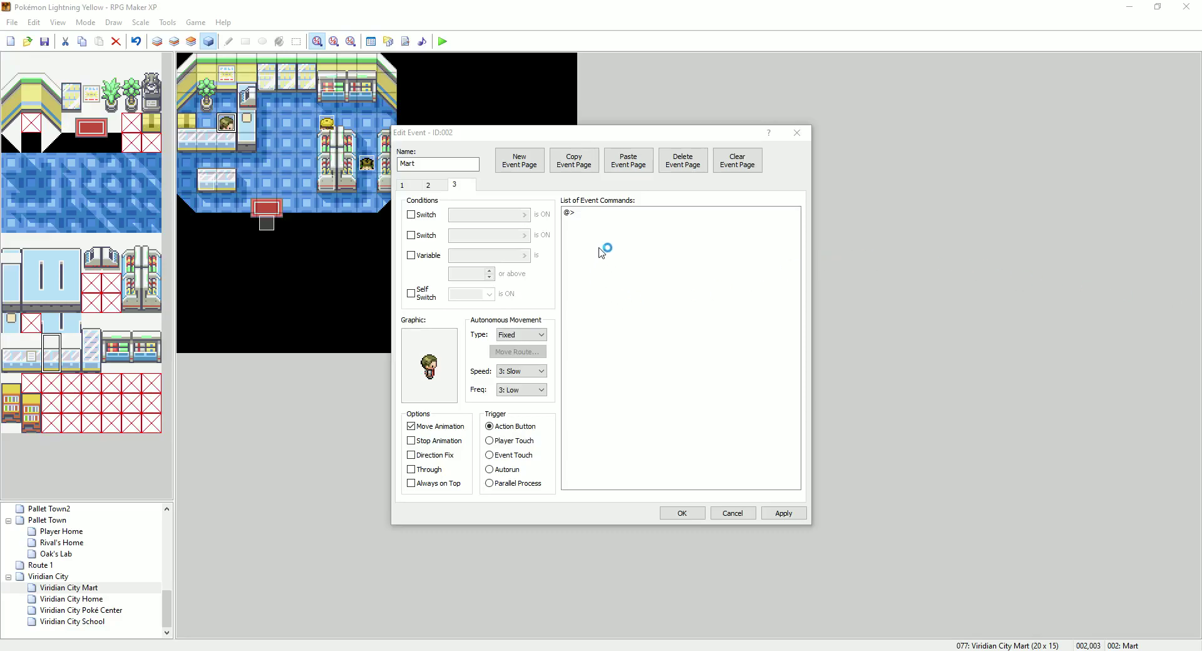
left_click(612, 216)
key("ctrl+v")
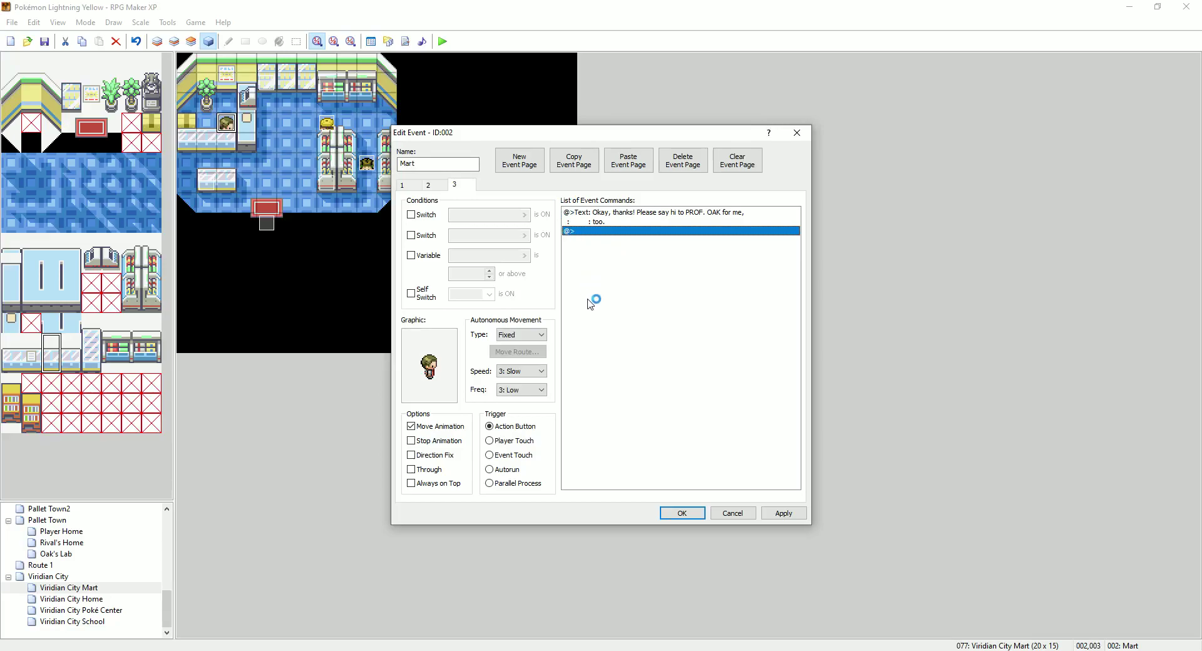
Make the third page require switch 0099: Has Parcel to be ON, and save and close the Mart event
left_click(411, 215)
left_click(524, 216)
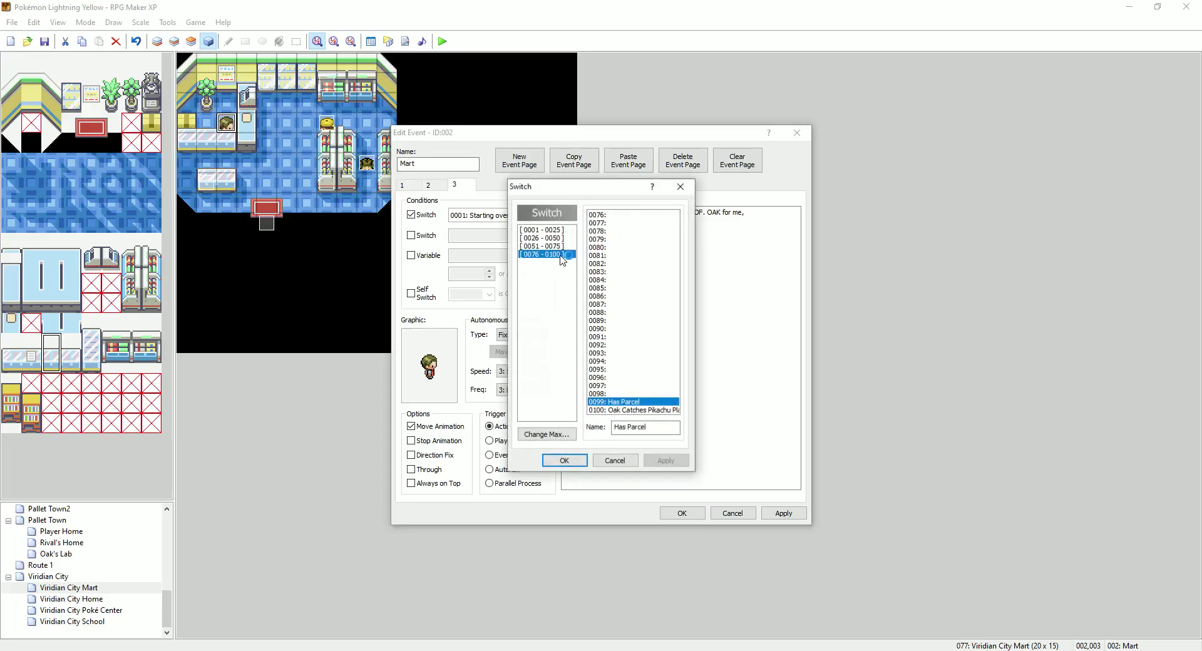
left_click(635, 410)
left_click(619, 401)
left_click(564, 460)
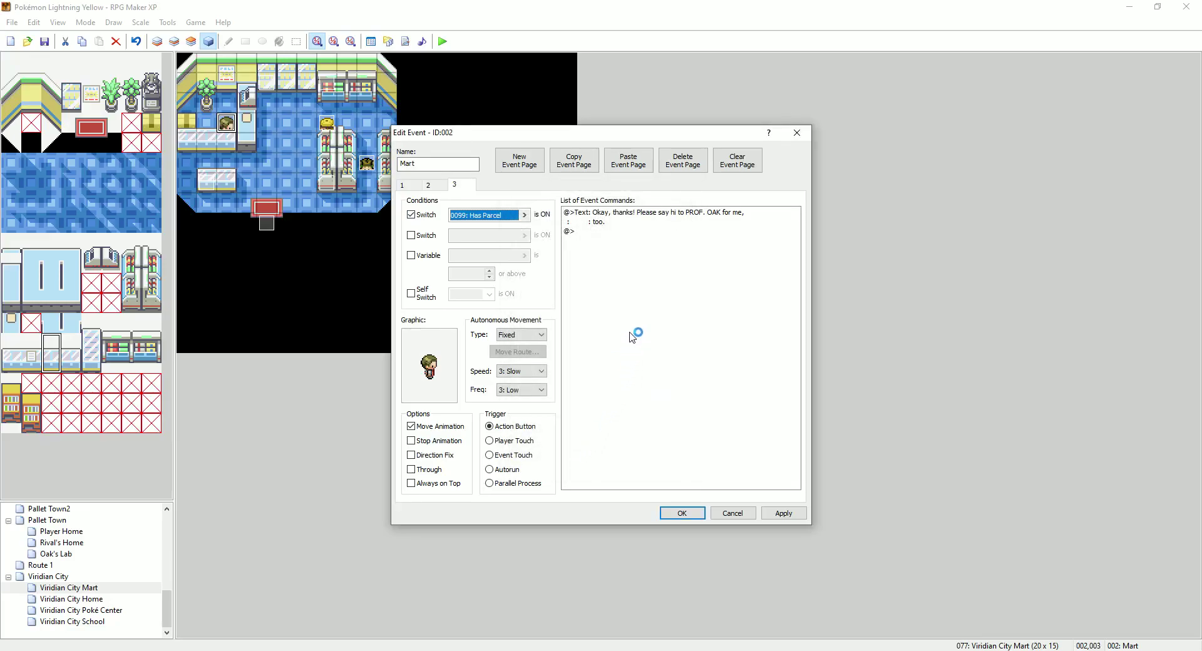
left_click(783, 512)
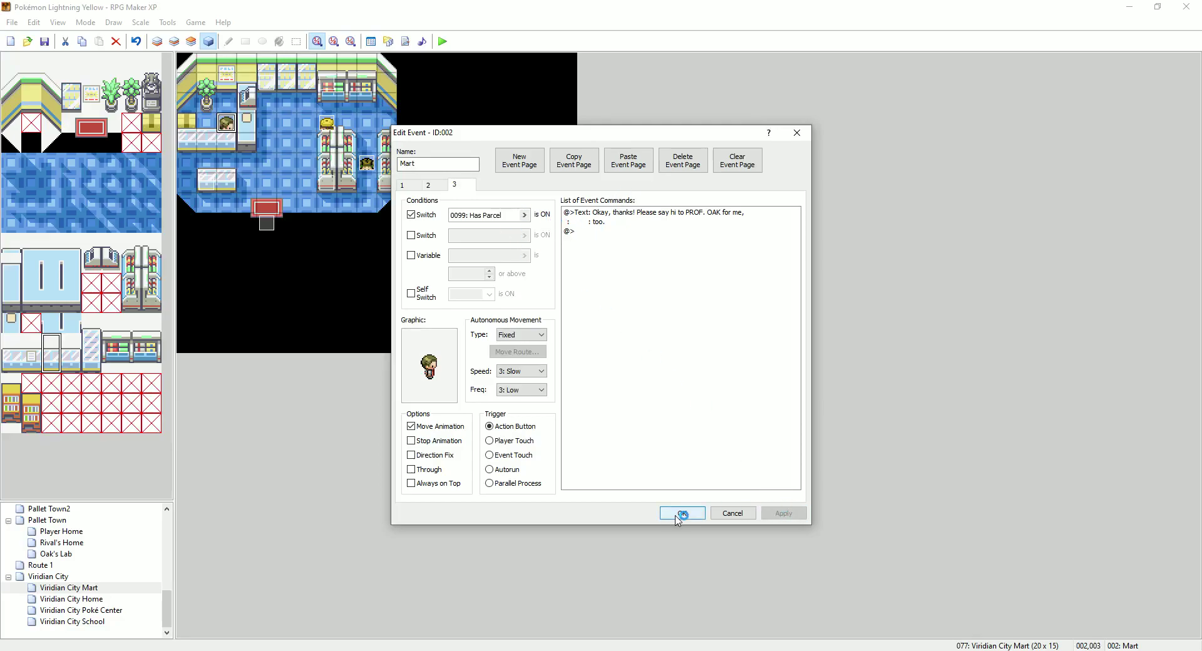
left_click(679, 514)
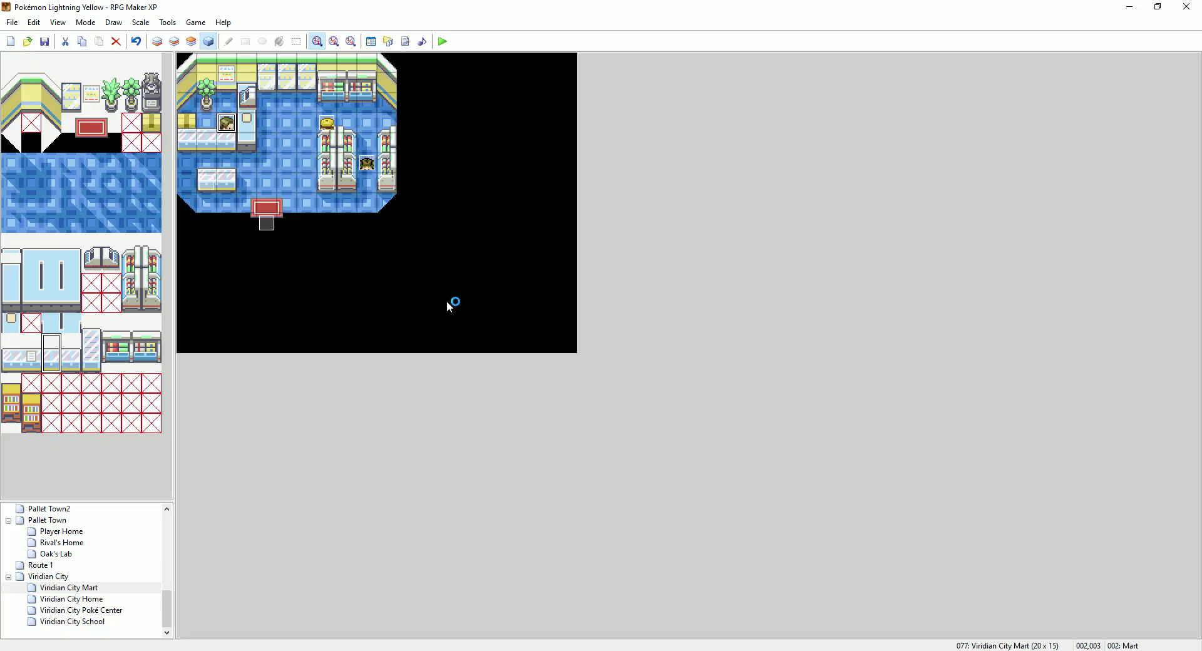
Open the Viridian City map and start a playtest with a new game
key("alt+Tab")
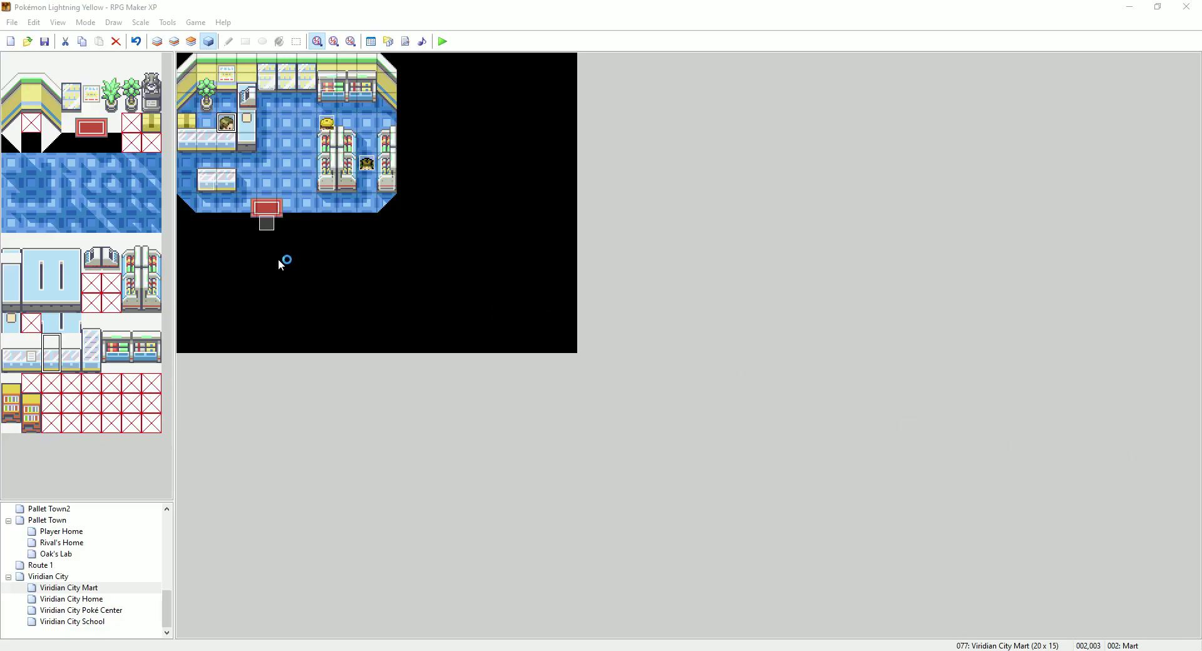
left_click(58, 577)
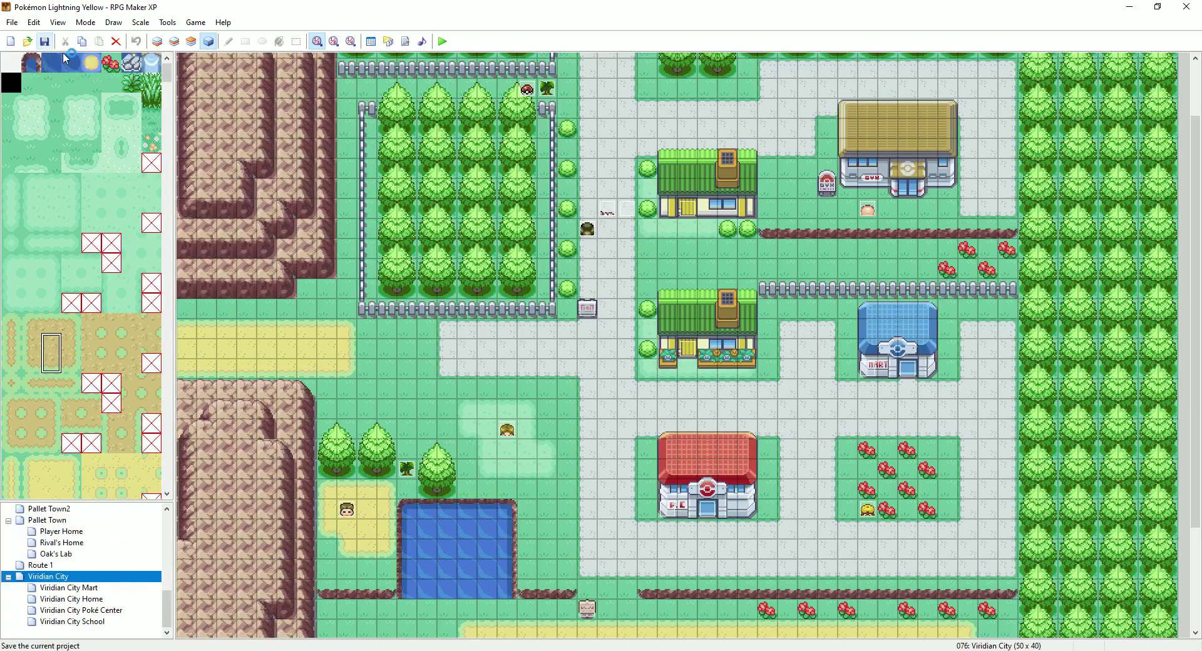
left_click(443, 42)
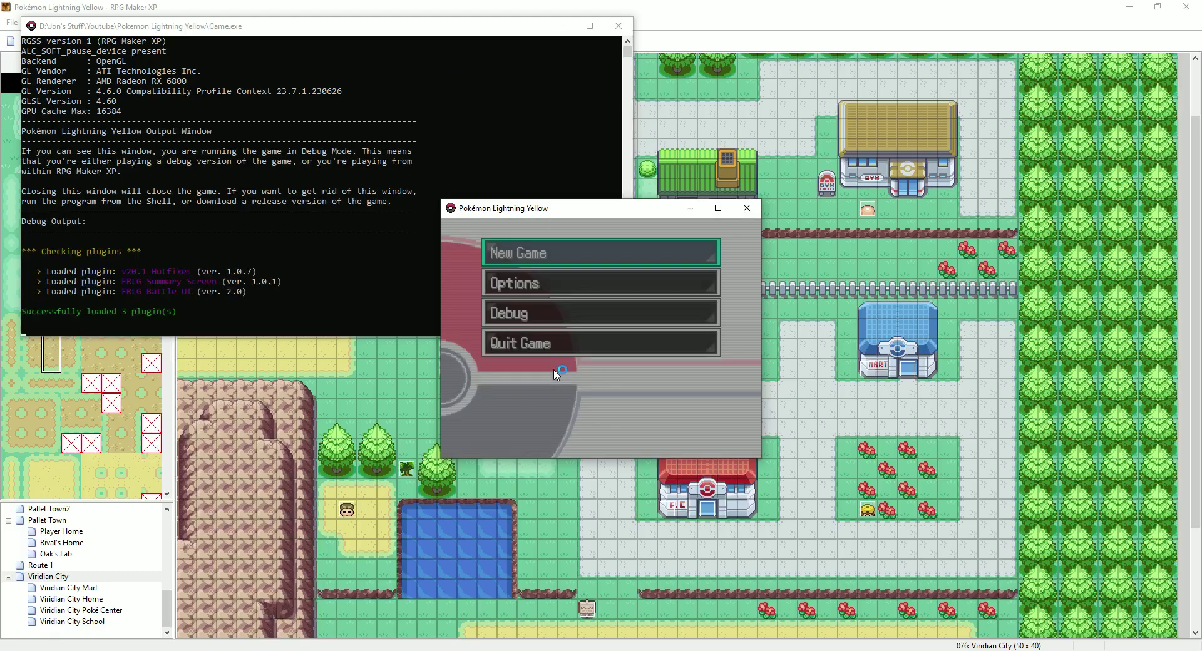
key("Return")
Test the Pokémon Center sign in the playtest by walking up to it and reading its message
key("Up")
key("Up")
key("Right")
key("Left")
key("Up")
key("Return")
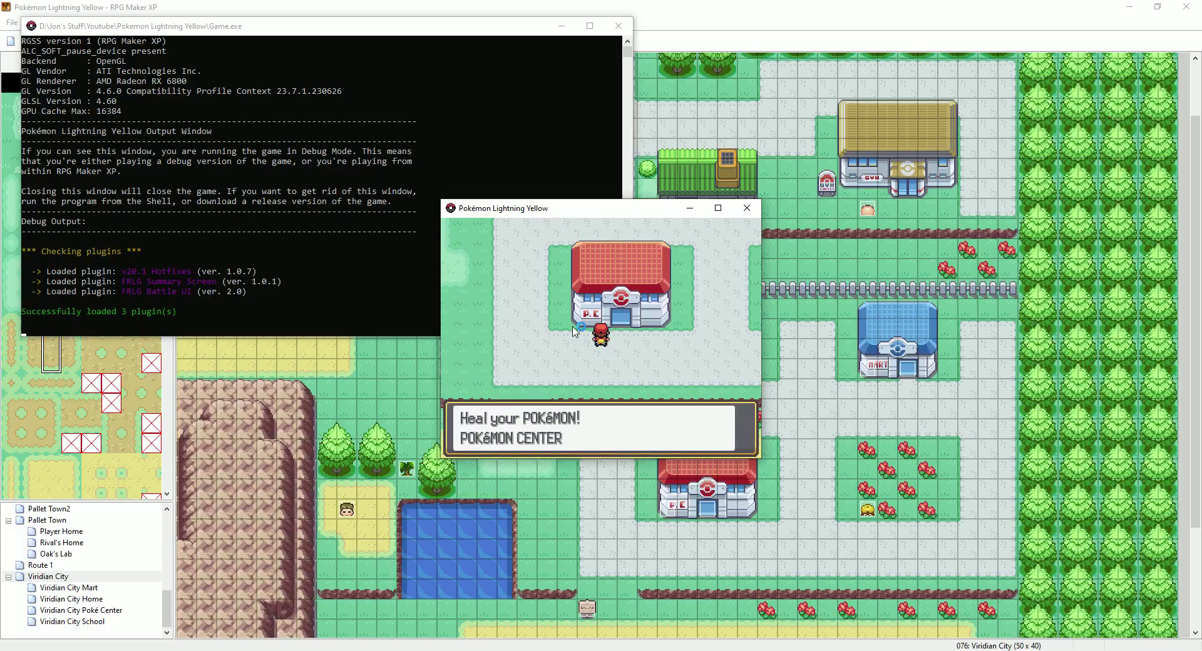
key("Return")
Walk from the Pokémon Center to the Mart and read the Mart's sign
key("Right")
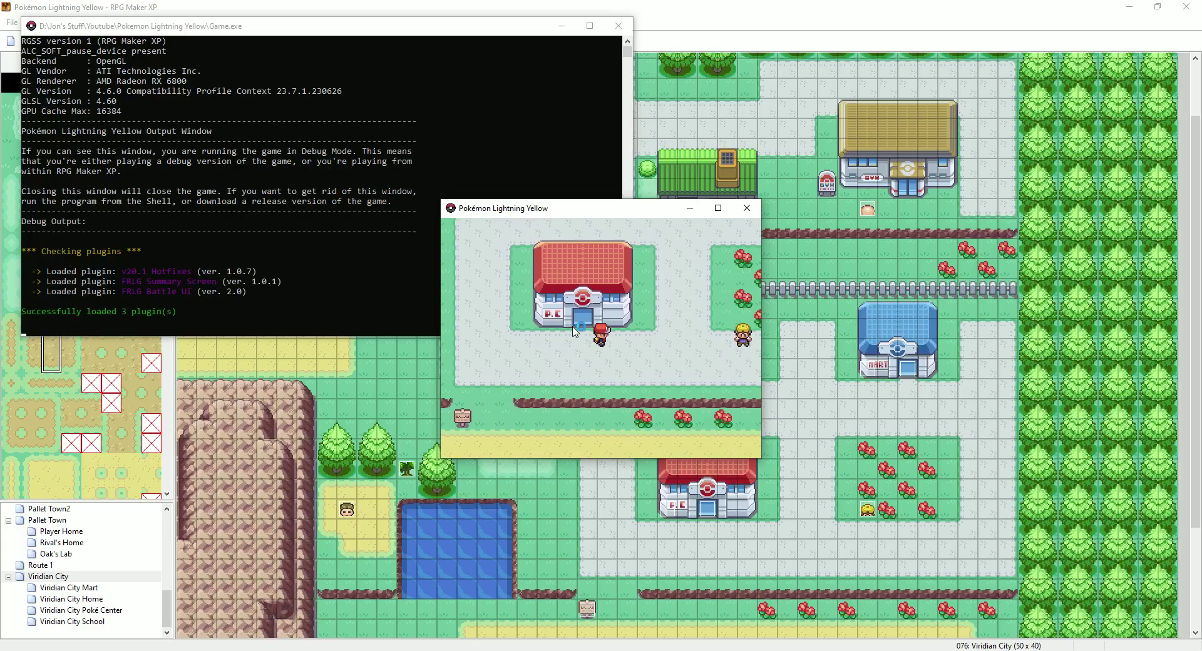
key("Up")
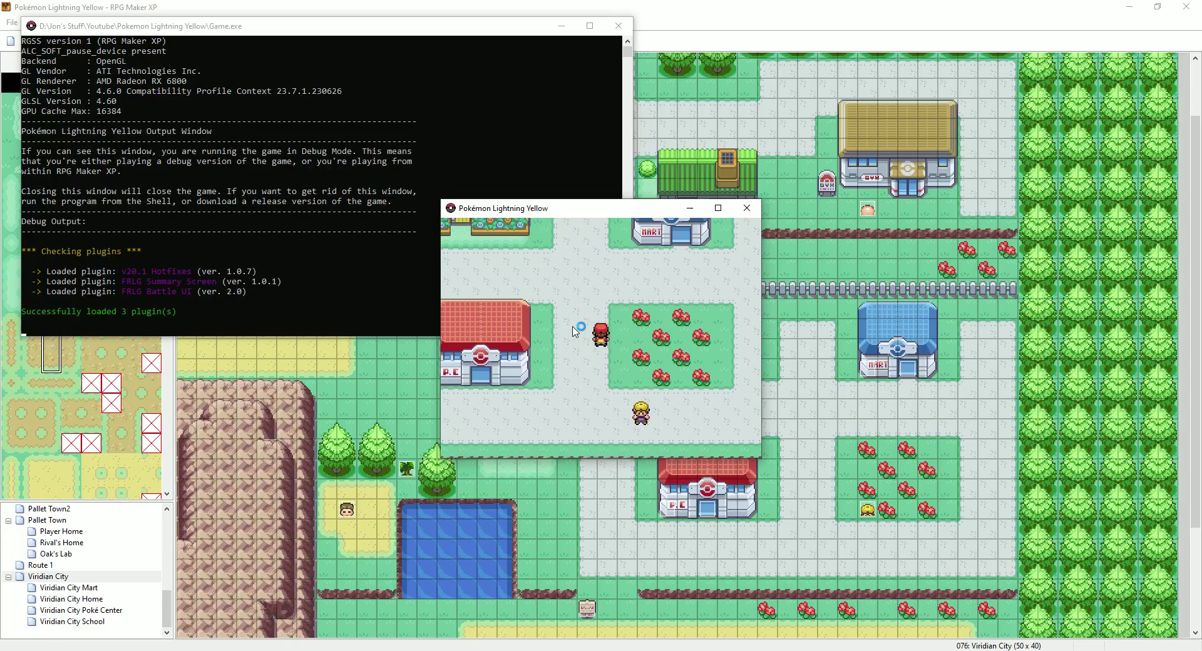
key("Right")
key("Right")
key("Up")
key("Return")
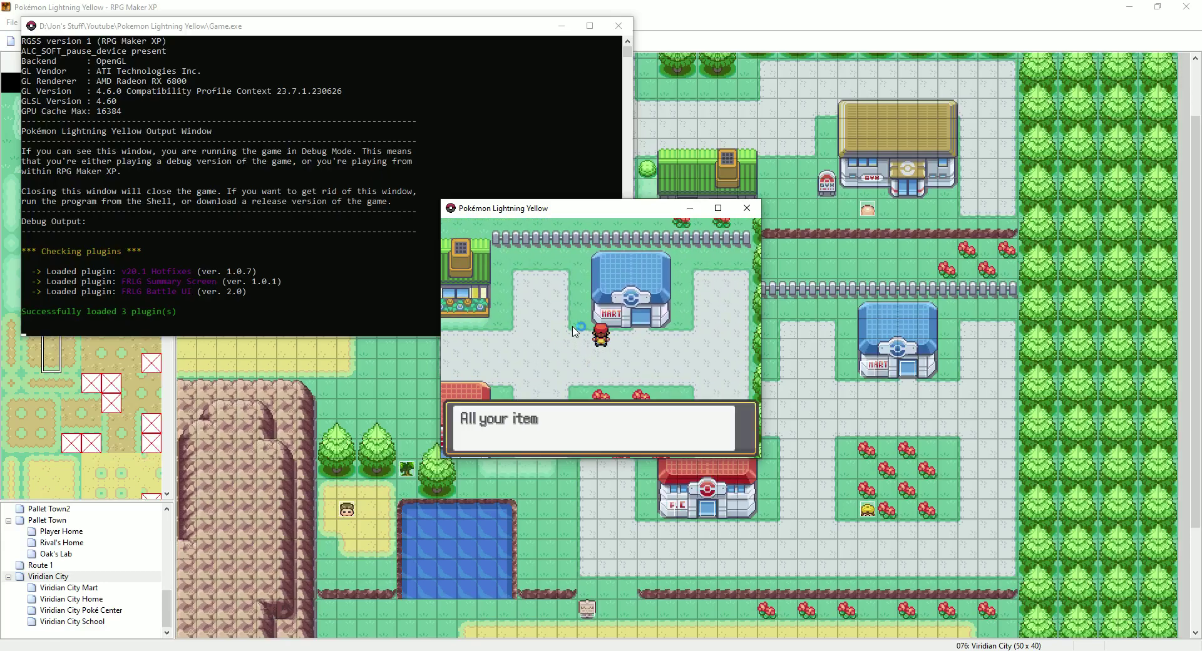
key("Return")
Walk from the Mart to the Viridian City School and enter it
key("Left")
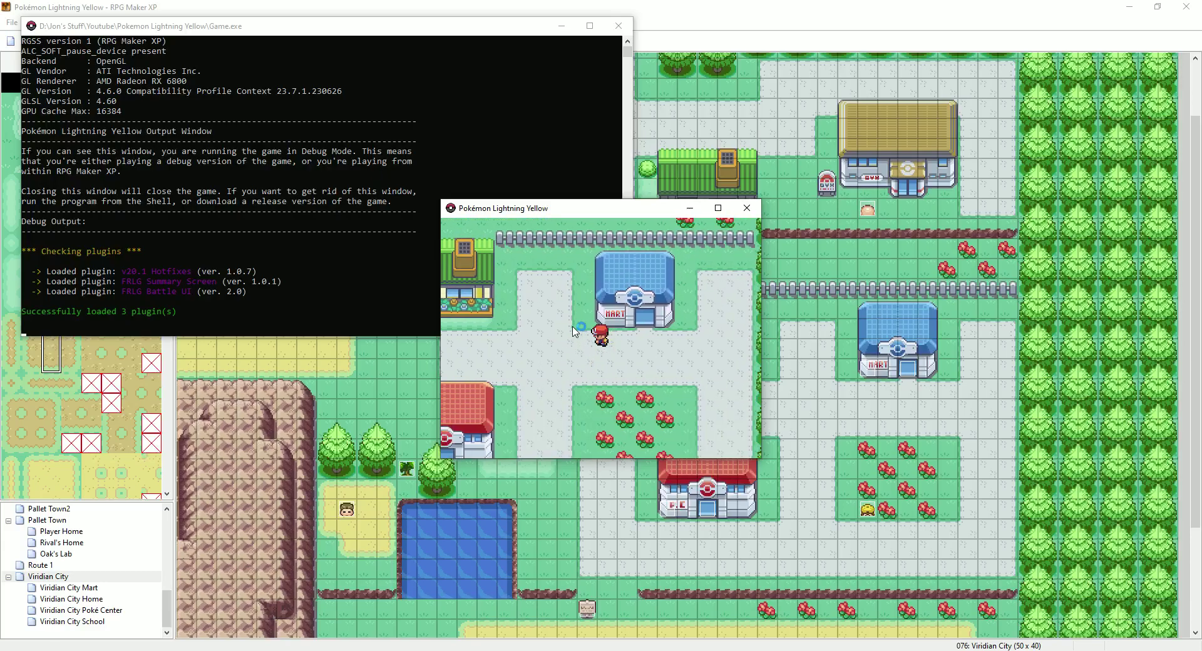
key("Left")
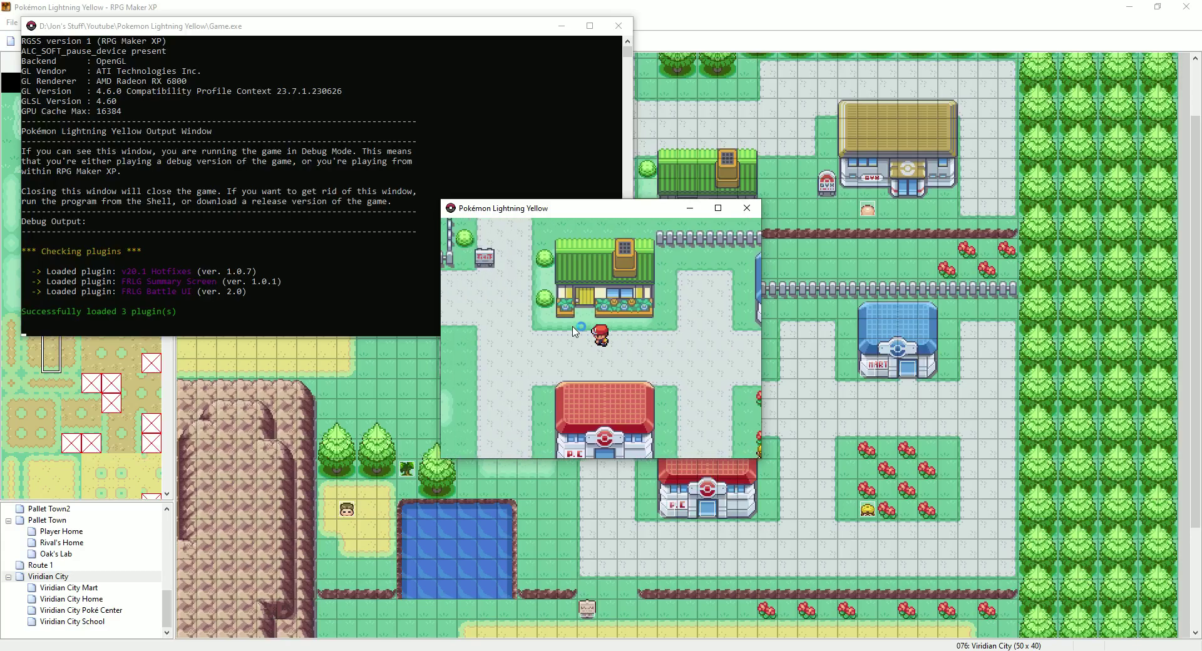
key("Up")
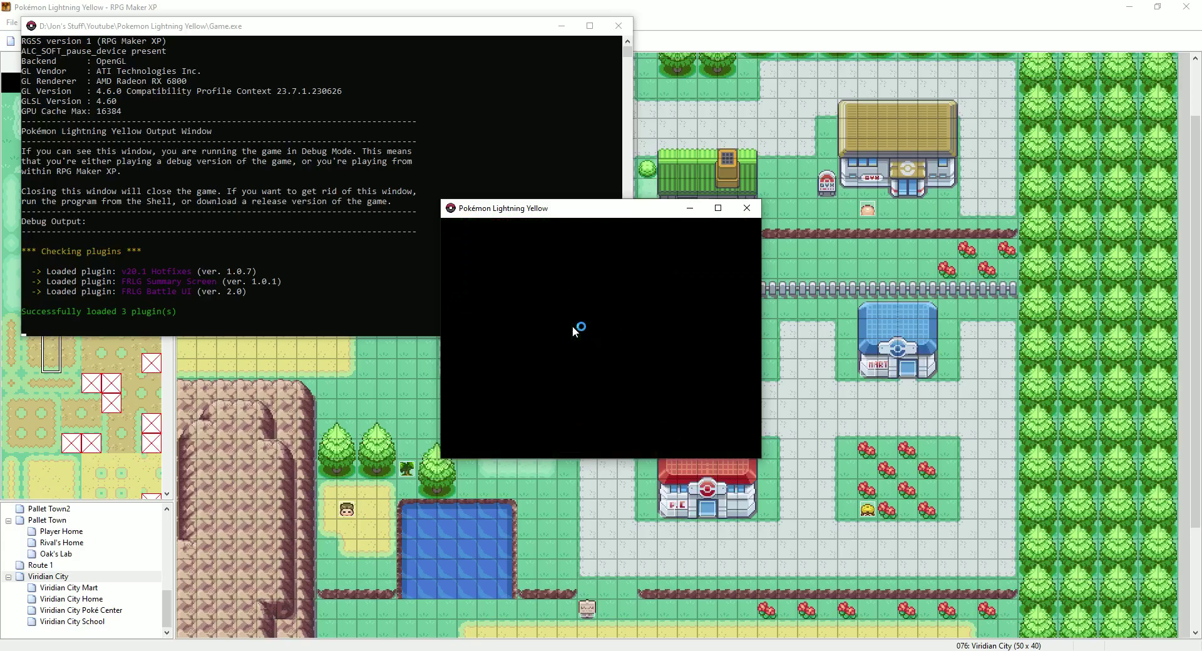
key("Left")
key("Up")
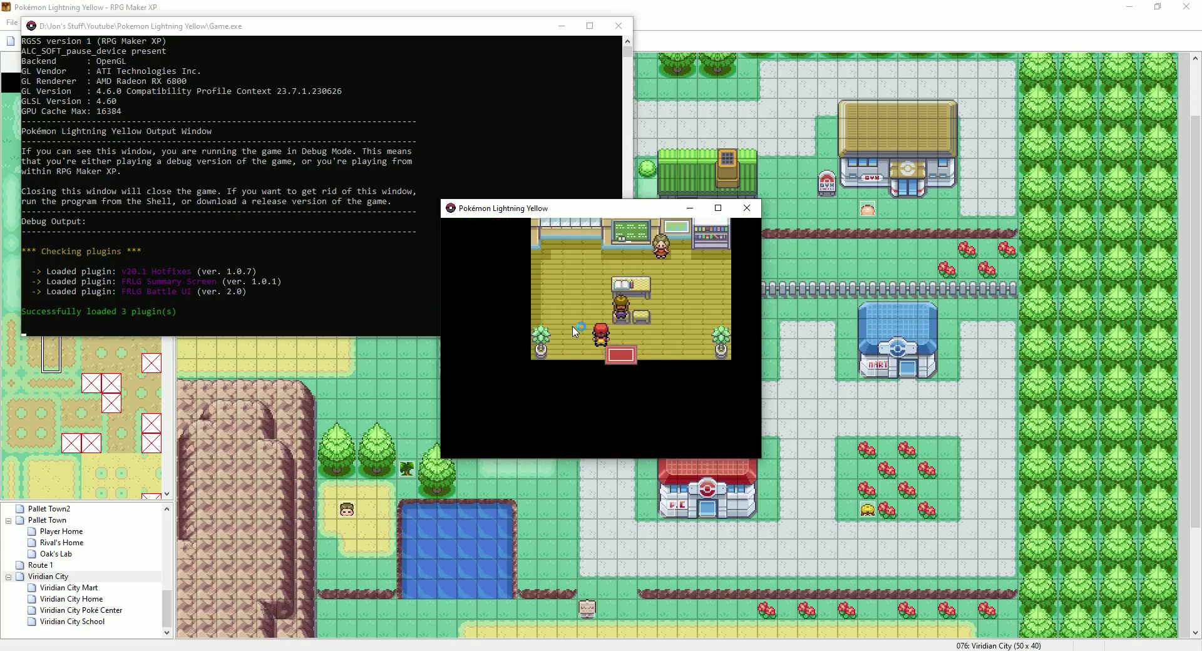
Test the school's blackboard by reading its PSN and BRN topics and exiting the topic list
key("Right")
key("Right")
key("Up")
key("Return")
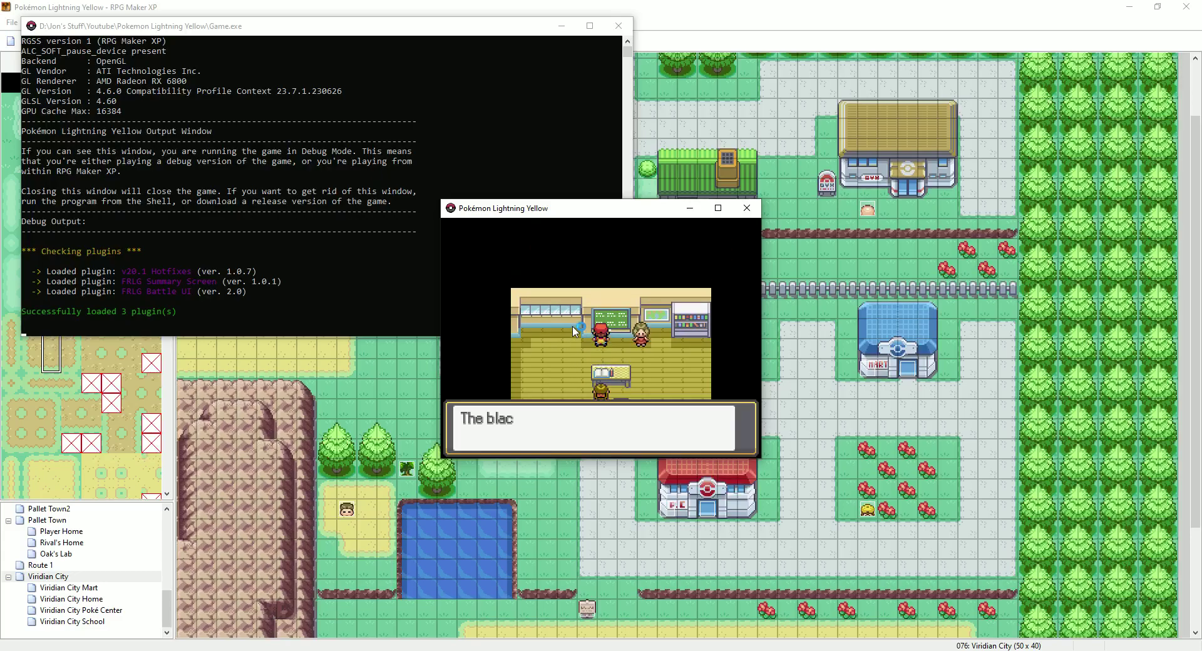
key("Return")
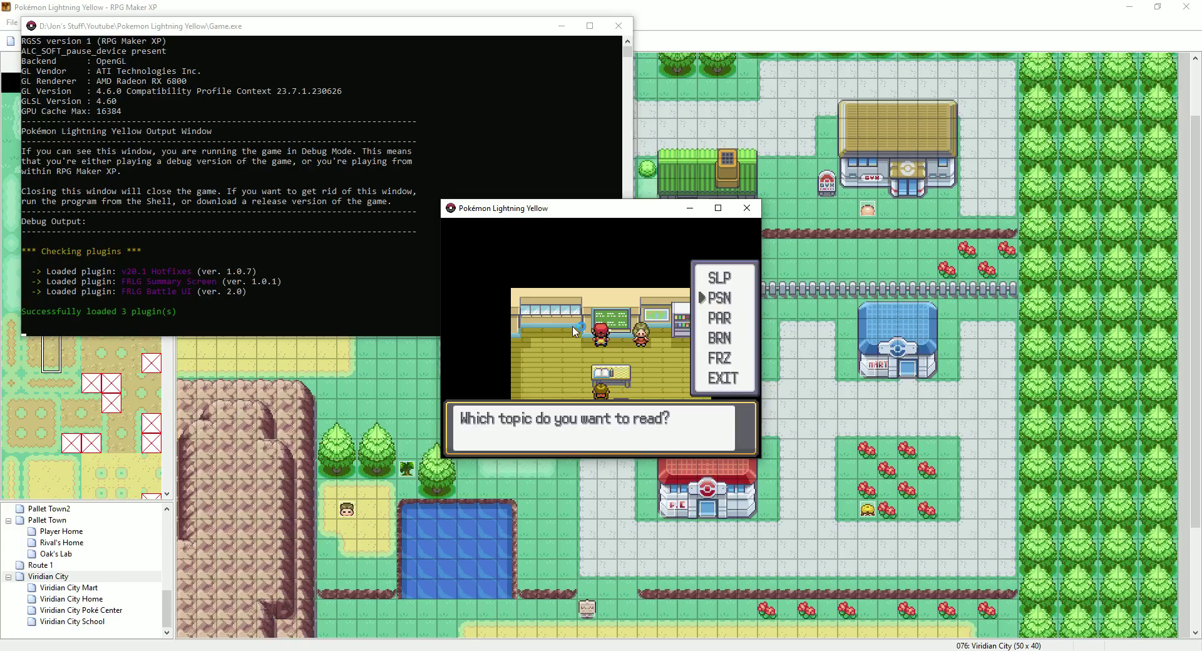
key("Return")
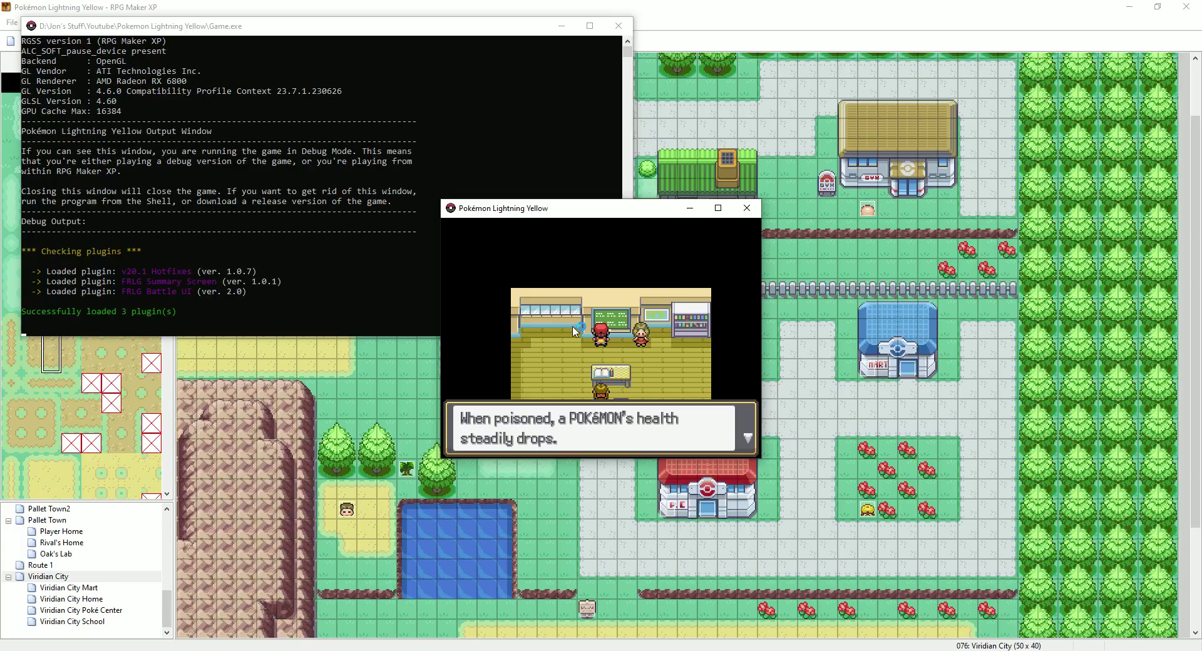
key("Return")
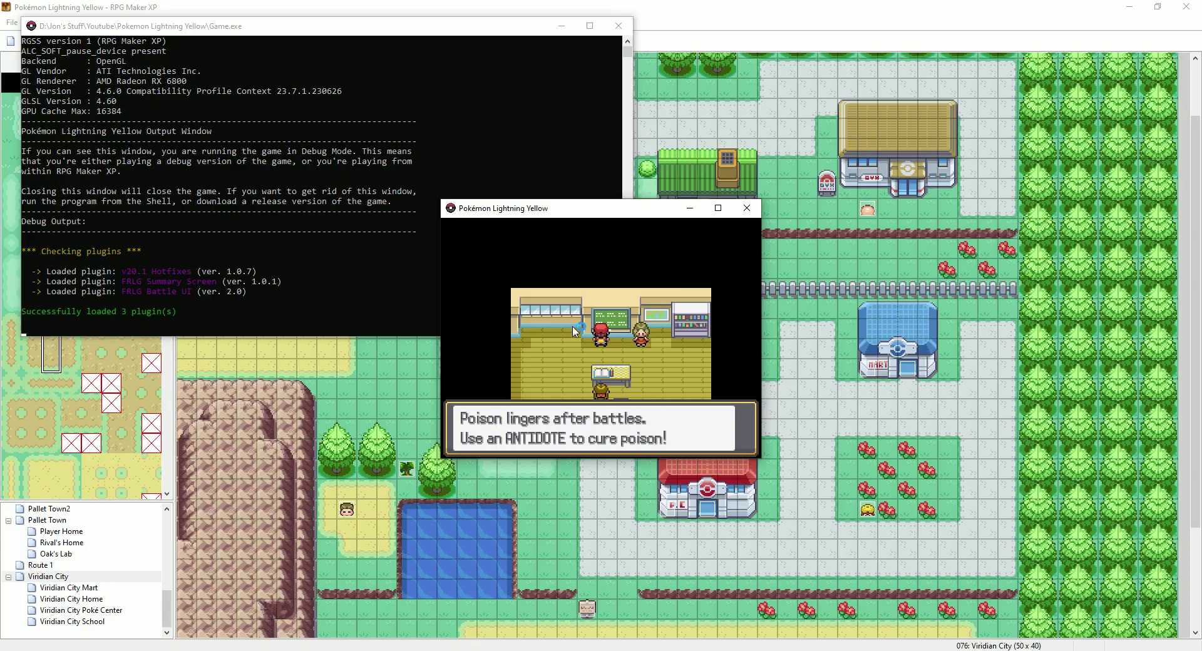
key("Return")
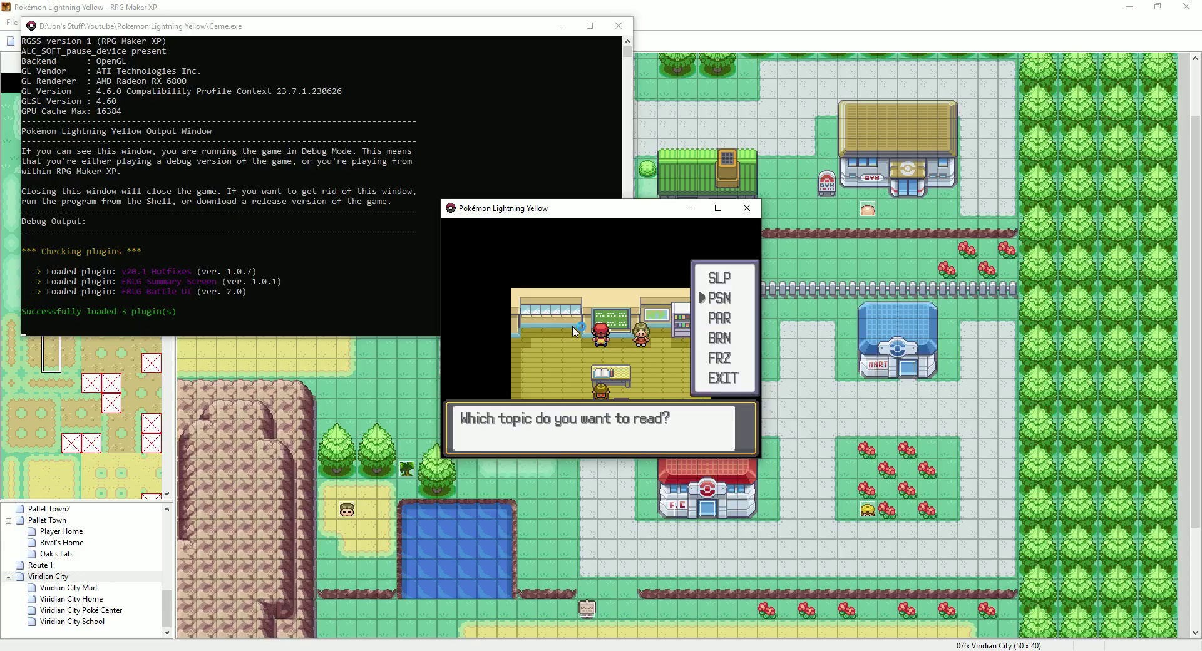
key("Return")
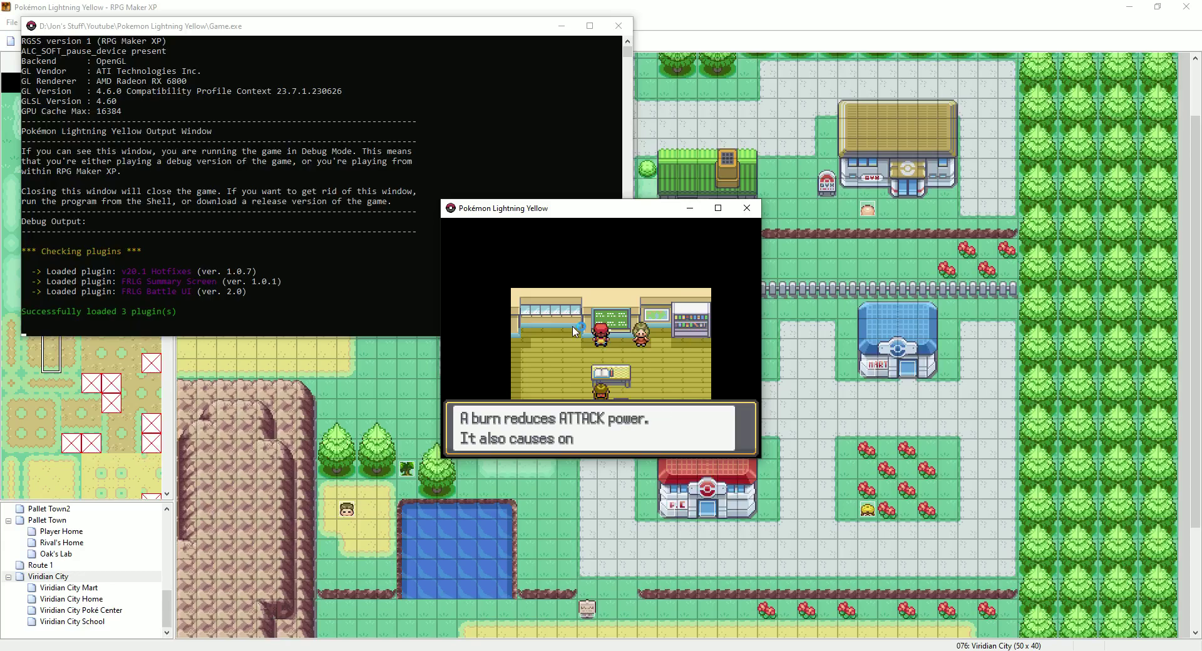
key("Return")
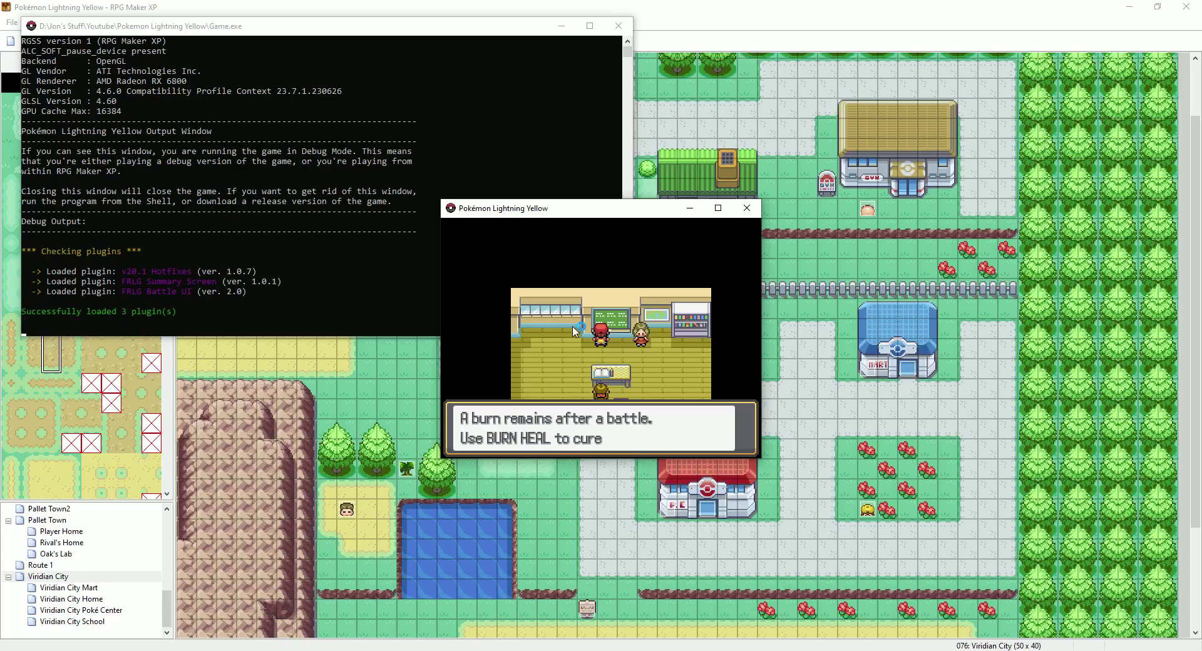
key("Return")
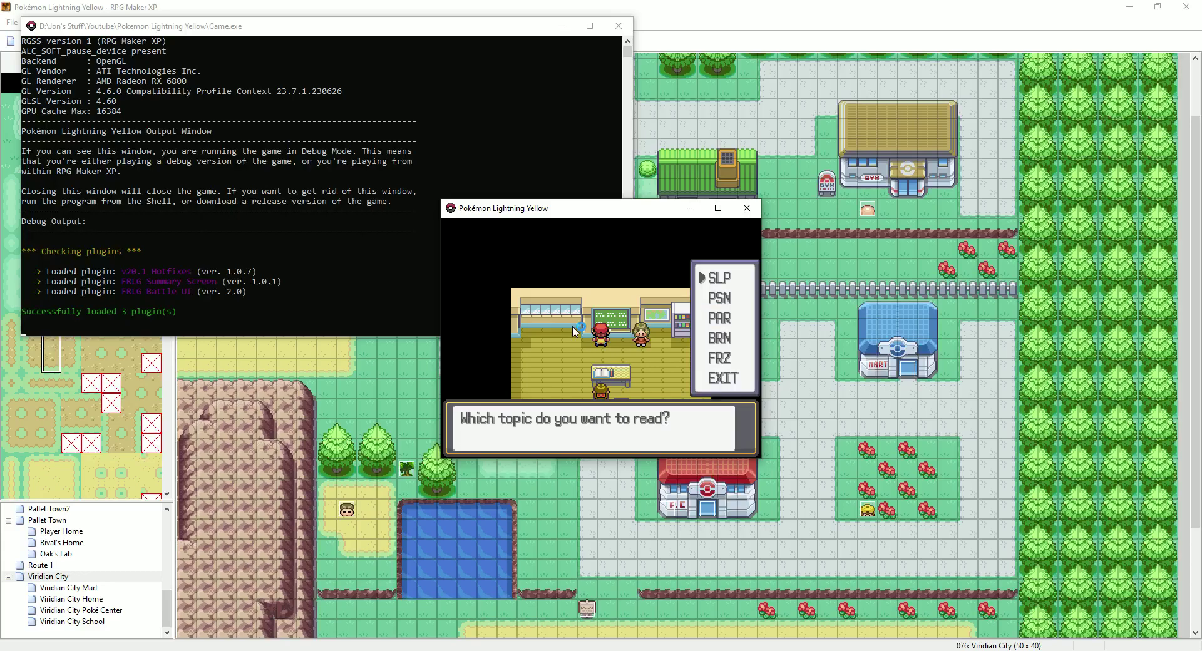
key("Return")
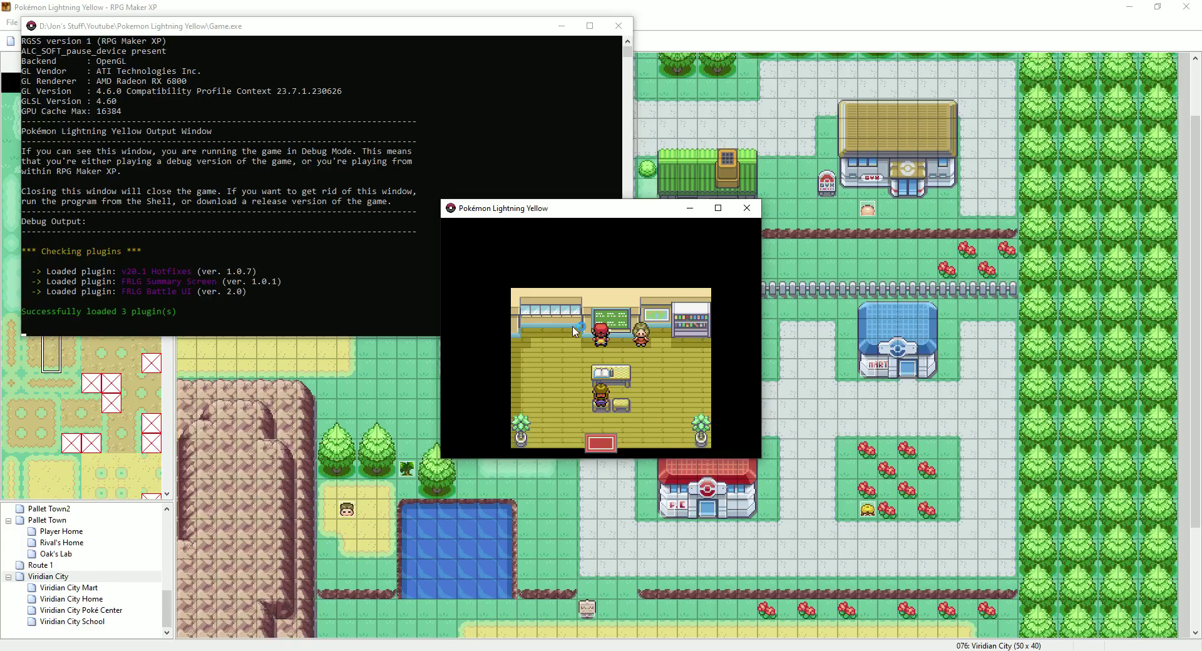
Leave the school and enter the Viridian City Mart to test the clerk's autorun parcel scene
key("Down")
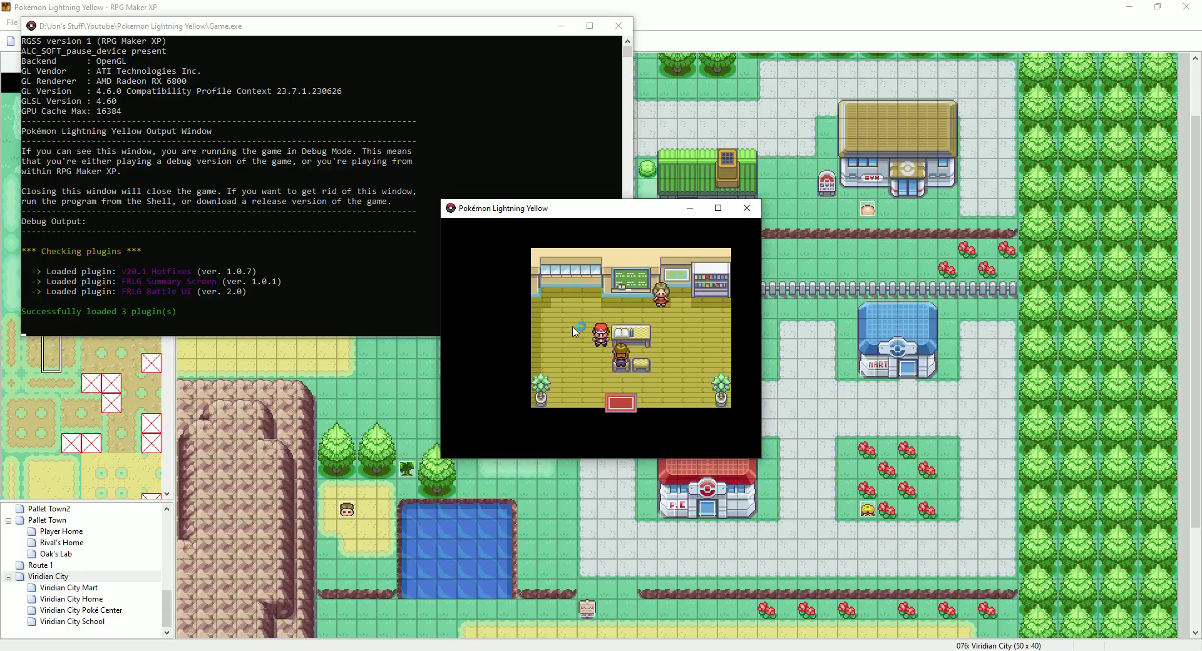
key("Right")
key("Right")
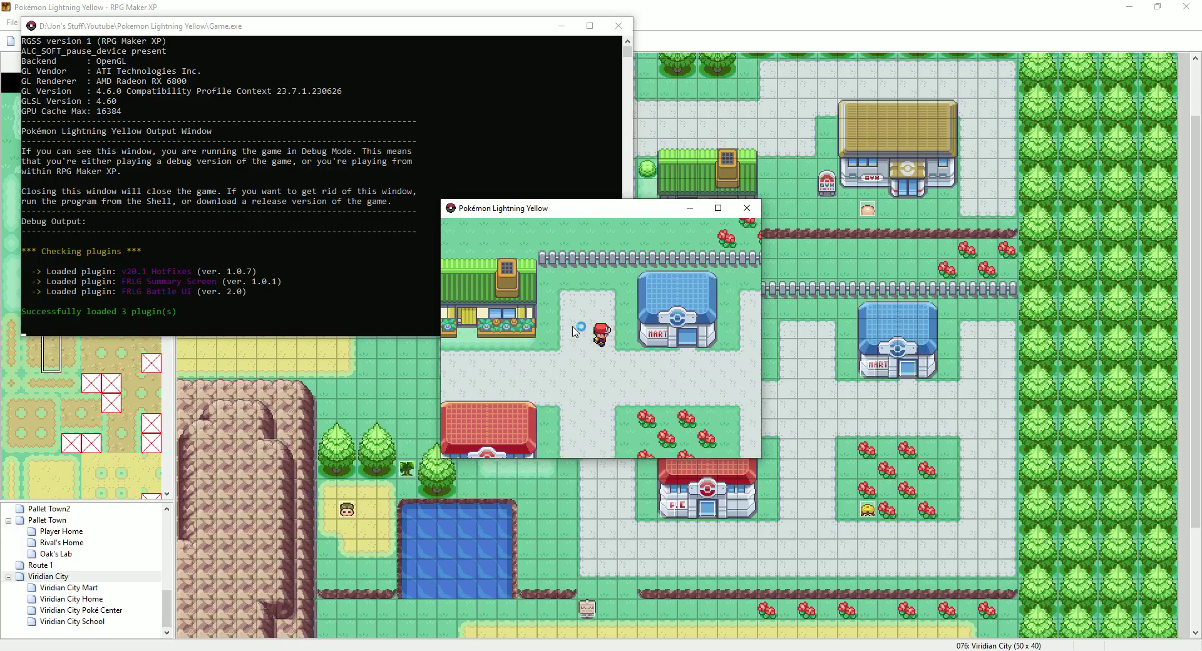
key("Down")
key("Right")
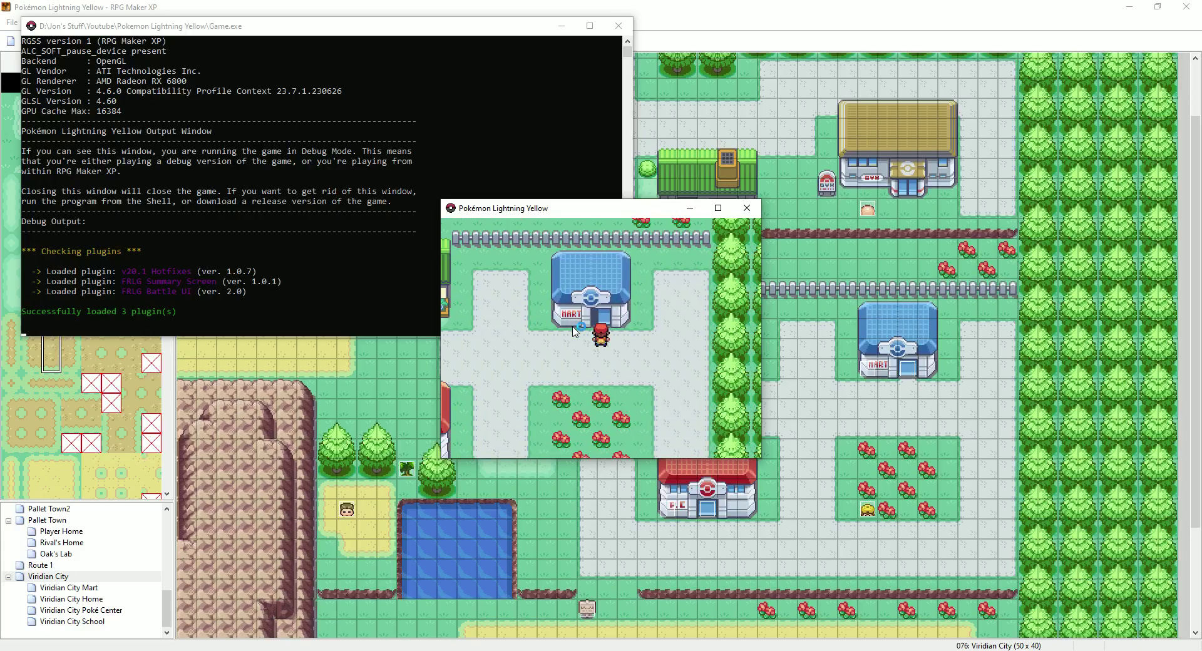
key("Up")
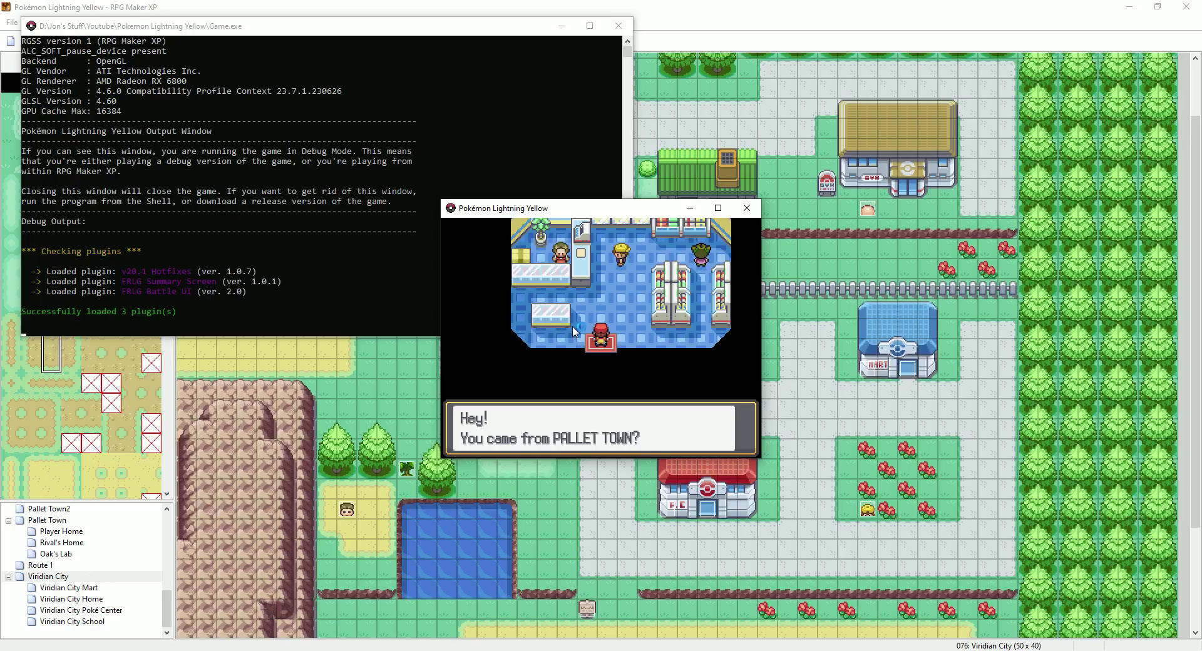
Advance through the Mart clerk's dialogue asking the player to deliver Prof. Oak's order
key("Return")
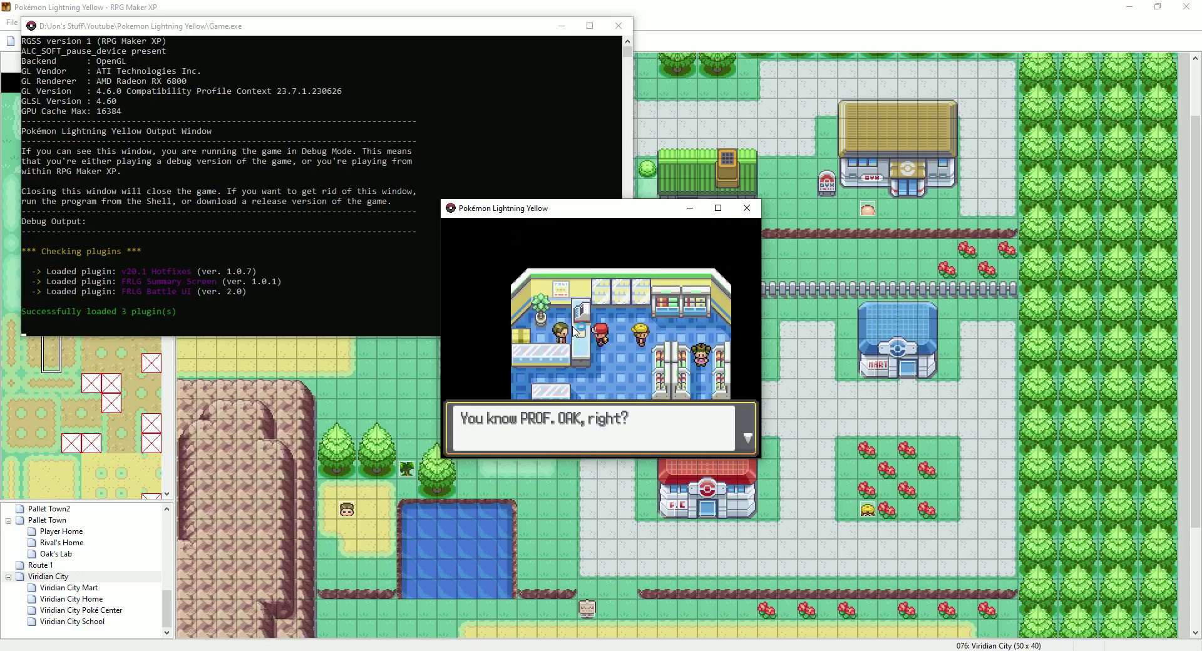
key("Return")
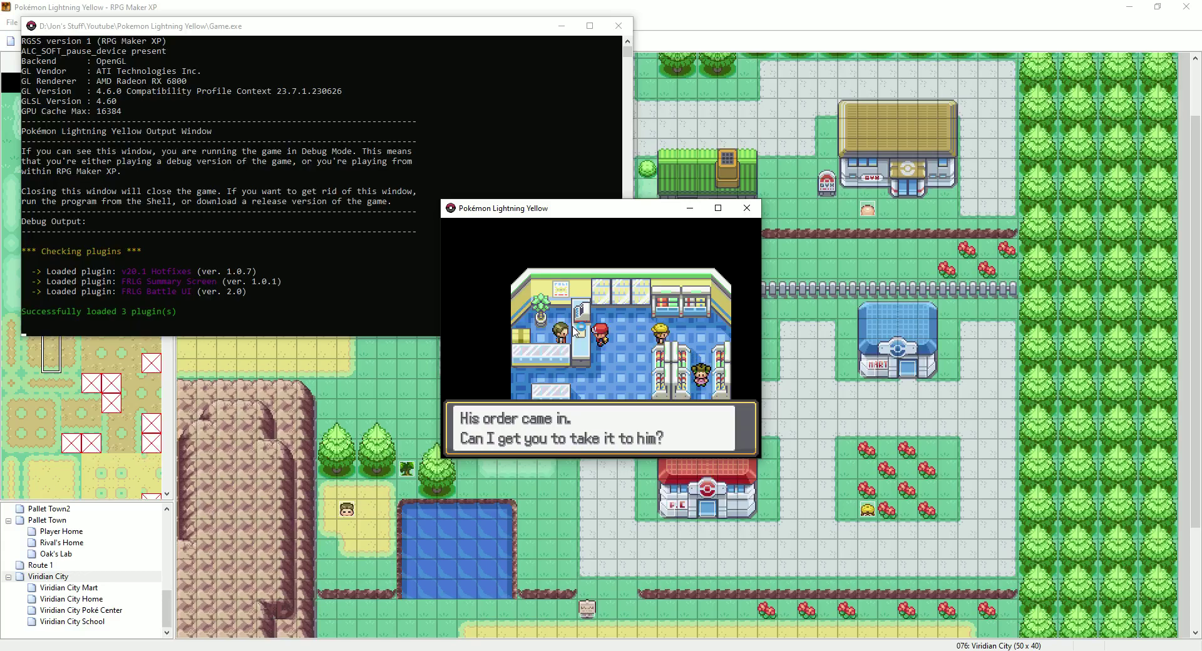
key("Return")
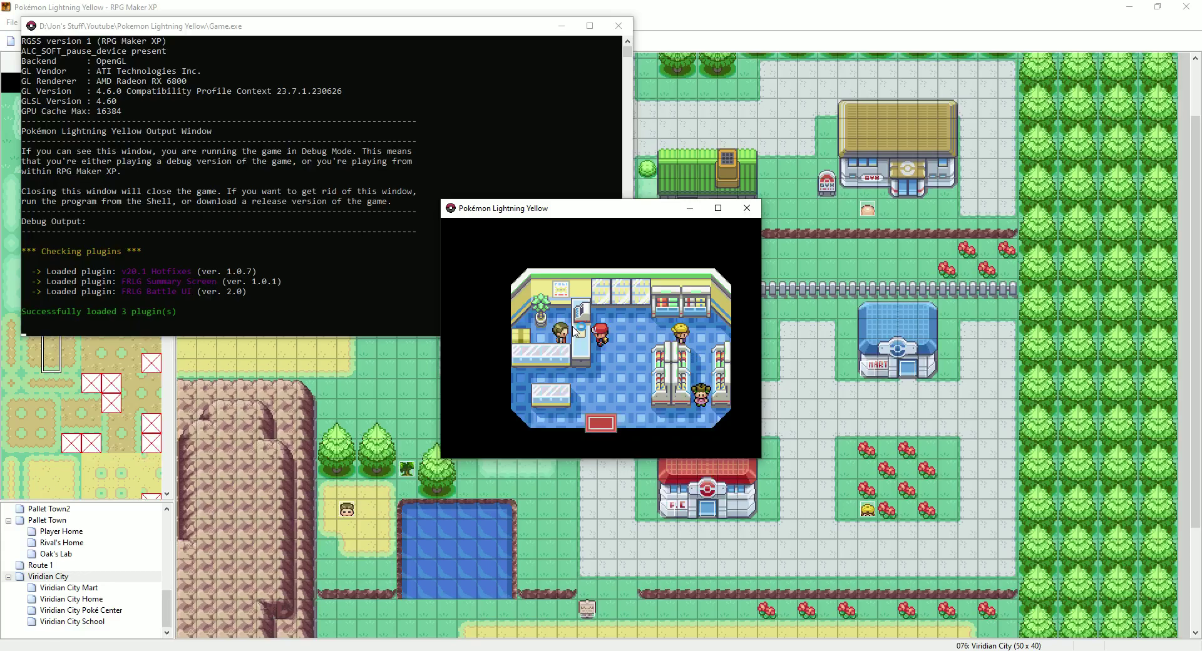
Check the bag's Key Items pocket for Oak's Parcel and close the playtest
key("Escape")
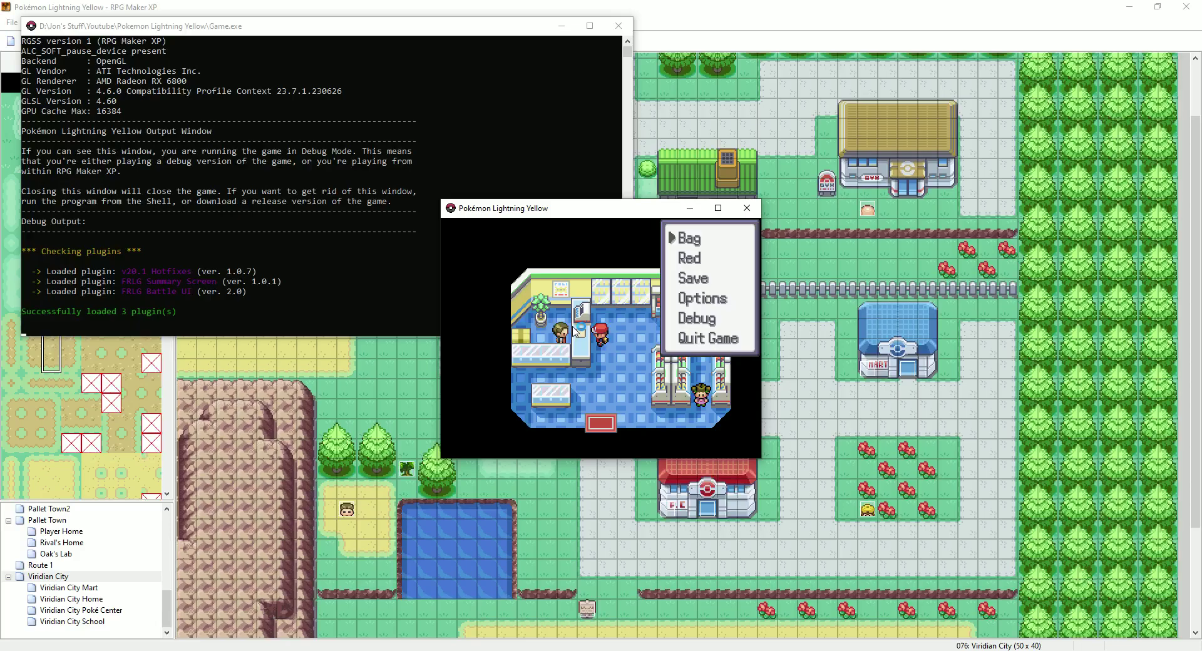
key("Escape")
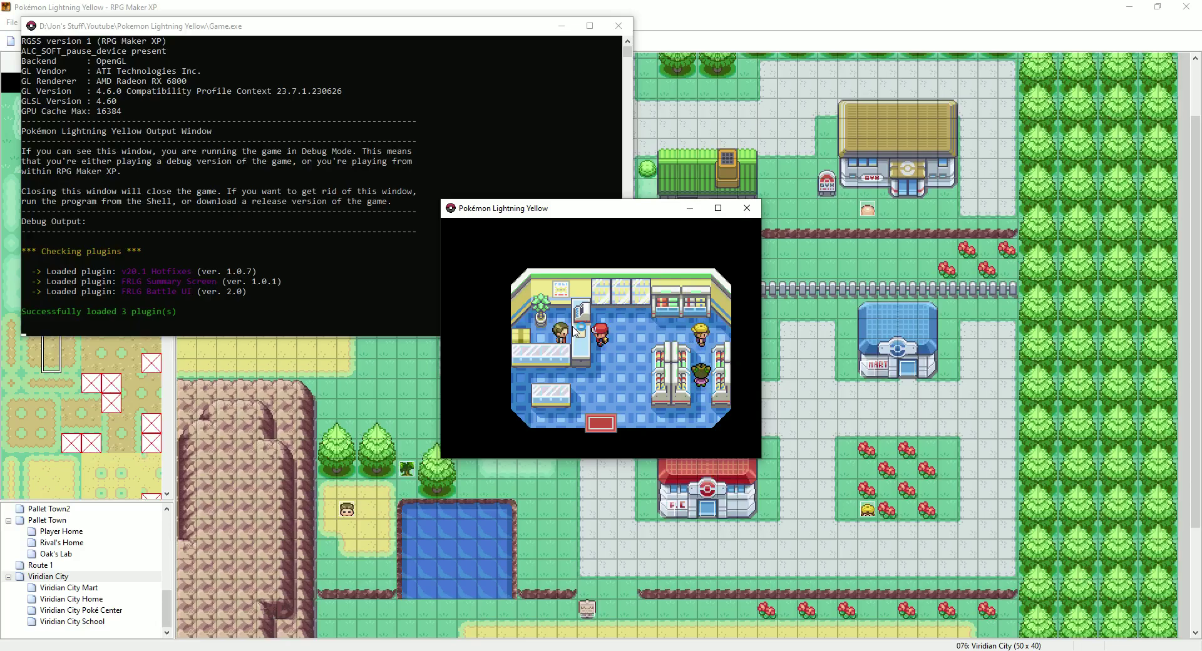
key("Escape")
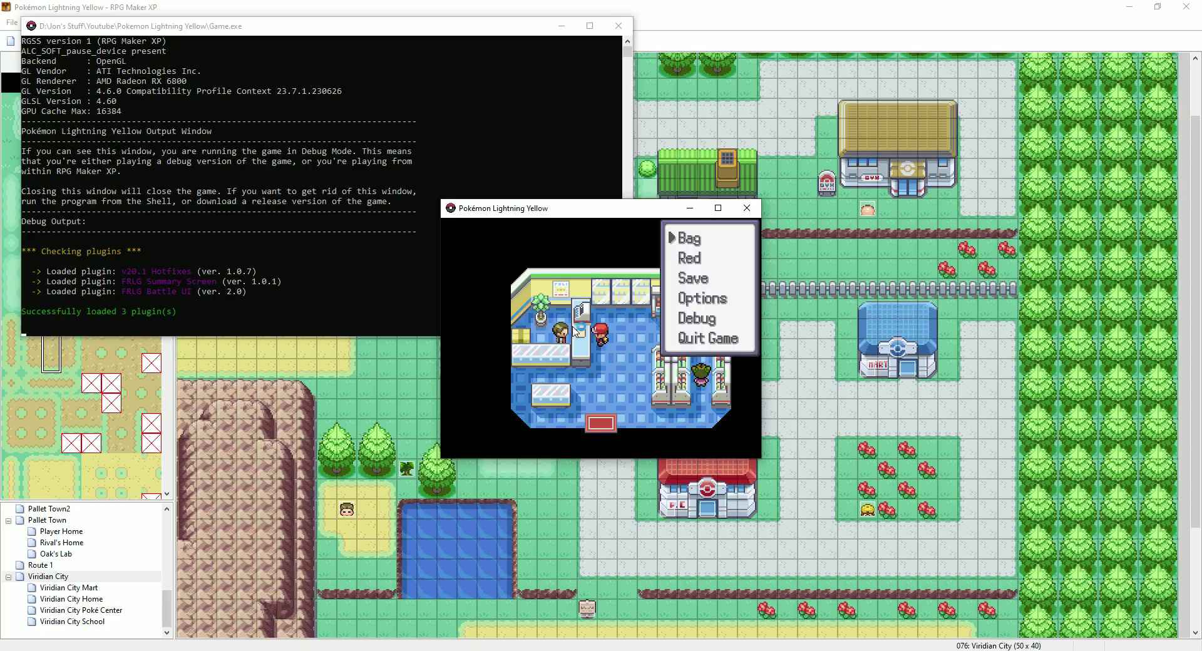
key("Escape")
key("Escape")
key("Escape")
key("Escape")
key("Return")
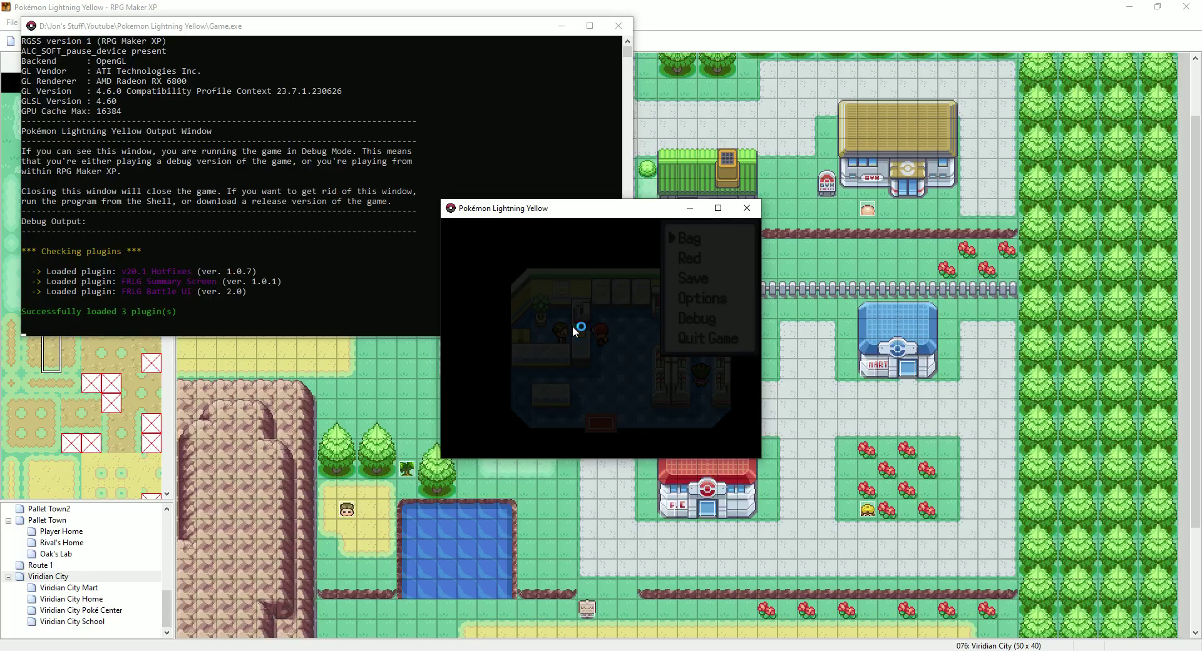
key("Right")
key("Right")
key("Right")
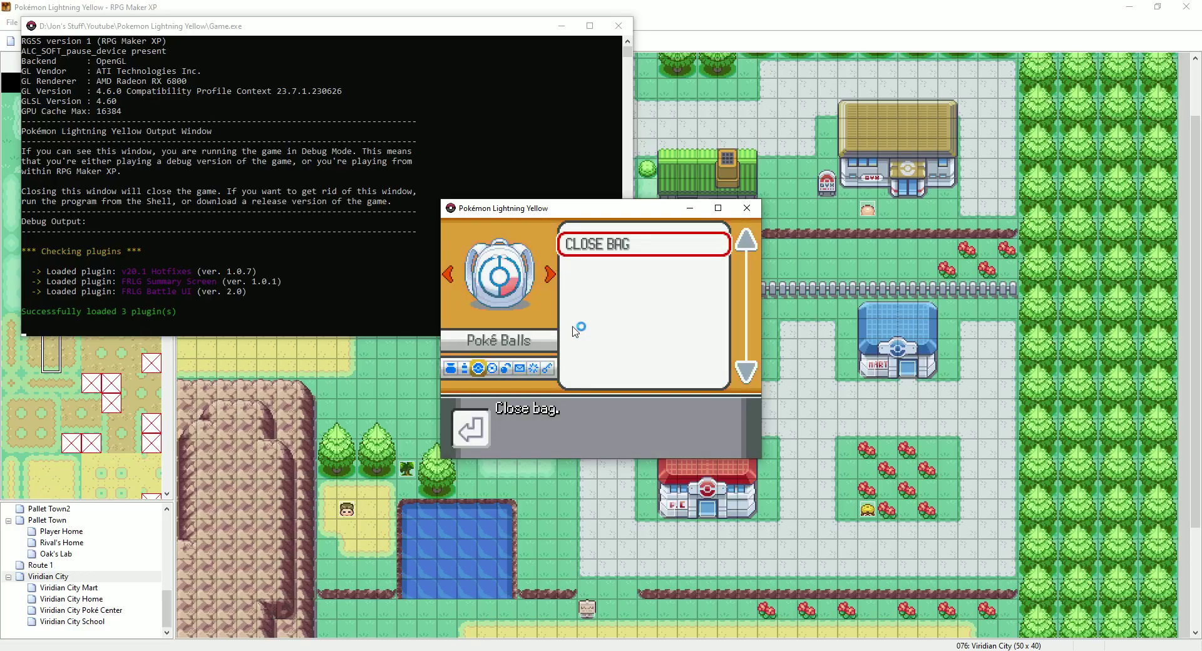
key("Right")
key("Right")
key("Right")
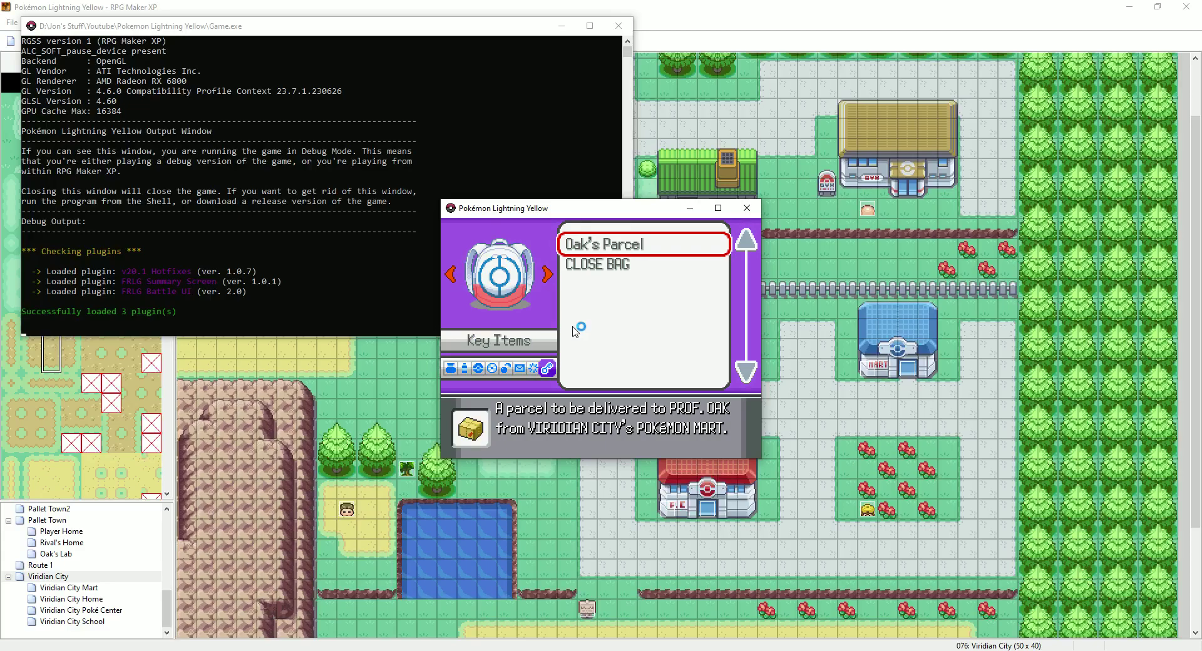
key("alt+F4")
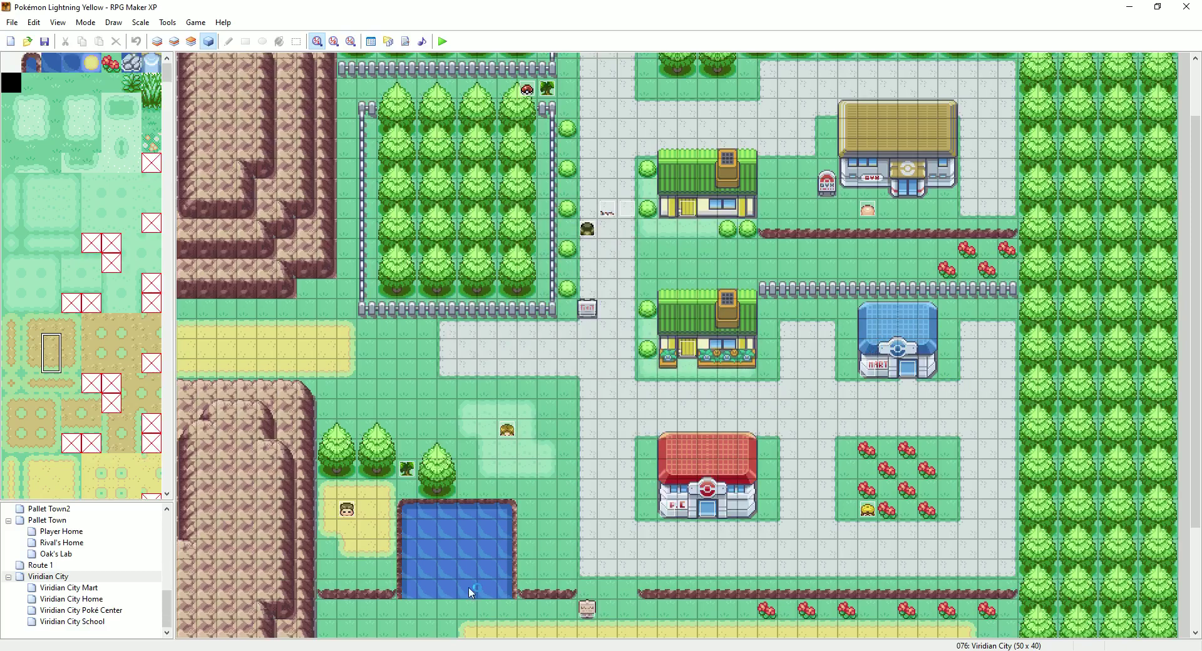
Lower the Poke Mart background music volume to about 25% in the Viridian City Mart's map properties
left_click(88, 591)
right_click(86, 589)
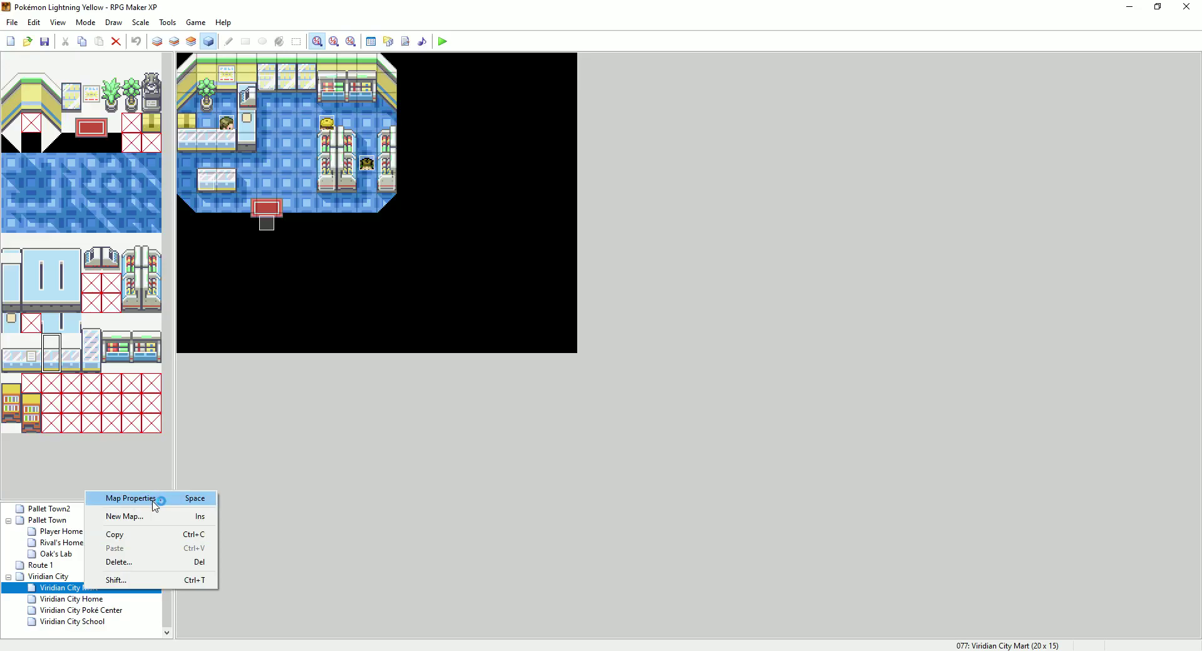
left_click(131, 498)
left_click(574, 357)
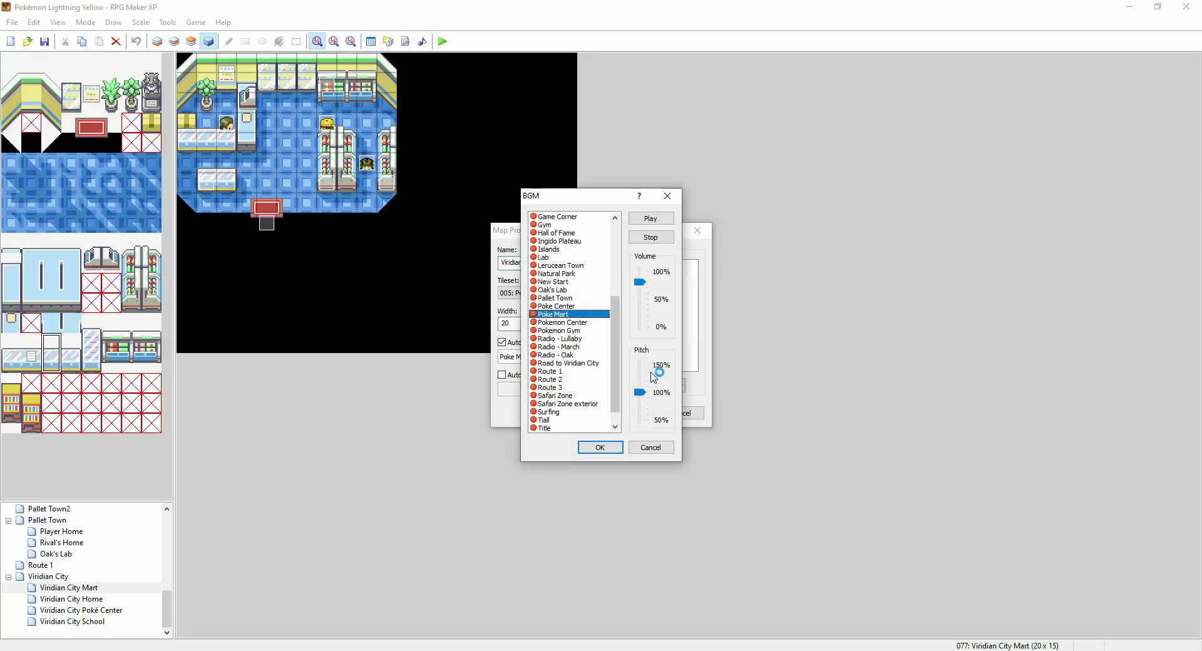
left_click_drag(639, 282, 641, 313)
left_click(608, 446)
left_click(629, 412)
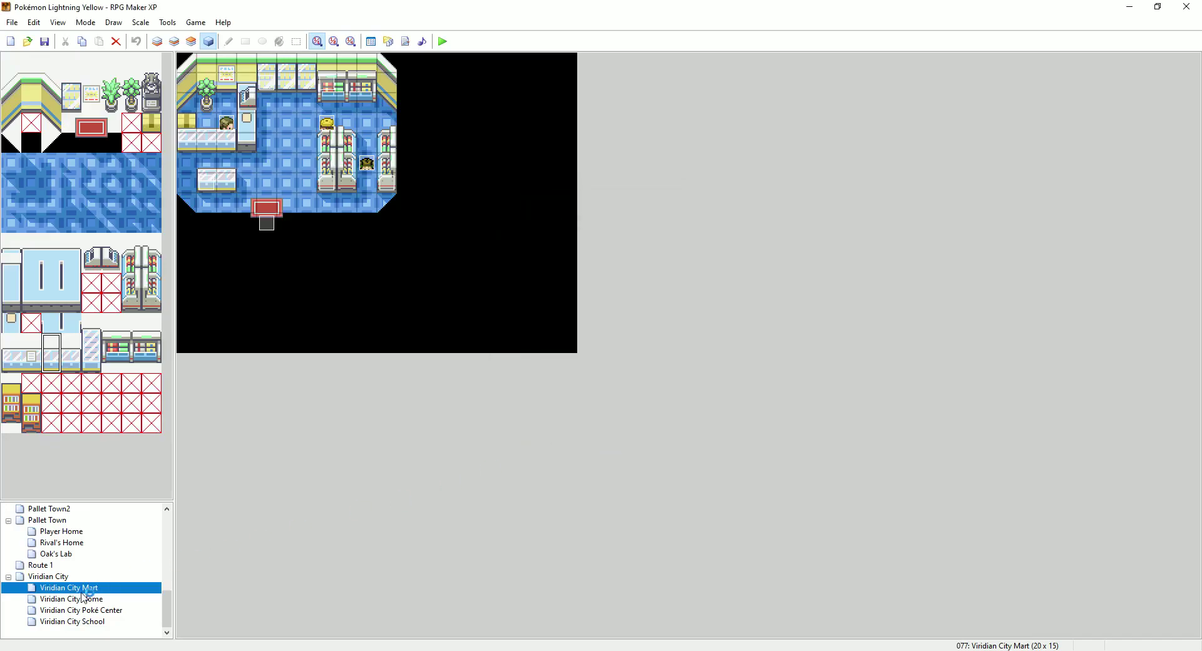
Check the background music volume in the Viridian City Poké Center's map properties and leave without saving changes
left_click(80, 610)
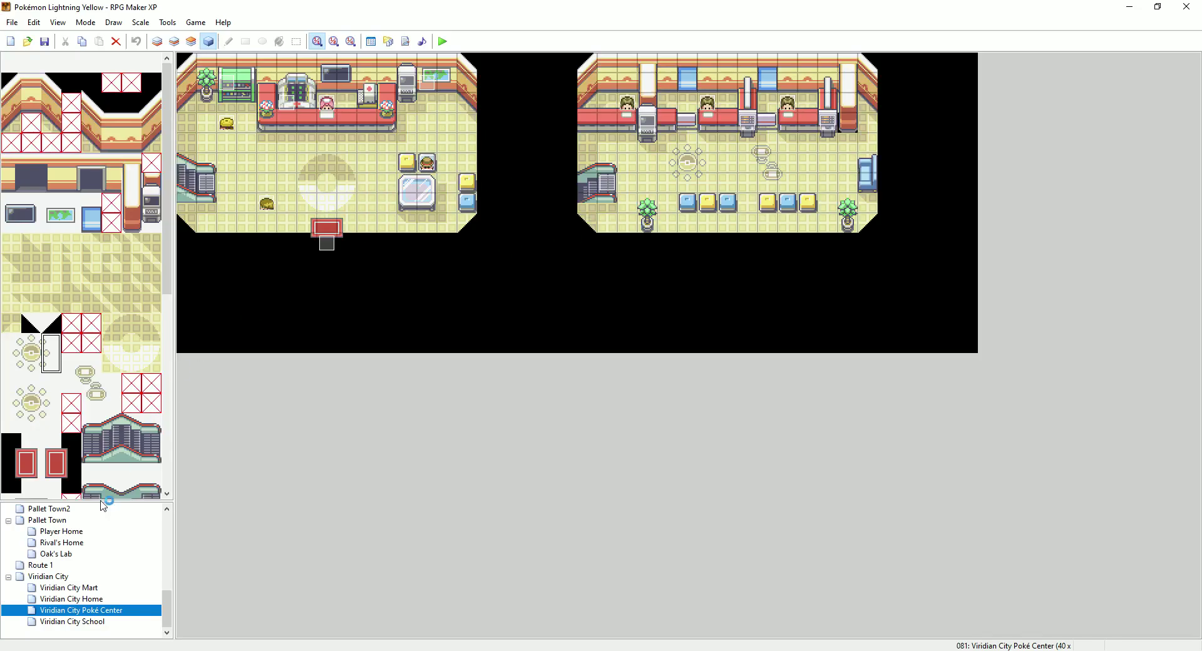
right_click(118, 610)
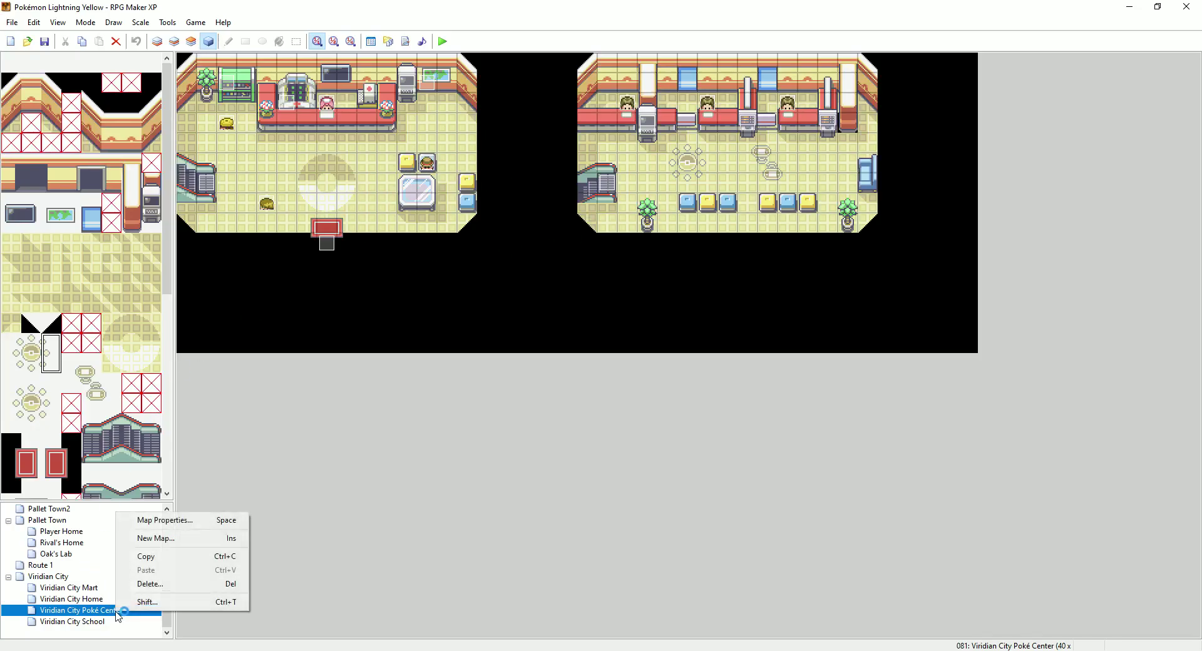
left_click(175, 520)
left_click(575, 357)
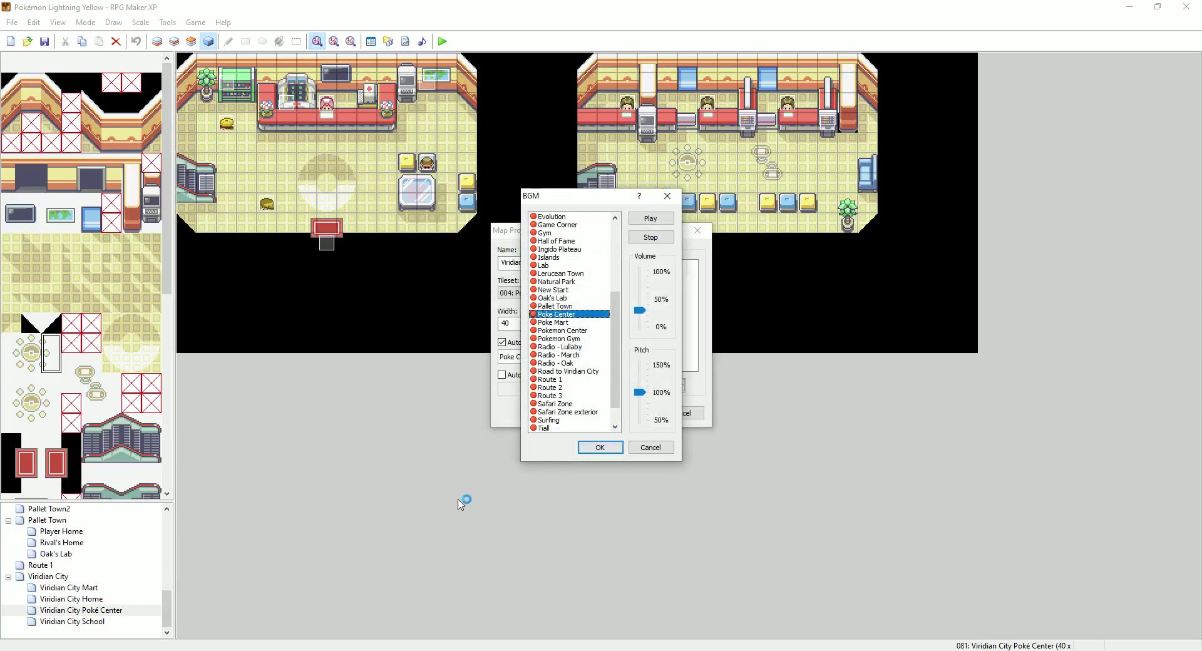
left_click(599, 447)
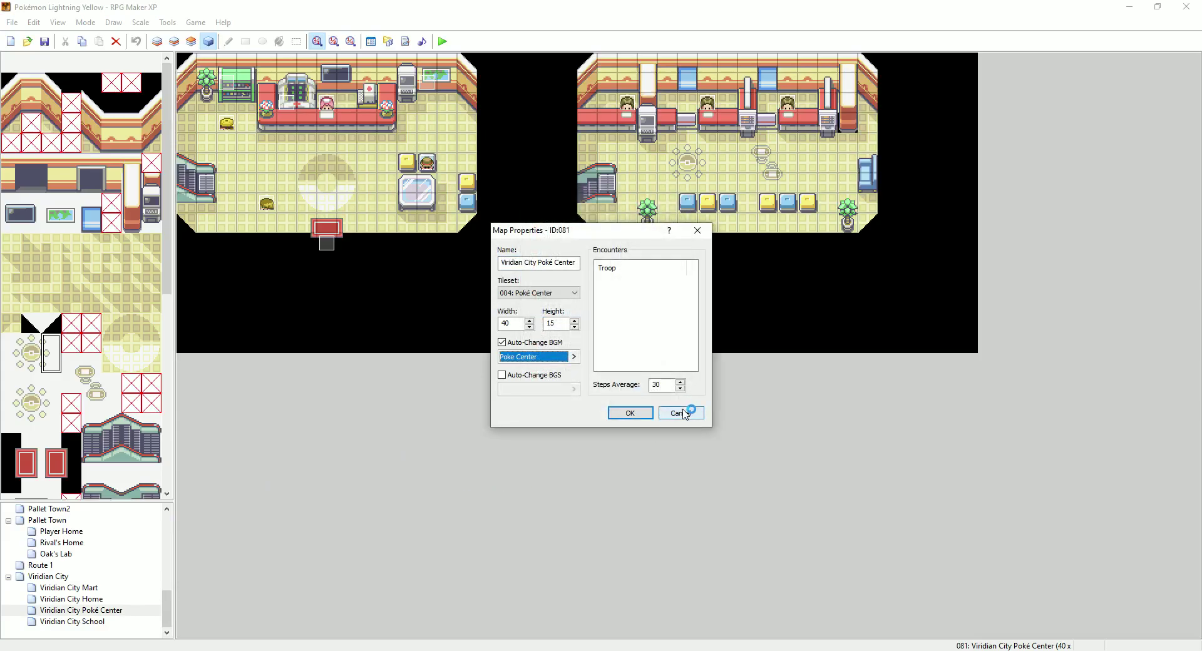
left_click(678, 413)
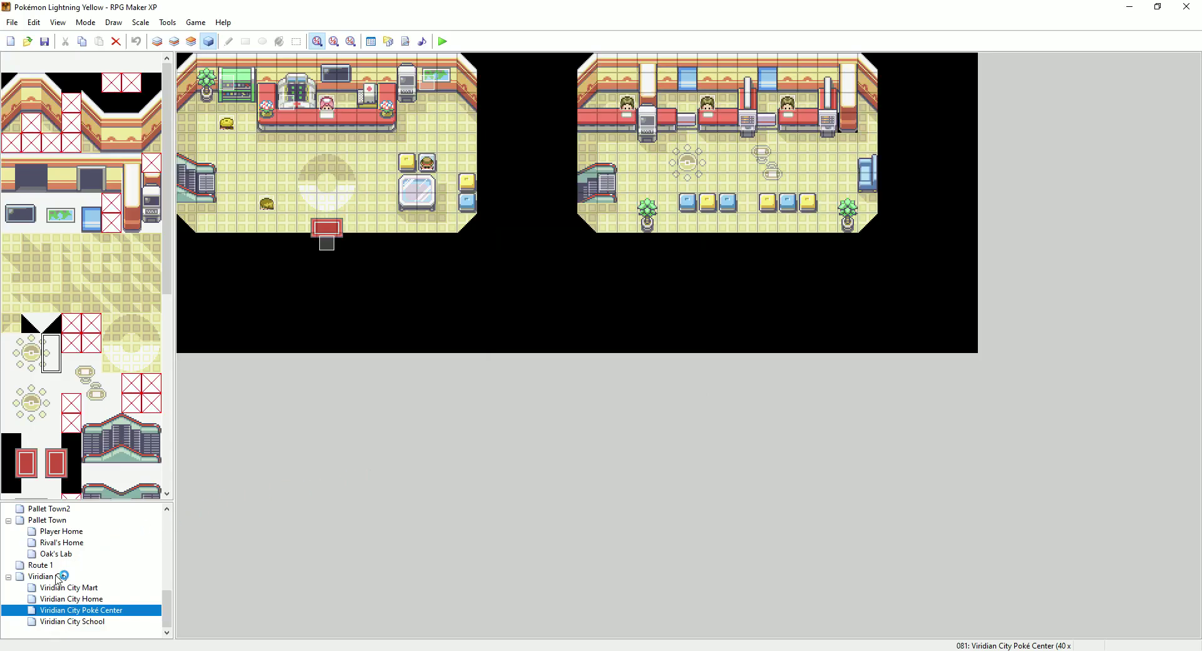
Copy the pbReceiveItem(:POTION) script command from the Worker event on Route 1 and close that event unchanged
left_click(74, 587)
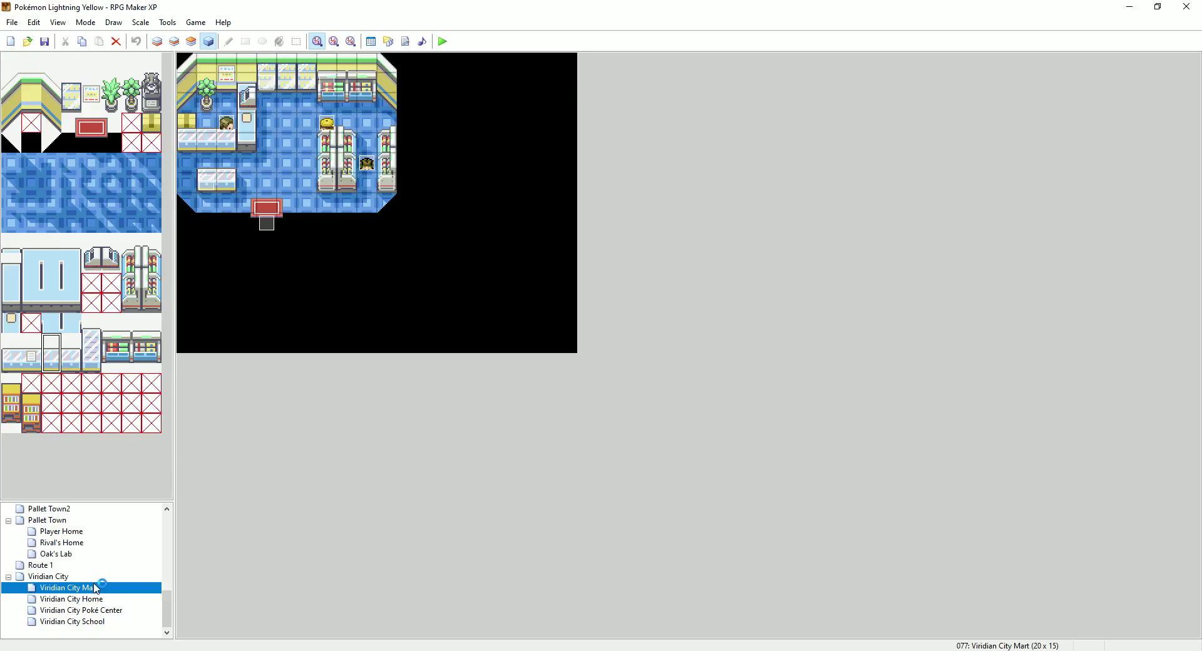
left_click(56, 565)
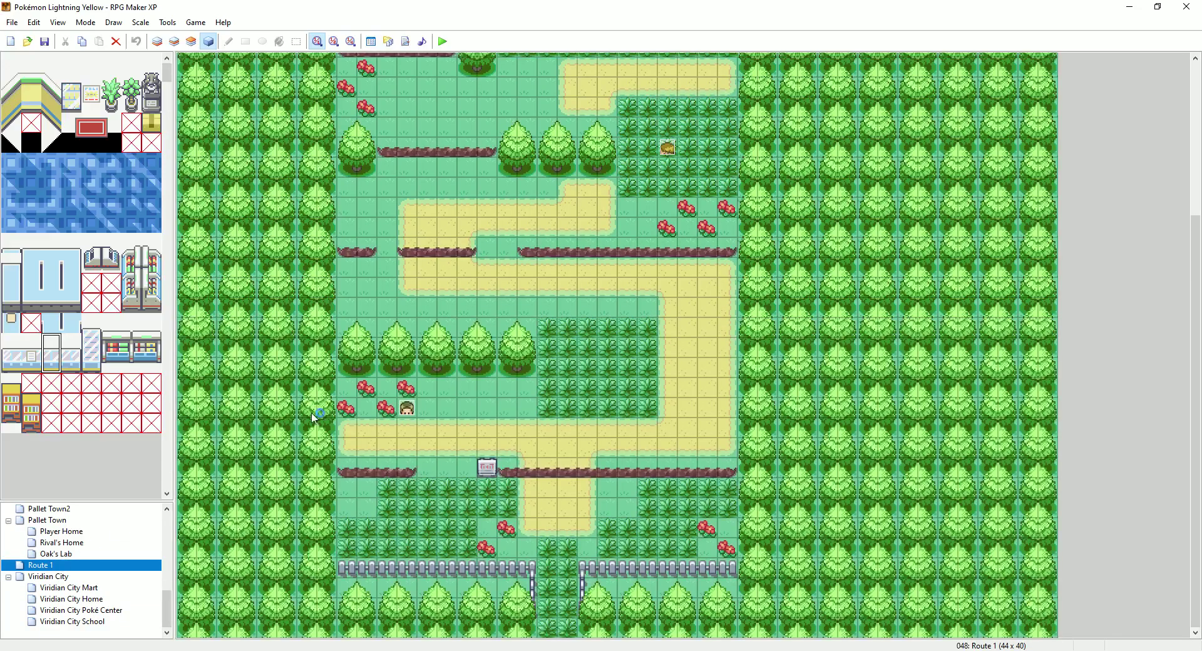
double_click(407, 413)
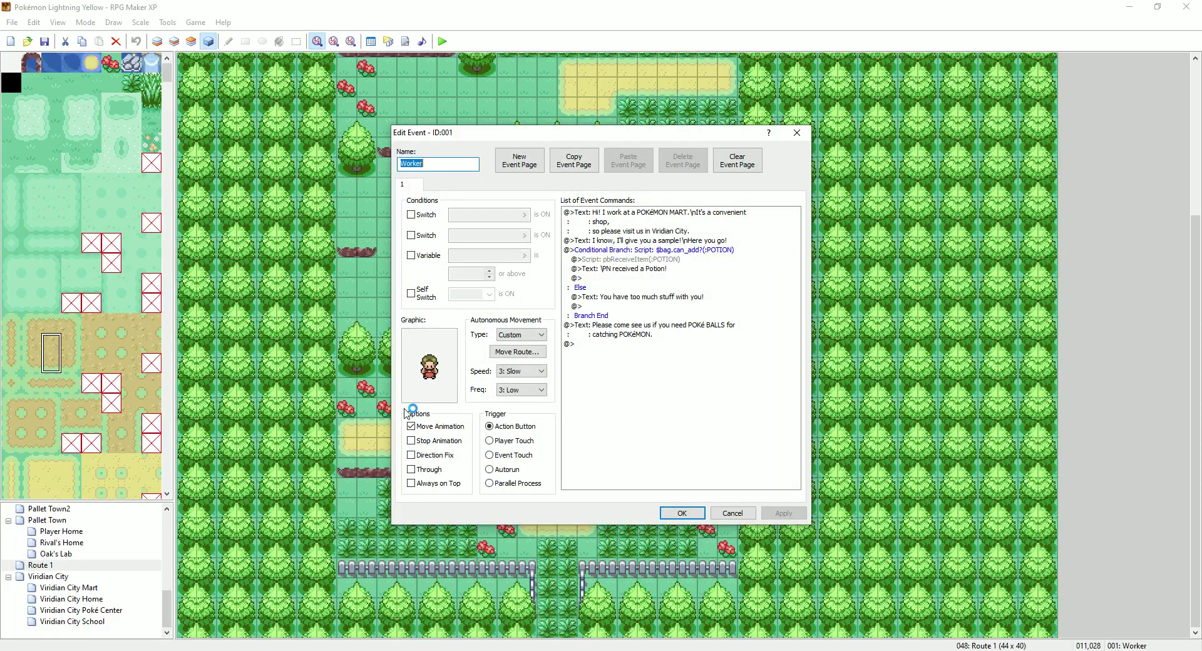
right_click(641, 262)
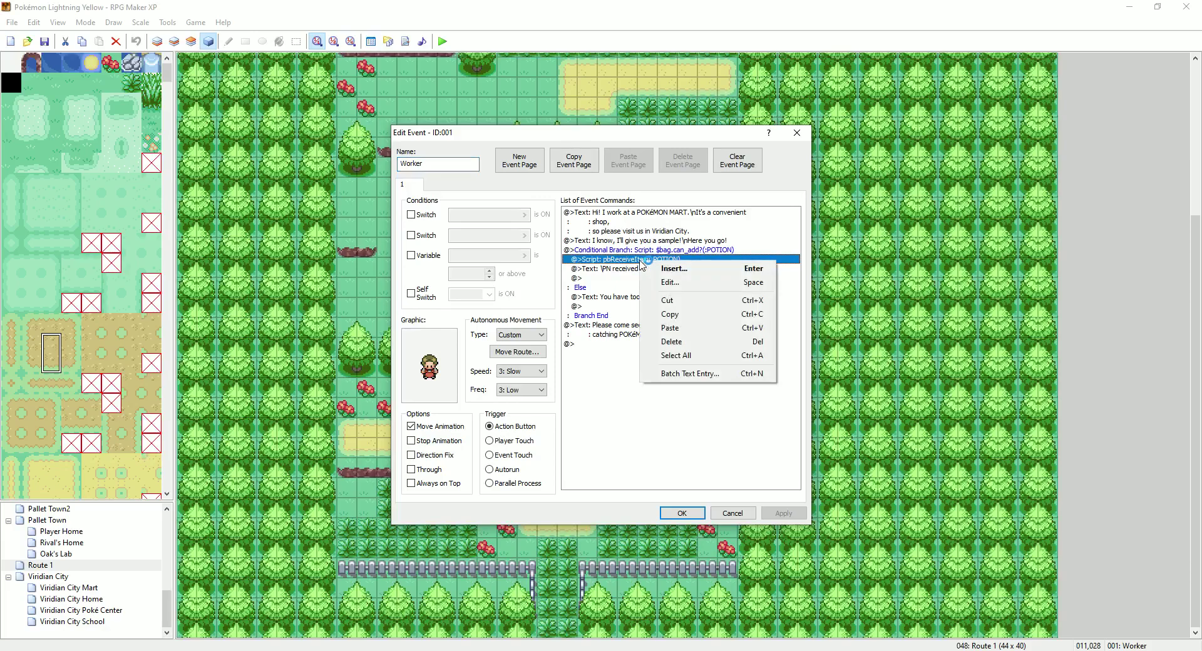
left_click(654, 310)
left_click(744, 514)
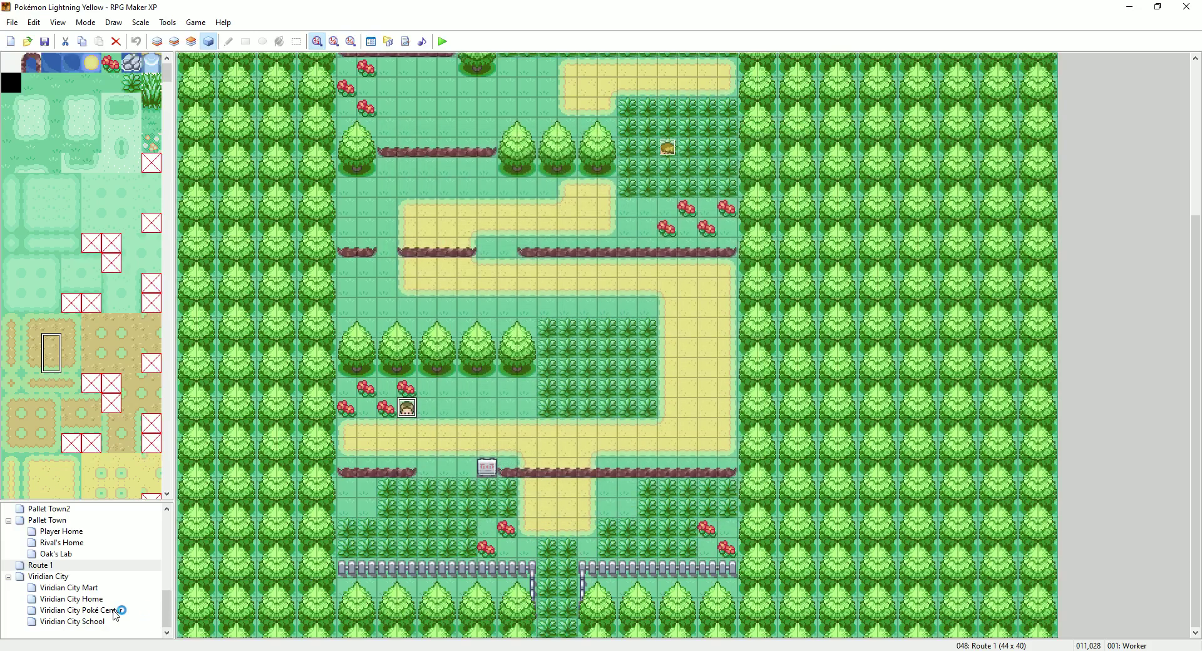
Replace the $bag.add(:OAKSPARCEL) command on page 2 of the Viridian City Mart clerk event with the copied pbReceiveItem script
left_click(80, 588)
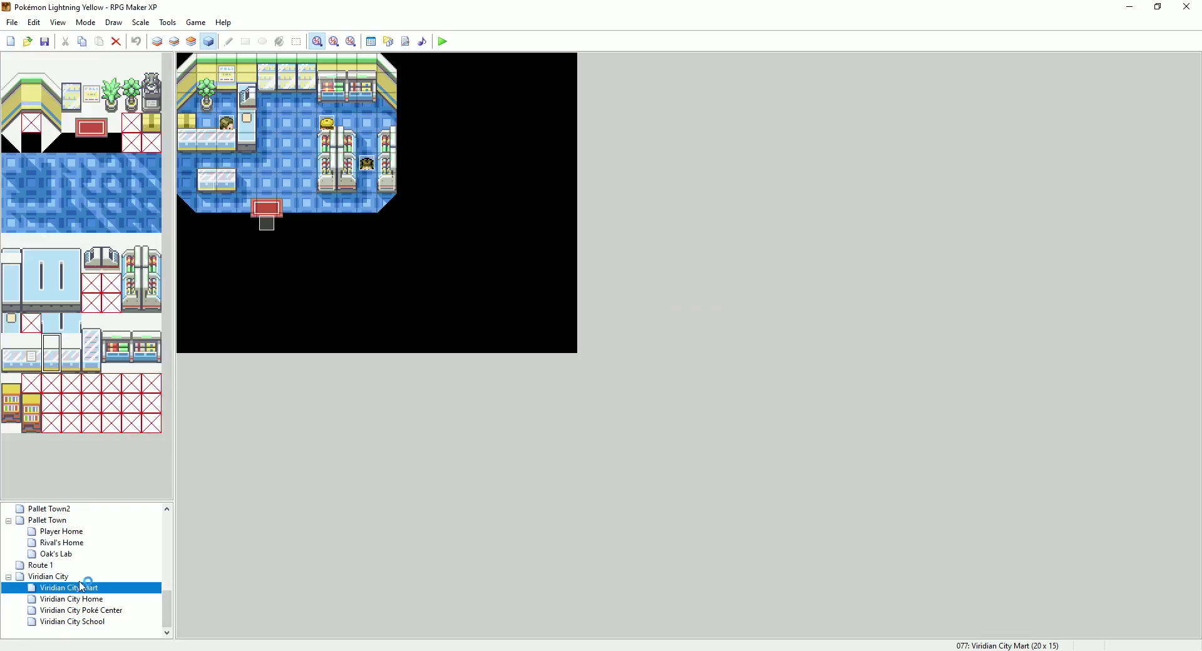
double_click(226, 123)
left_click(442, 184)
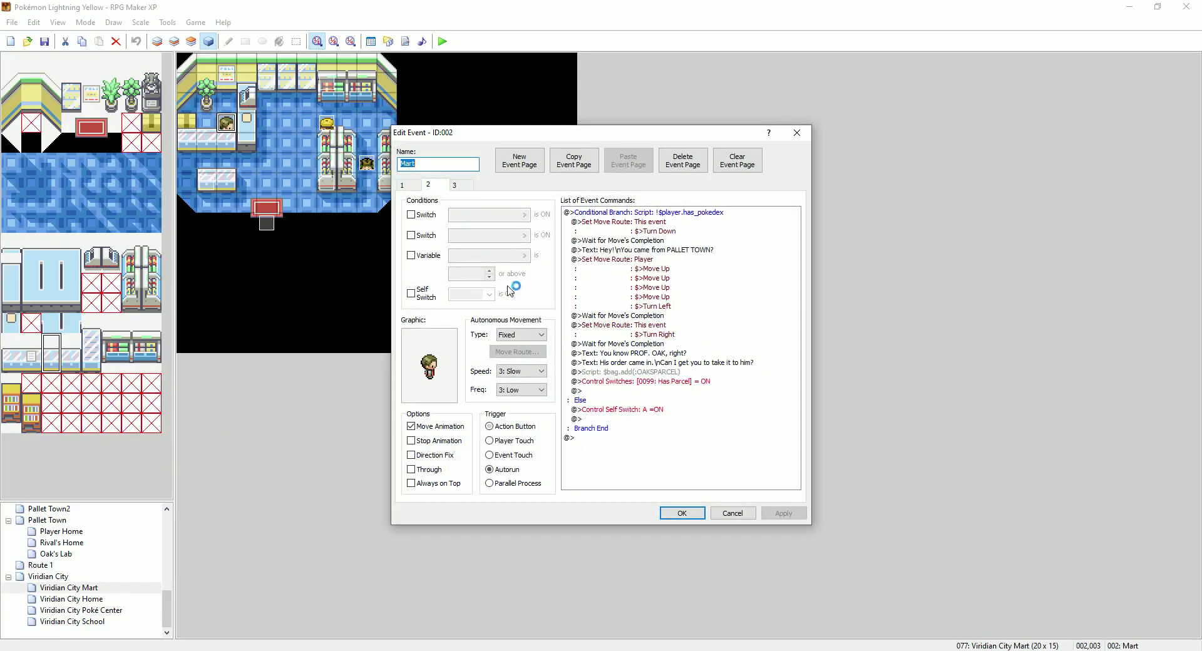
left_click(626, 372)
right_click(626, 376)
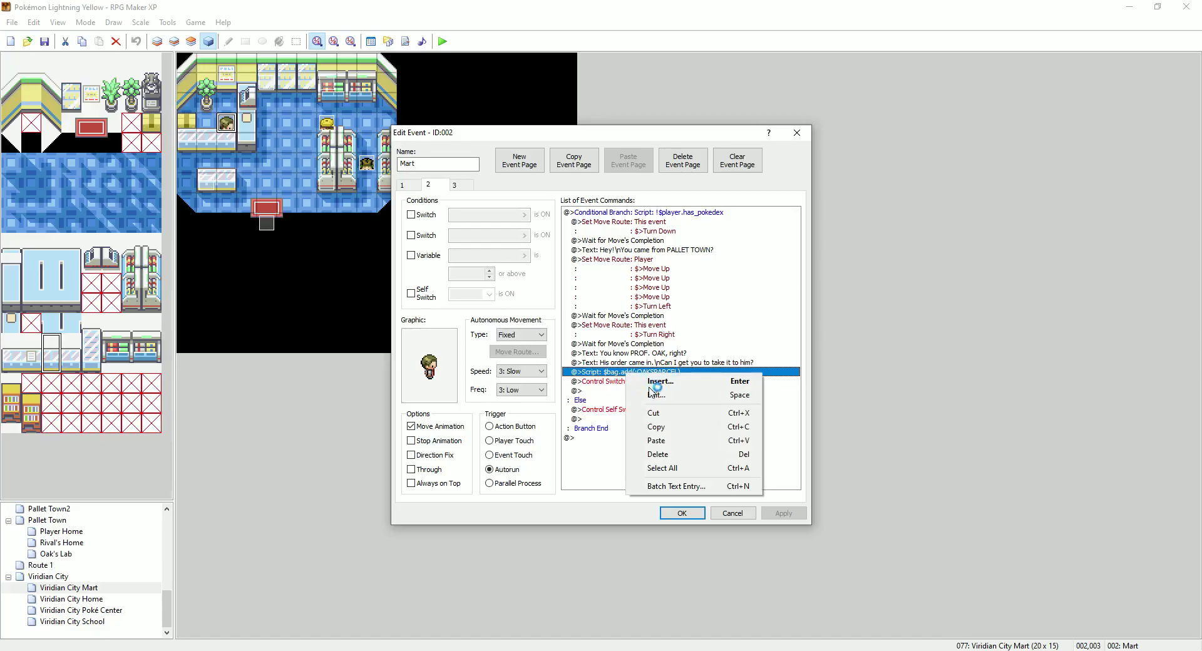
left_click(671, 435)
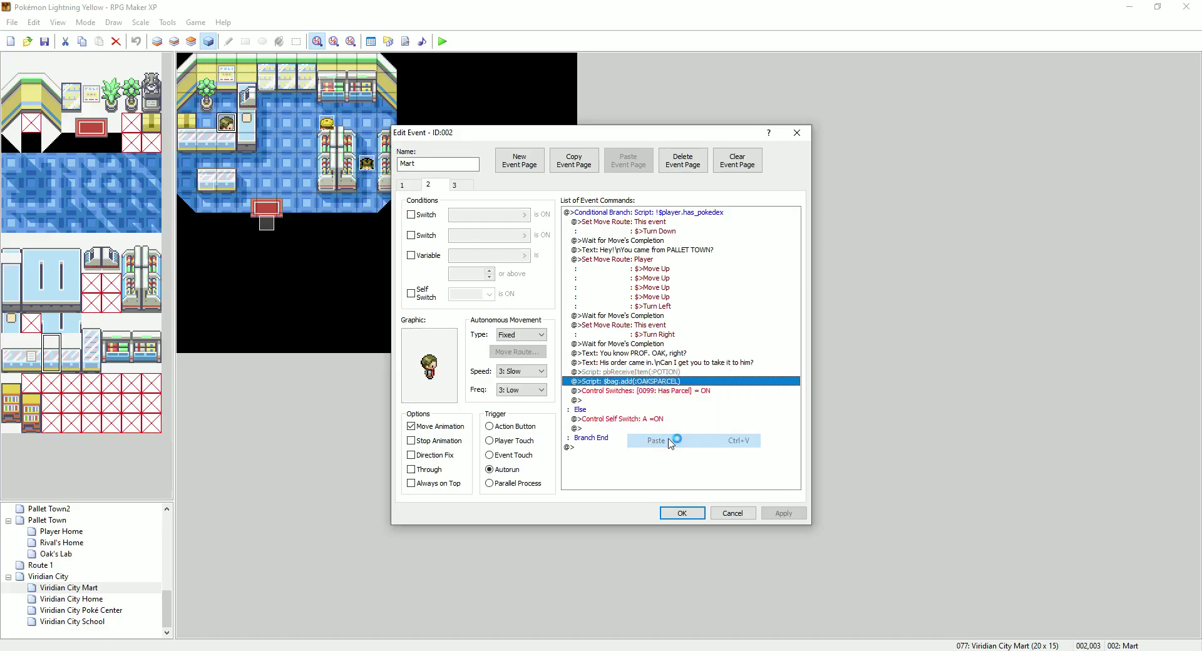
right_click(656, 384)
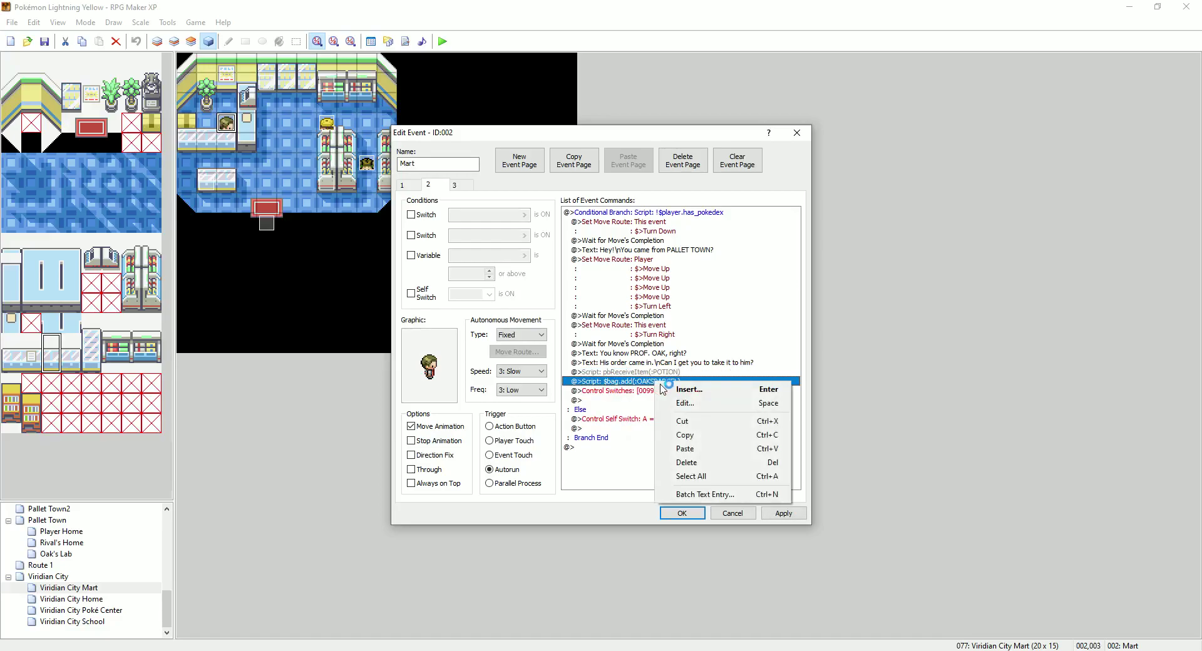
left_click(689, 461)
Change the pasted script to pbReceiveItem(:OAKSPARCEL) and save the Mart clerk event
right_click(680, 374)
left_click(709, 394)
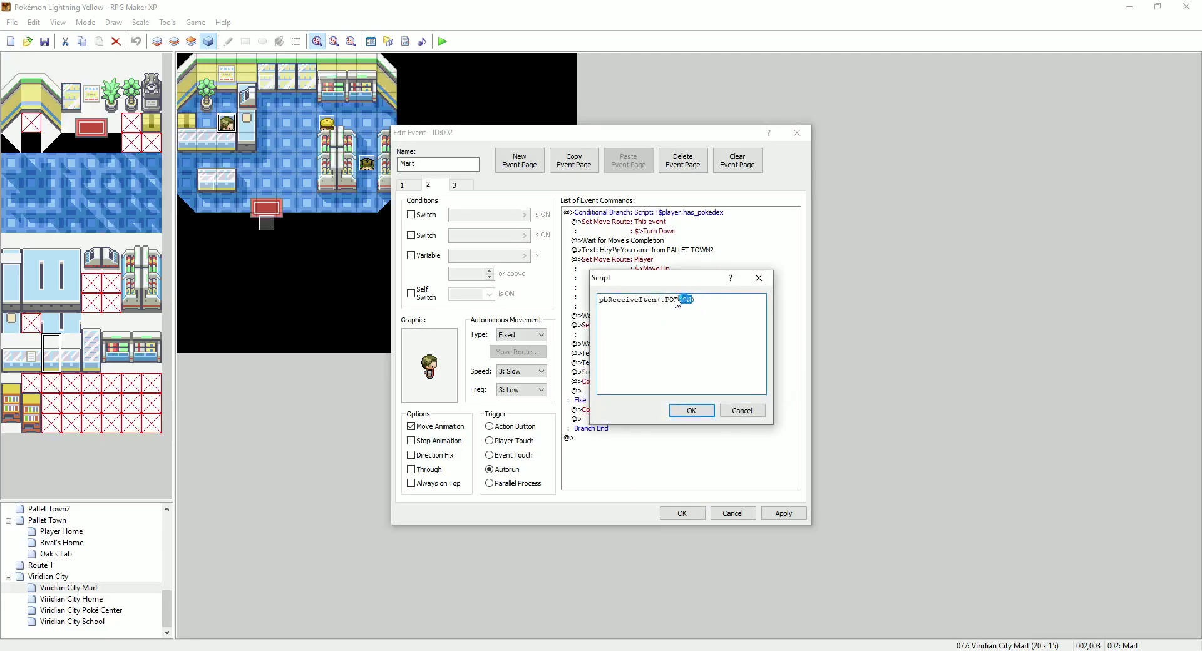
type("OAKSPARCEL")
left_click(691, 410)
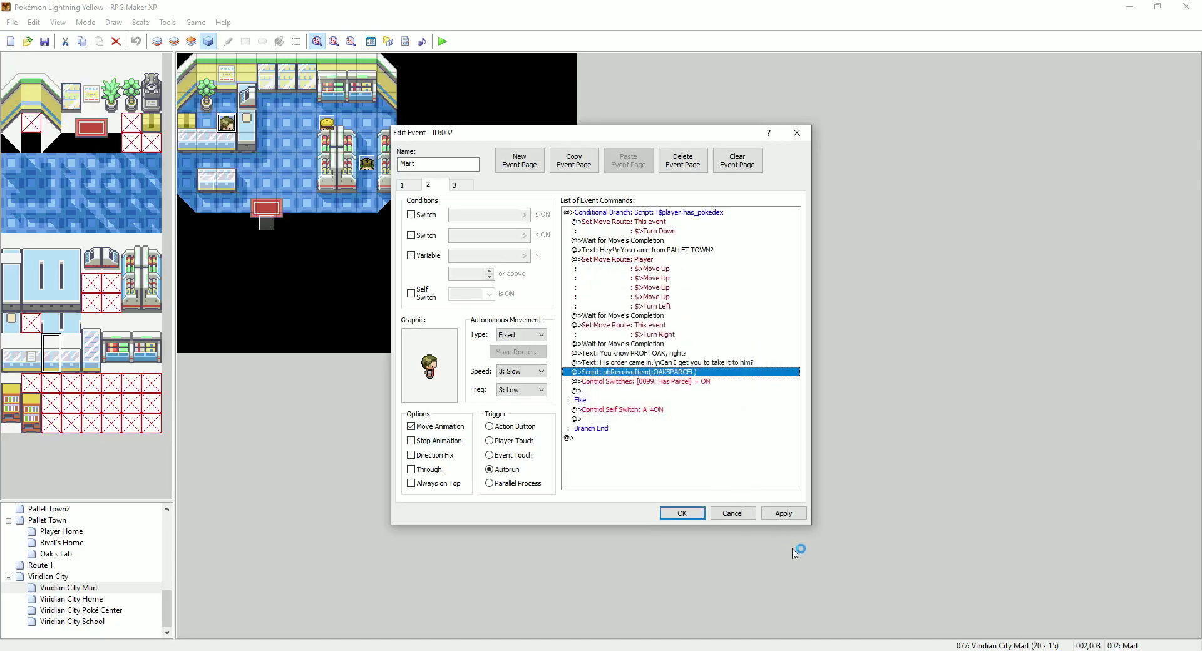
left_click(784, 514)
left_click(681, 513)
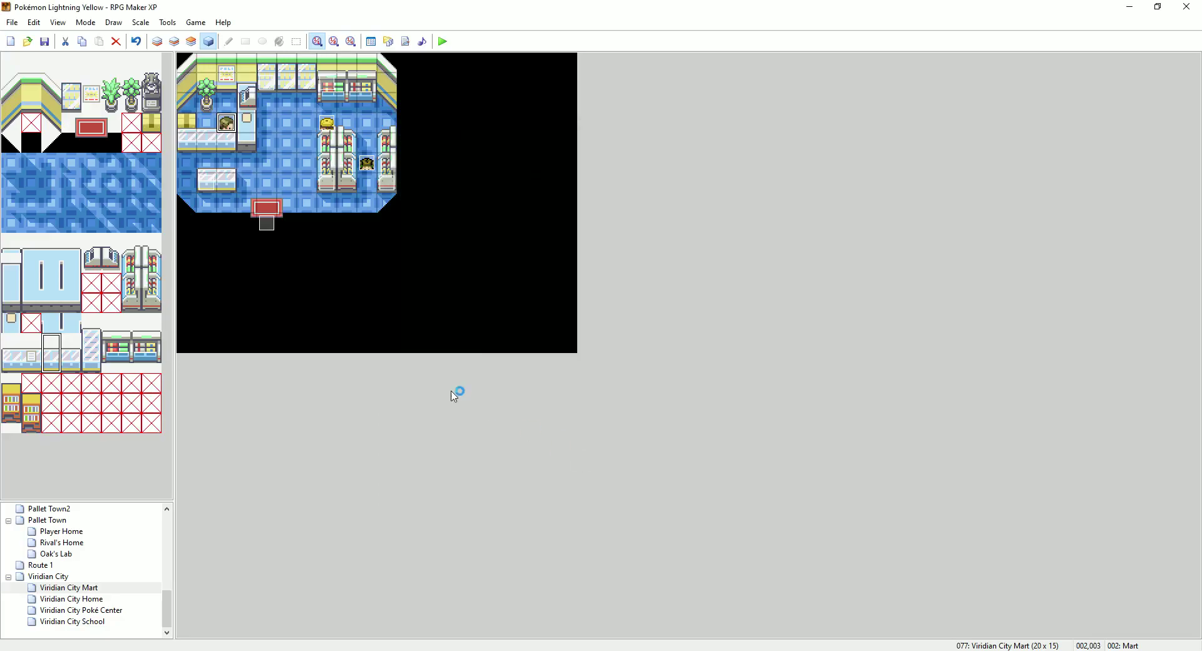
Start a playtest, load the saved game and walk through Viridian City into the Mart
left_click(442, 41)
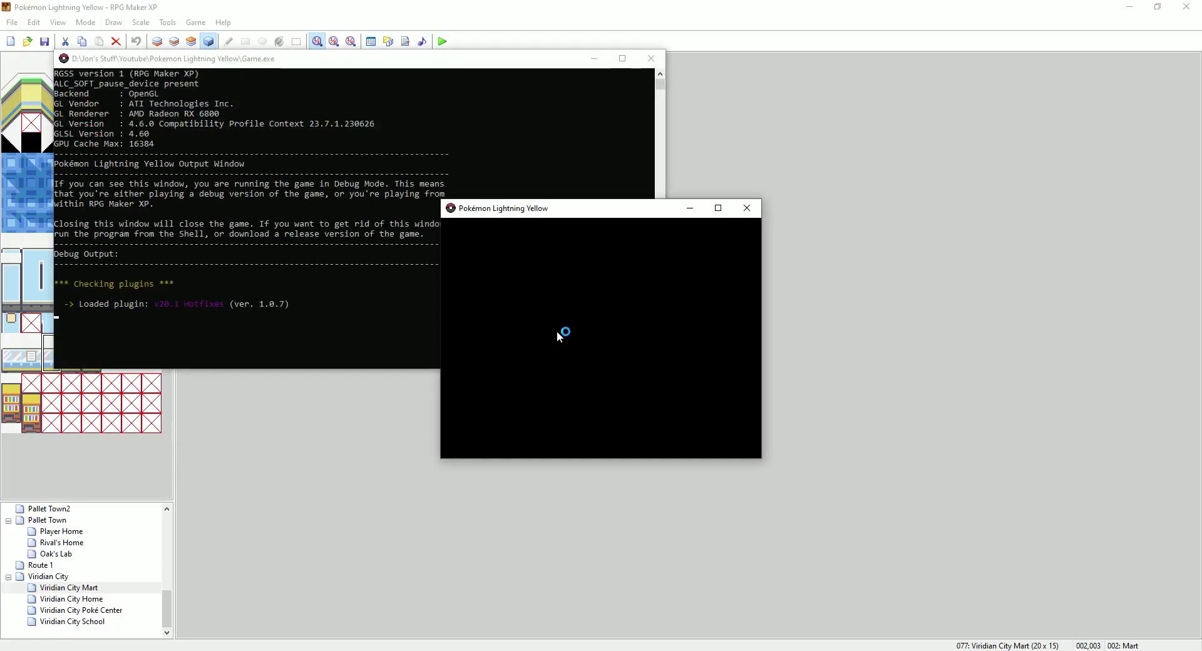
key("Return")
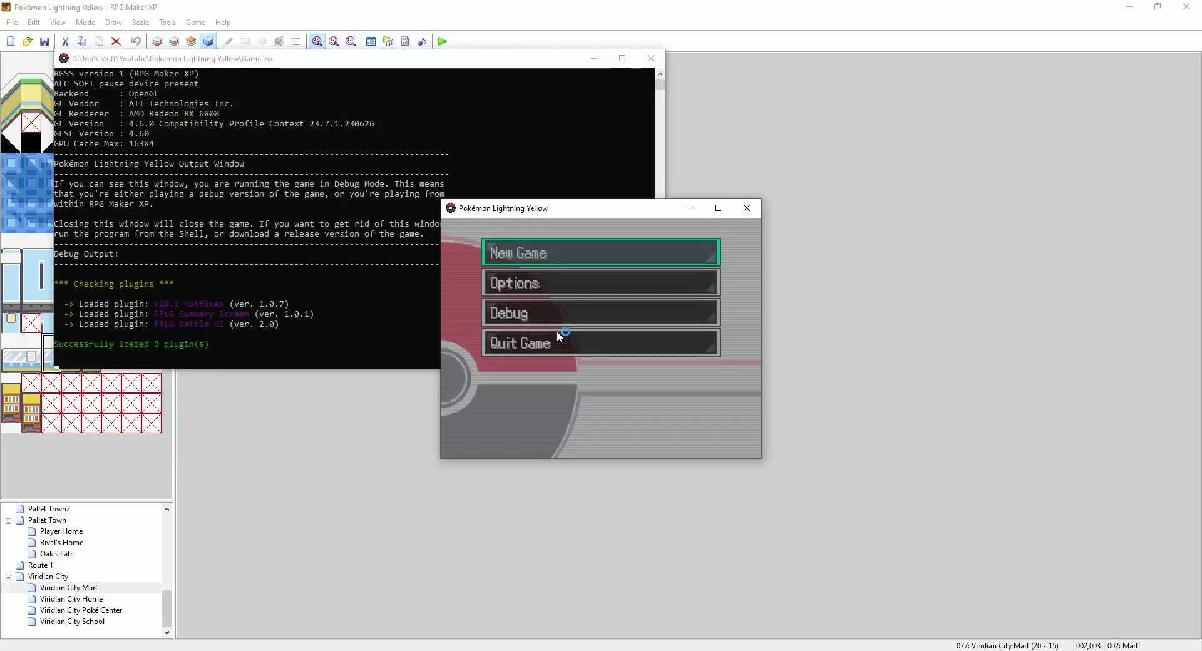
key("Up")
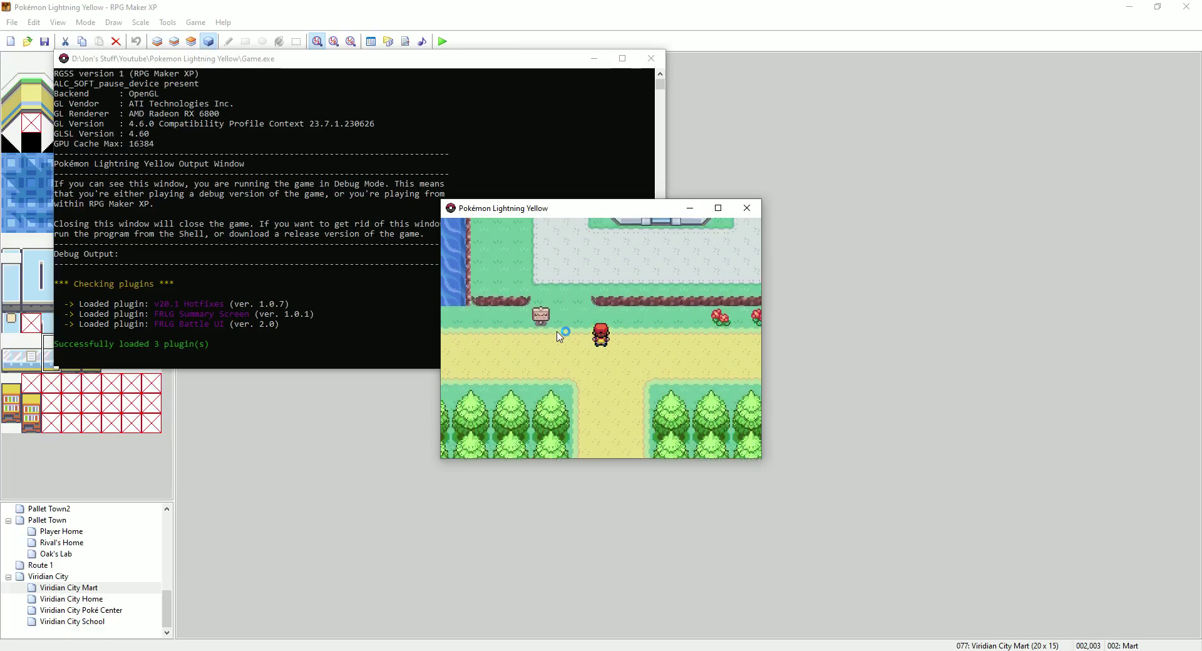
key("Right")
key("Right")
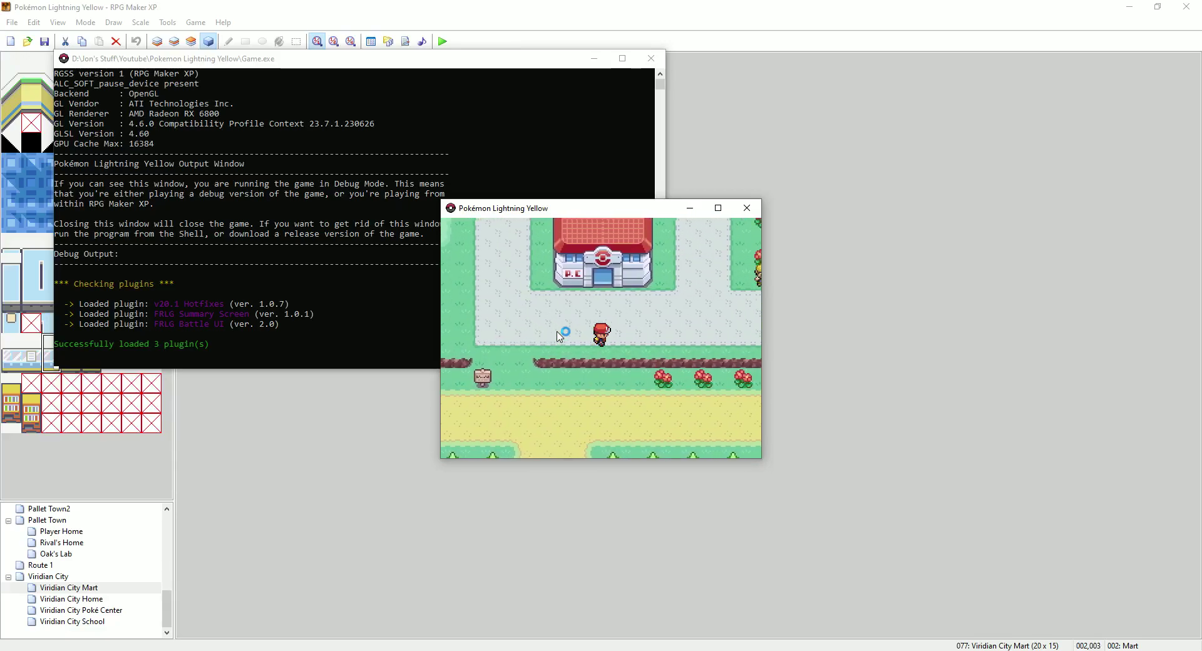
key("Up")
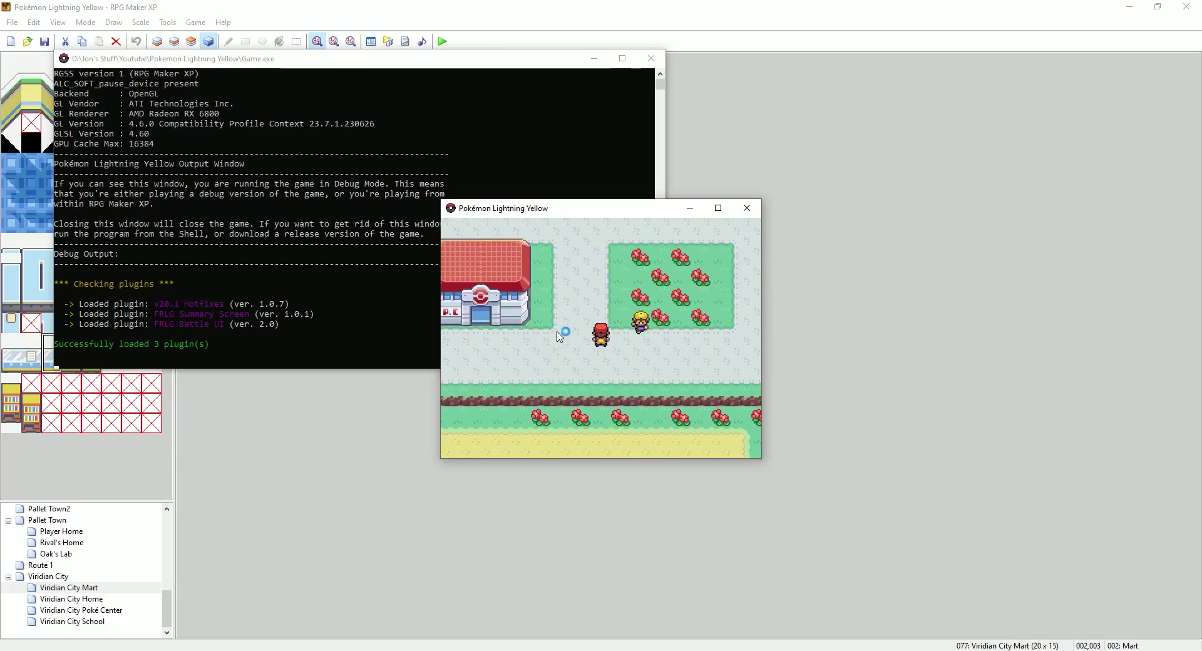
key("Right")
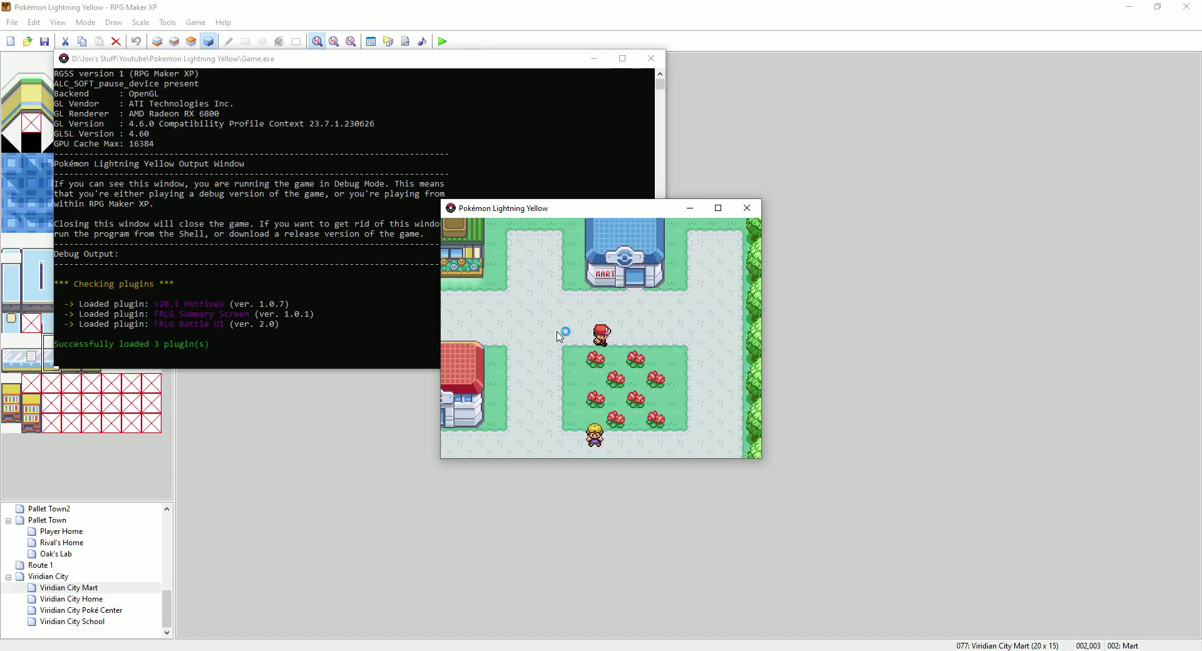
key("Up")
key("Up")
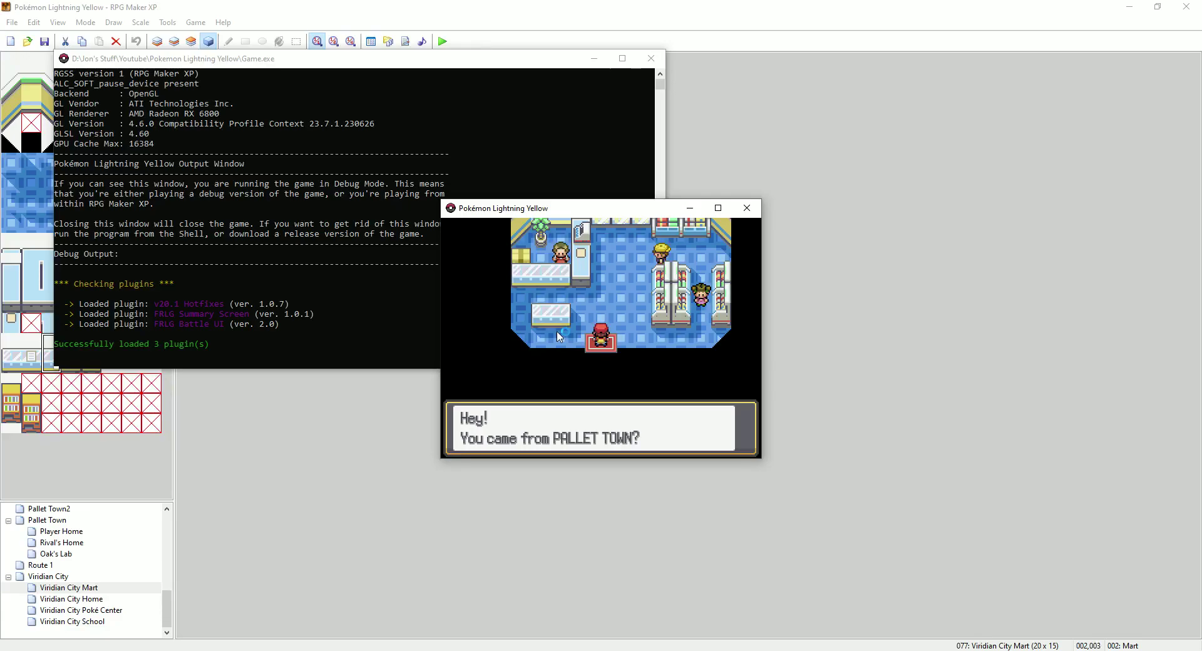
Play through the Mart clerk's parcel scene, receiving Oak's Parcel and testing the closing dialogue
key("Return")
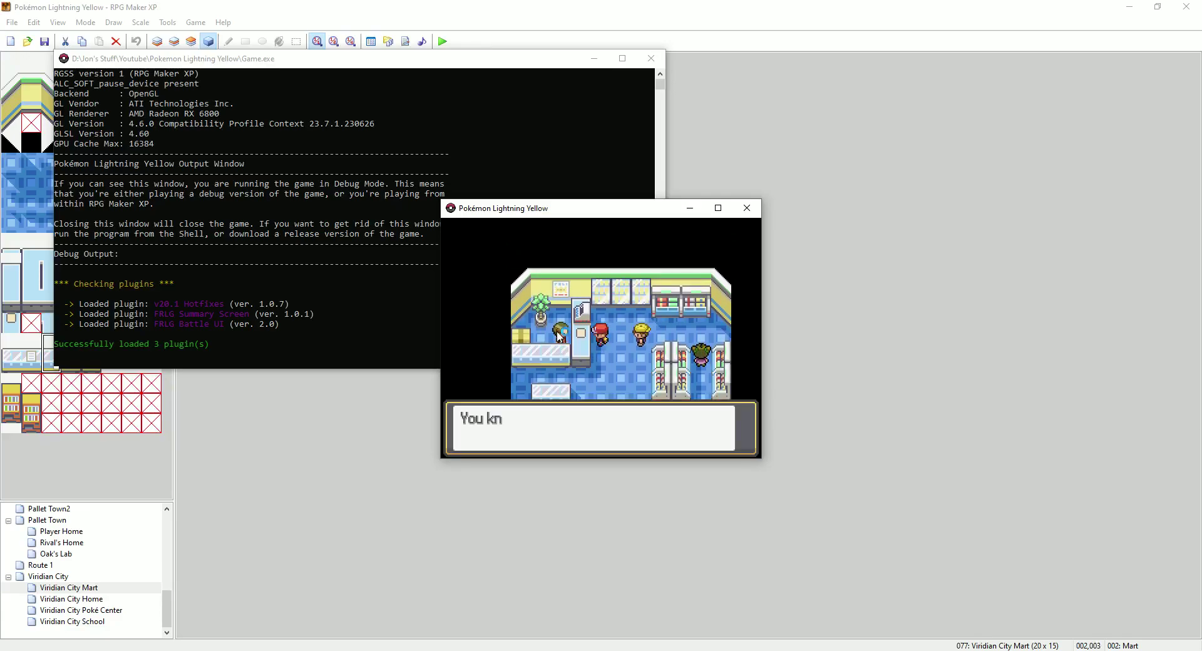
key("Return")
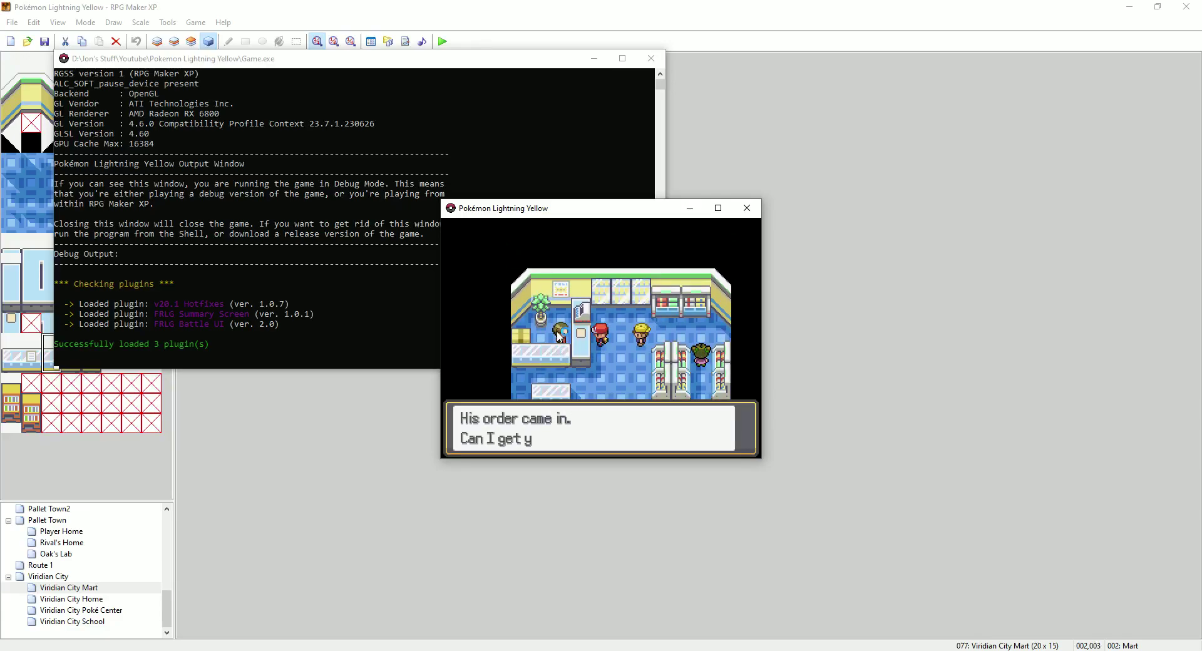
key("Return")
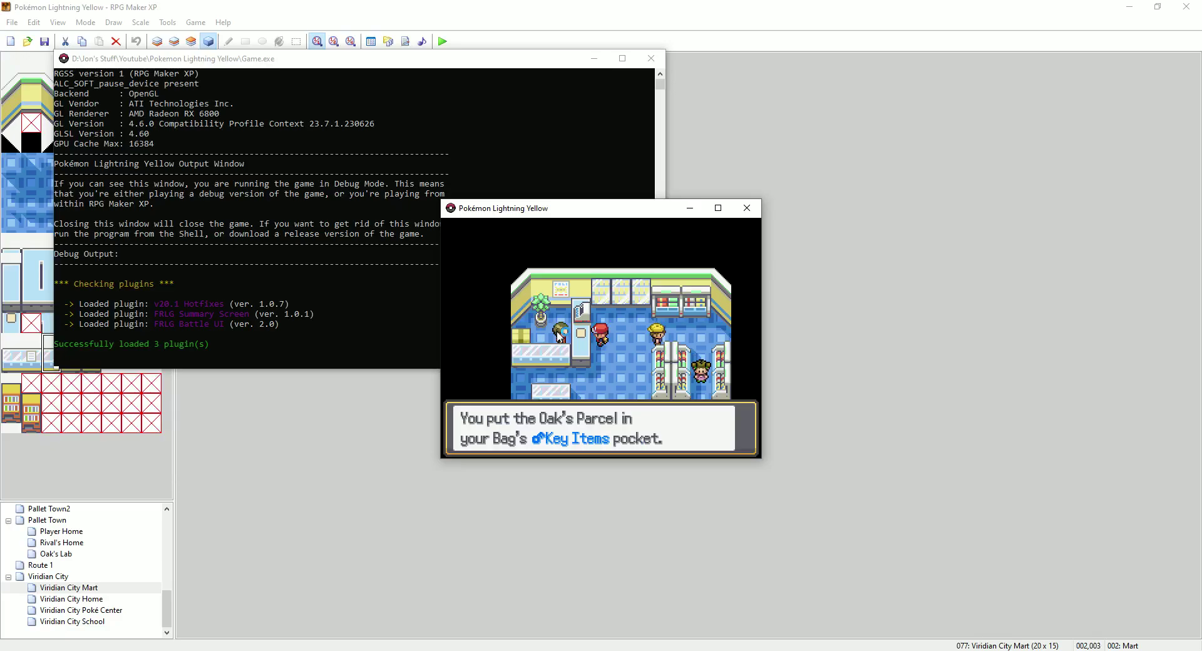
key("Return")
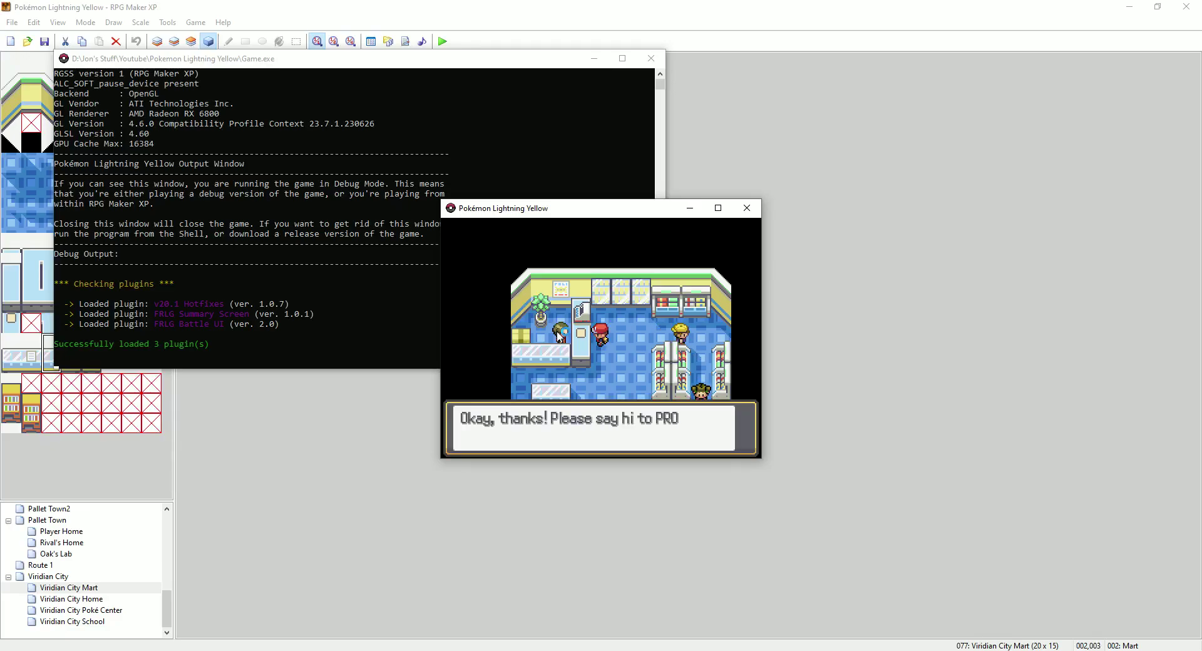
key("Return")
key("Return")
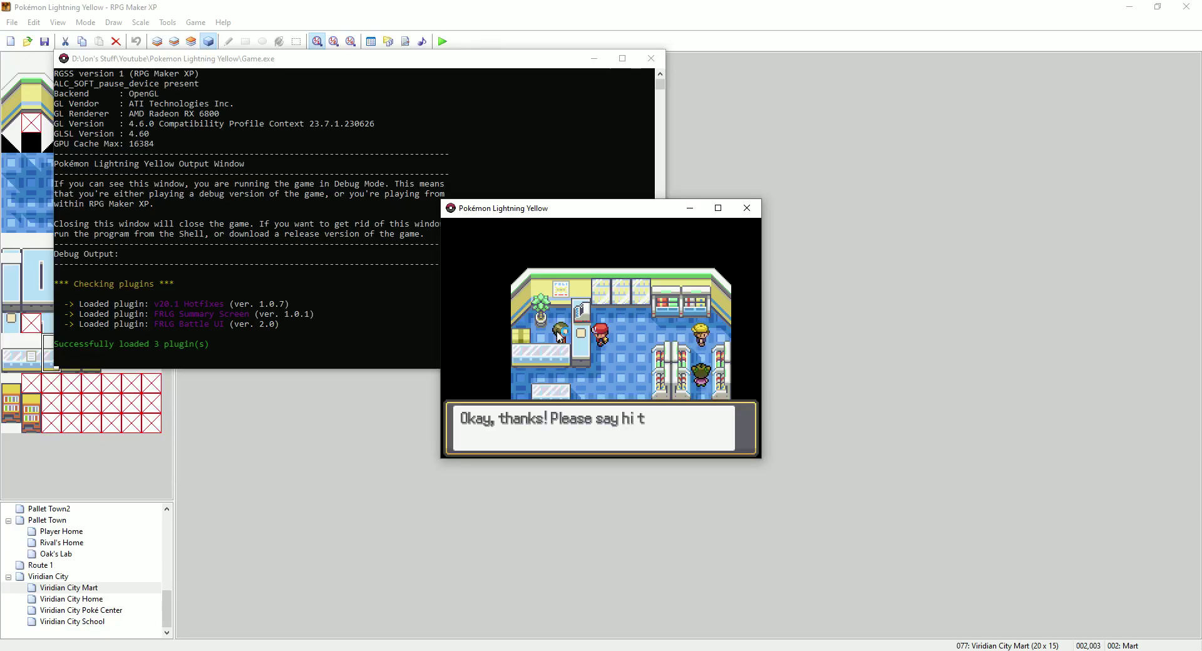
key("Return")
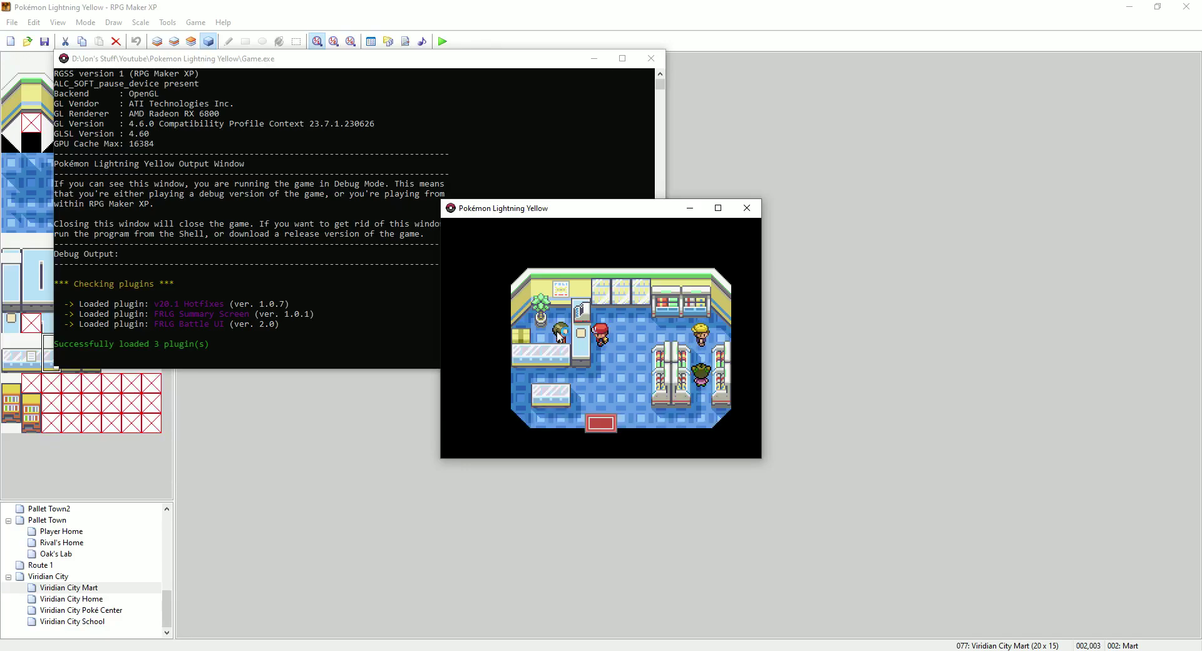
Test the interaction text of the display cases along the Mart's back wall
key("Up")
key("Return")
key("Return")
key("Right")
key("Right")
key("Up")
key("Return")
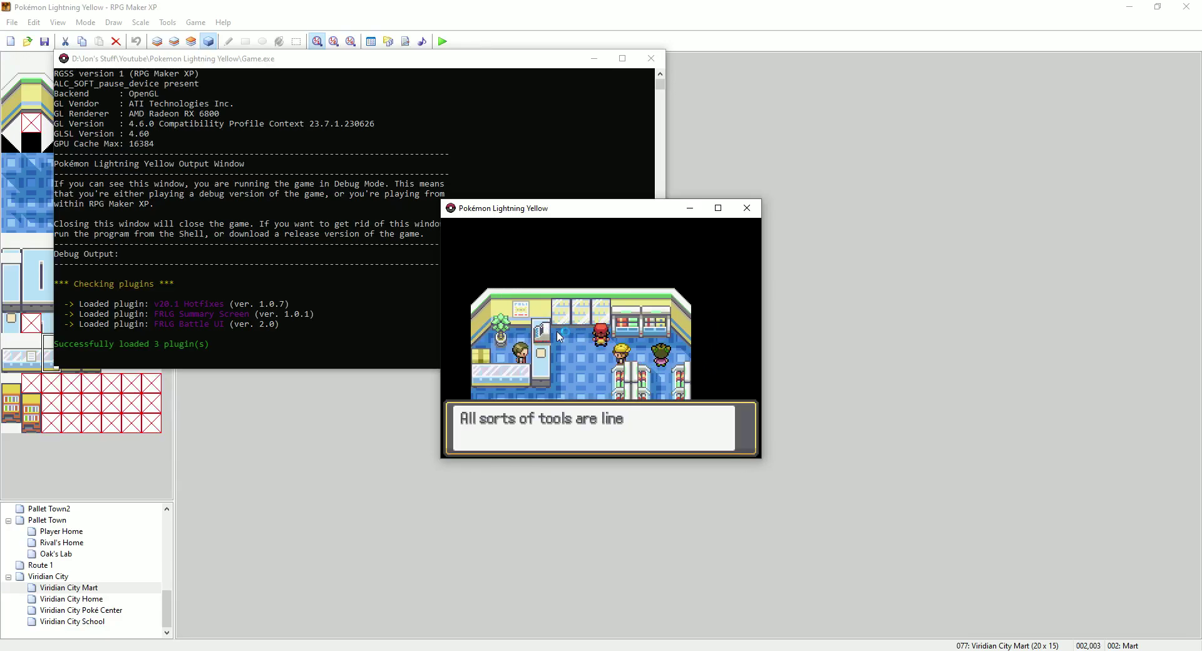
key("Return")
Walk down to the middle shelves in the Mart and test their interaction text
key("Down")
key("Down")
key("Down")
key("Right")
key("Return")
key("Return")
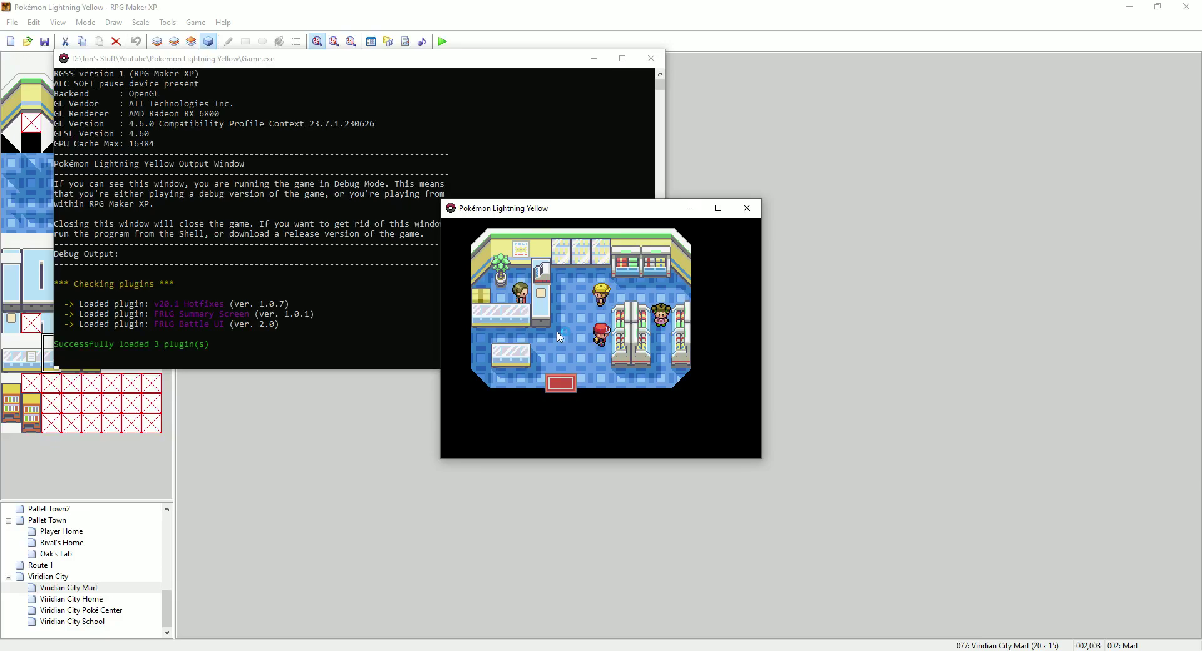
Walk to the low glass display counter near the Mart's entrance and test its interaction text
key("Left")
key("Left")
key("Left")
key("Down")
key("Left")
key("Return")
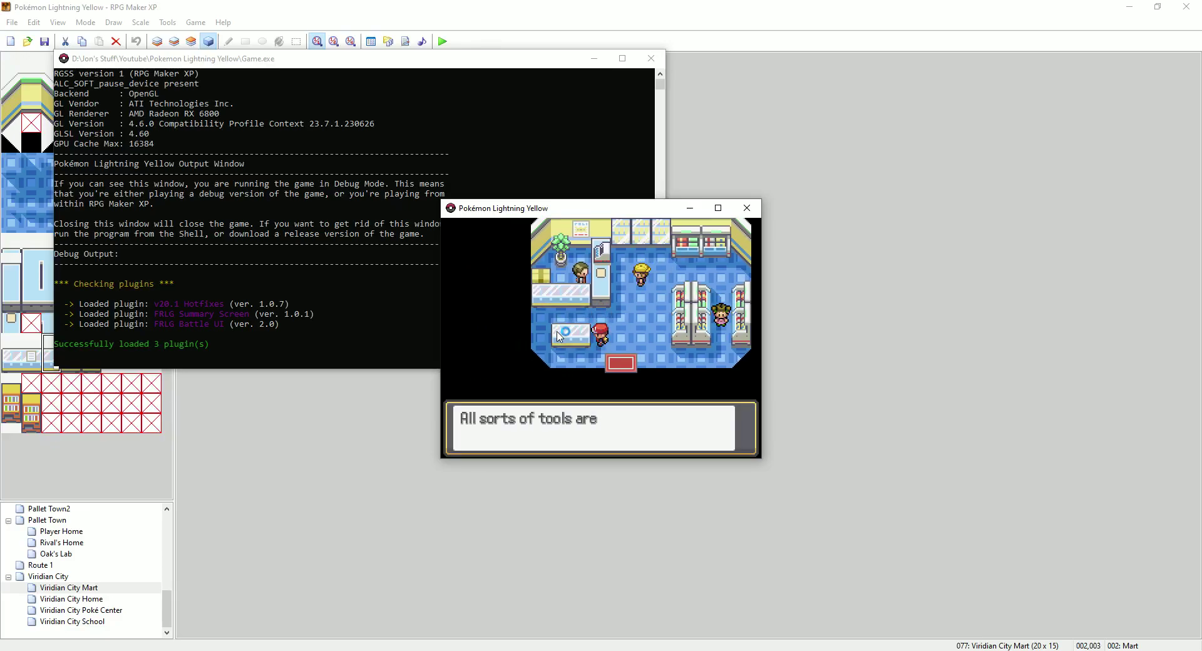
key("Return")
Leave and re-enter the Mart, approach the clerk and check the dialogue given after the parcel has been received
key("Right")
key("Down")
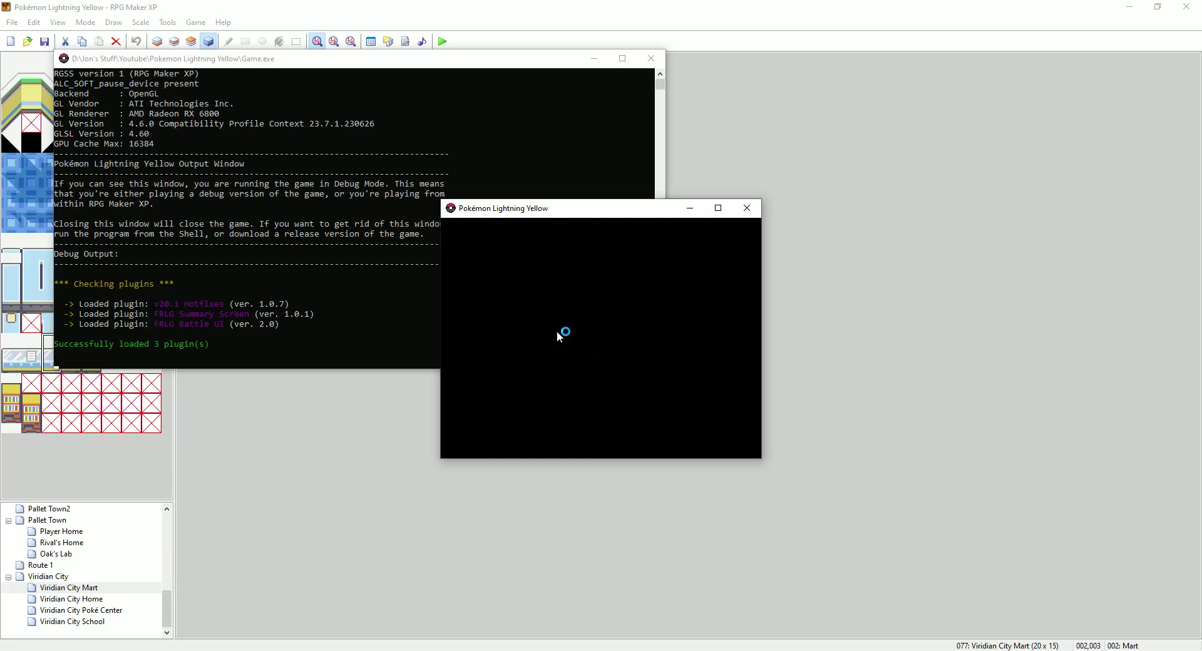
key("Up")
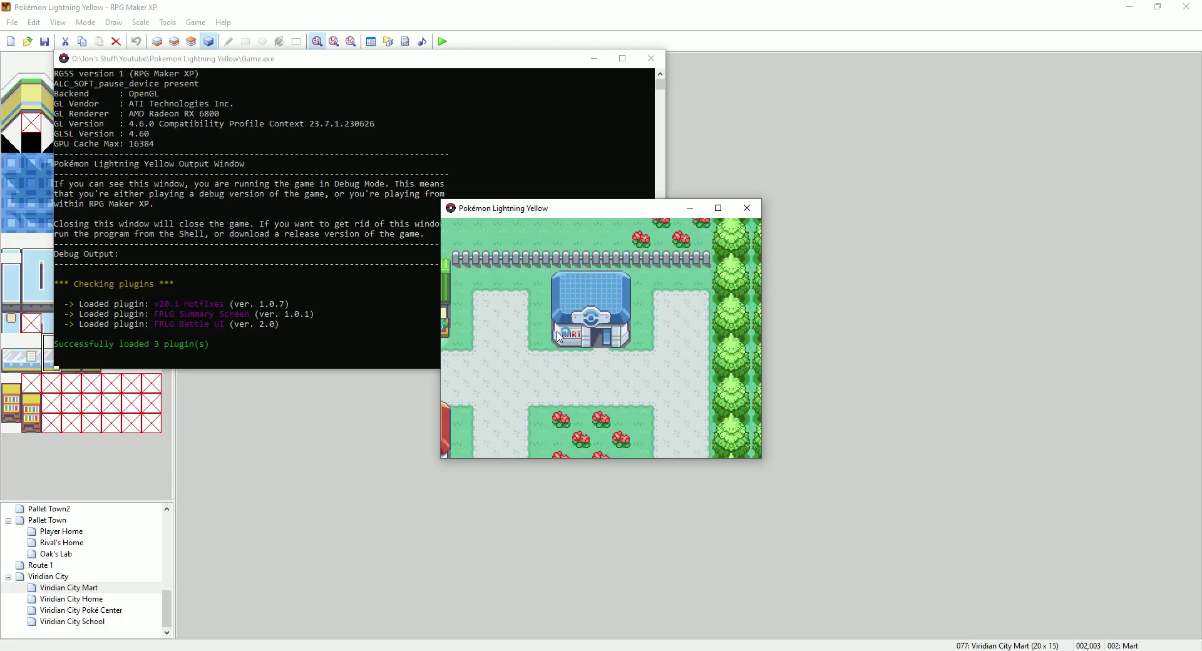
key("Up")
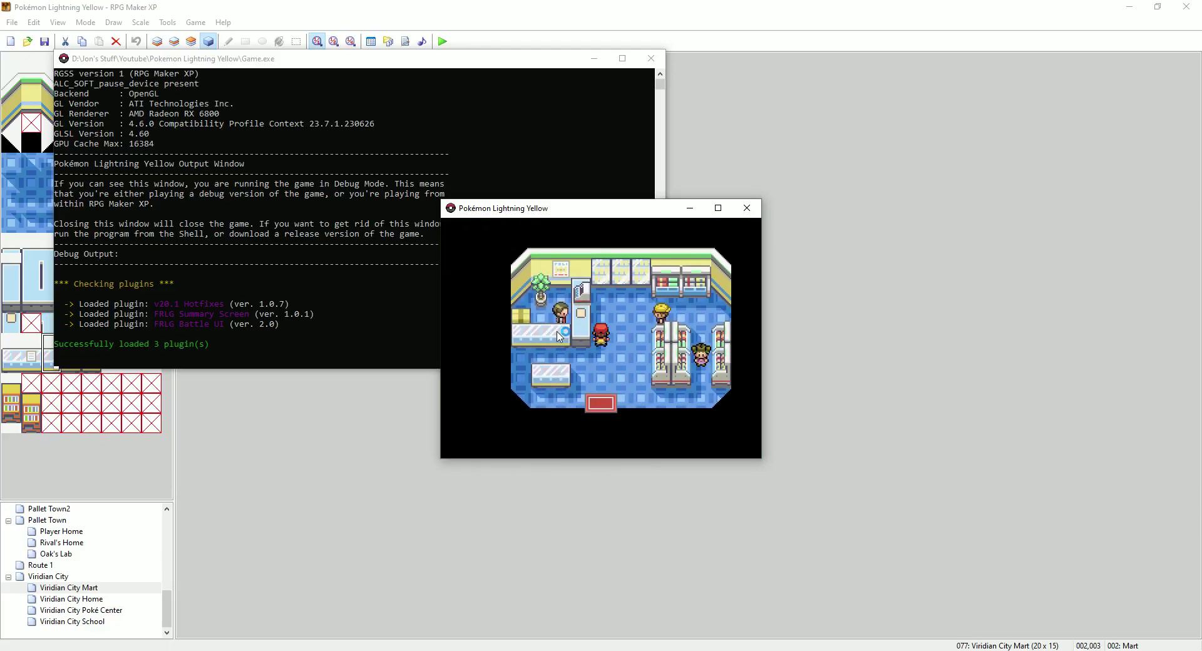
key("Return")
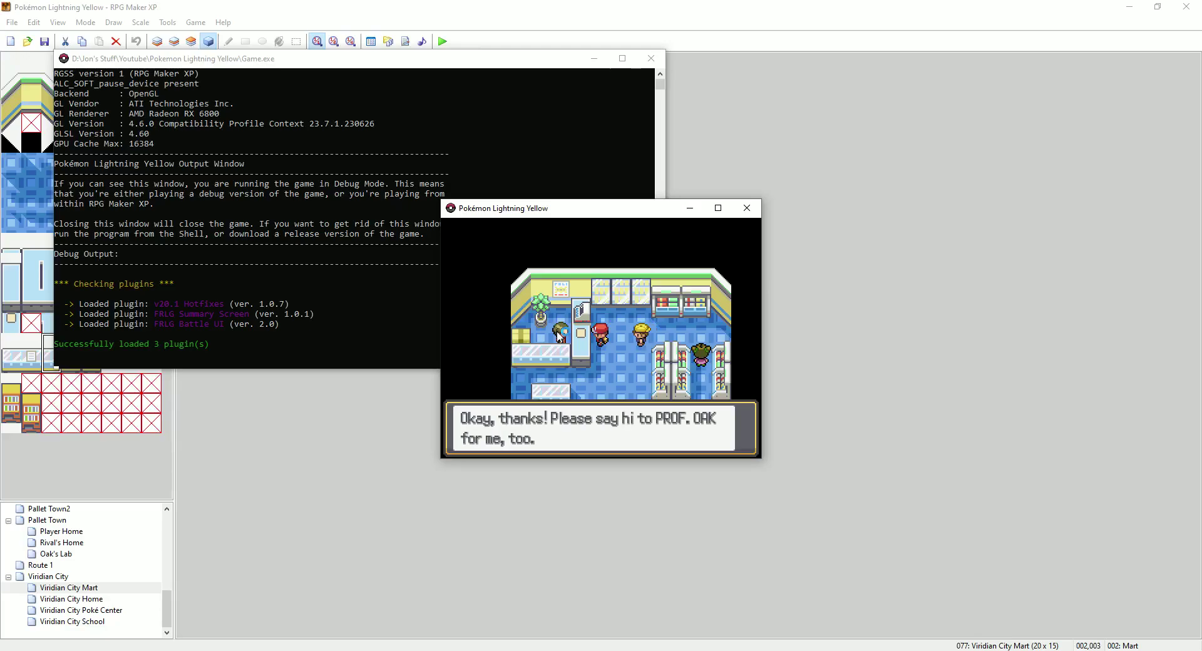
key("Return")
Leave the Mart, walk west across Viridian City to its western grass area and close the playtest
key("Down")
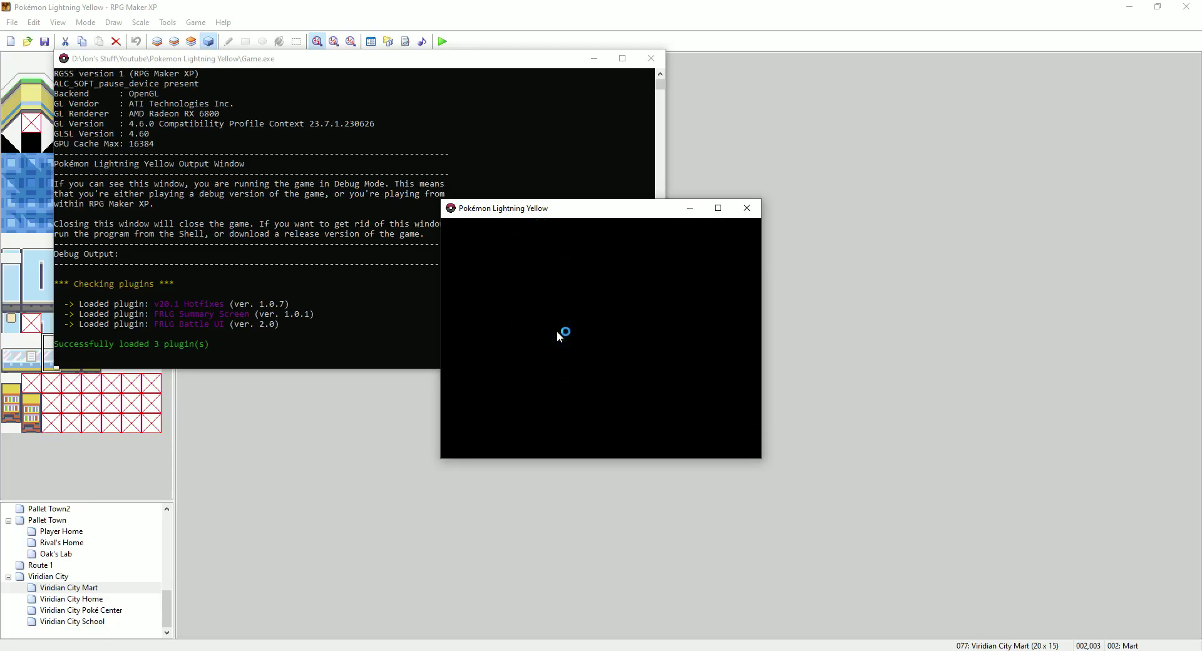
key("Down")
key("Left")
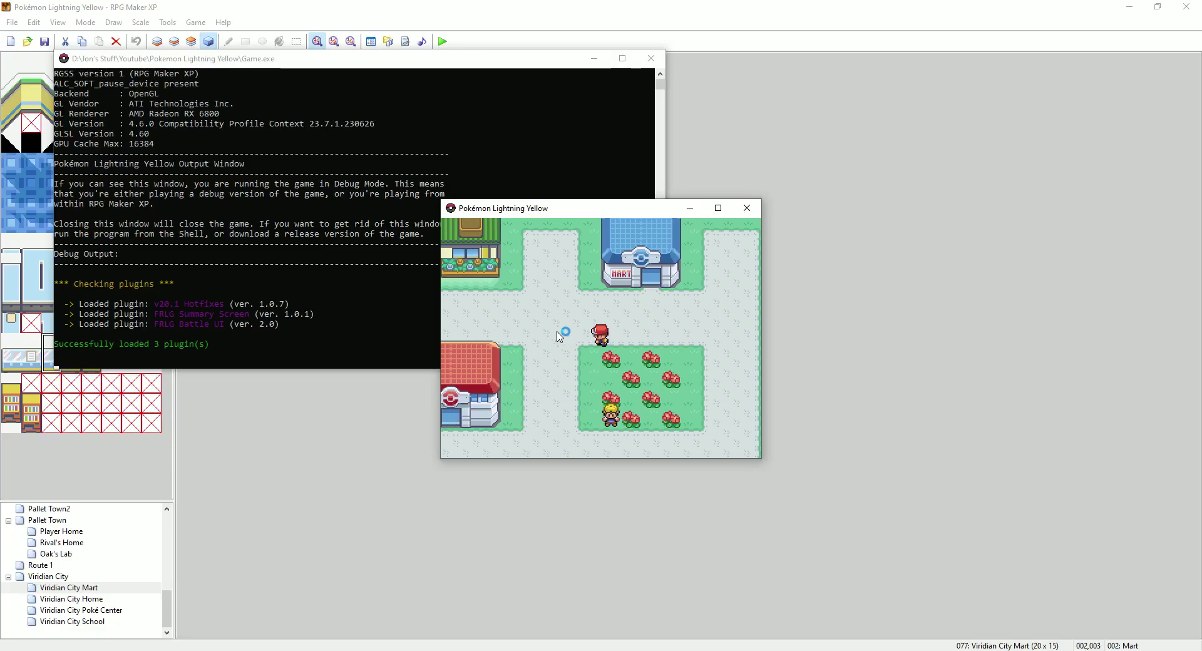
key("Left")
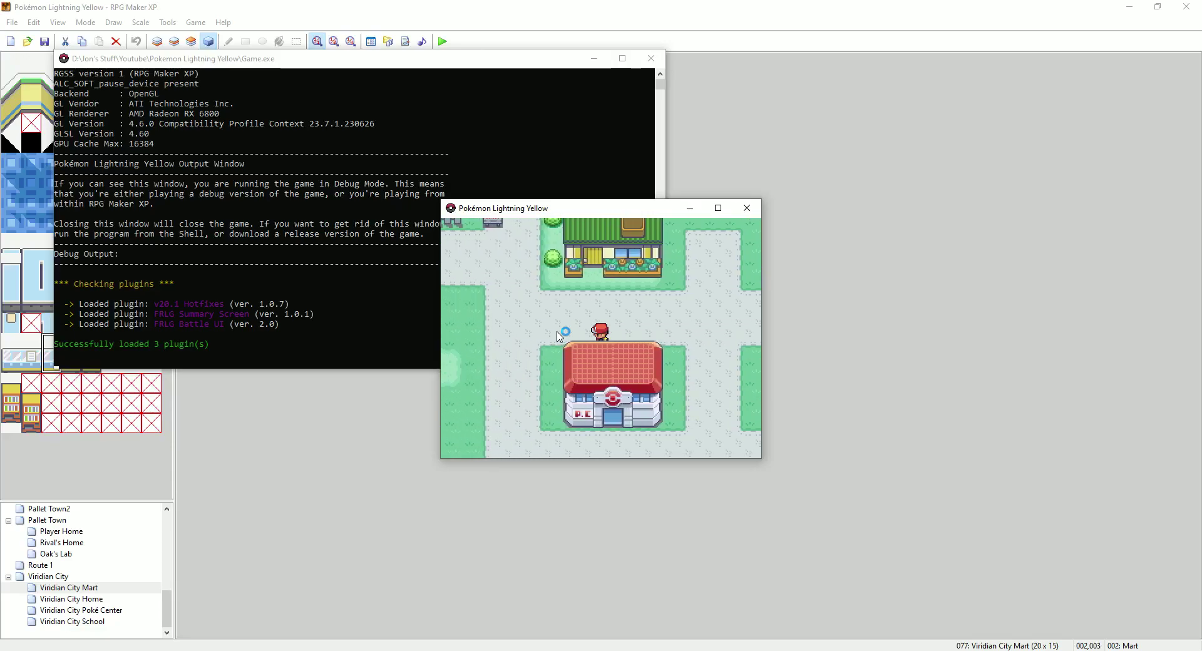
key("Left")
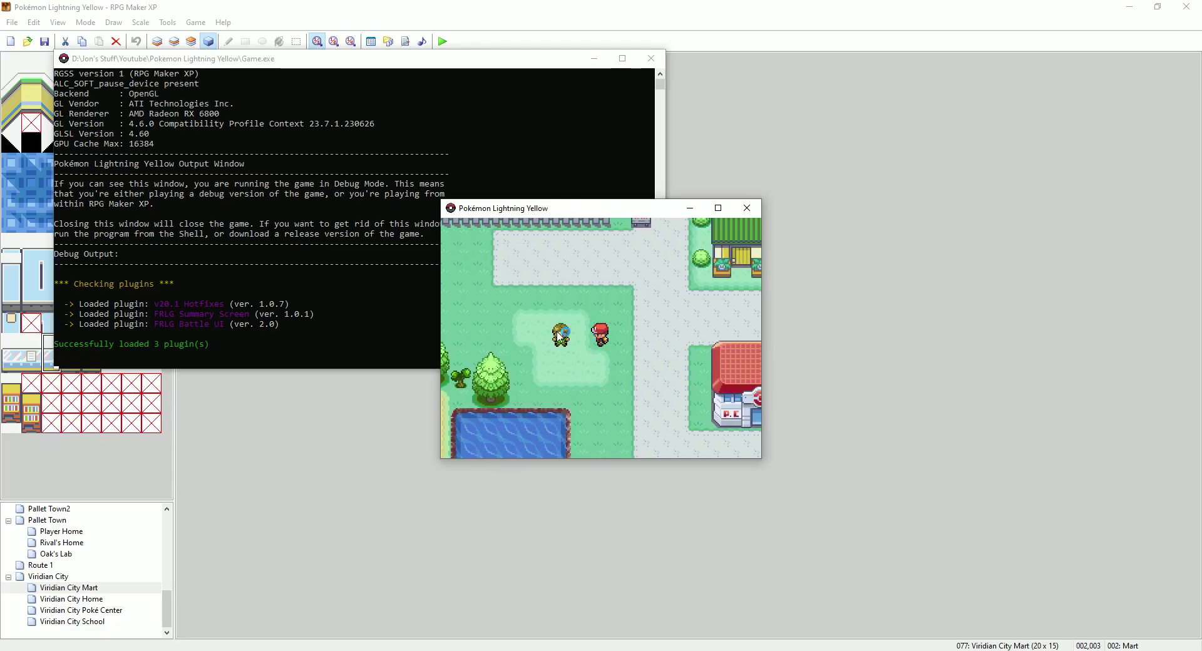
left_click(746, 209)
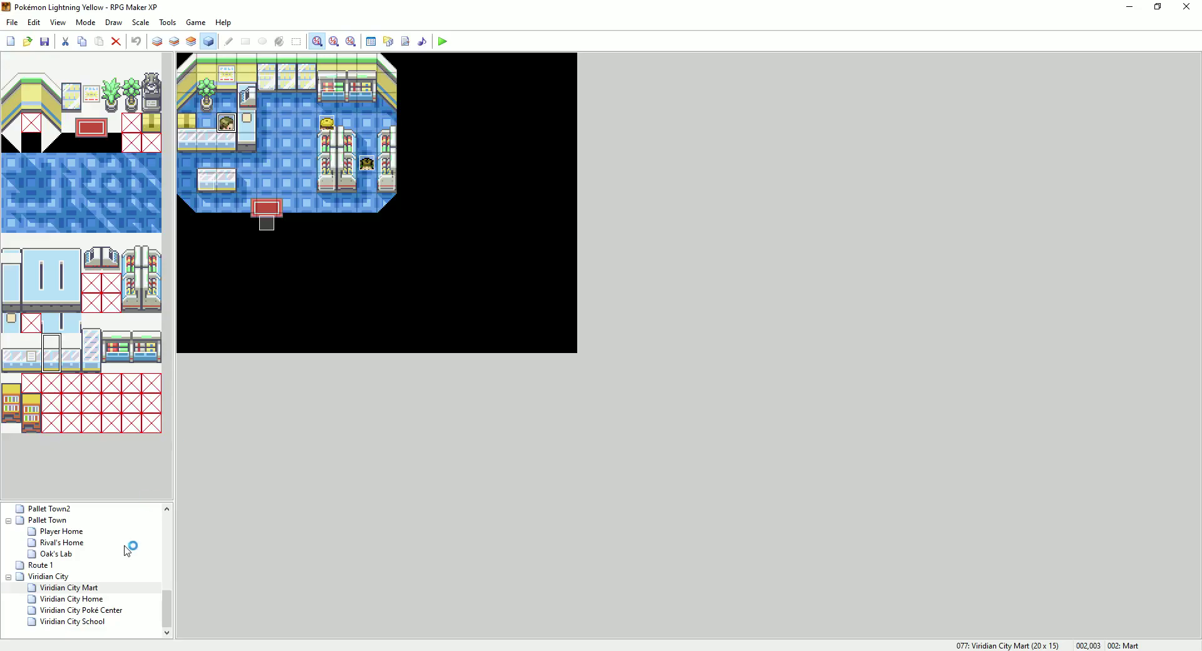
Collapse the Viridian City and Pallet Town branches of the map tree
left_click(8, 577)
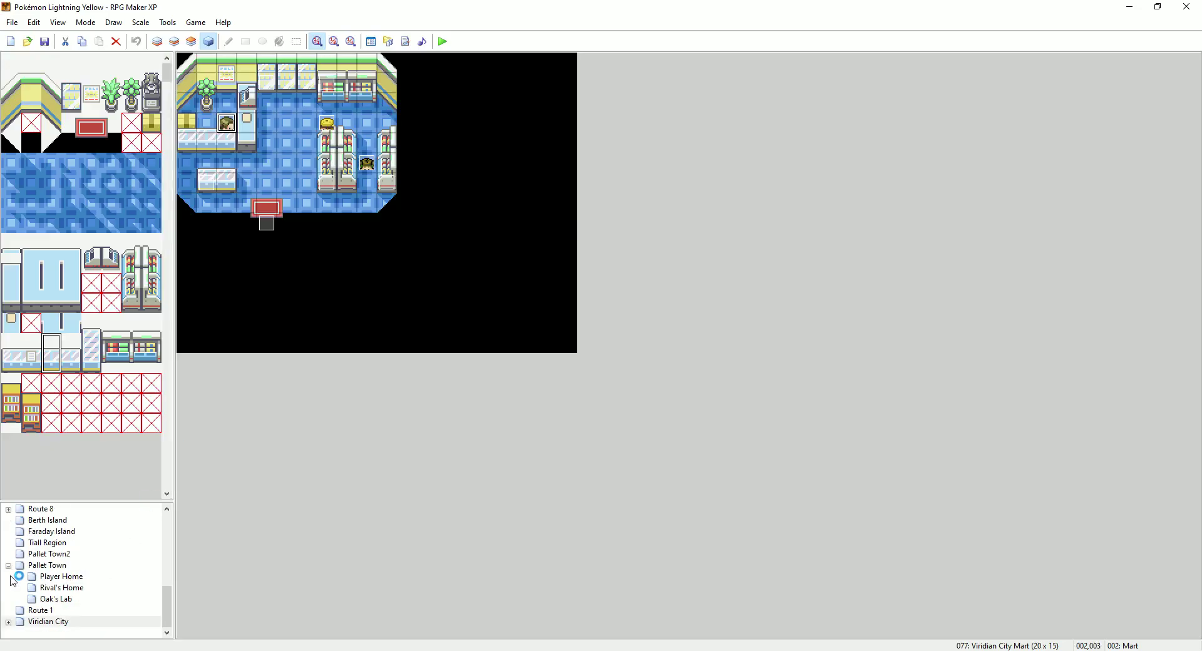
left_click(10, 566)
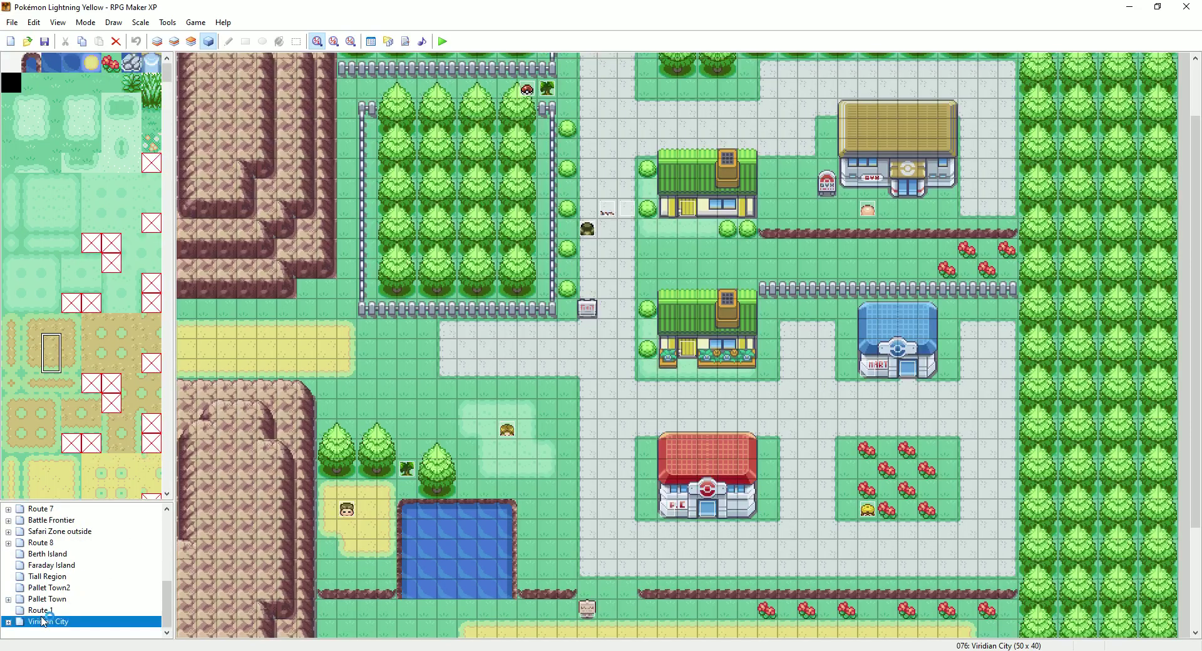
Start a new map under the project root, name it Route 22 and set its size to 60 x 60 tiles
scroll(67, 588, "up", 5)
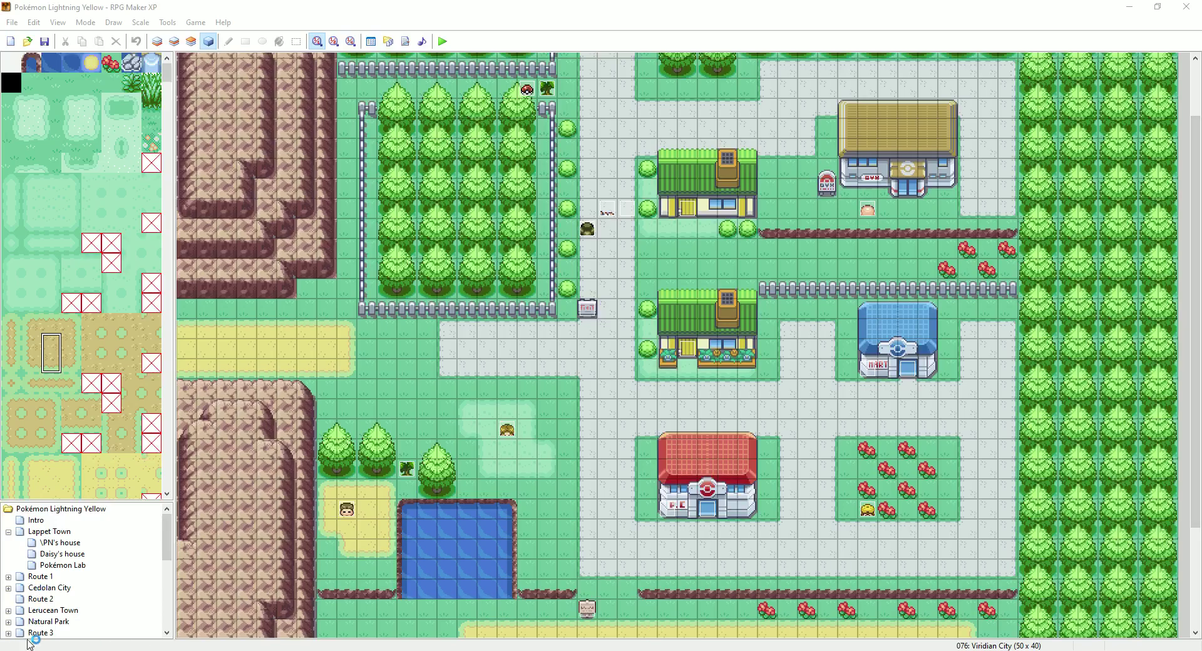
right_click(67, 512)
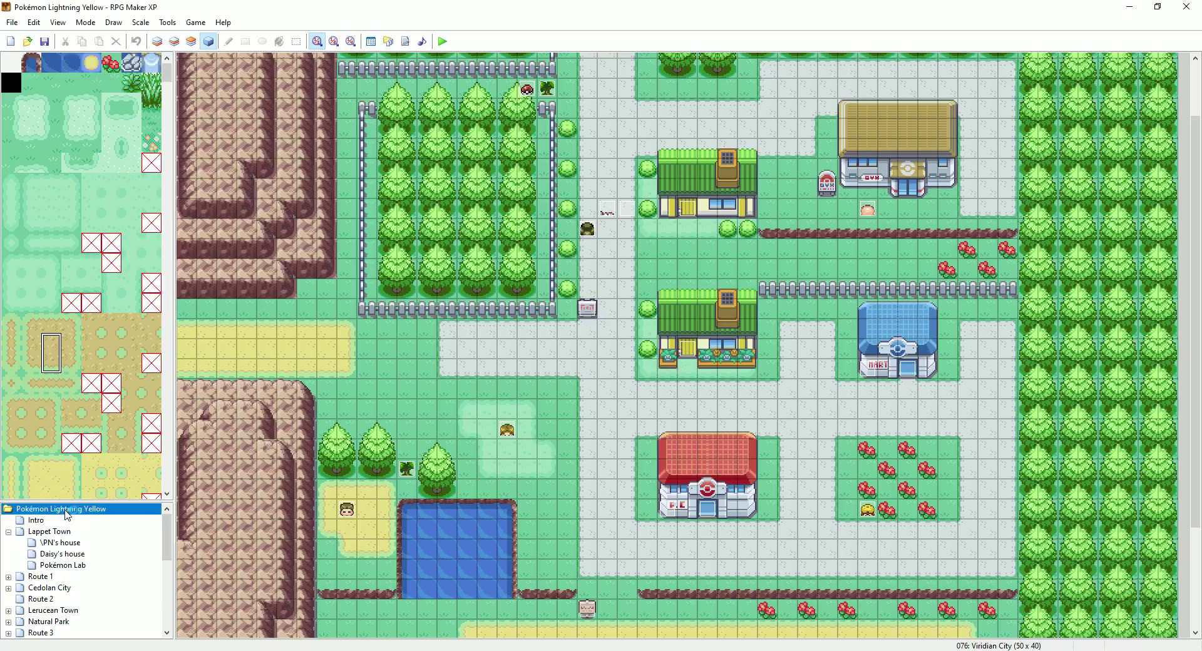
left_click(89, 524)
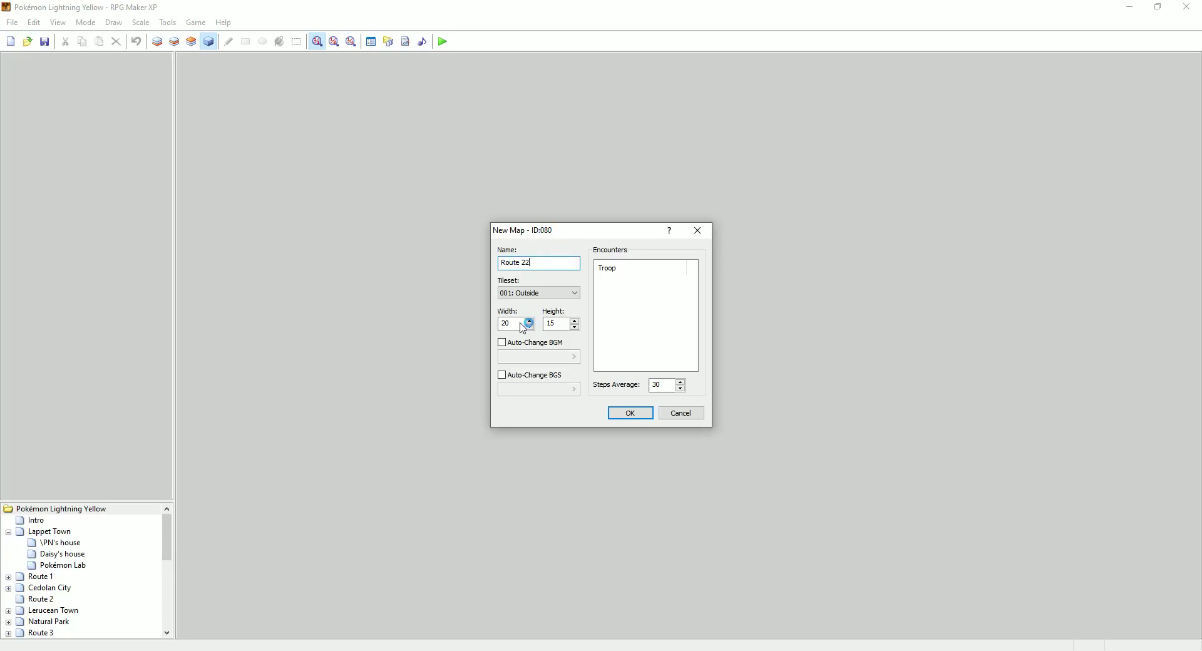
left_click_drag(515, 324, 492, 330)
left_click_drag(565, 333, 550, 331)
Enable automatic background music with the Route 1 track at about 25% volume and create the Route 22 map
left_click(530, 344)
left_click(574, 356)
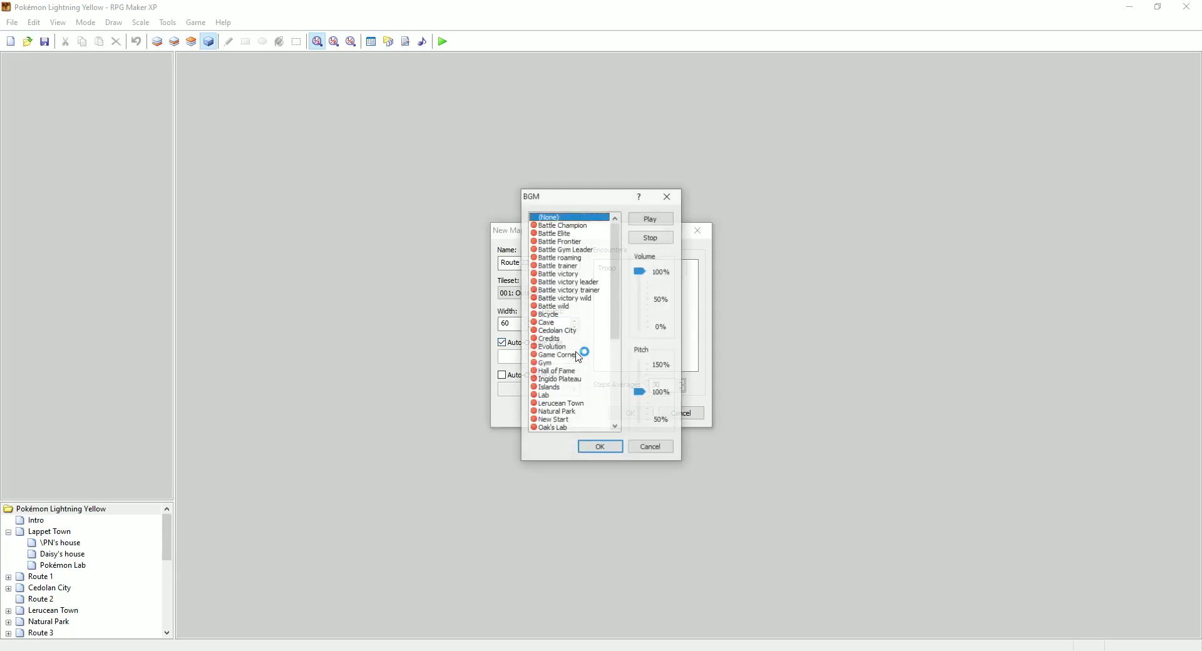
left_click_drag(618, 296, 612, 372)
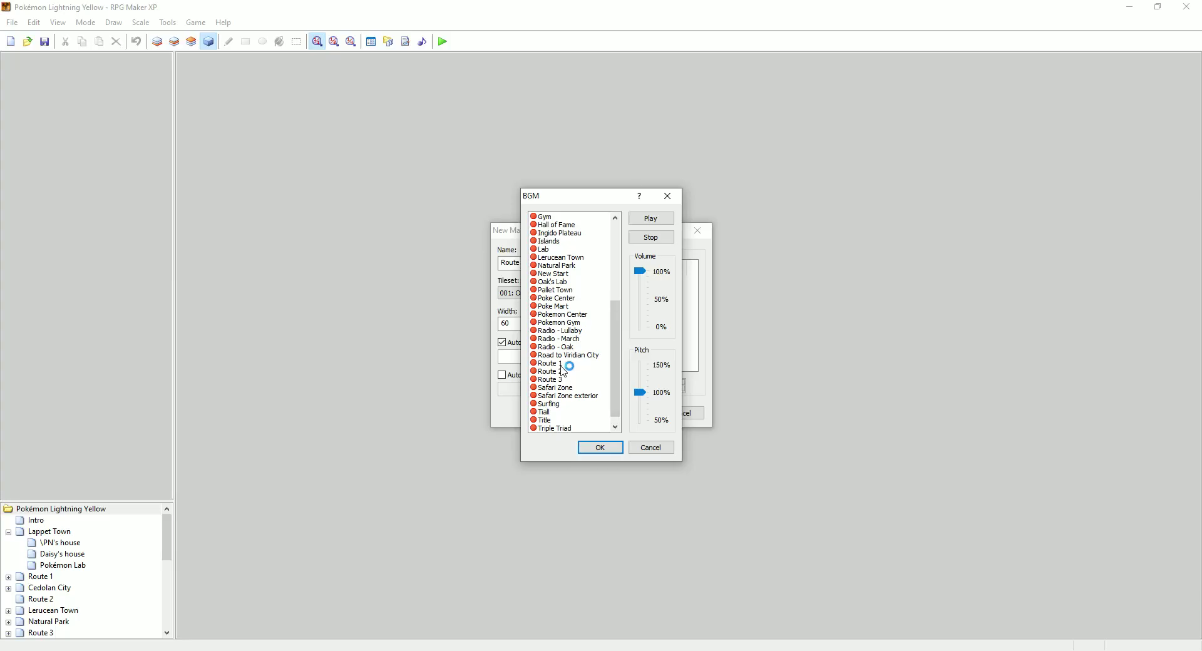
left_click(562, 364)
left_click_drag(640, 271, 646, 319)
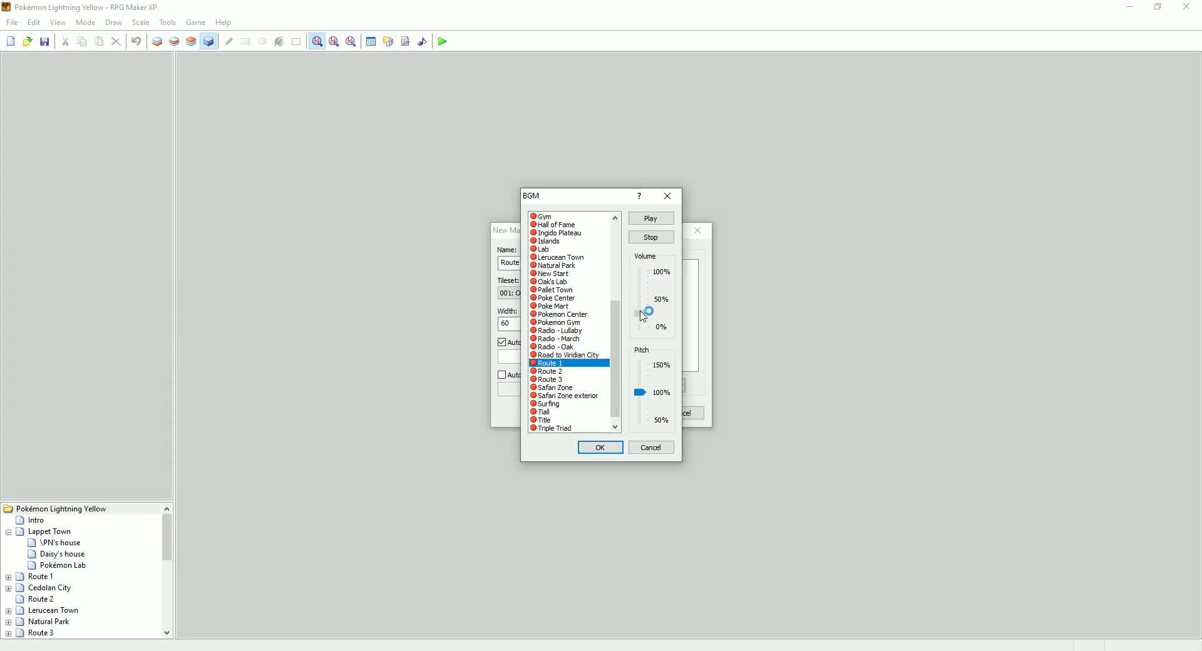
left_click(619, 447)
left_click(636, 411)
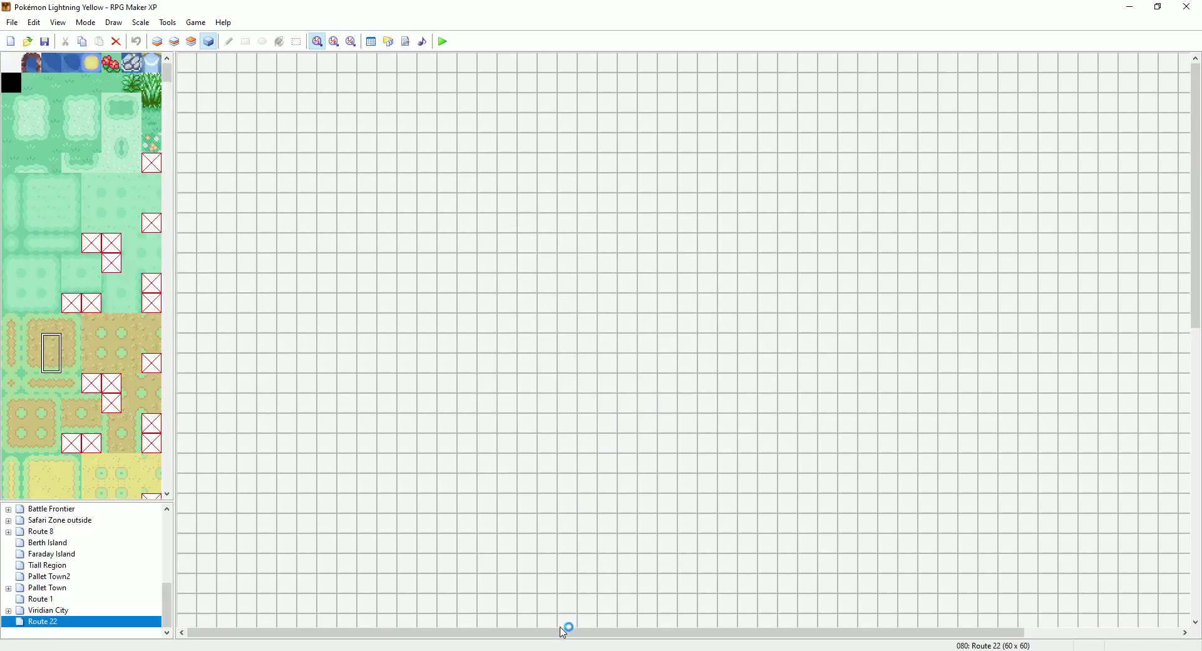
Fill layer 1 of the Route 22 map with the plain grass tile
left_click(157, 41)
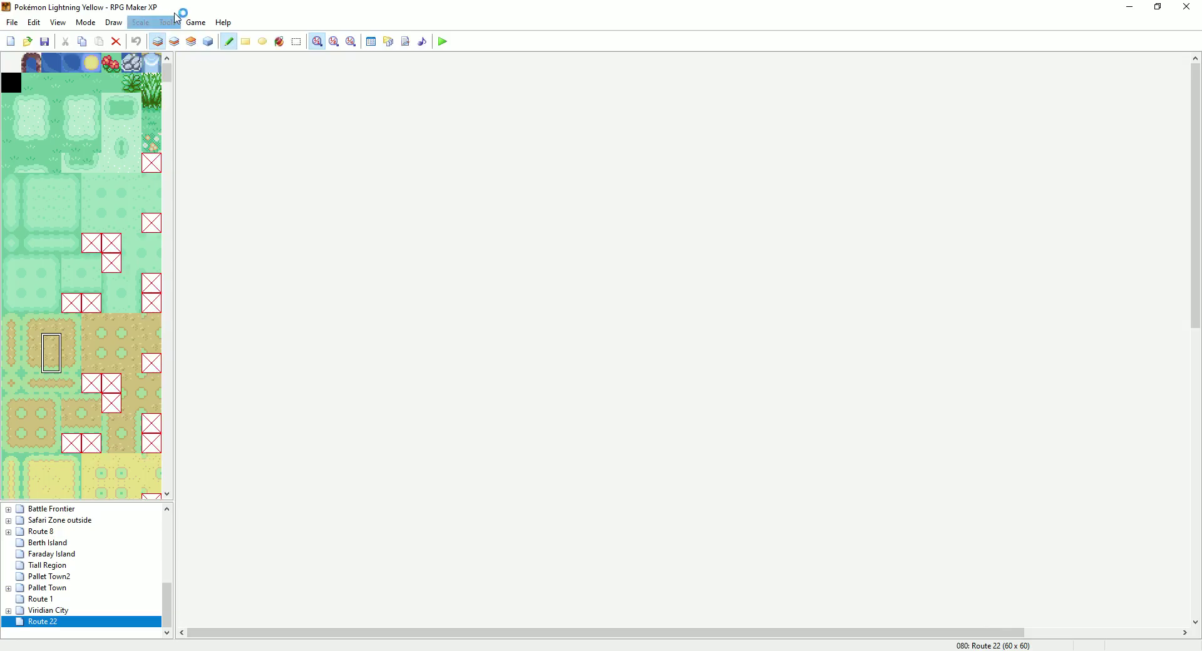
left_click(34, 85)
left_click(281, 44)
left_click(194, 66)
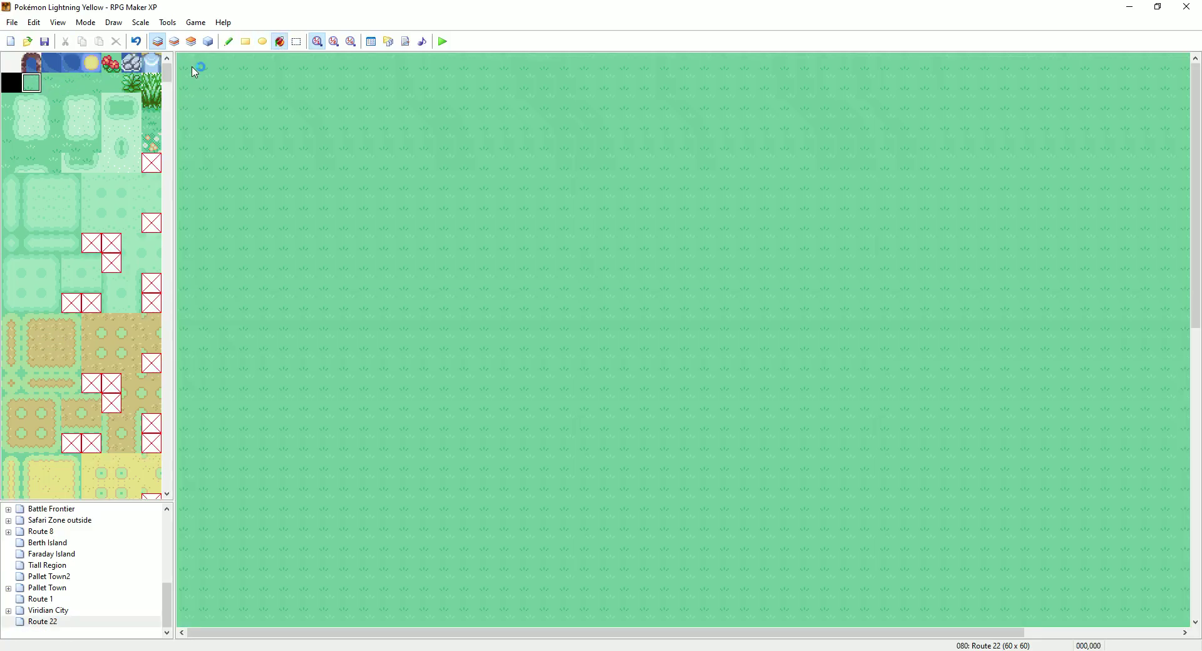
Place the centre tile of the brown rock mountain at the map's northwest corner (000,000) on layer 1 with the Pencil
left_click(229, 42)
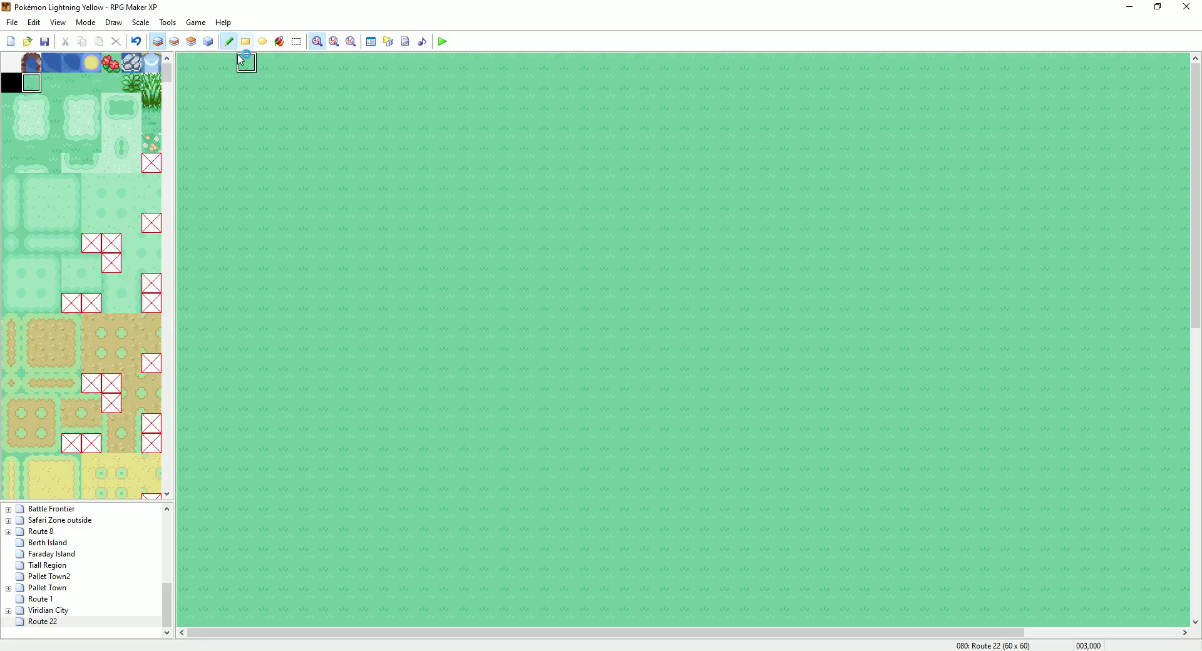
scroll(69, 237, "down", 8)
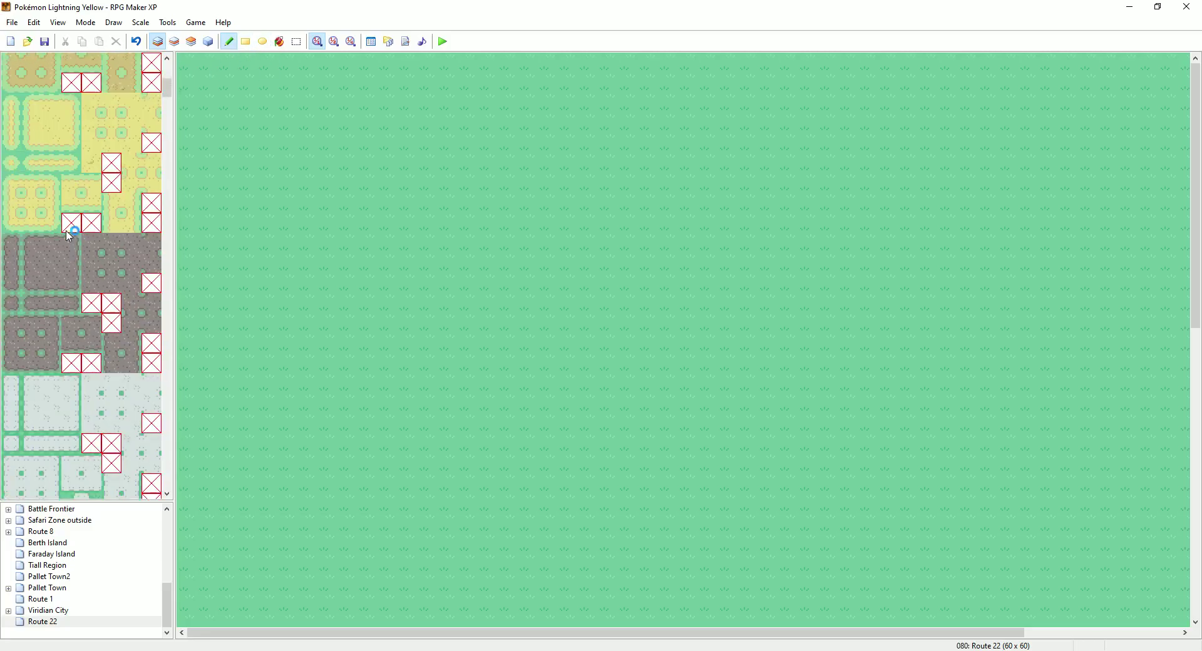
scroll(69, 240, "down", 10)
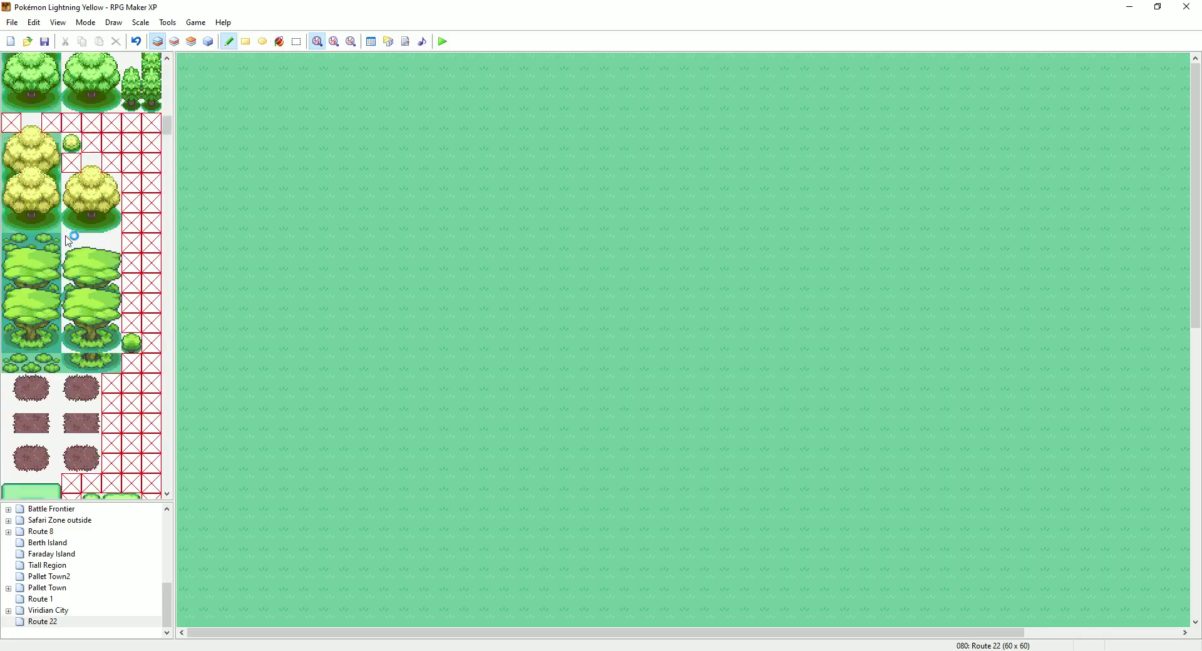
scroll(69, 238, "down", 8)
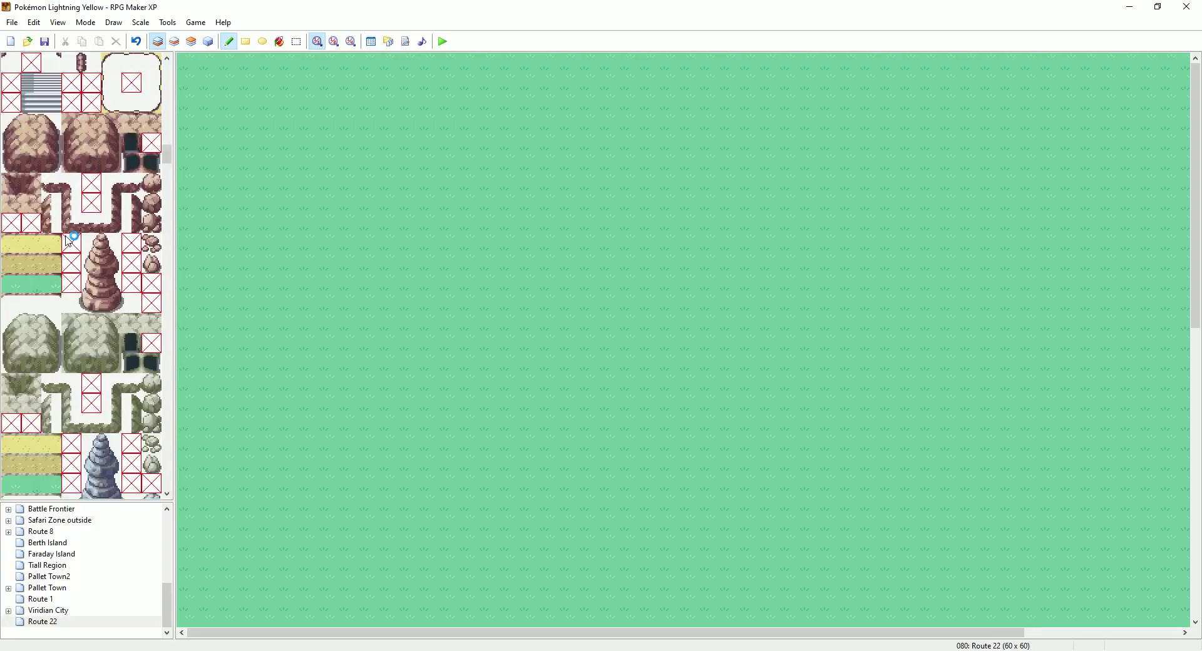
scroll(70, 236, "up", 2)
left_click_drag(94, 188, 107, 204)
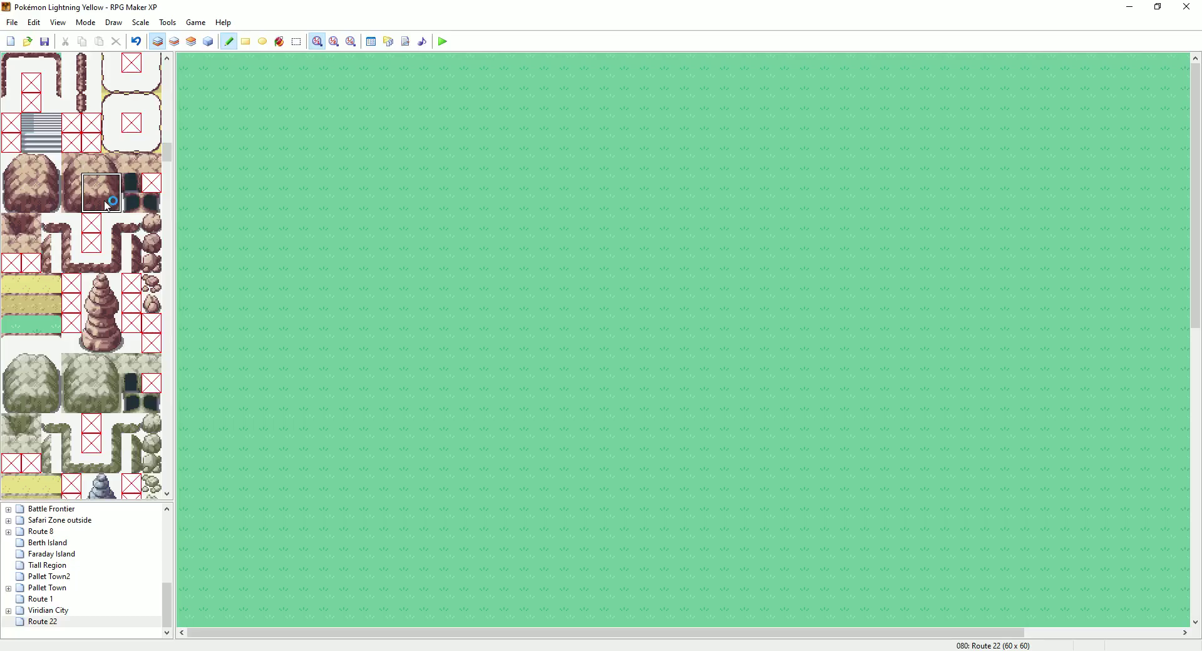
left_click(99, 183)
left_click(188, 64)
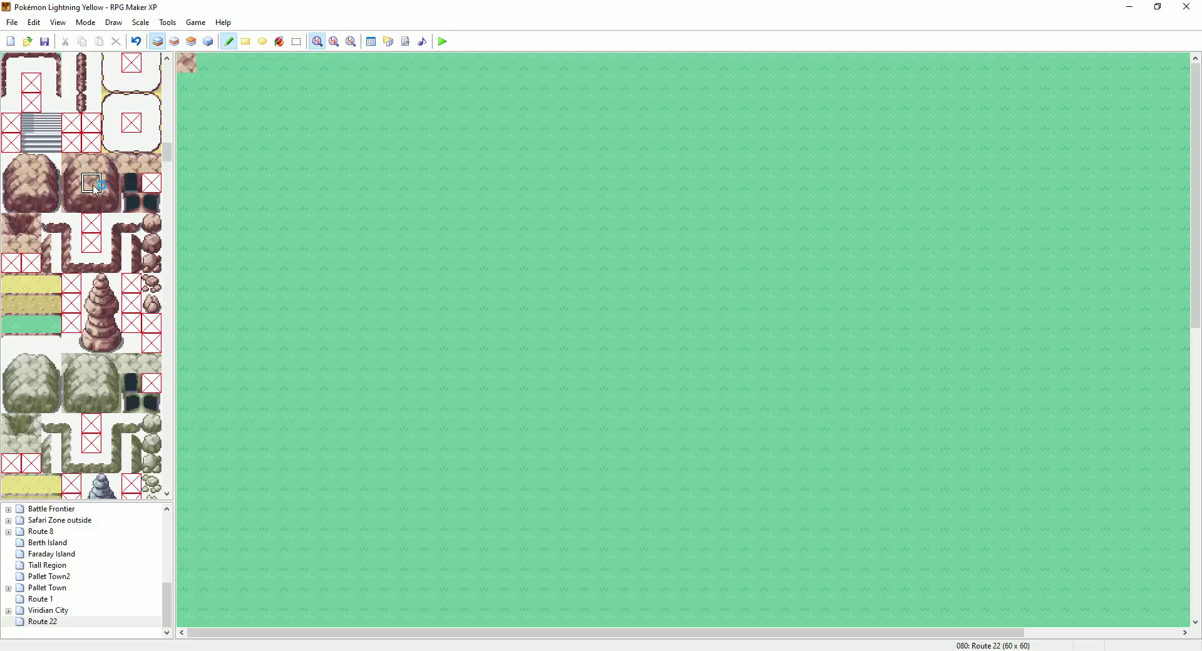
Extend the northwest corner rock into a 3 x 3 cliff block with its matching right and bottom edge tiles
left_click_drag(94, 187, 112, 199)
left_click(206, 83)
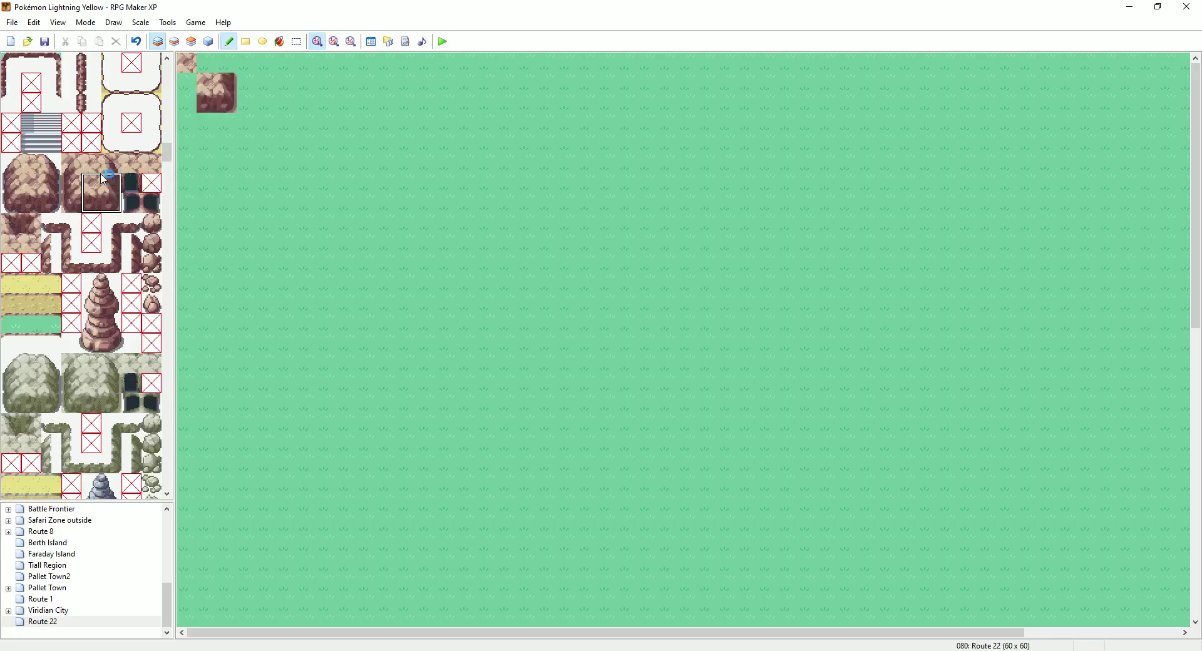
left_click_drag(96, 178, 107, 180)
left_click(203, 61)
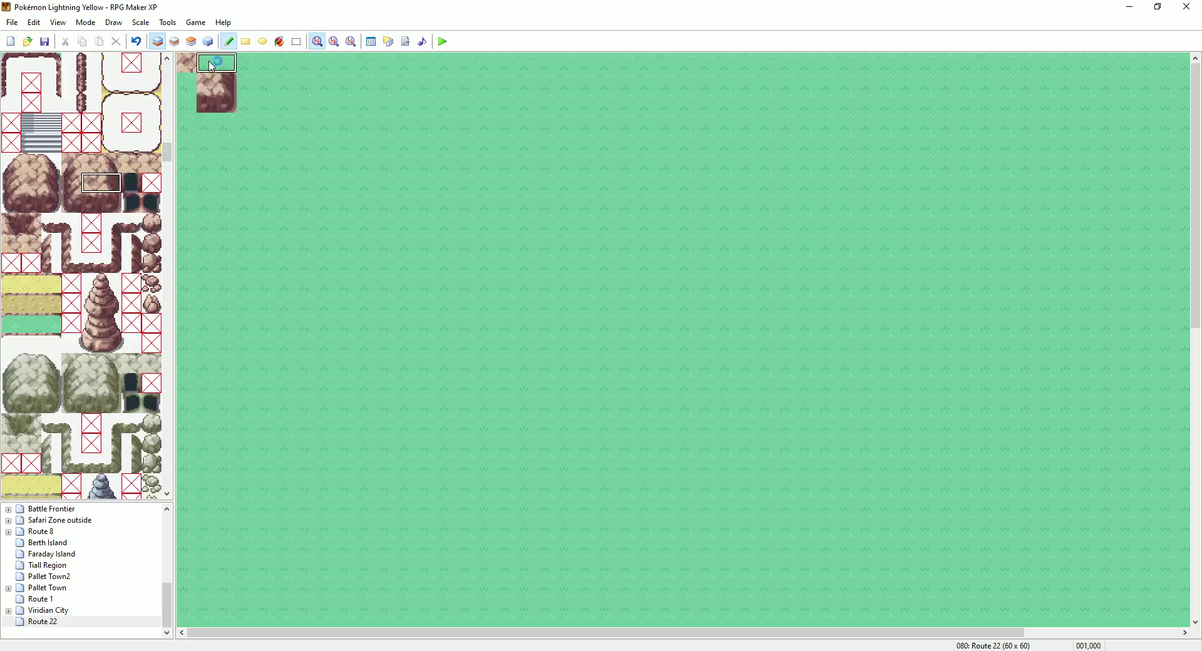
left_click_drag(90, 187, 94, 204)
left_click(187, 81)
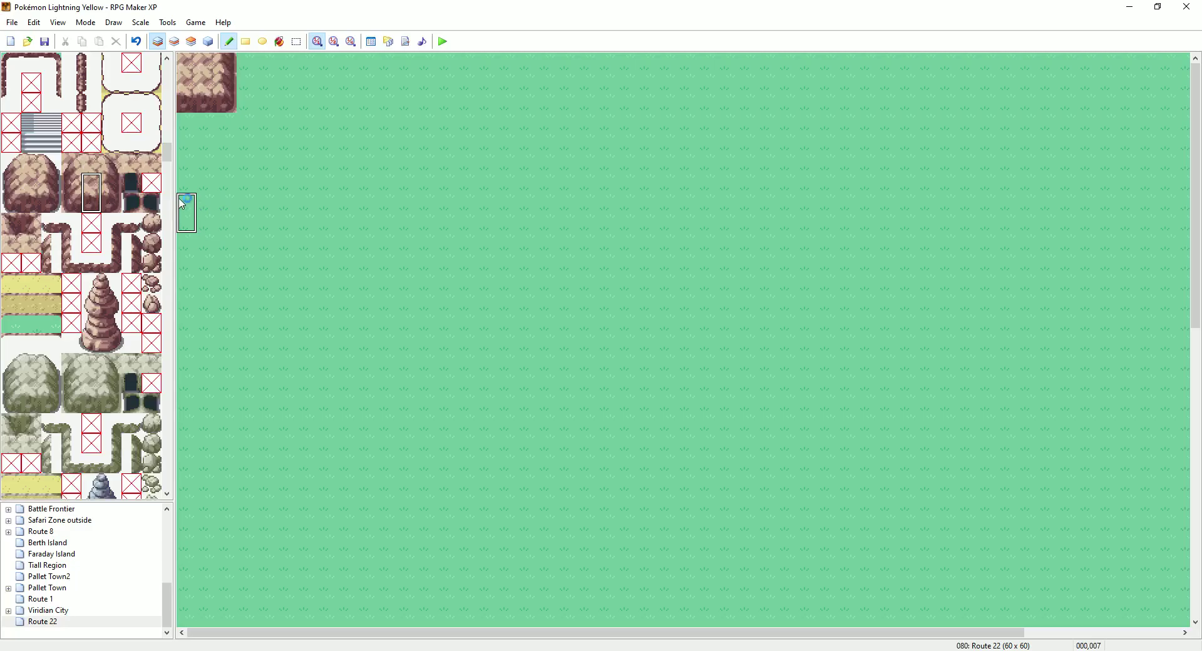
Wrap the cliff block's east and south sides on layer 2 with the rounded rock's side, corner and bottom tiles
left_click(52, 182)
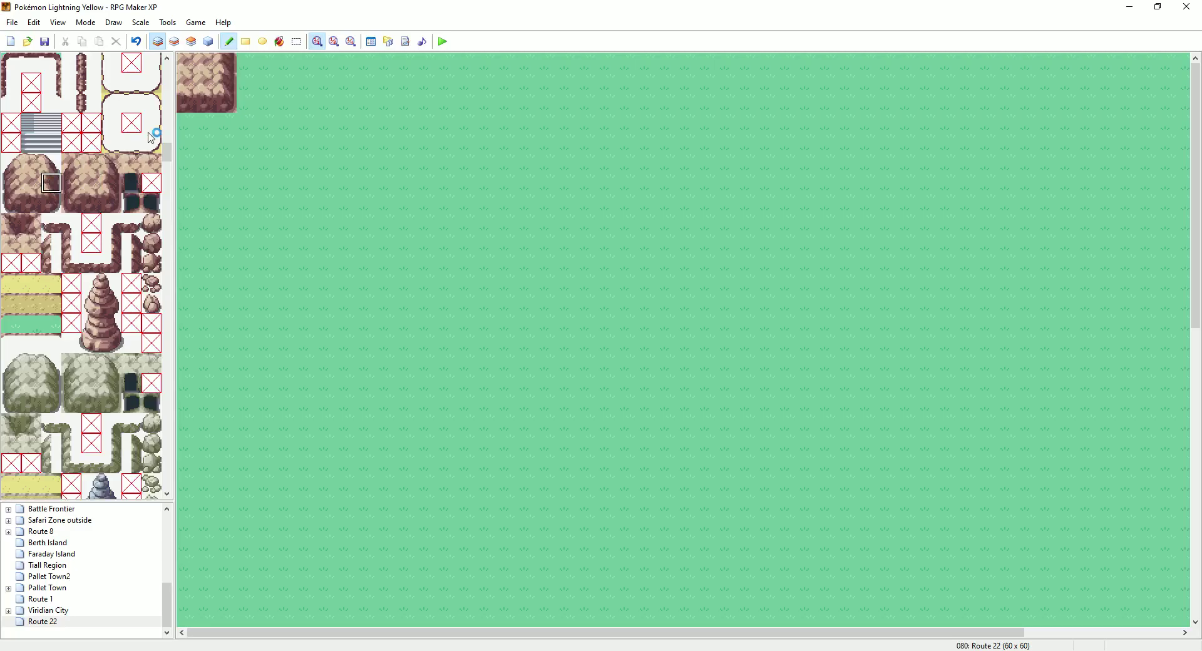
left_click(248, 71)
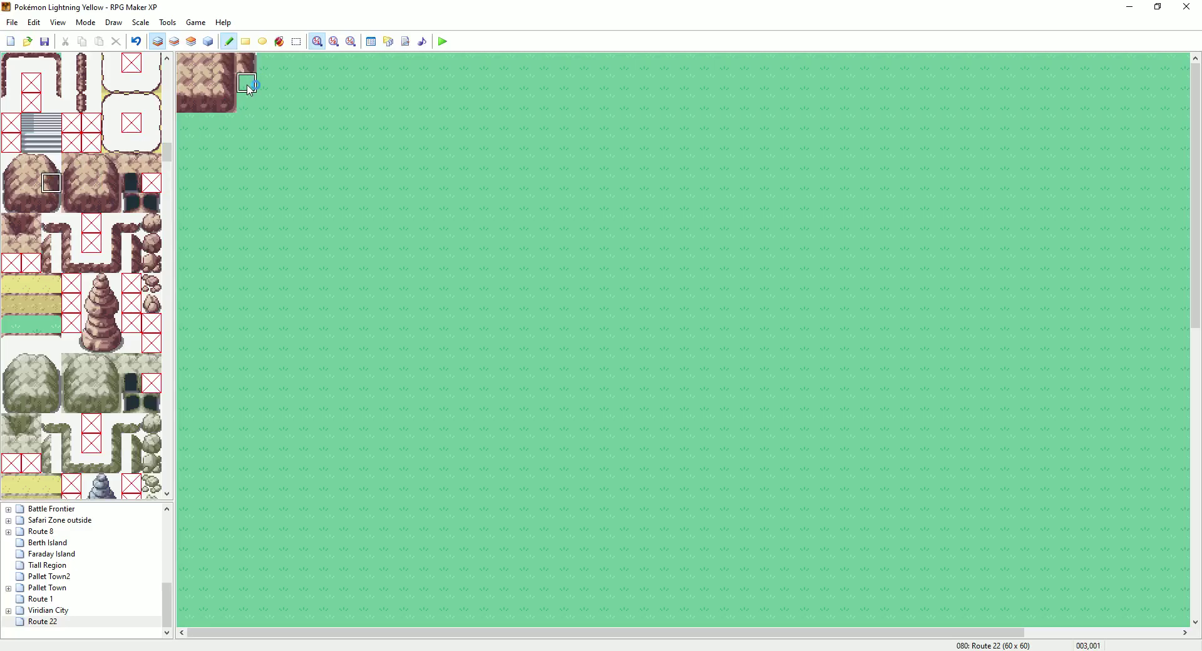
key("ctrl+z")
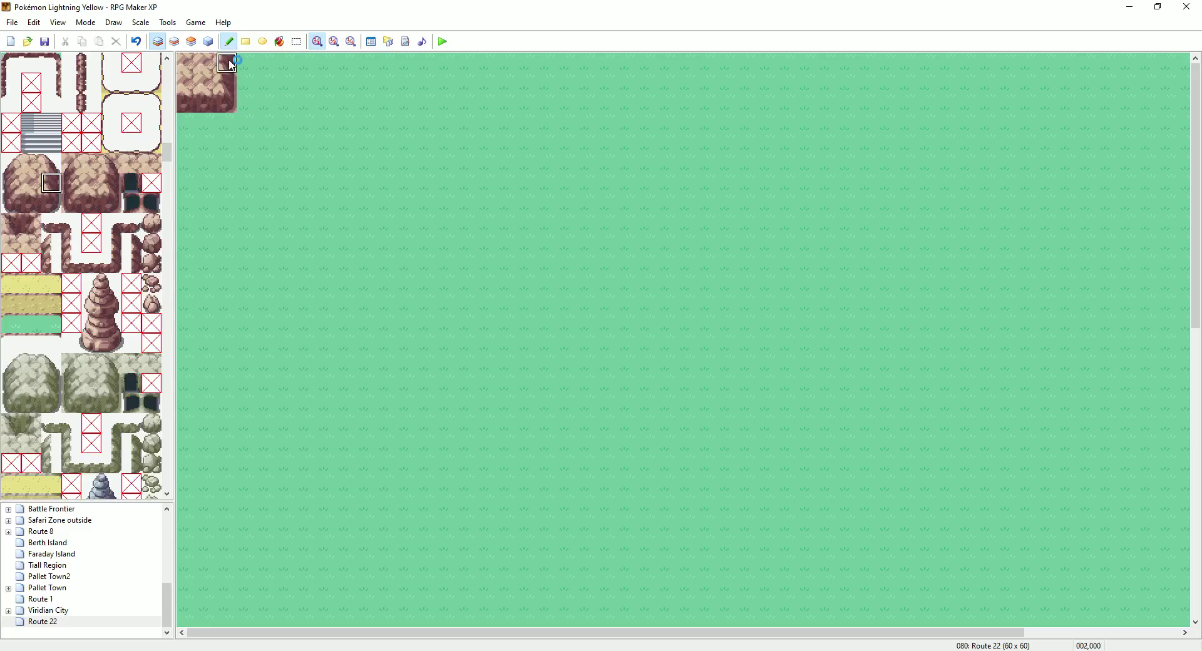
left_click(175, 42)
left_click(247, 63)
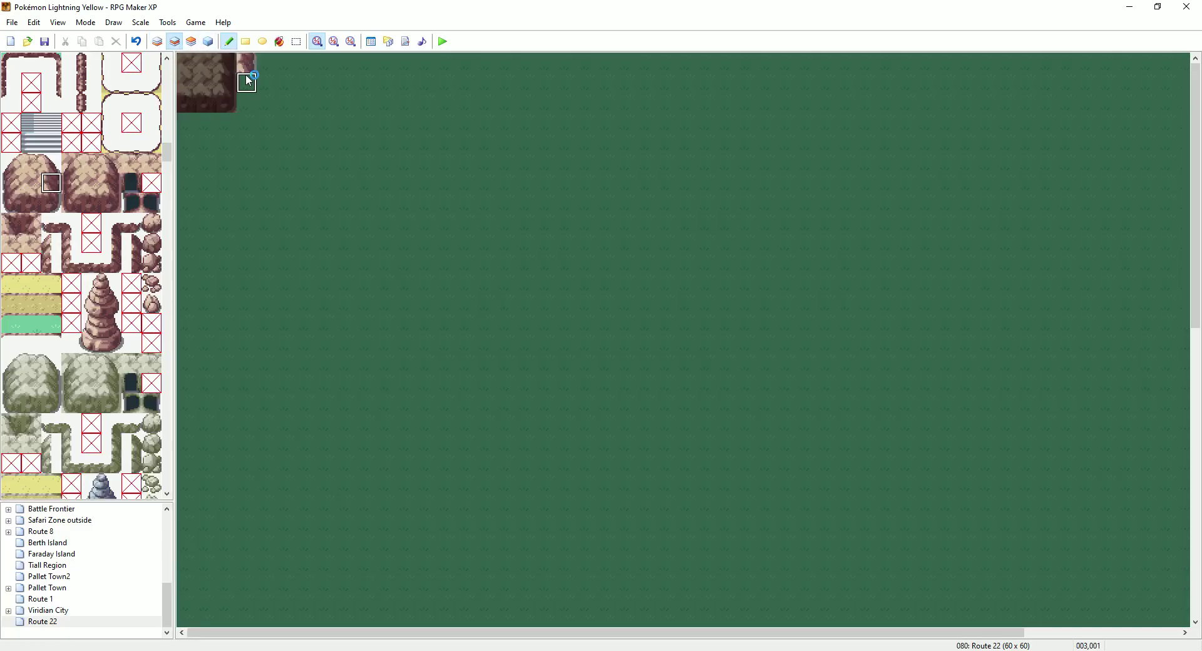
left_click(248, 80)
left_click(247, 104)
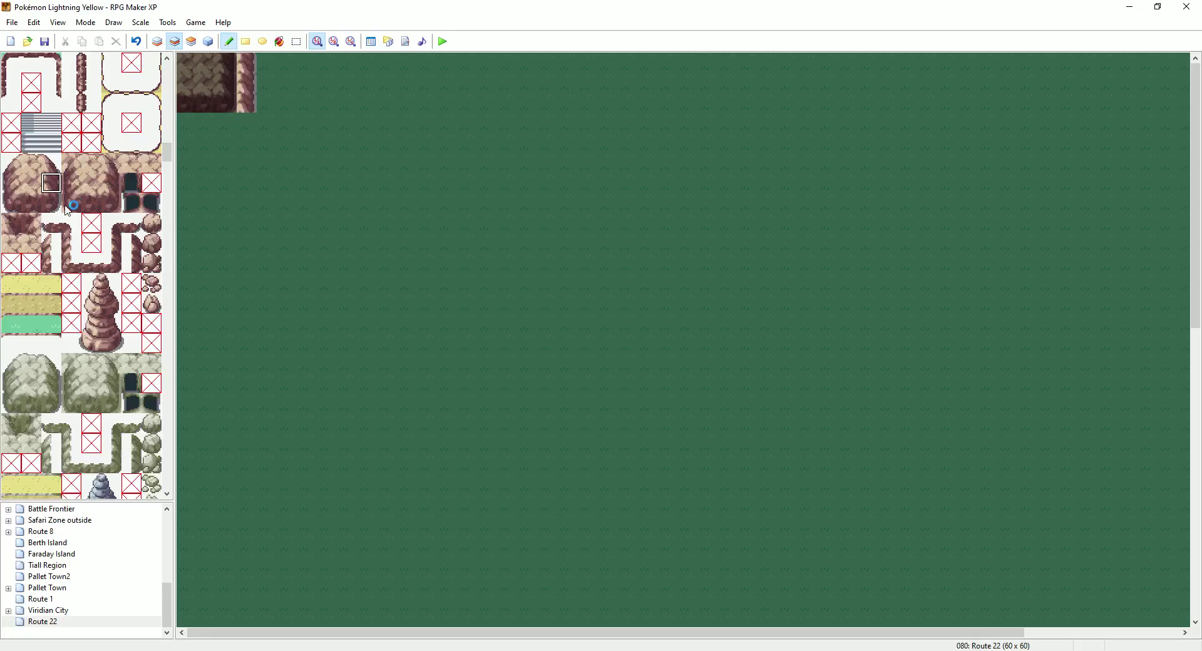
left_click(243, 125)
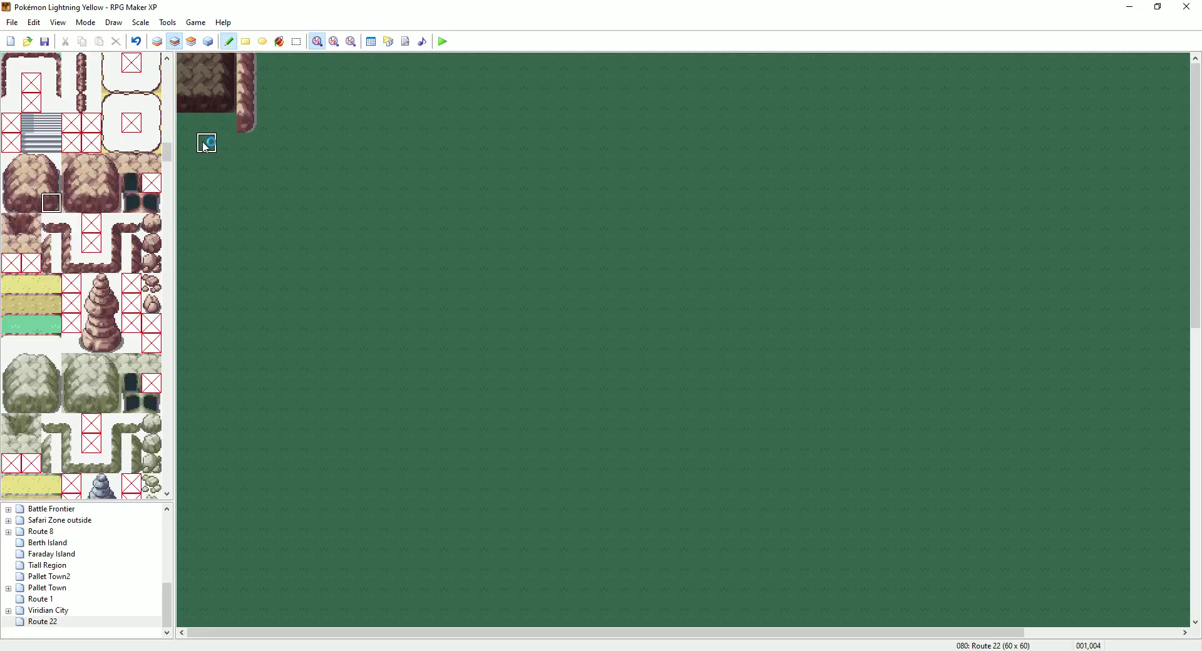
left_click(33, 202)
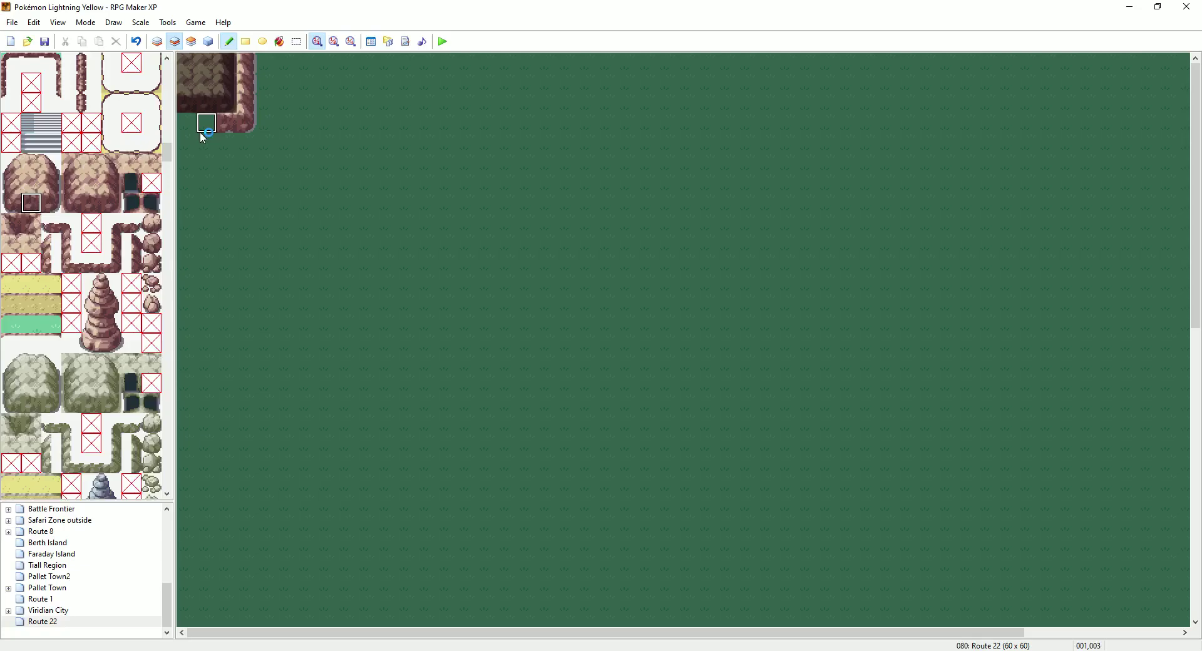
left_click(200, 132)
Overlay the rounded rock's top-right tile at 001,003 on layer 3 to form the corner of the outer cliff
left_click(192, 44)
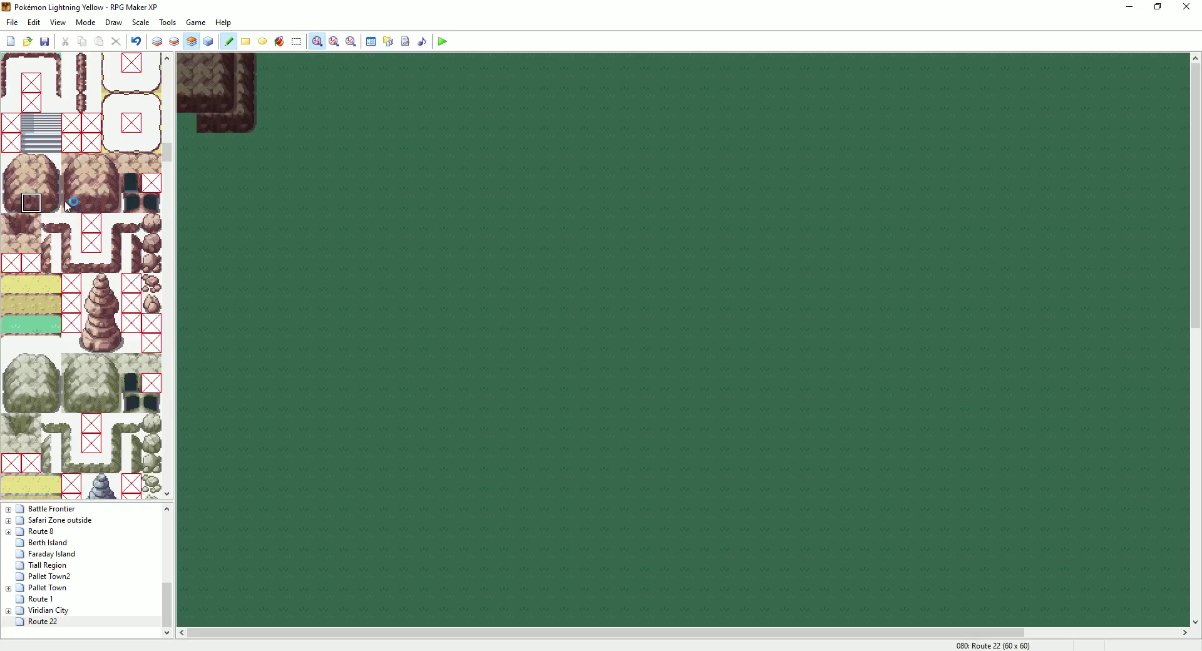
left_click(206, 128)
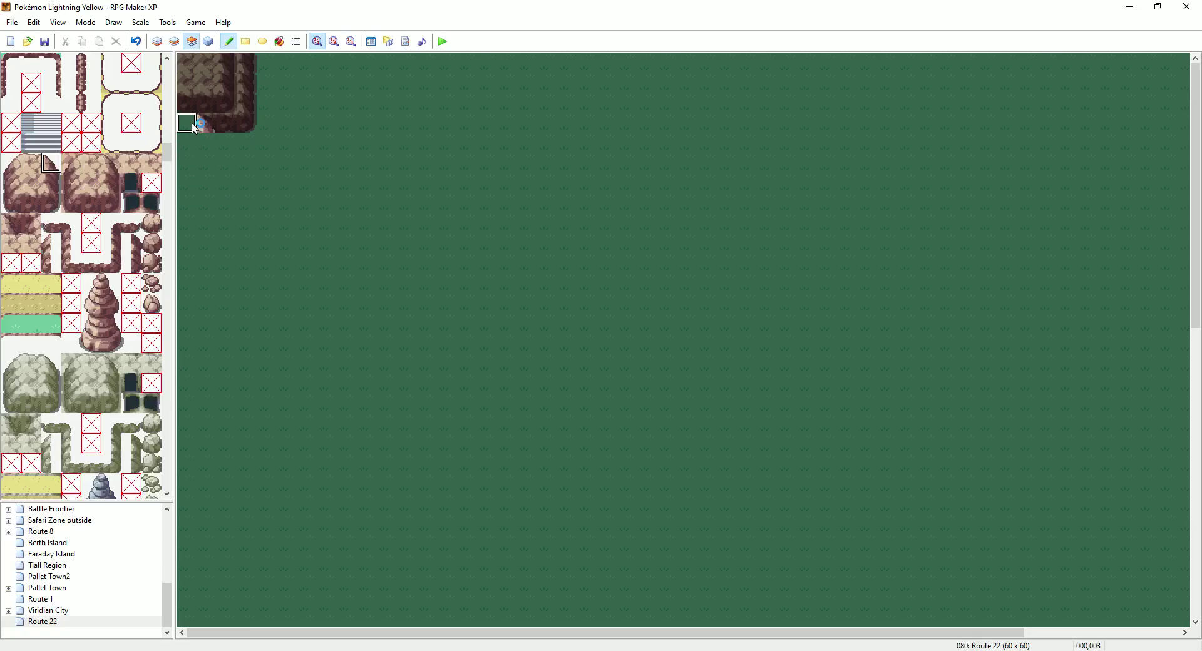
left_click(158, 42)
left_click(175, 42)
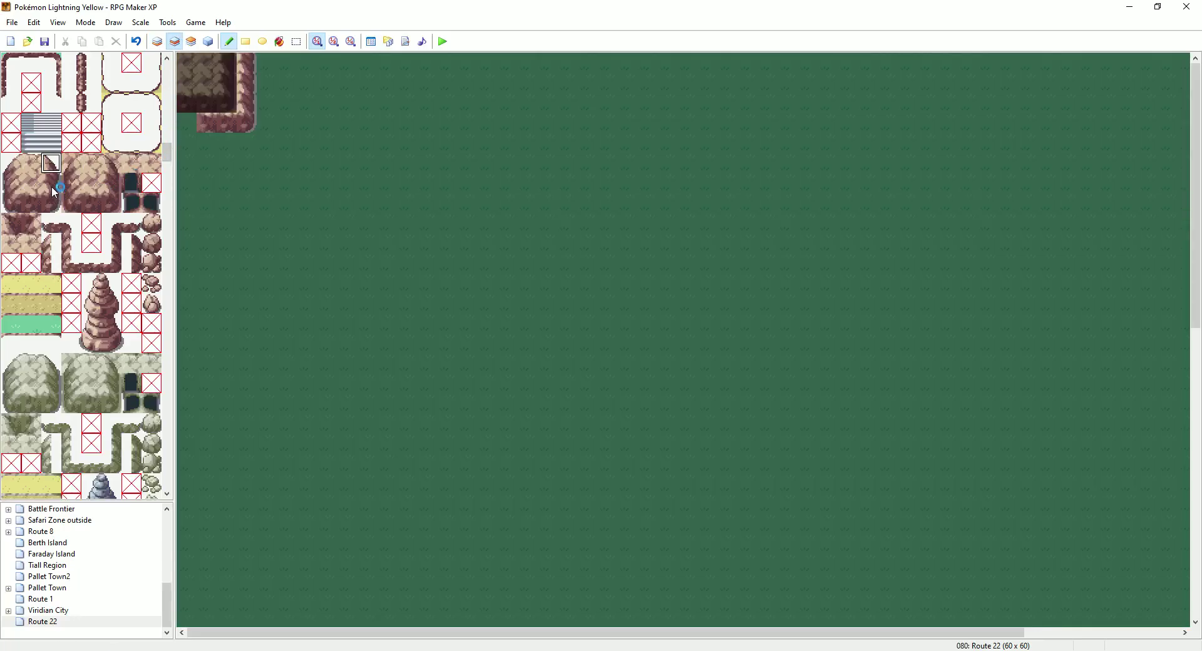
left_click(192, 42)
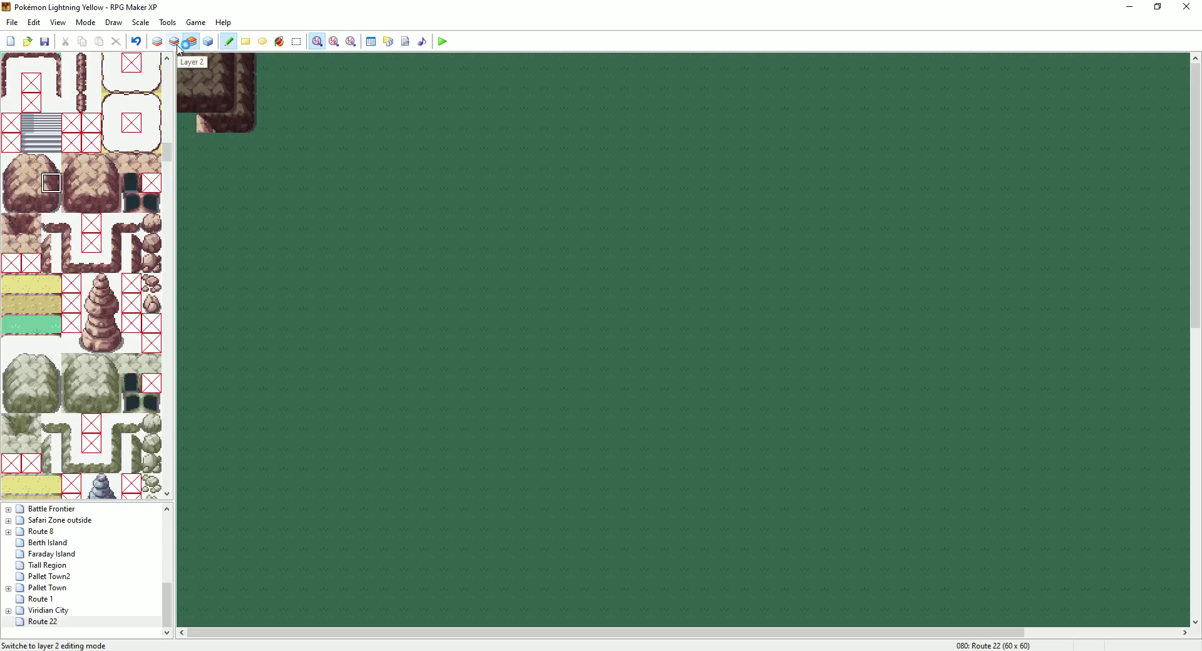
On layer 2, run the outer cliff's side tile down column 001 below the block, add its corner tile at the block's southwest, and return to layer 1
left_click(176, 43)
left_click(202, 148)
left_click(203, 165)
left_click(204, 183)
left_click(205, 203)
left_click(209, 226)
left_click(209, 245)
left_click(209, 264)
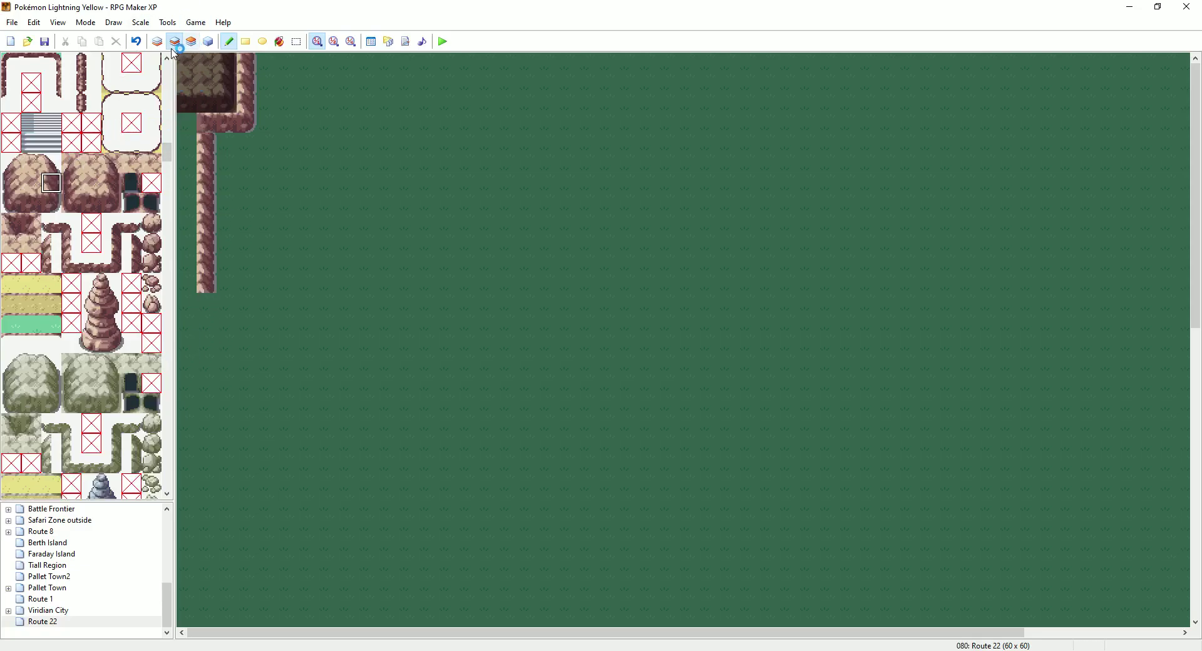
left_click(52, 164)
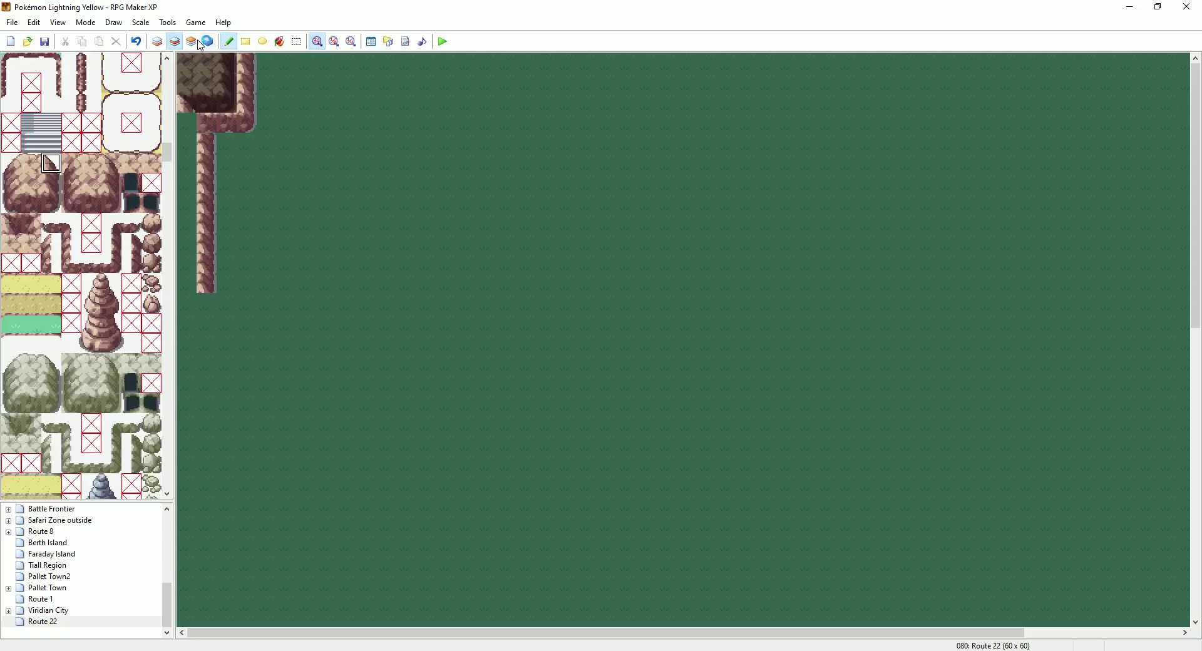
left_click(158, 42)
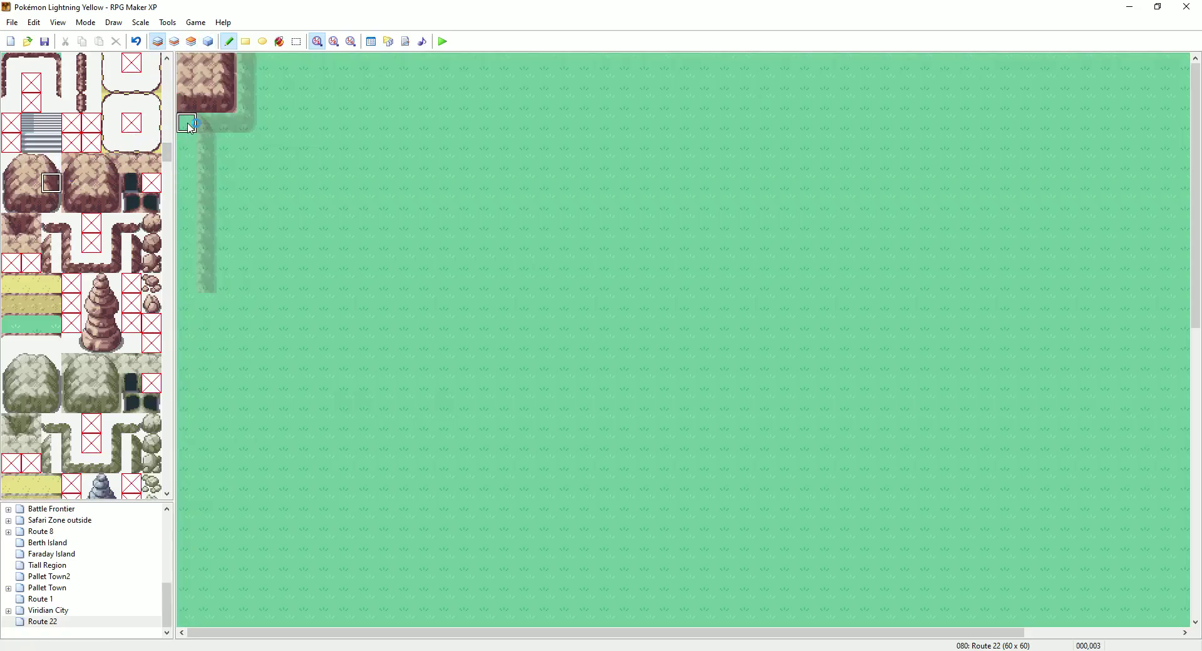
left_click_drag(190, 127, 188, 145)
key("ctrl+z")
key("ctrl+z")
Paint the inner cliff's right-side tile down the map's west edge on layer 1, alongside the outer cliff column
left_click(114, 182)
left_click_drag(194, 124, 190, 285)
key("F4")
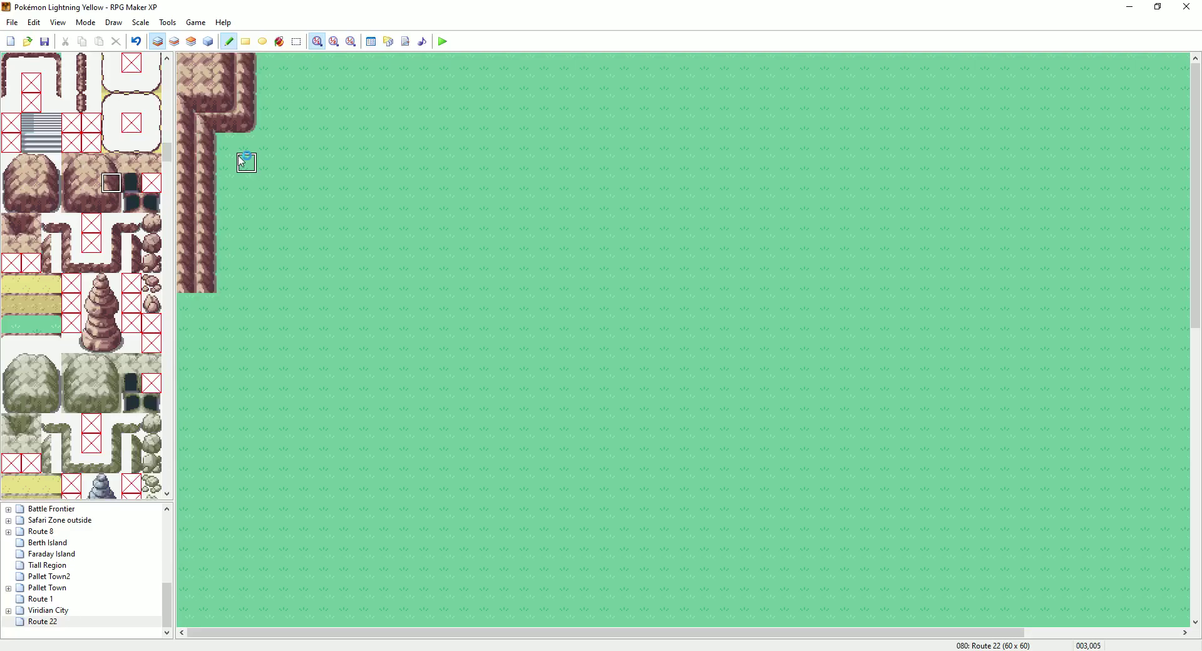
Check the cliff corner on layers 1 and 2, turn off dimming of the other layers and leave layer 2 active
left_click(112, 162)
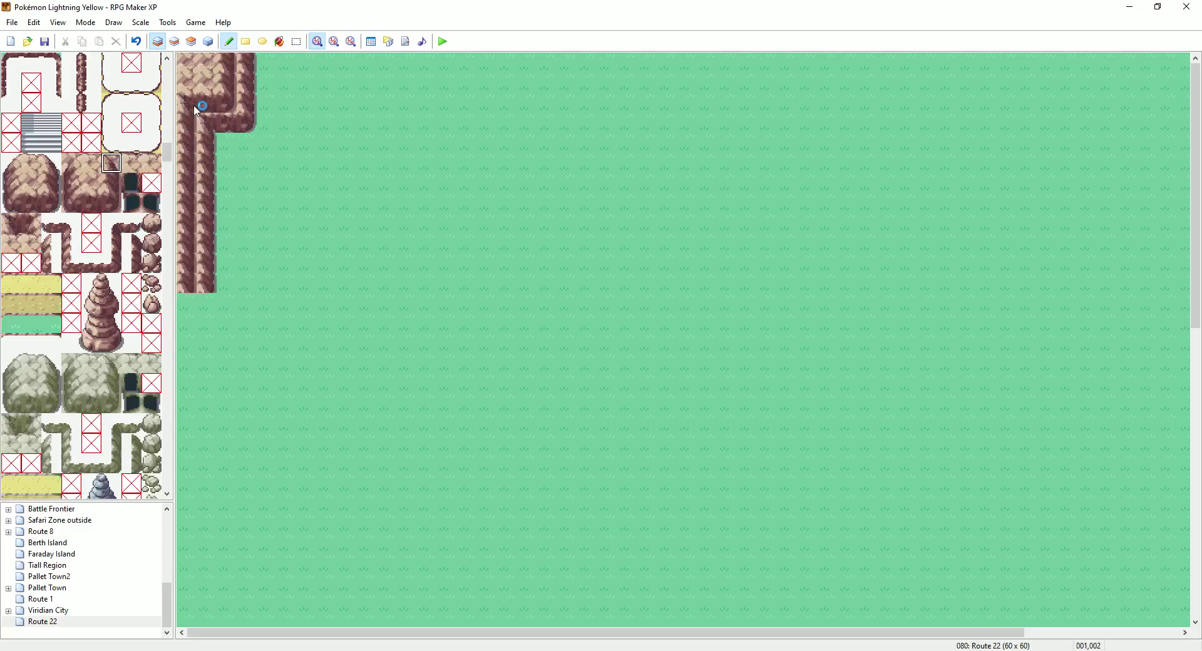
left_click(175, 42)
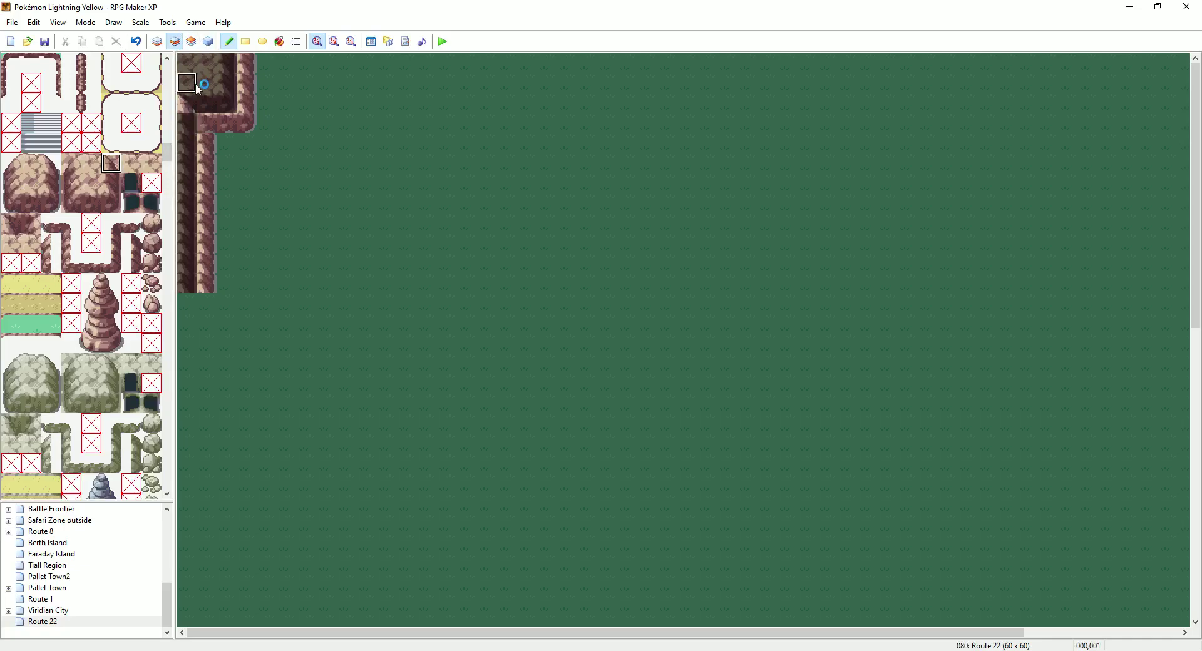
key("F4")
left_click(157, 41)
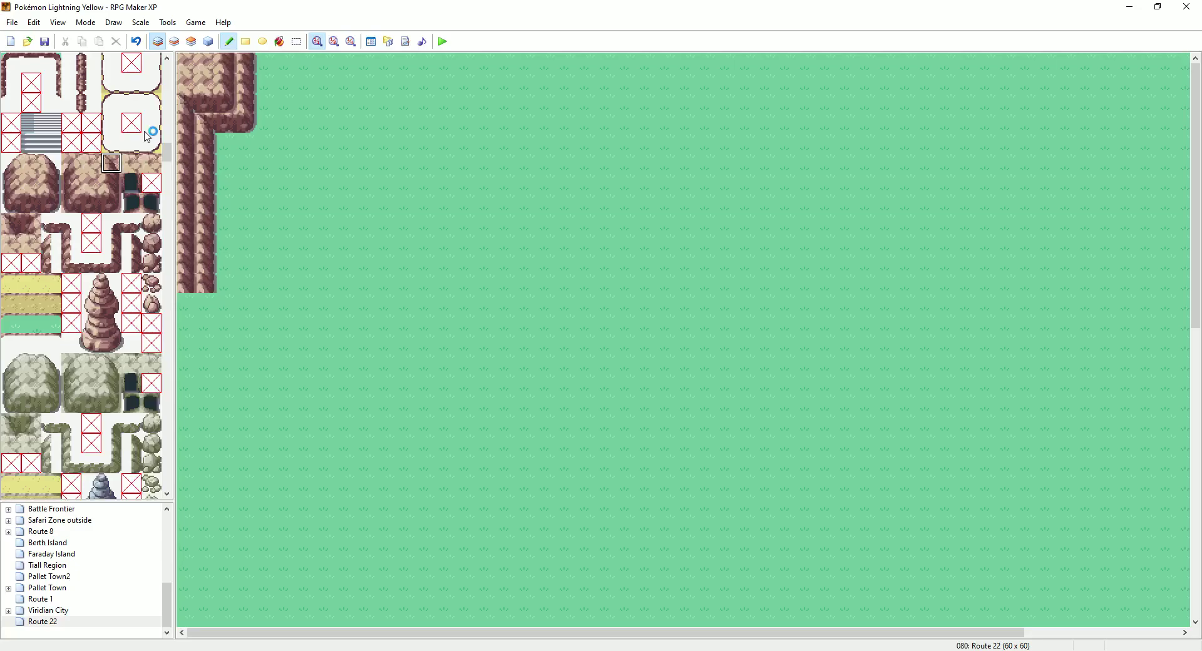
left_click(174, 41)
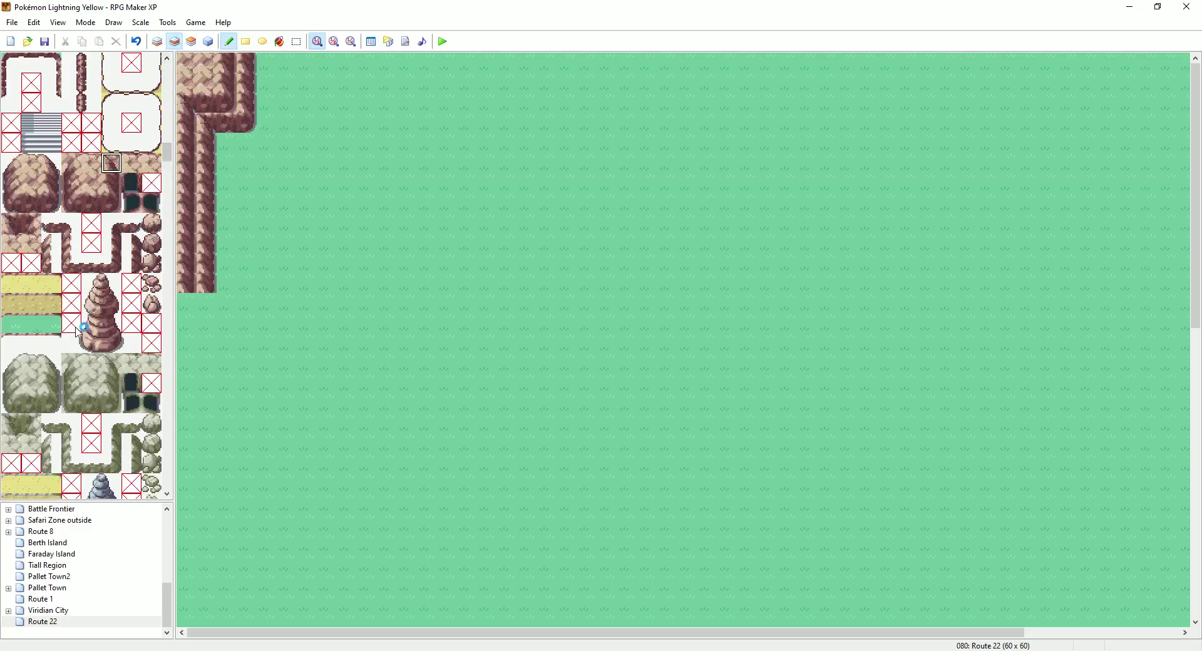
Find the orange-walled building with the pale green roof in the tileset and pick its left wall column, three tiles high
scroll(76, 332, "down", 20)
scroll(74, 326, "down", 20)
scroll(73, 325, "down", 20)
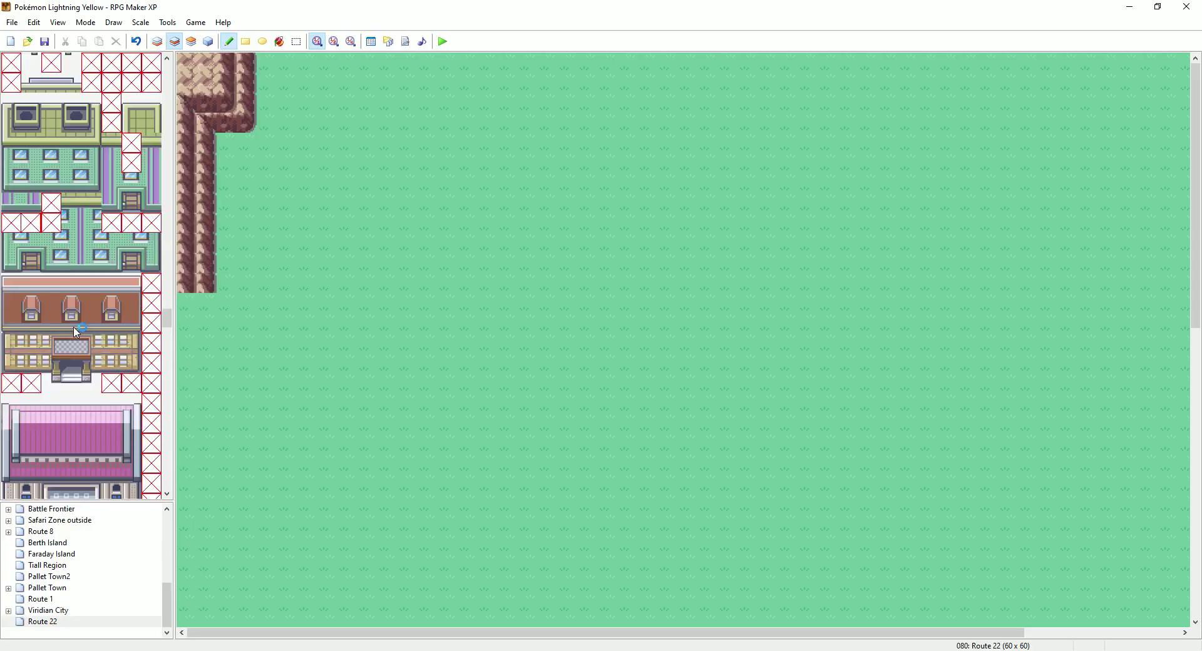
scroll(76, 331, "down", 20)
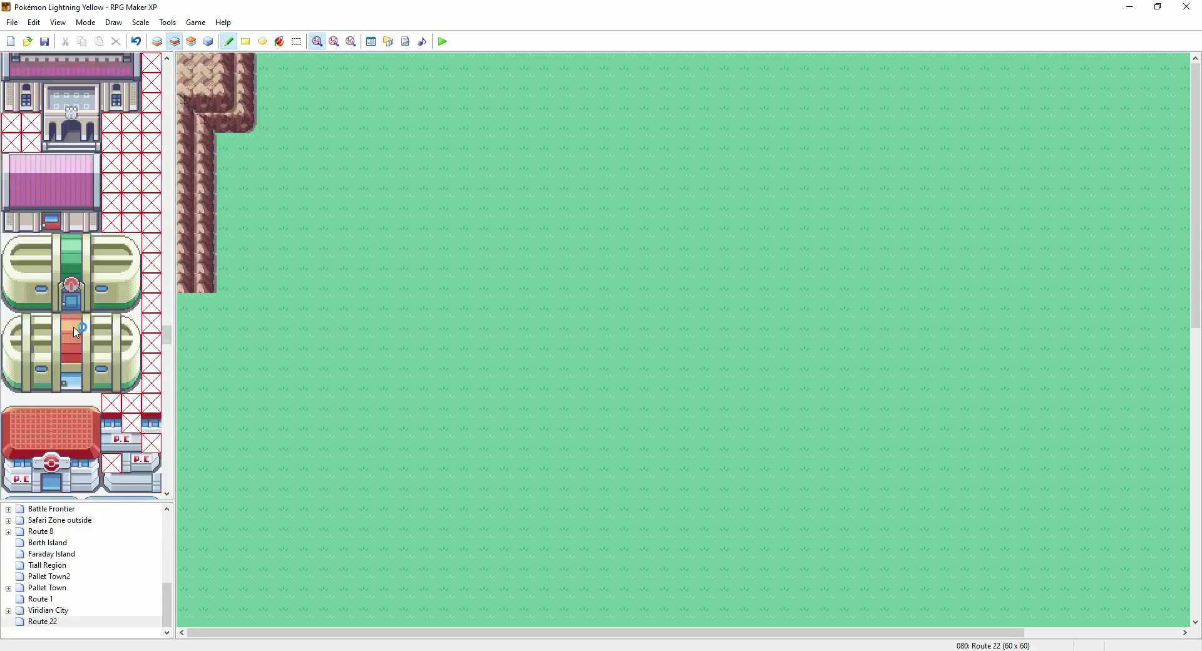
scroll(76, 331, "down", 10)
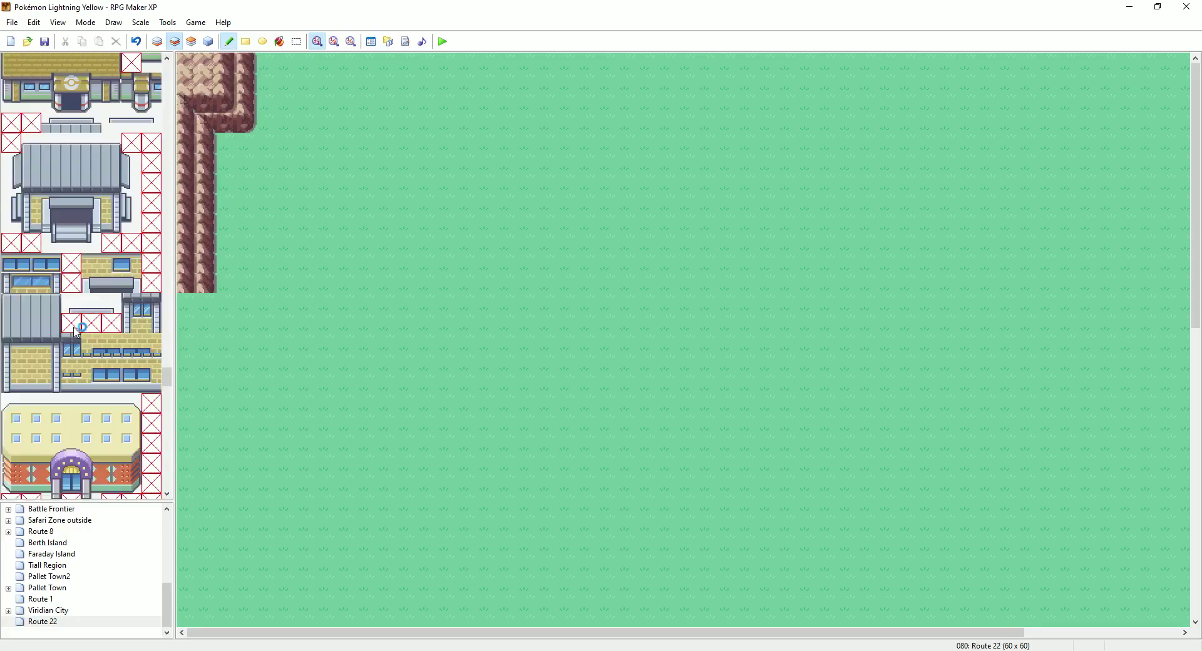
scroll(76, 330, "down", 15)
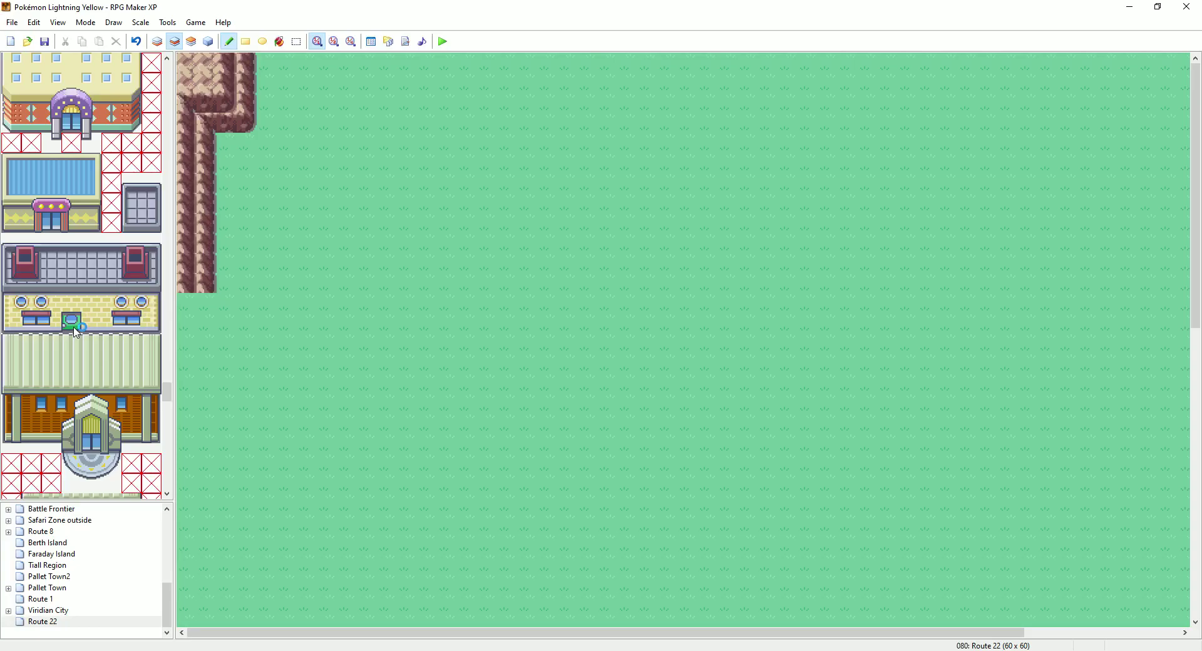
scroll(76, 331, "down", 4)
scroll(75, 333, "down", 2)
left_click_drag(33, 383, 36, 420)
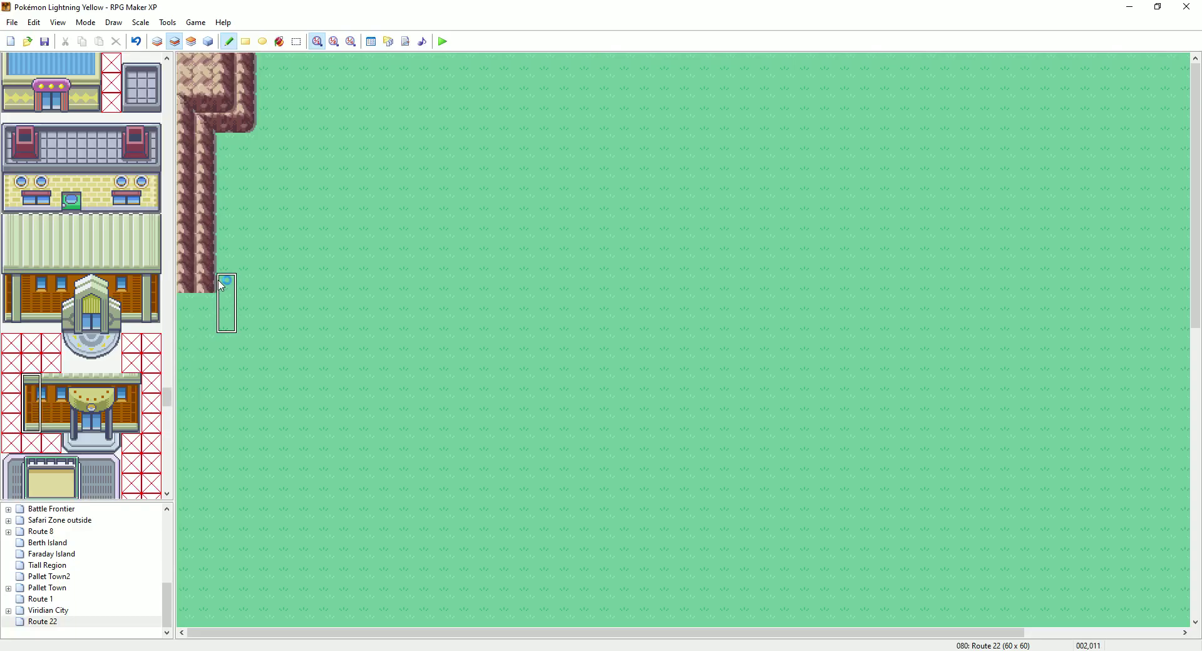
left_click_drag(11, 219, 15, 270)
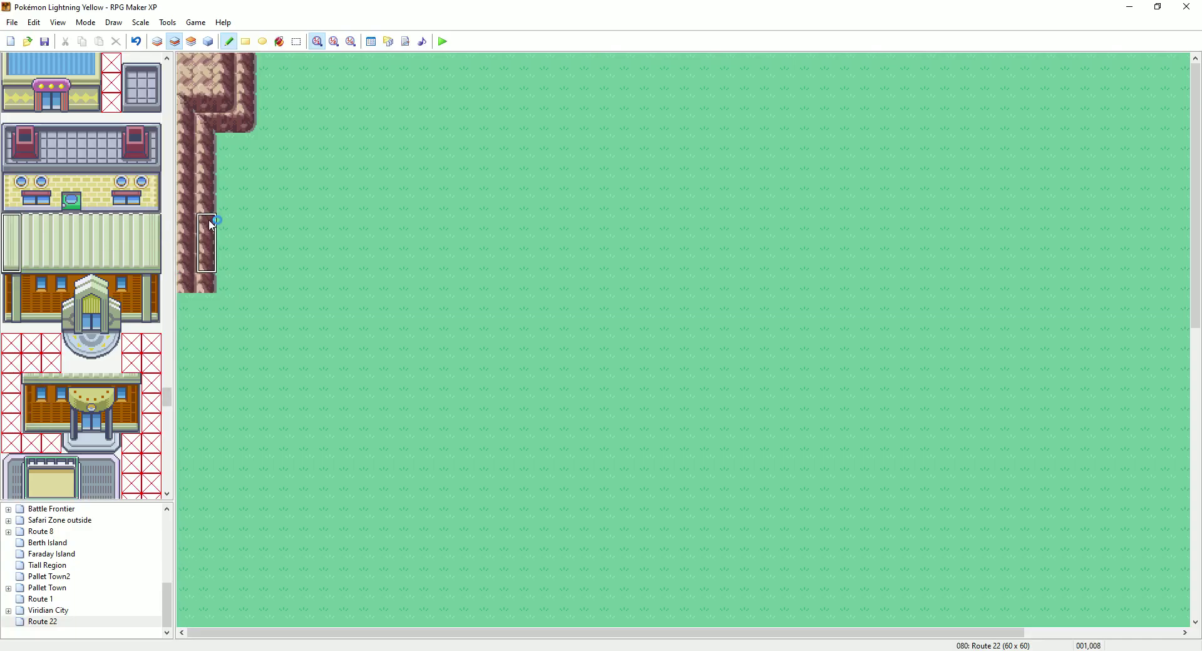
left_click(271, 70)
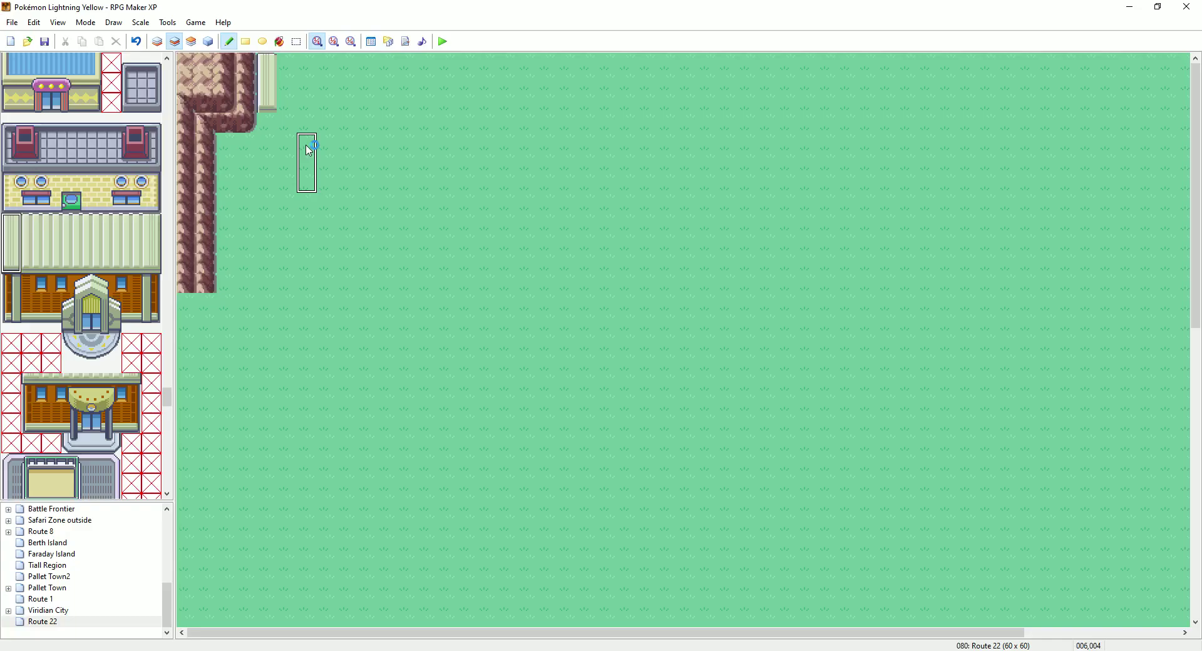
left_click(11, 223)
left_click(12, 242)
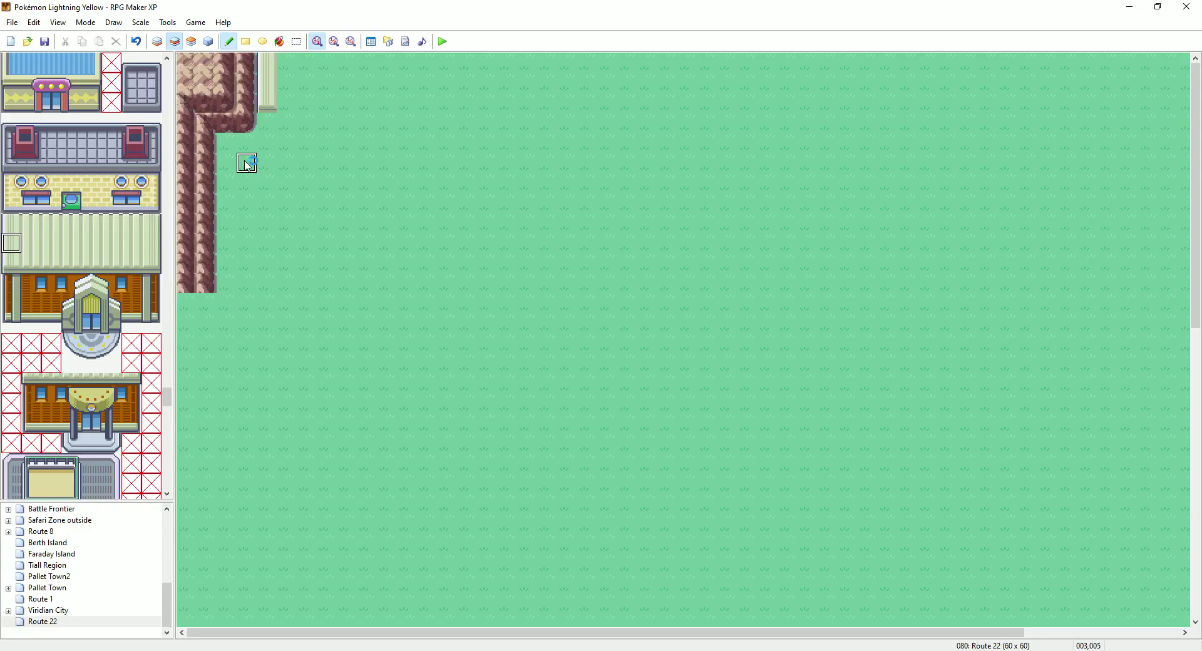
key("ctrl+z")
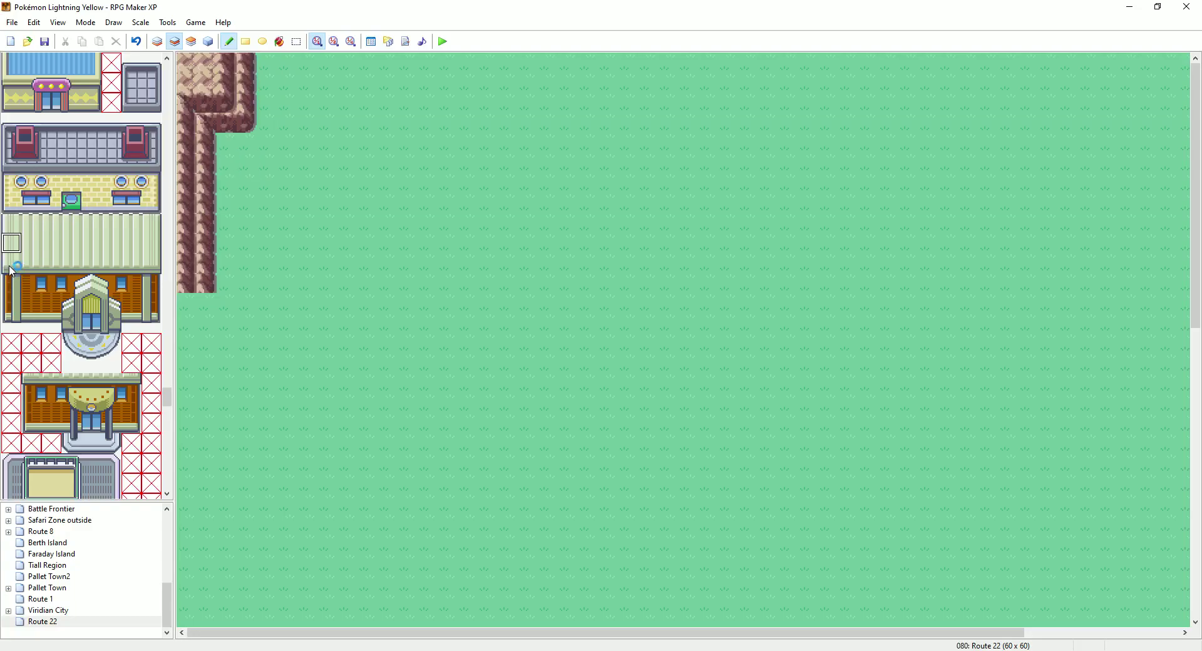
left_click_drag(11, 268, 12, 242)
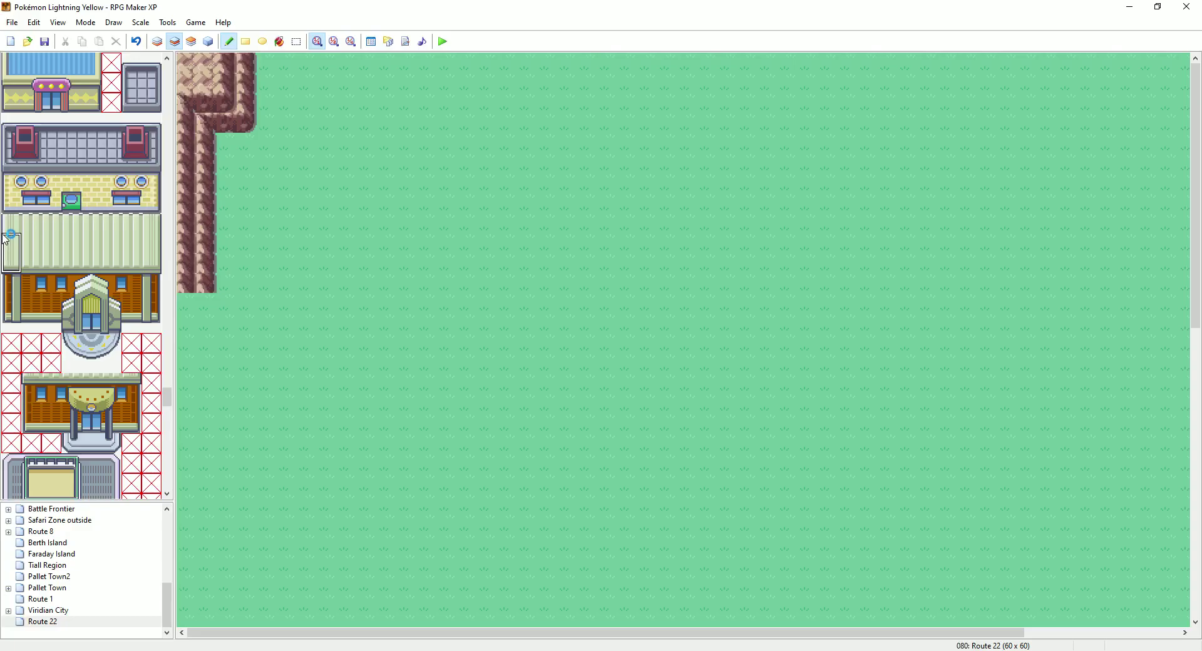
left_click(264, 107)
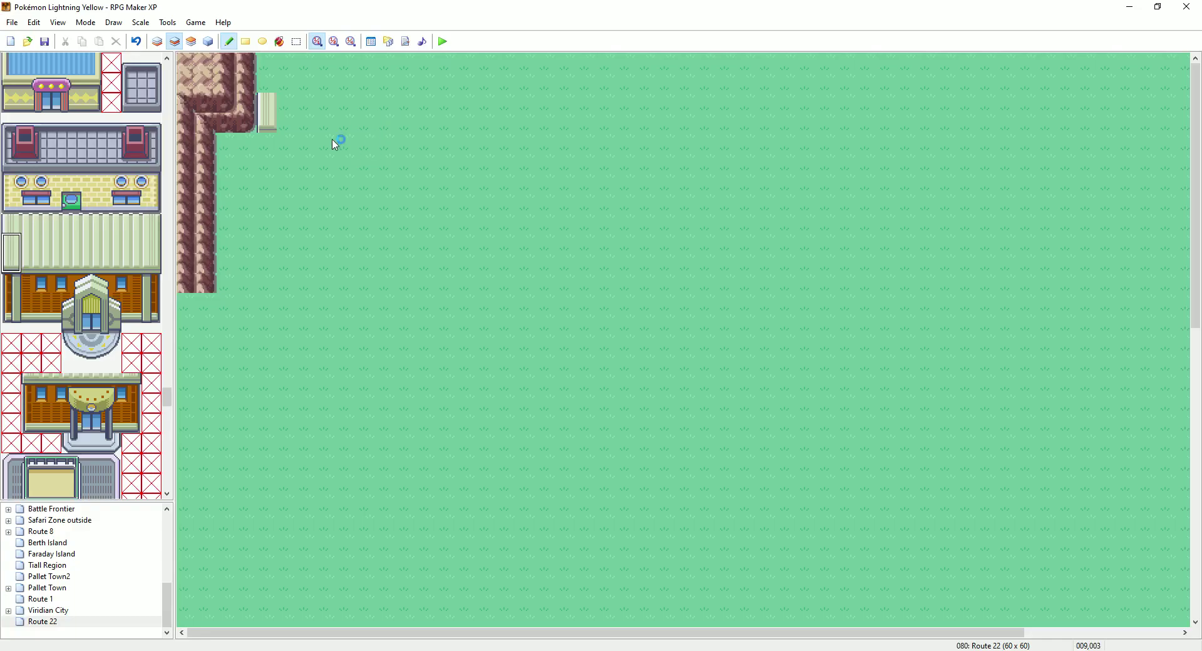
left_click(12, 227)
left_click(13, 238)
left_click_drag(263, 86, 264, 62)
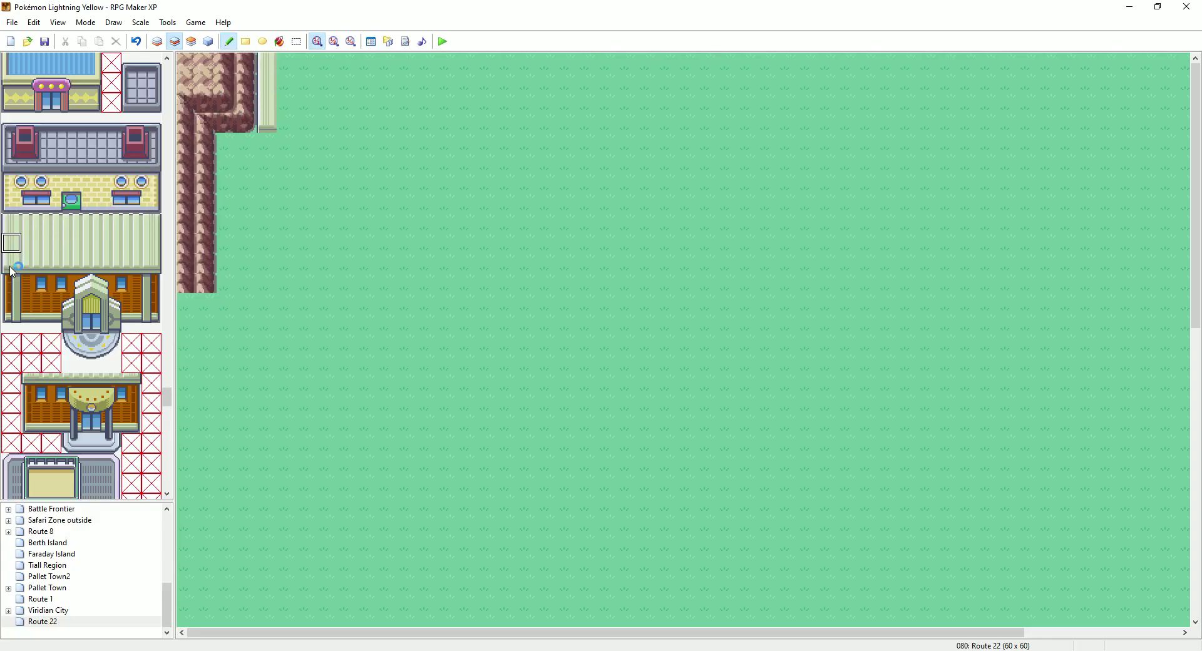
left_click(30, 384)
left_click(11, 262)
key("ctrl+z")
key("ctrl+z")
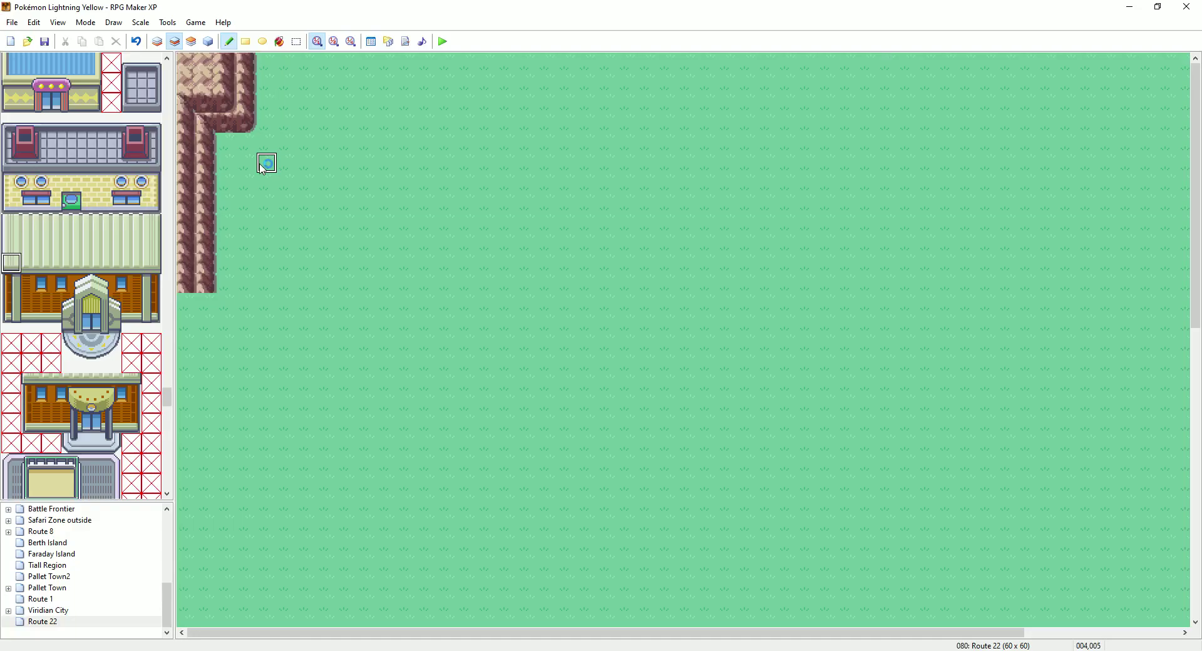
Start the building's front on layer 2 with the two-column left wall at 004,003, extended by another window column at 006,003
left_click_drag(32, 379, 39, 426)
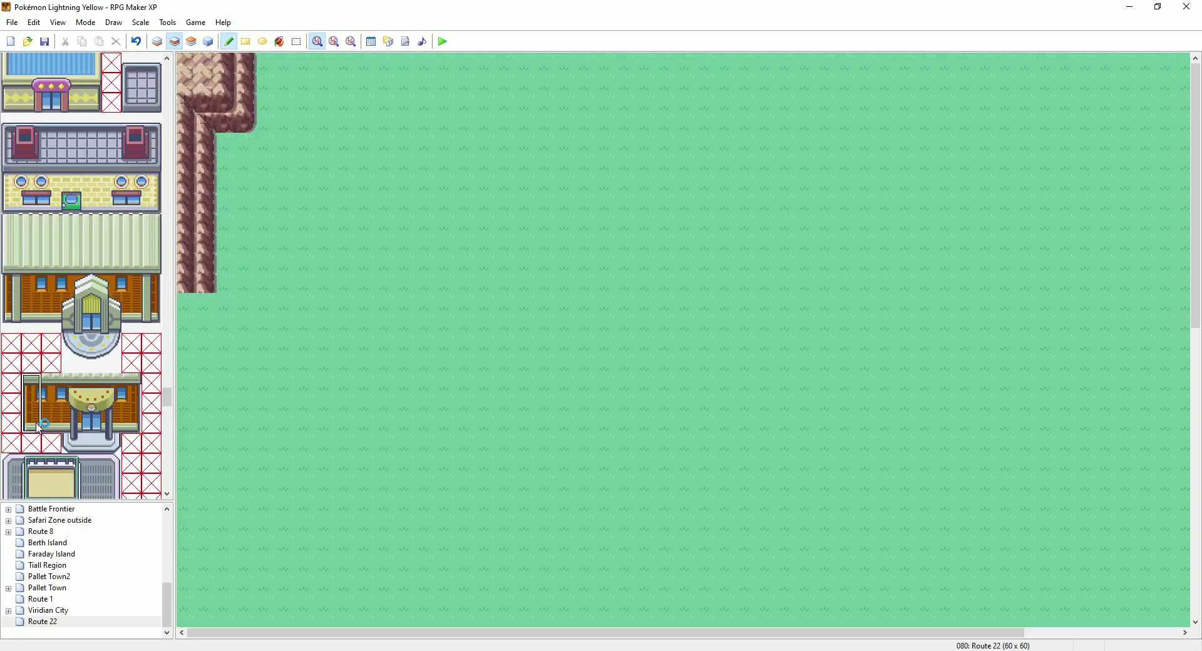
left_click_drag(31, 379, 55, 424)
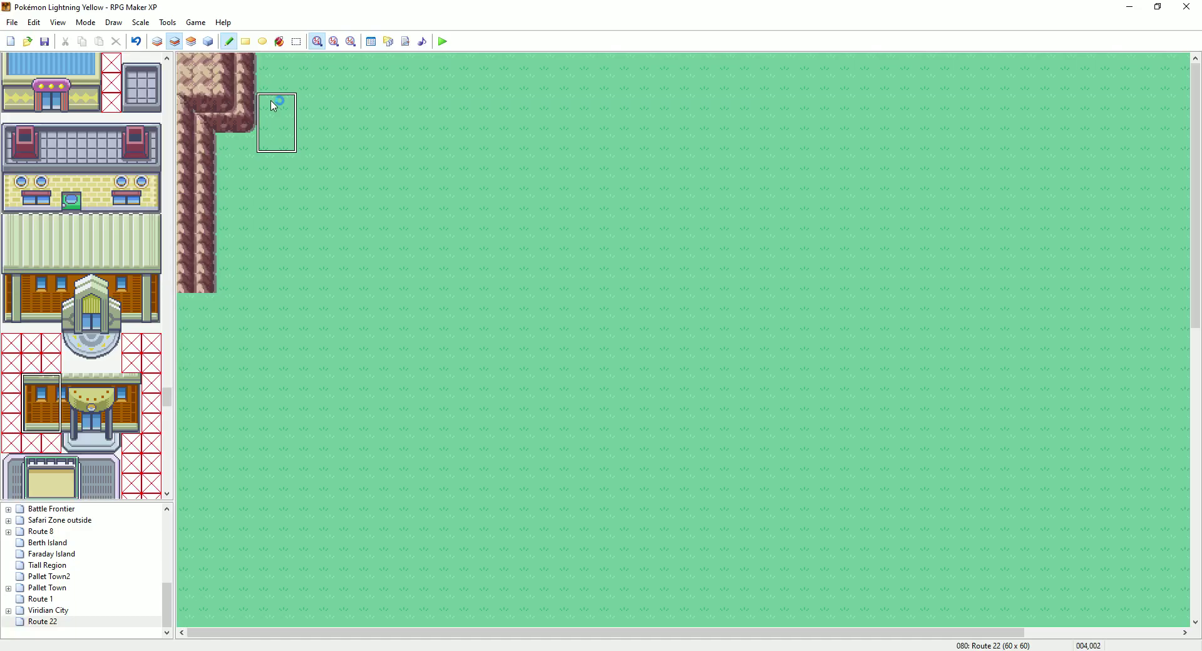
left_click(273, 132)
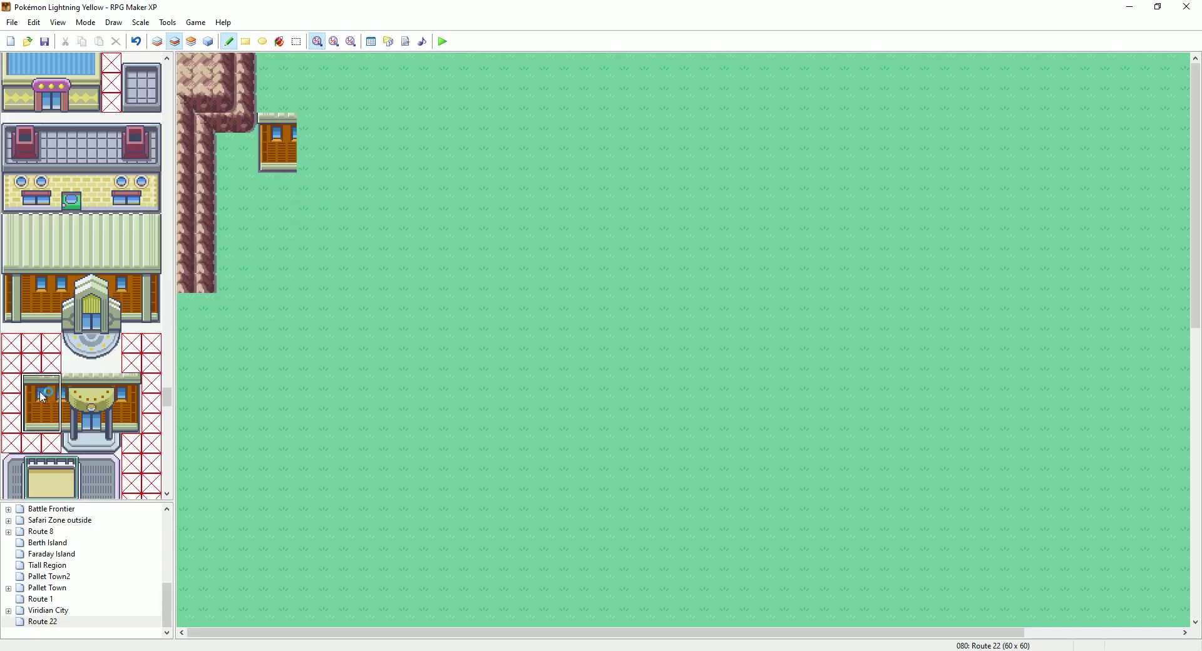
left_click_drag(50, 383, 58, 429)
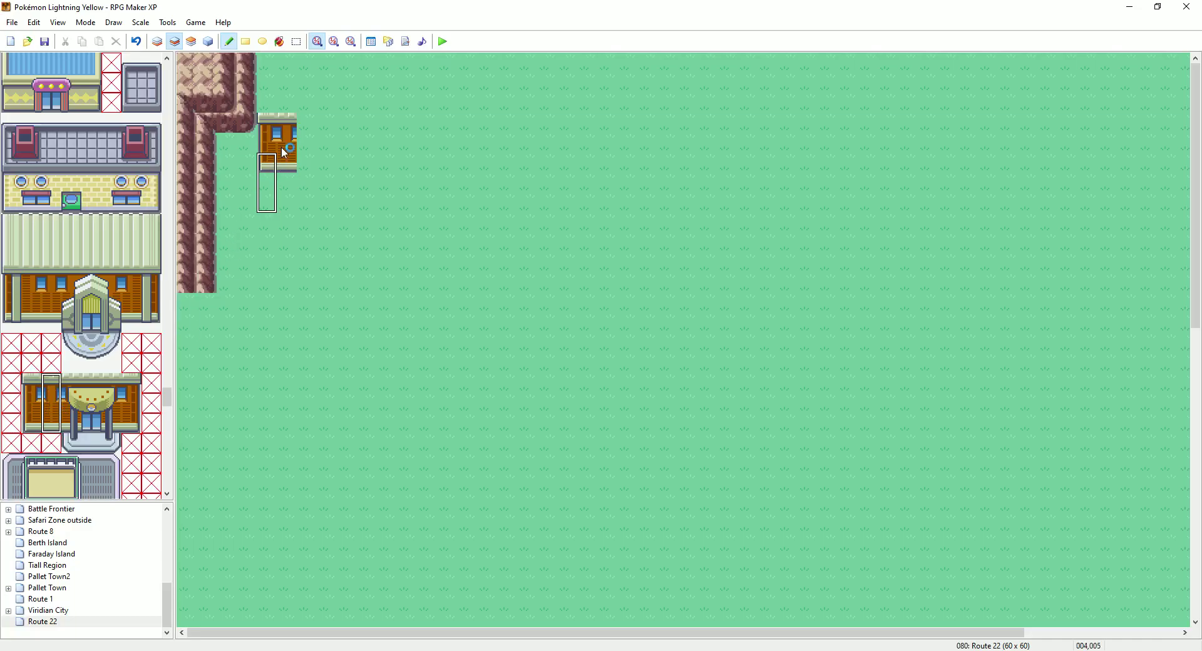
left_click(307, 123)
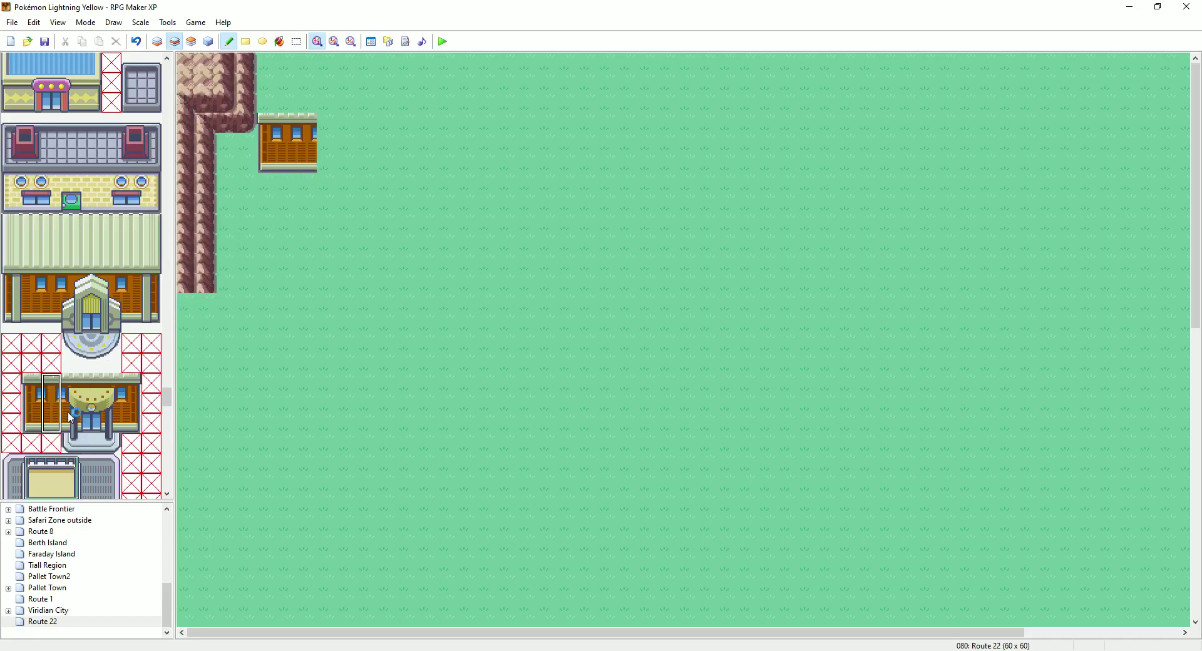
Add the building's entrance at 007,003, window columns at 010,003 and 011,003, and the right end wall at 012,003
left_click_drag(66, 379, 110, 443)
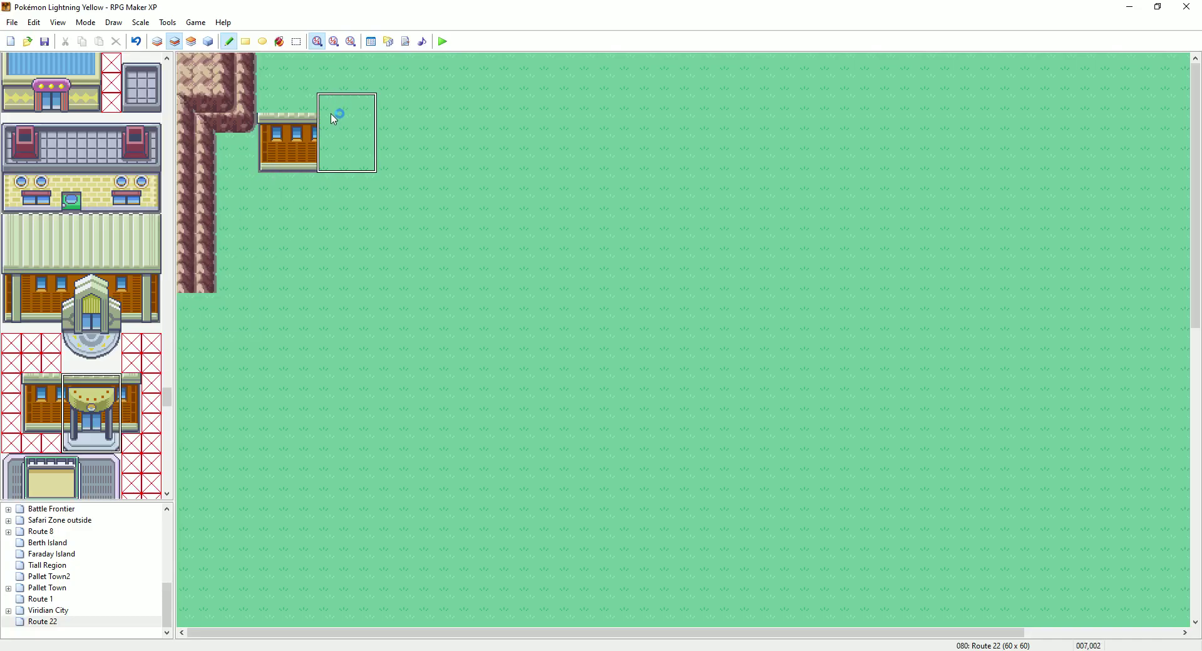
left_click(332, 130)
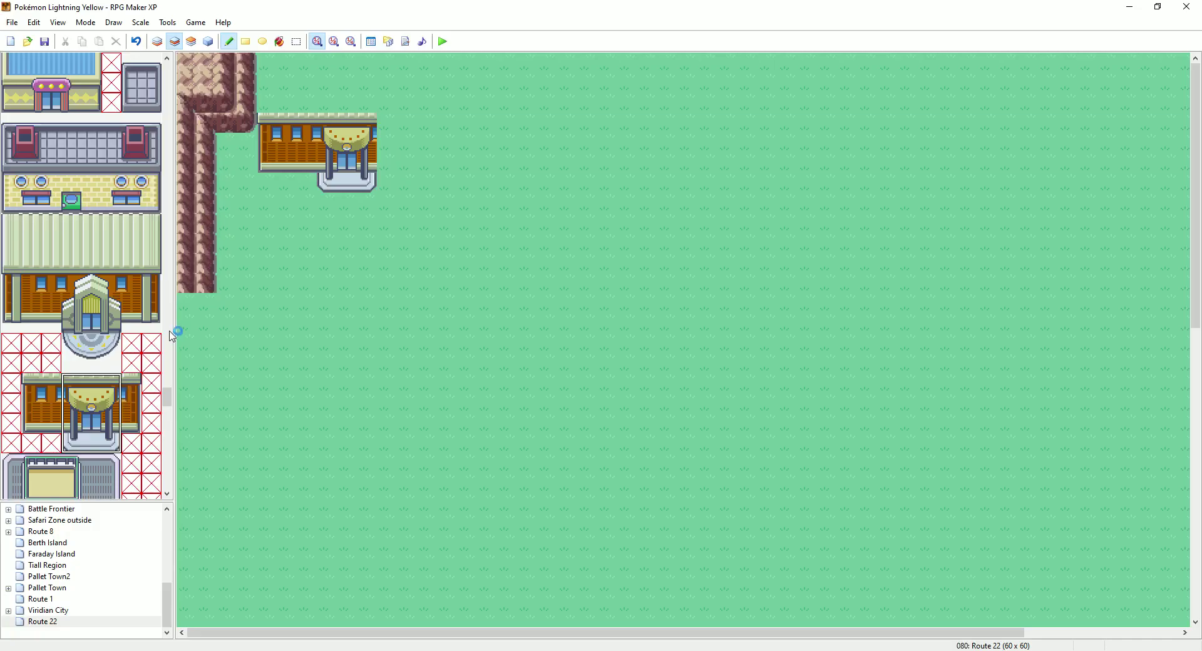
left_click_drag(51, 383, 56, 425)
left_click(388, 125)
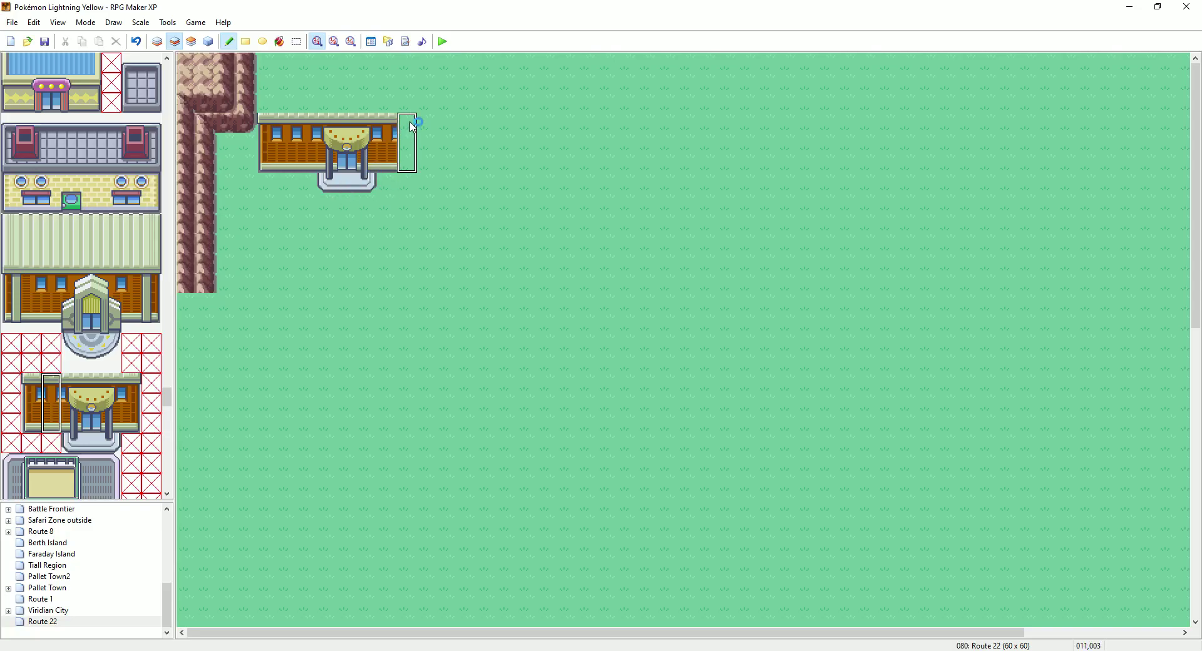
left_click(411, 126)
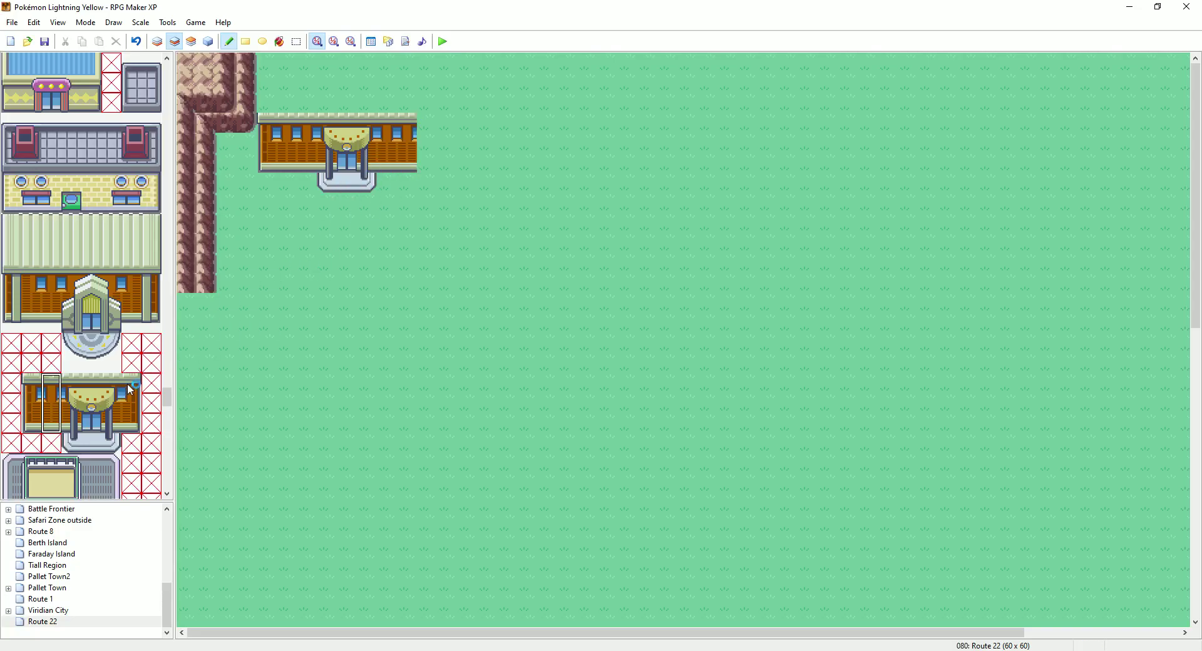
left_click_drag(127, 379, 132, 426)
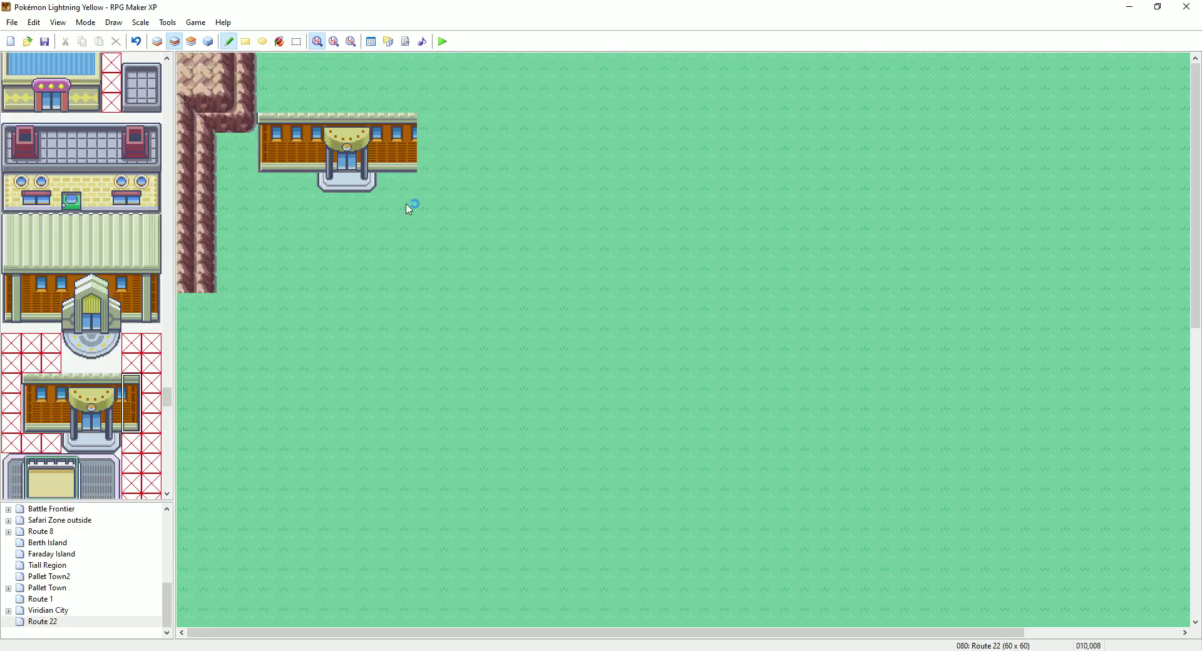
left_click(431, 128)
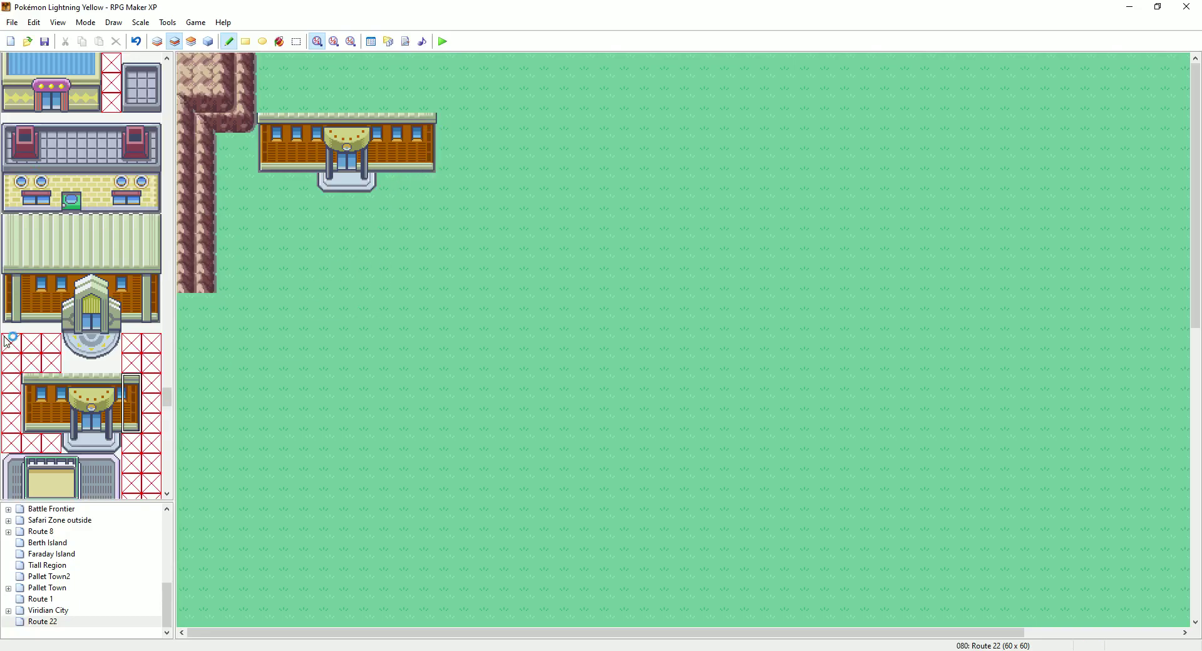
Cover the building with the pale green striped roof across columns 004 to 012, from the front wall up to the map's north edge
left_click_drag(14, 243, 98, 241)
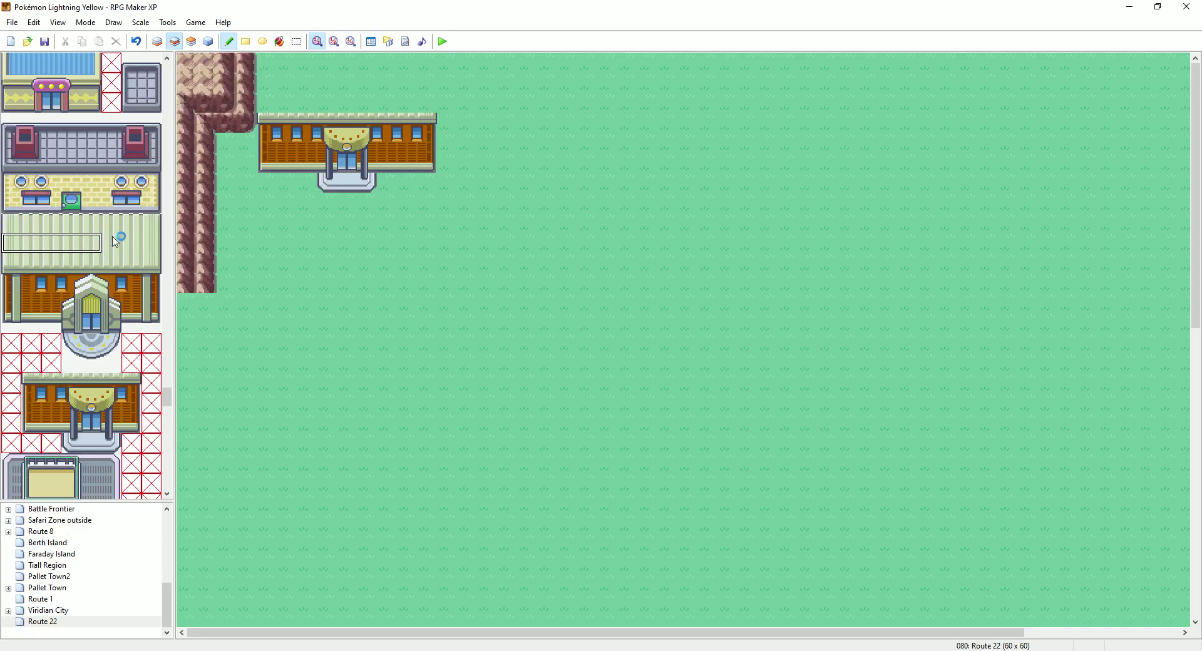
left_click_drag(271, 105, 274, 70)
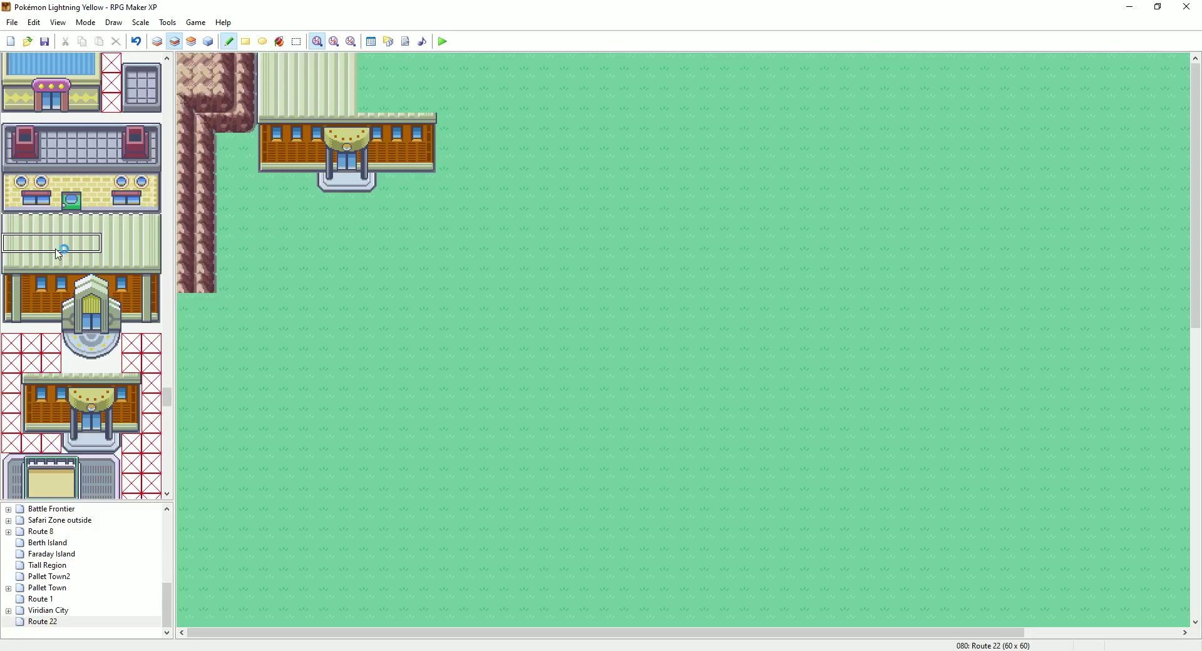
left_click_drag(157, 244, 92, 250)
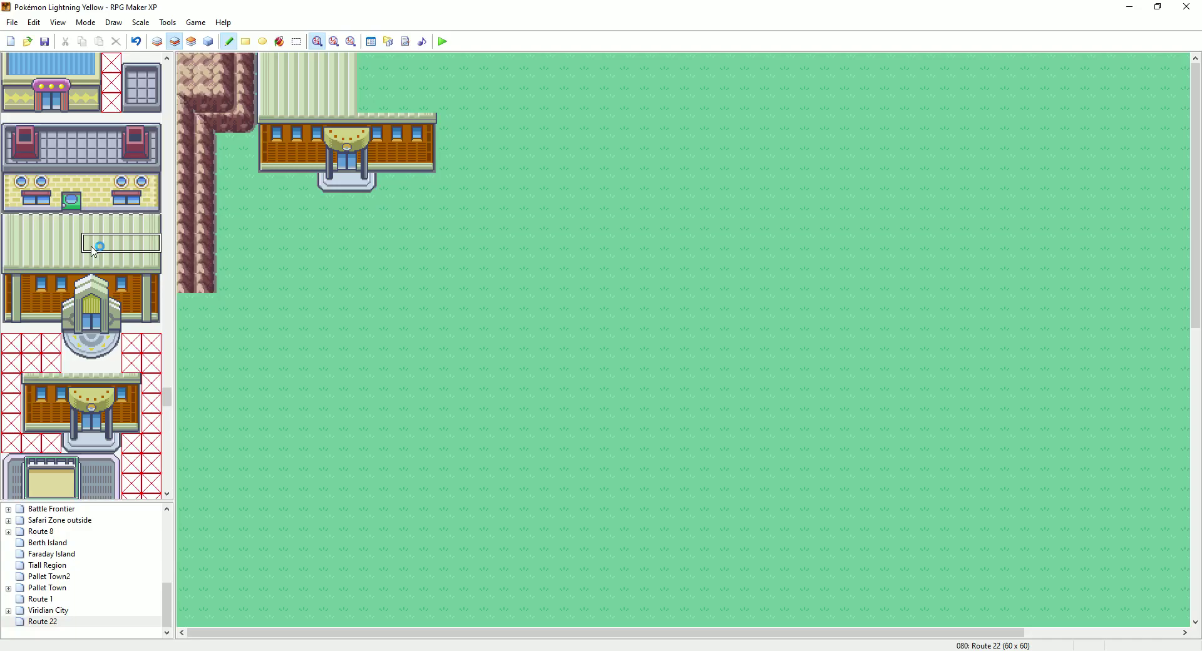
left_click_drag(374, 102, 378, 58)
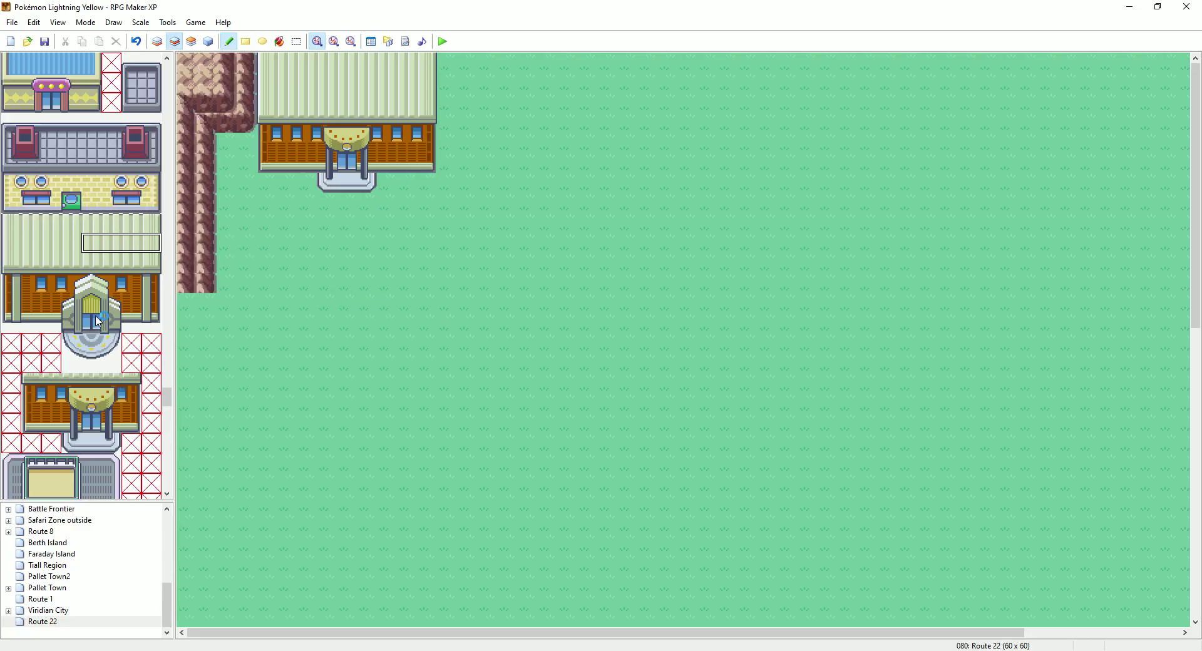
Fence the cliff-to-building gap at 002,004 and 003,004 with grey posts, and run the fence down column 002 beside the cliff to row 011
scroll(97, 319, "up", 3)
scroll(97, 319, "up", 15)
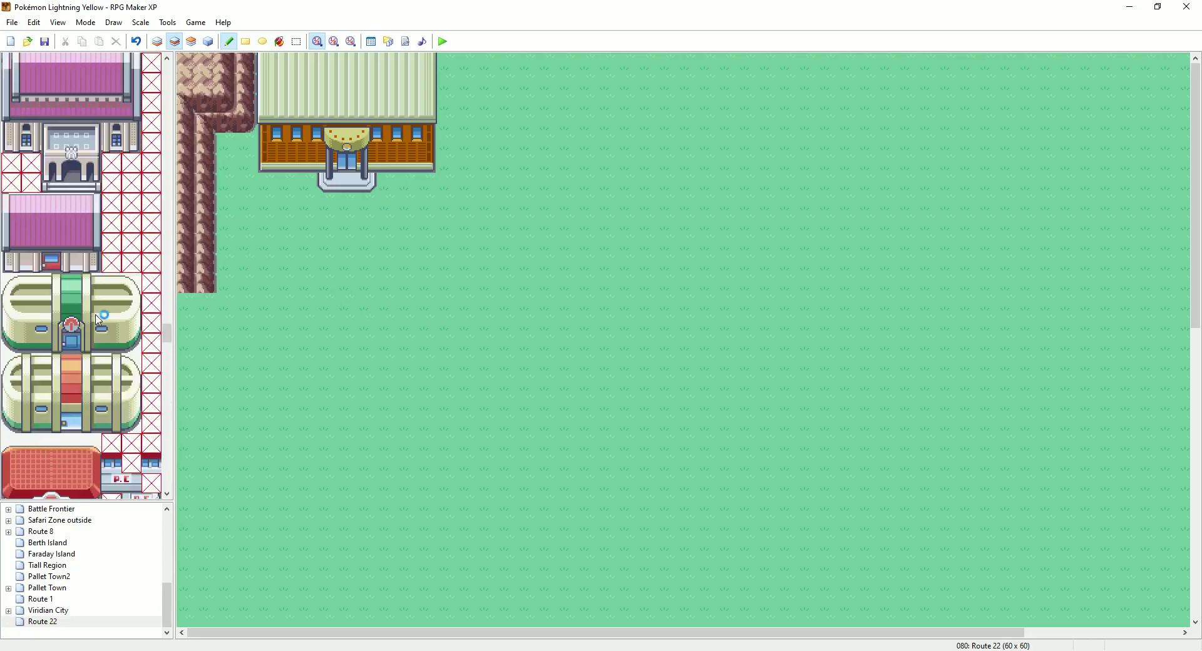
scroll(98, 319, "up", 15)
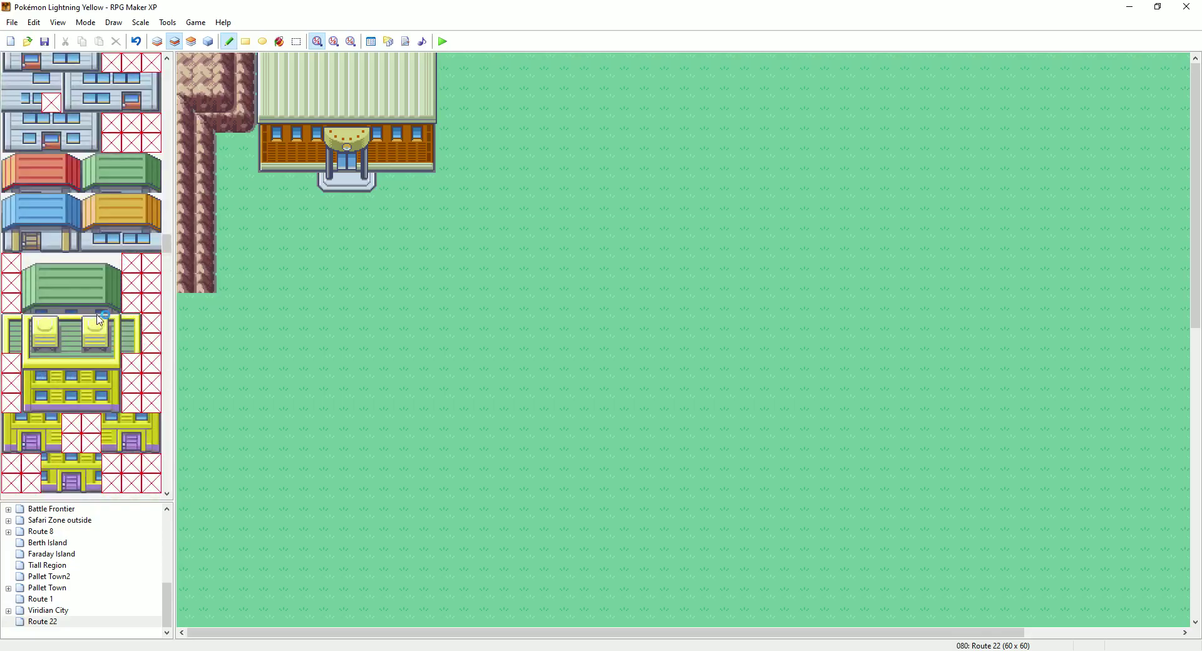
scroll(98, 319, "up", 4)
scroll(98, 320, "up", 2)
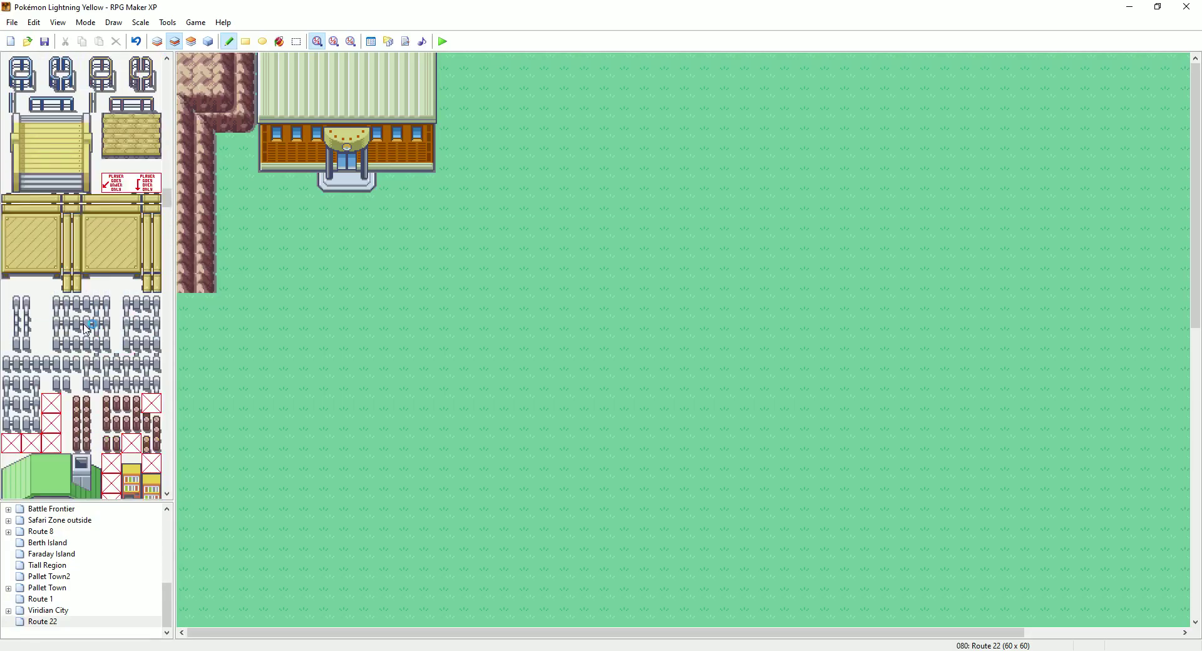
left_click(139, 305)
left_click(39, 366)
left_click(247, 143)
left_click(132, 302)
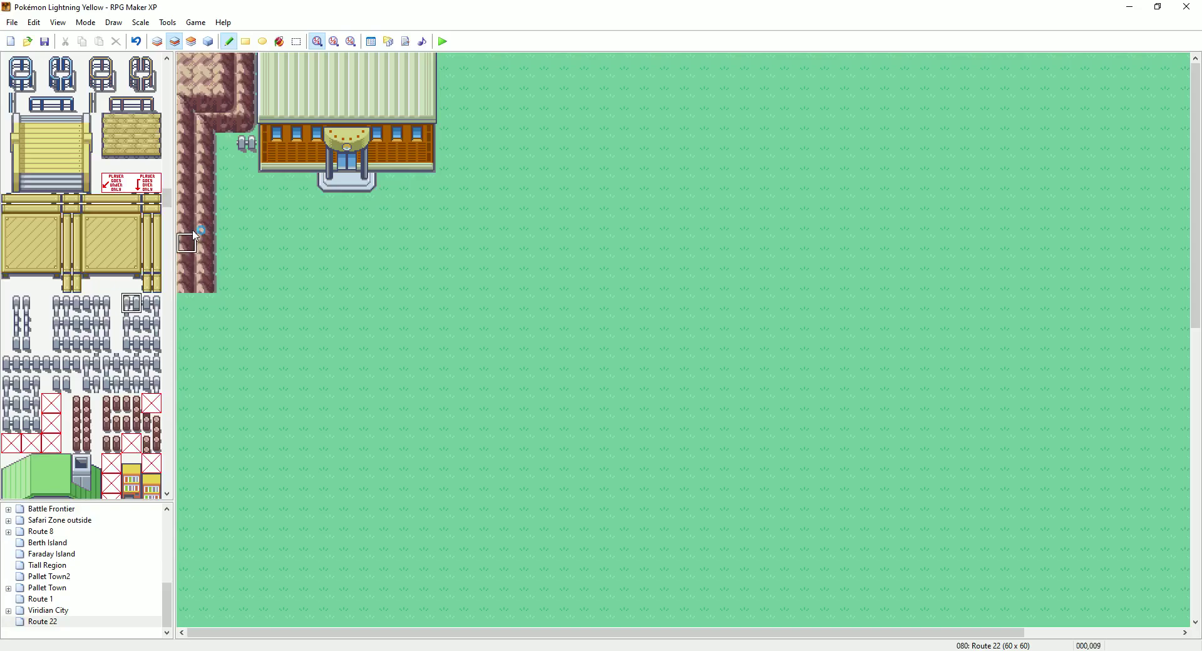
left_click(227, 143)
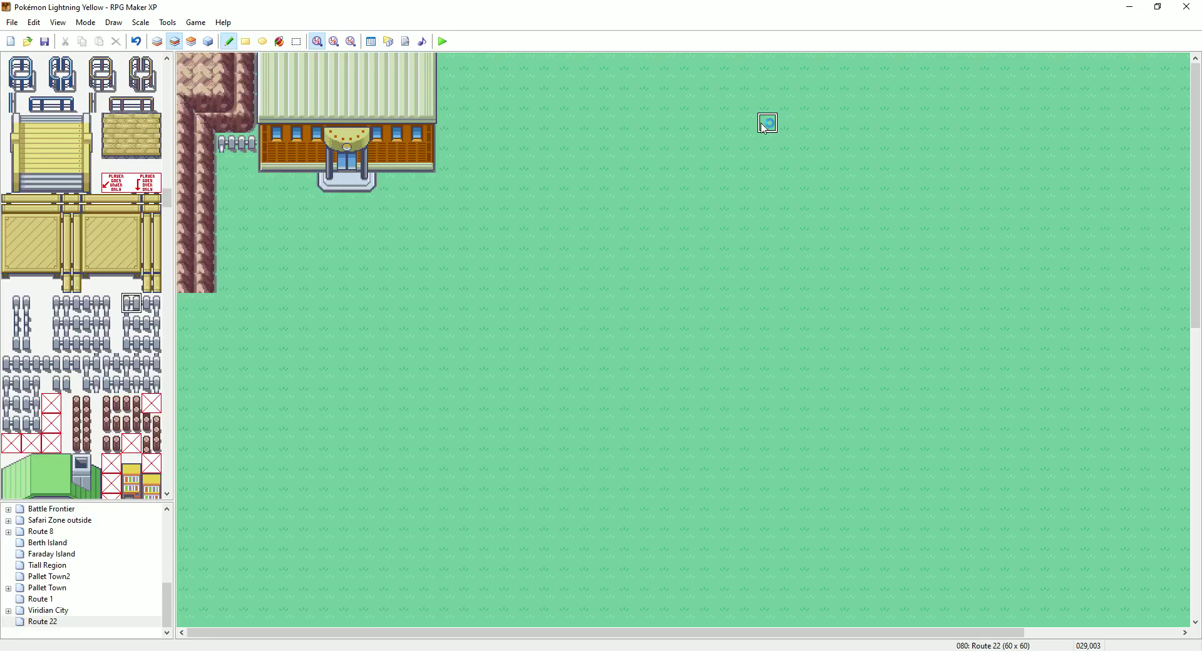
left_click(31, 322)
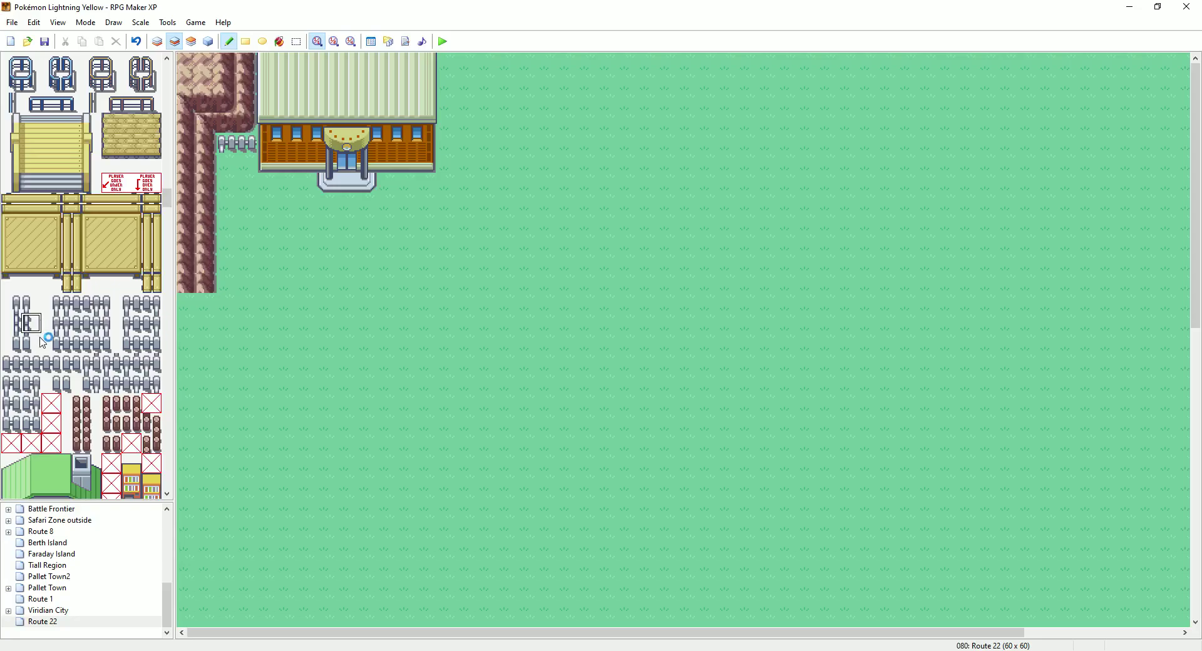
left_click_drag(224, 165, 229, 285)
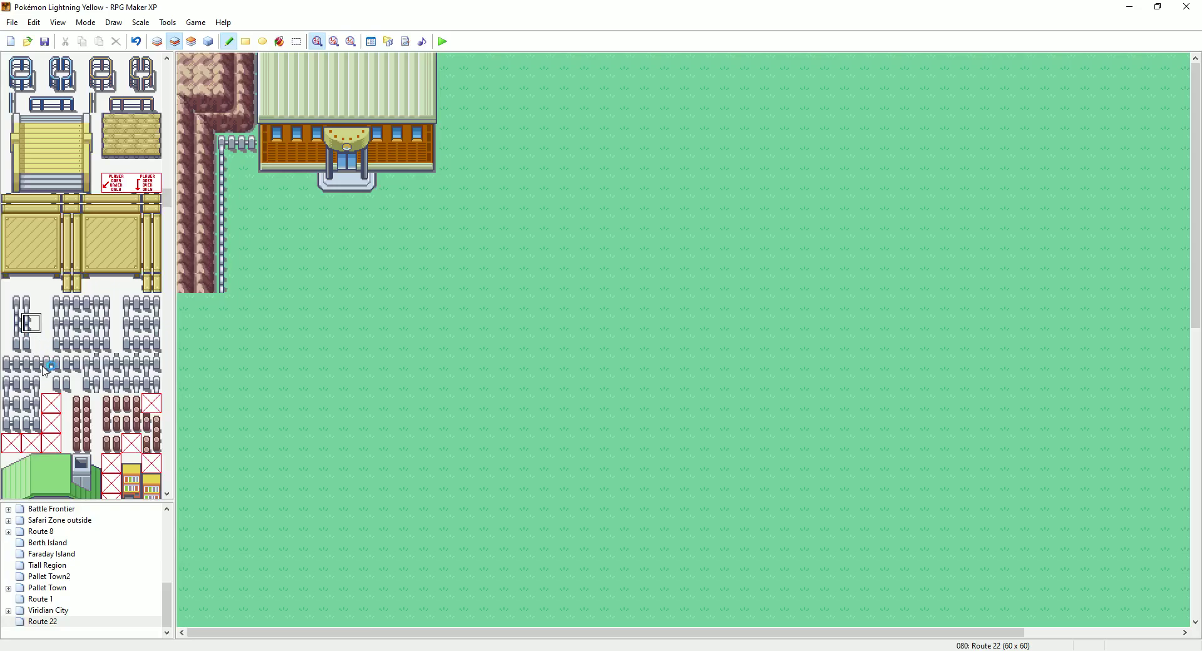
left_click(12, 424)
left_click(226, 303)
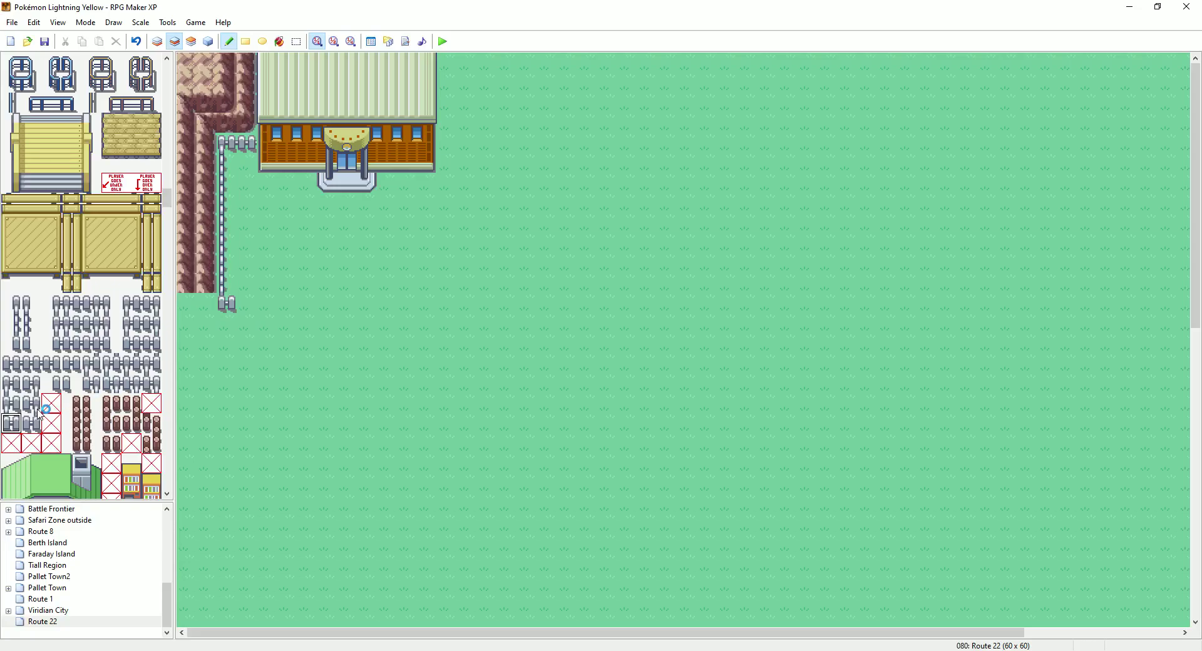
left_click(31, 363)
left_click(247, 305)
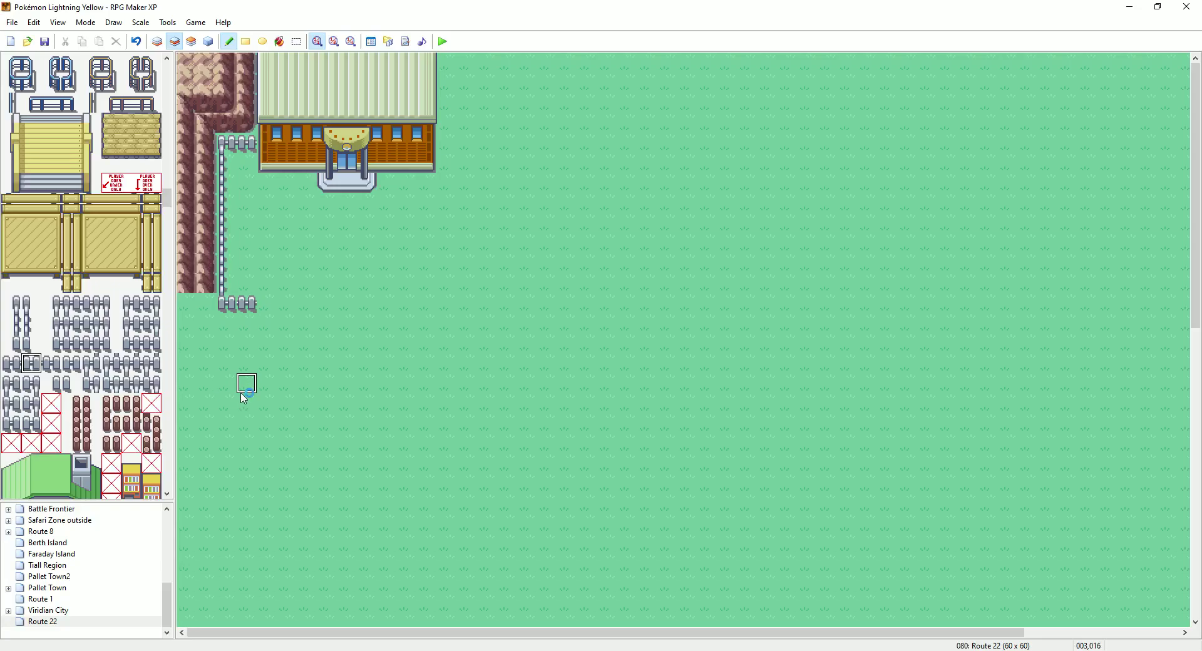
key("ctrl+z")
key("ctrl+z")
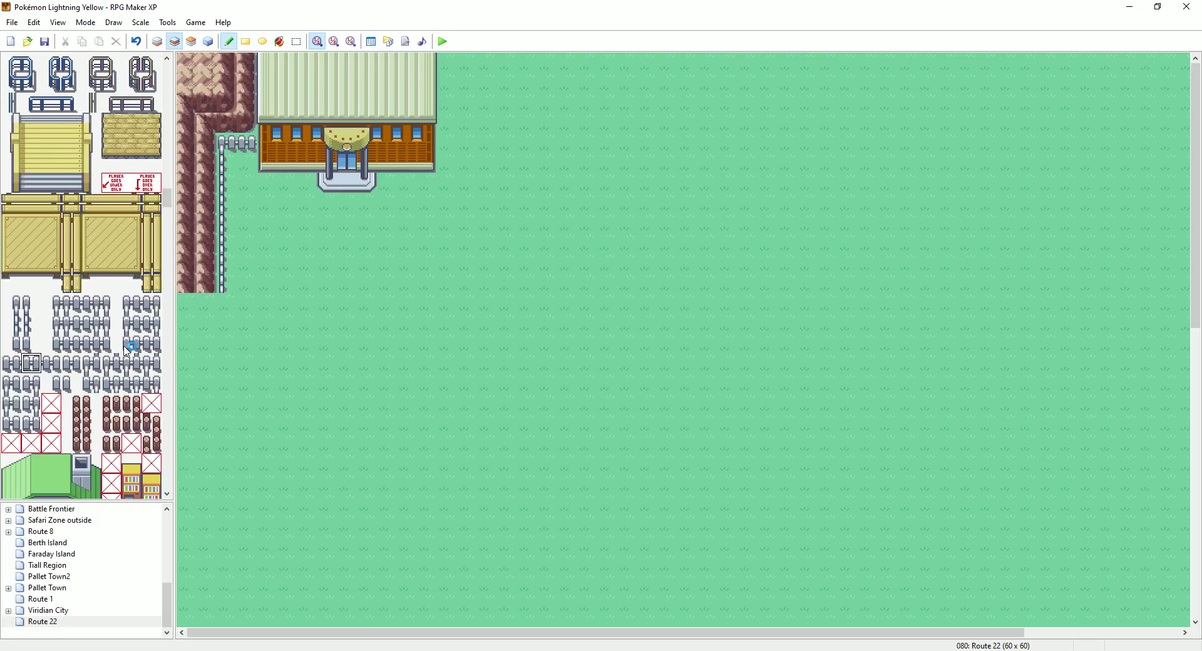
Turn the post fence east below its column-002 run with a corner piece at 002,012 and a post section at 003,012
left_click(131, 343)
left_click(227, 305)
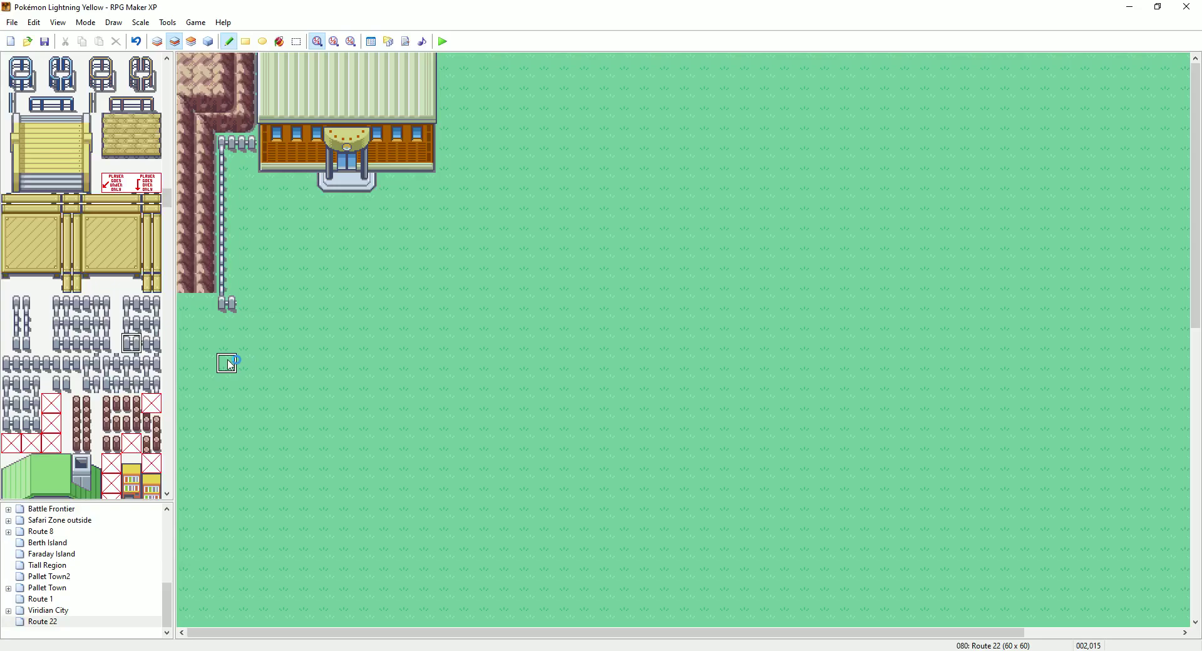
left_click(31, 363)
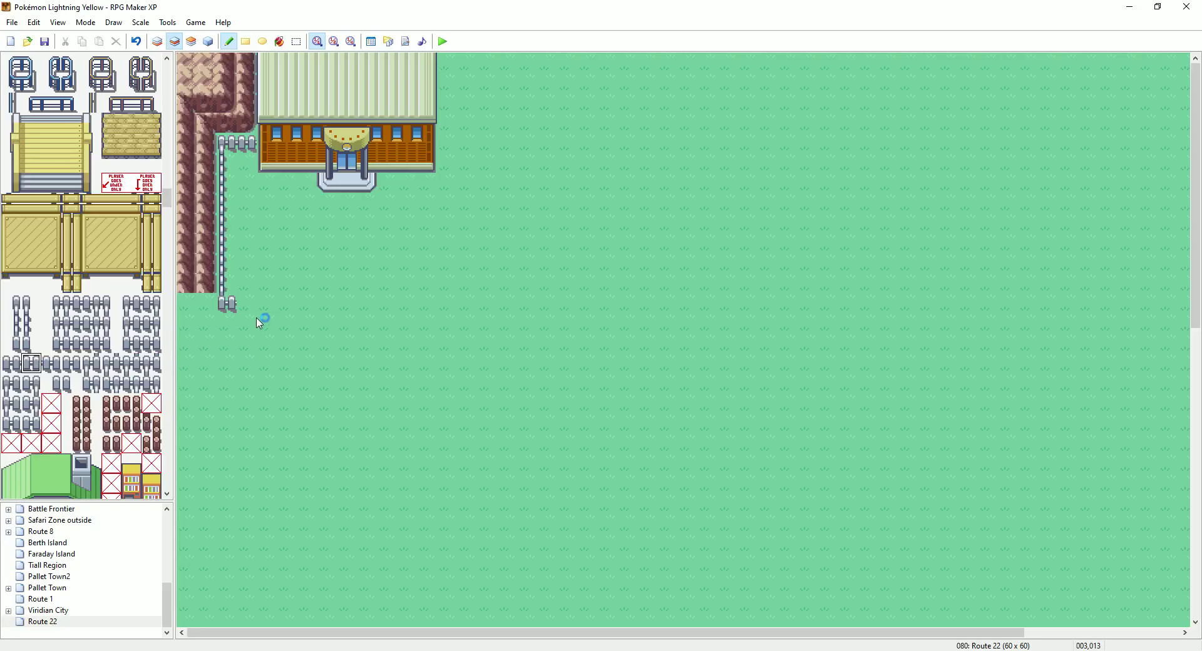
left_click(54, 365)
left_click(247, 303)
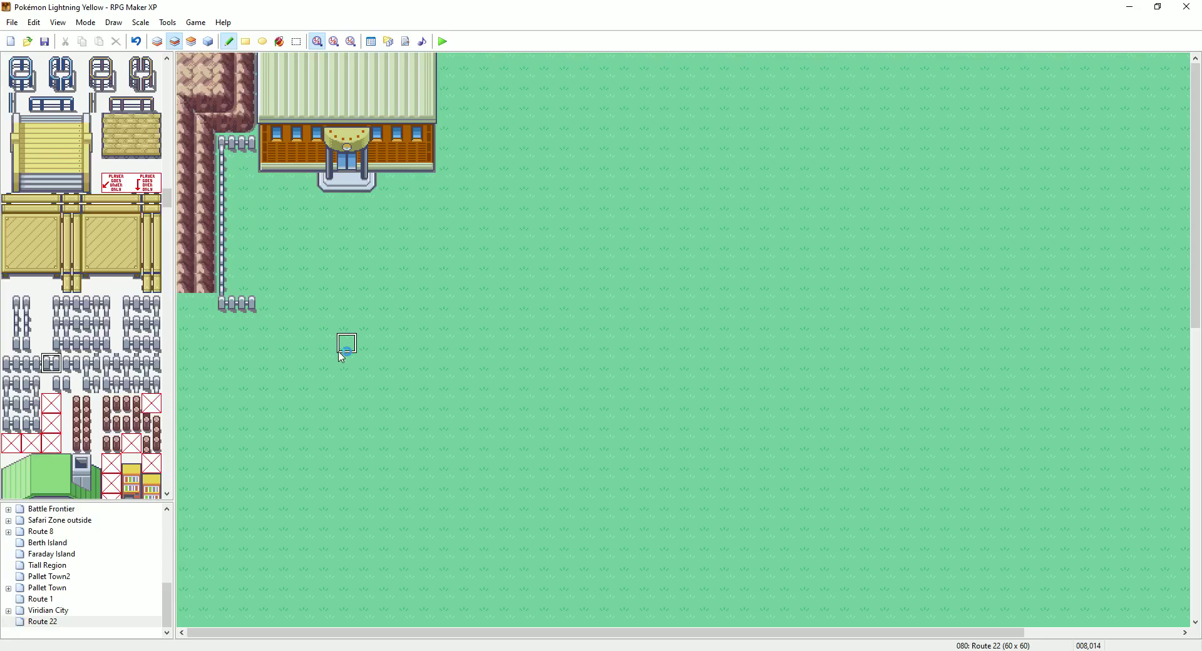
Plant small green bushes around the building's front corners at 003,005, 003,006, 004,006, 013,005, 013,006 and 012,006
scroll(91, 271, "up", 6)
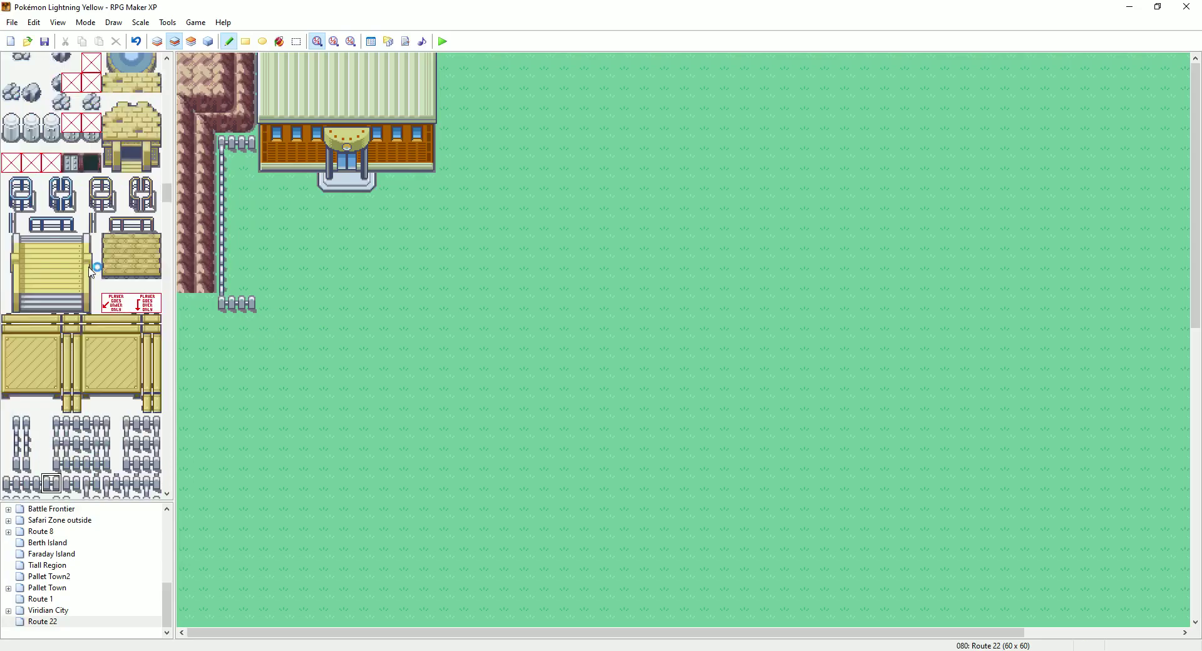
scroll(91, 270, "up", 6)
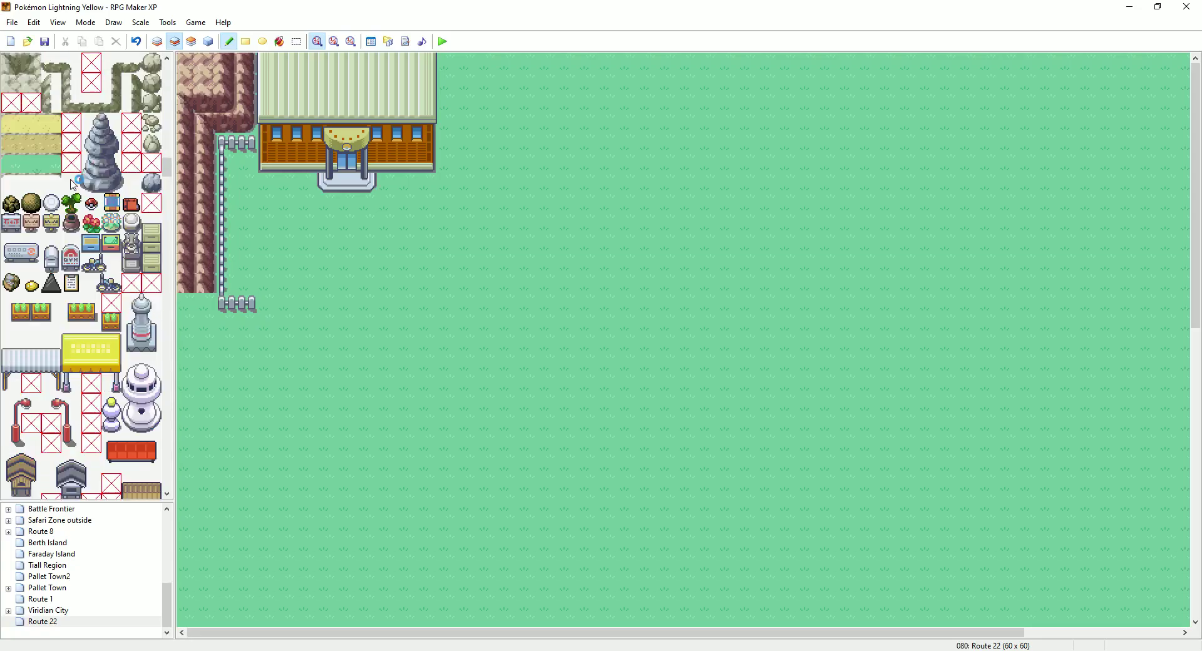
scroll(75, 182, "up", 5)
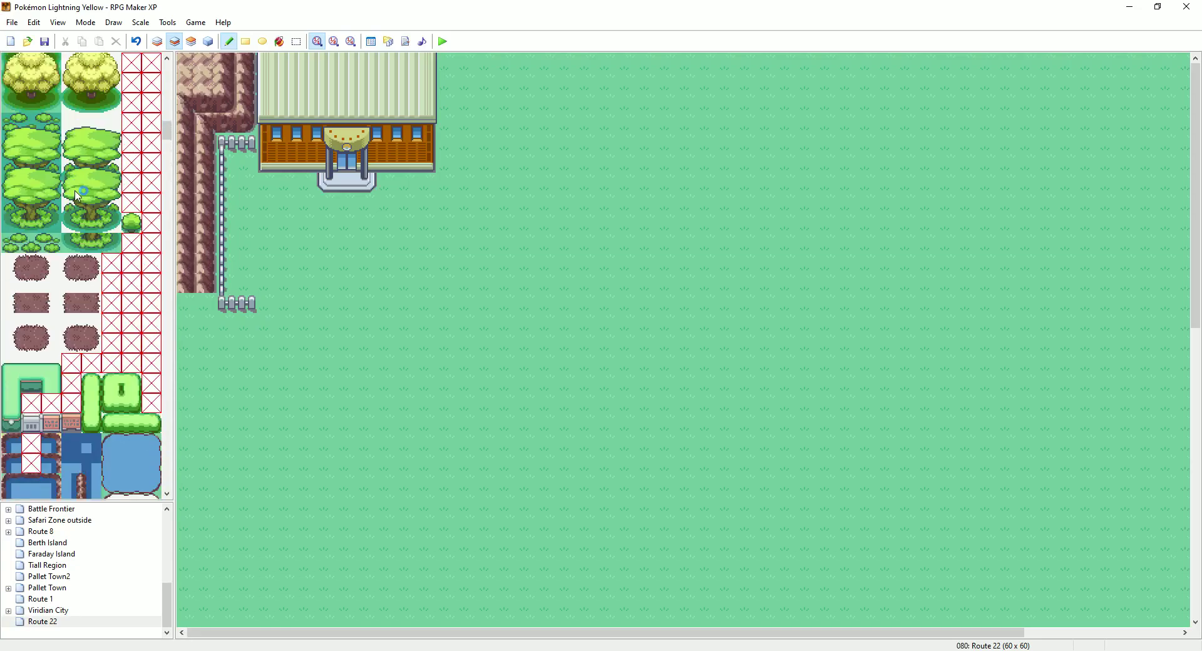
scroll(86, 206, "up", 2)
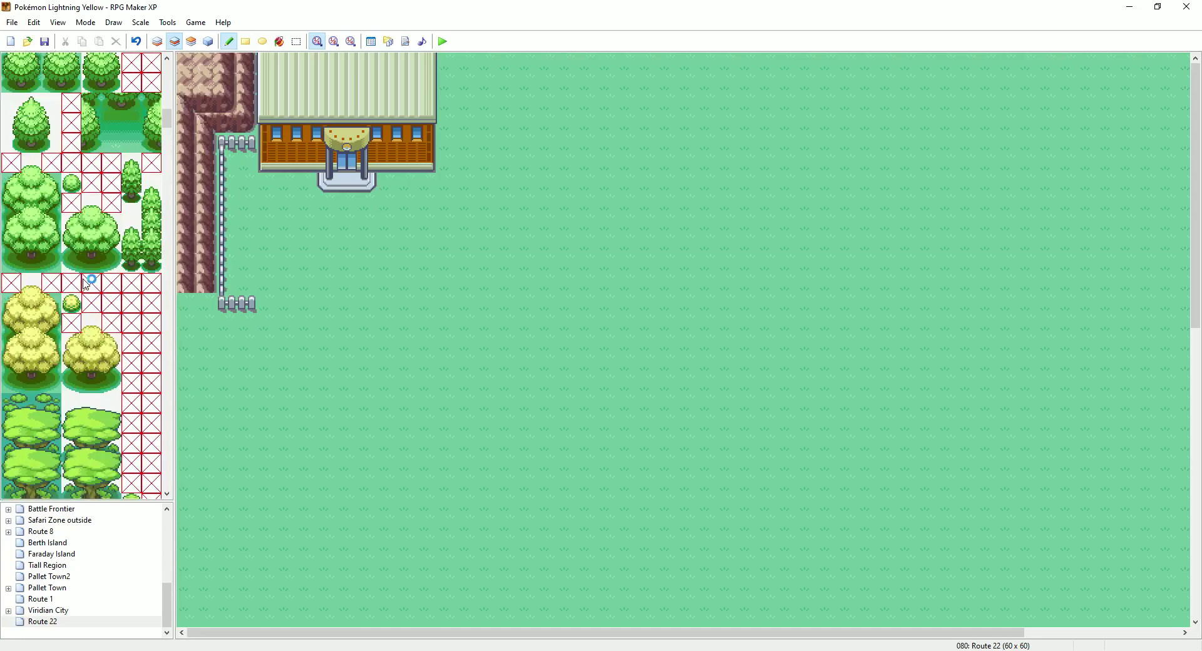
left_click(71, 182)
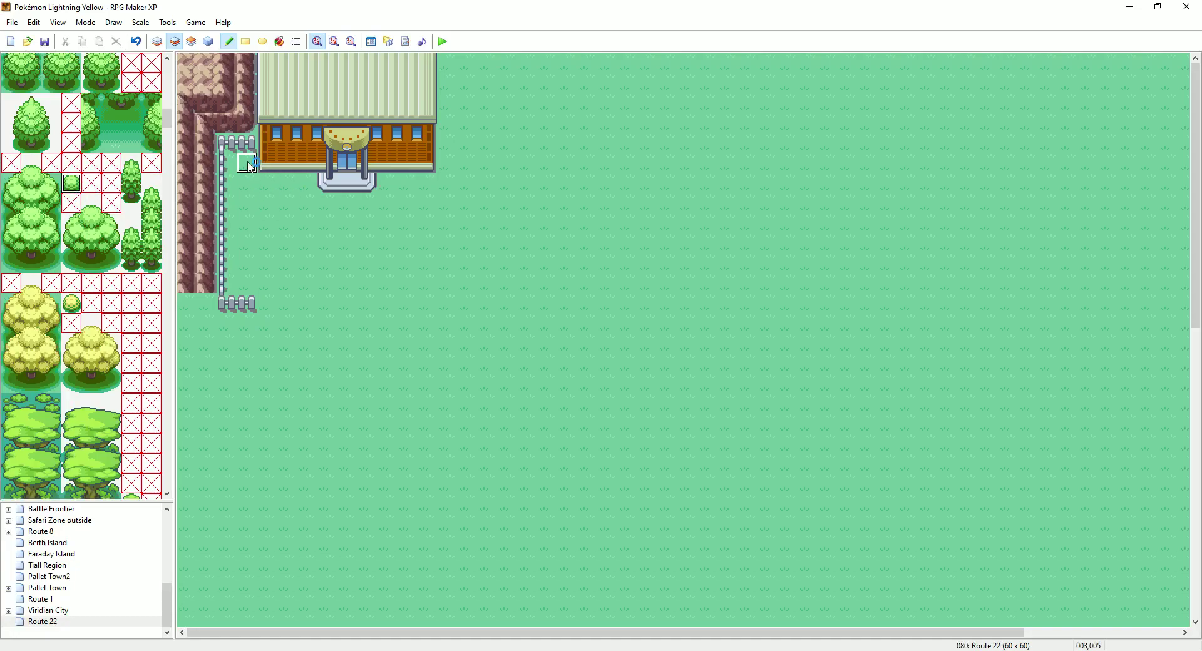
left_click(248, 164)
left_click(248, 183)
left_click(267, 183)
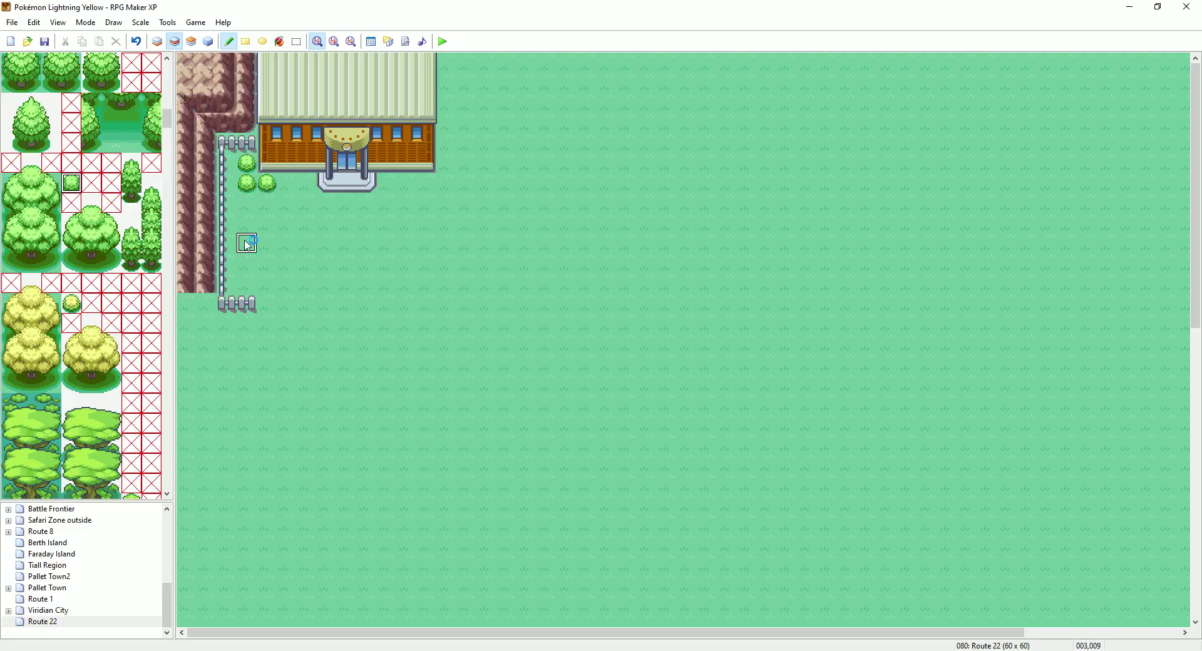
left_click(446, 162)
left_click(447, 183)
left_click(427, 183)
Place narrow green trees on layer 3 along the building's front, starting at row 004 in columns 005, 006, 010 and 011
left_click(192, 44)
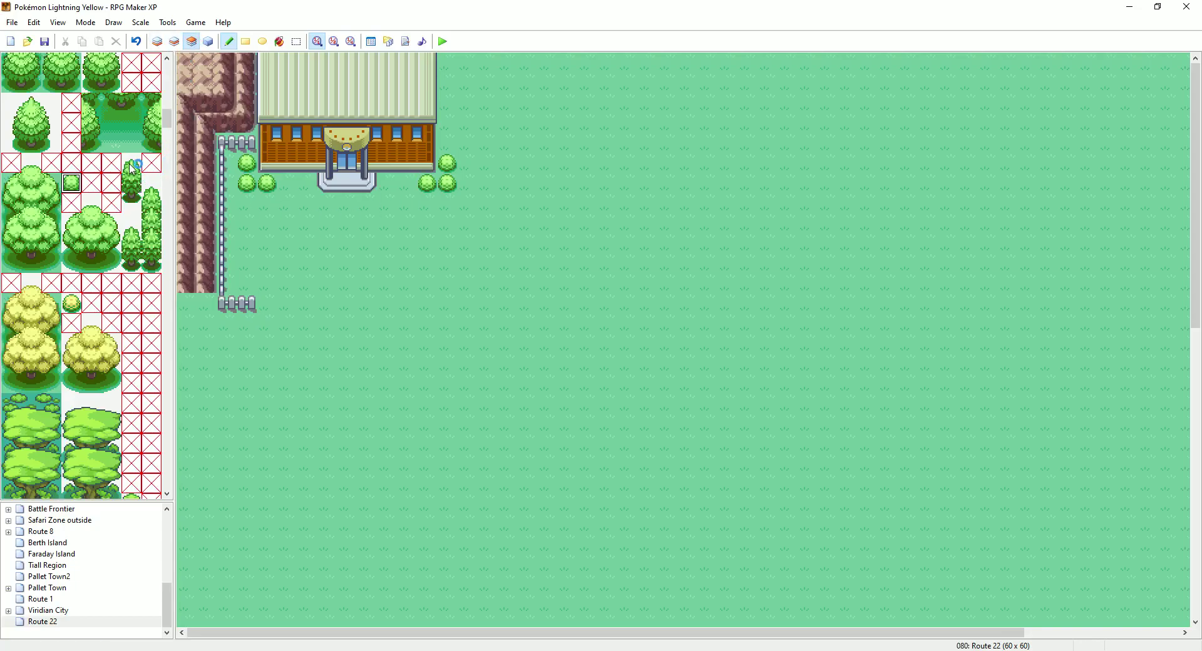
left_click_drag(132, 164, 134, 201)
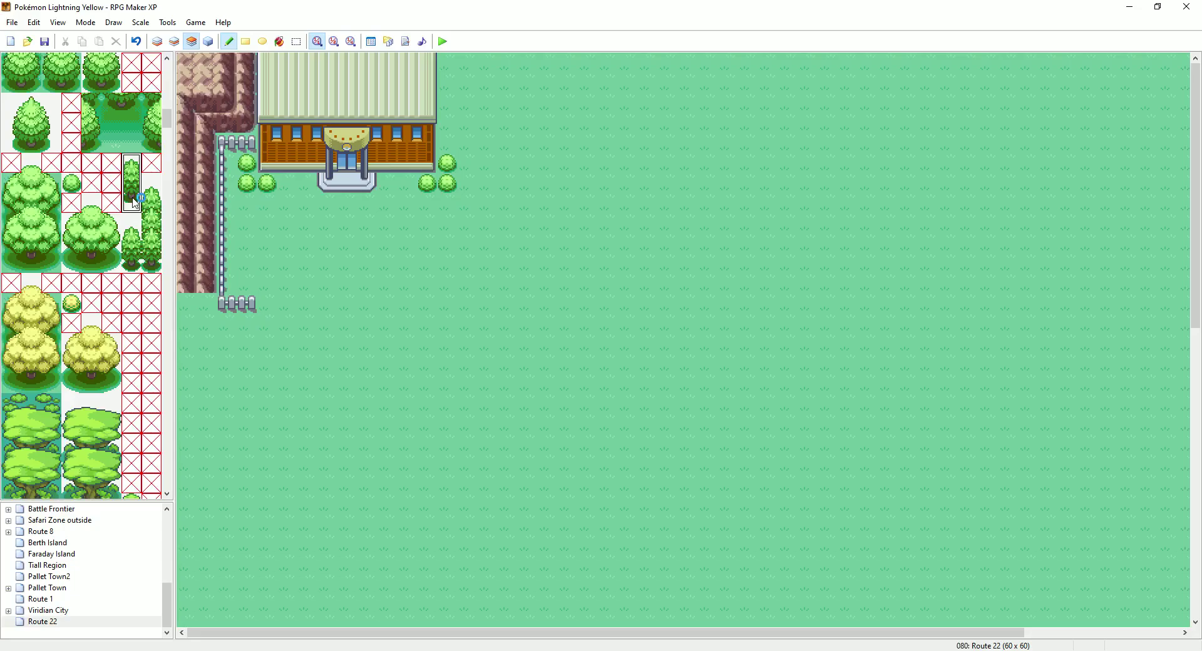
left_click(288, 157)
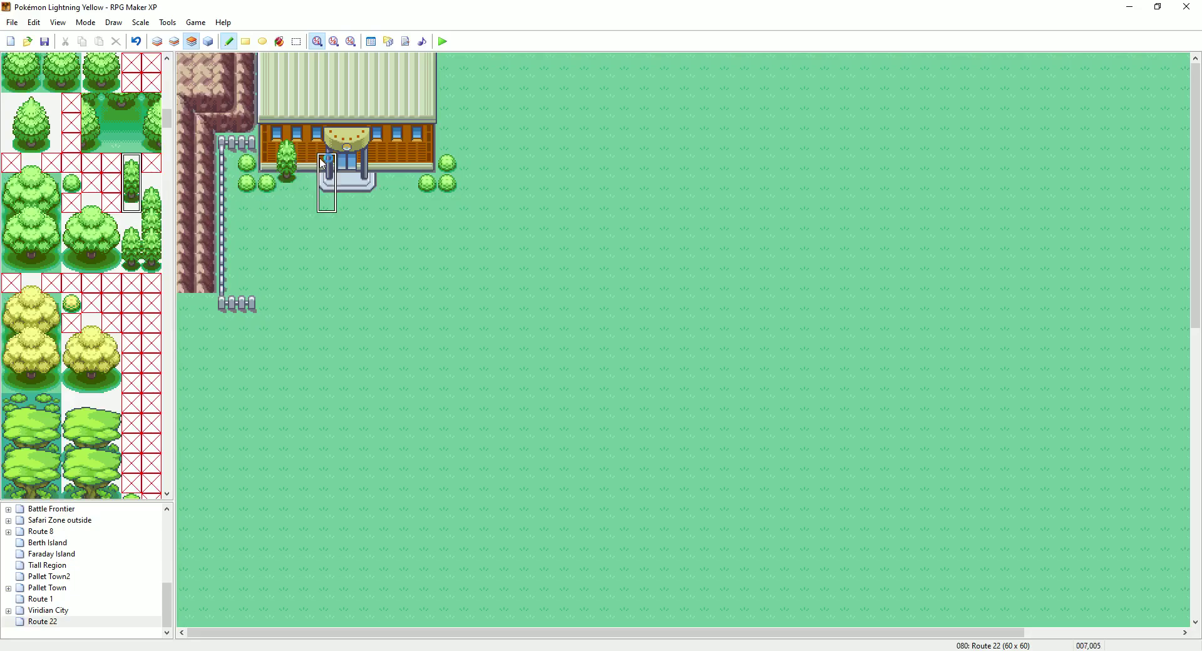
left_click(309, 157)
left_click(388, 157)
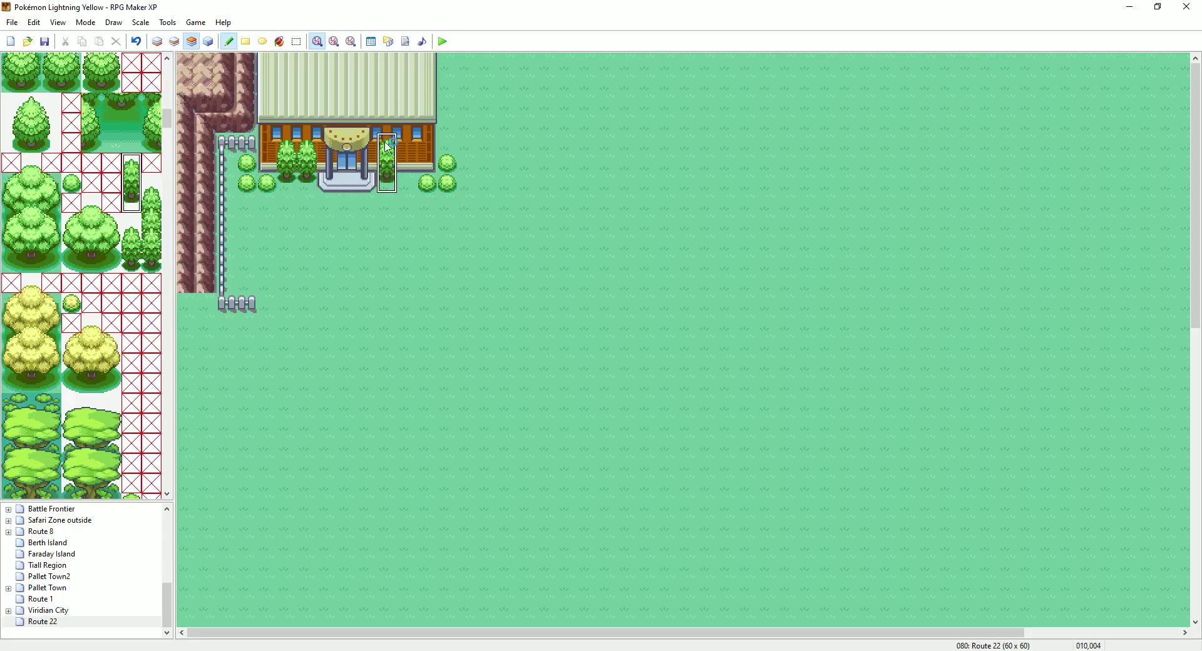
left_click(406, 149)
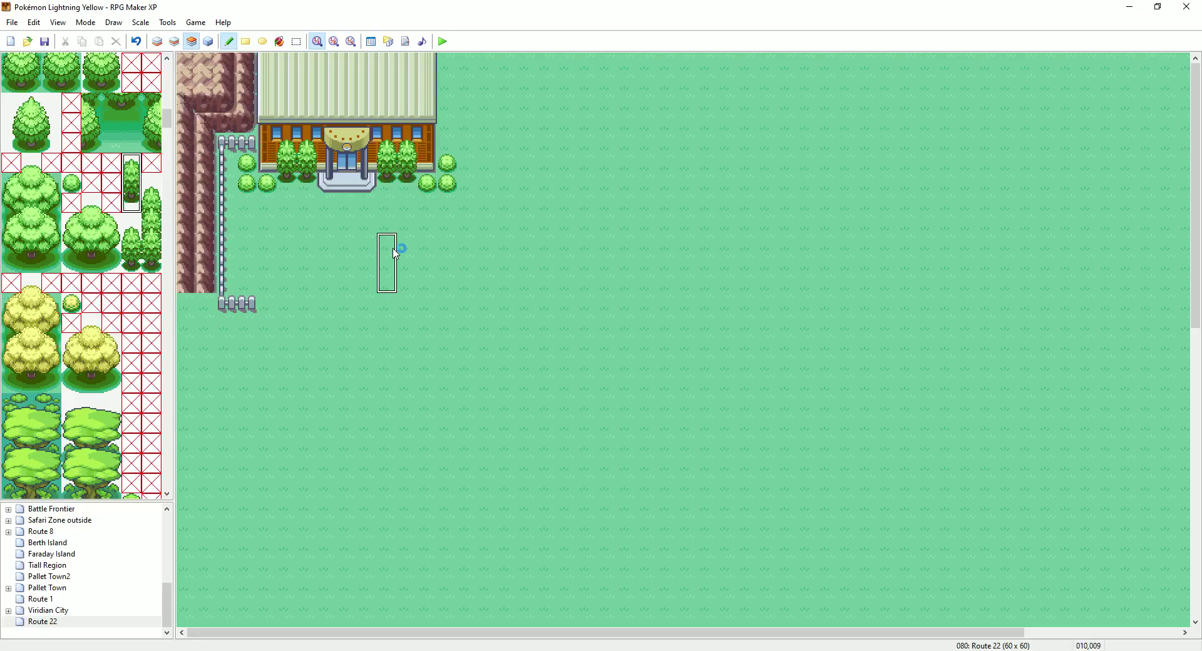
Lay the west end of a yellow brick path on layer 1, covering columns 003 and 004 in rows 007 and 008
left_click(157, 40)
scroll(113, 332, "up", 5)
scroll(113, 332, "up", 4)
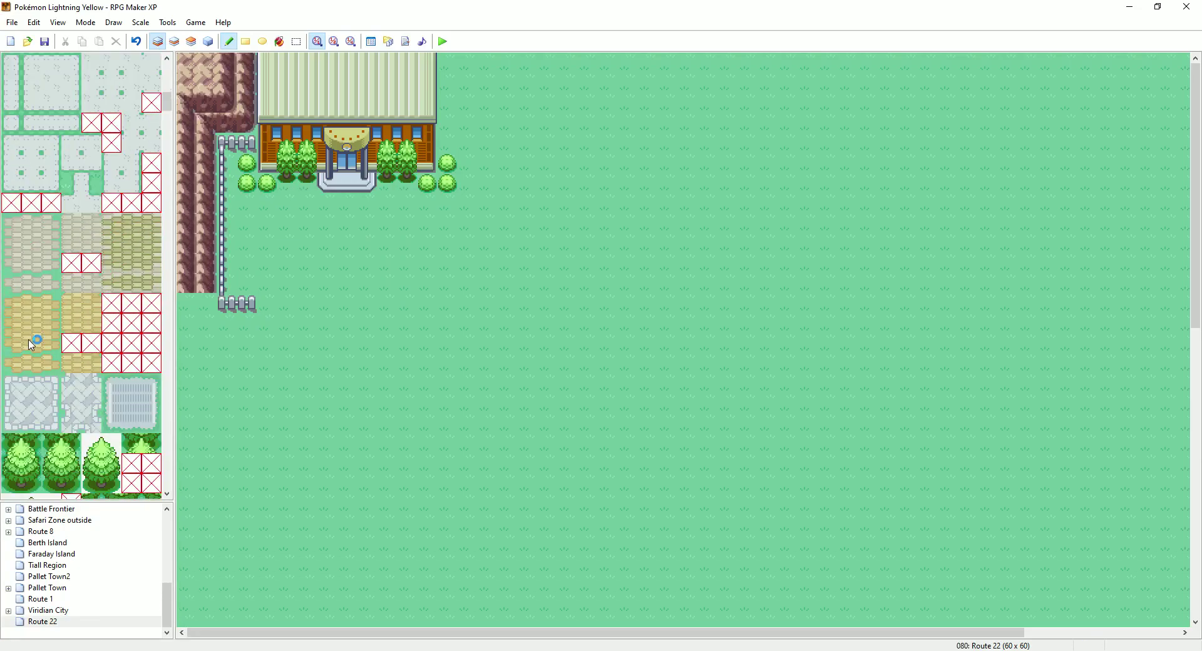
left_click(13, 304)
left_click_drag(14, 304, 37, 304)
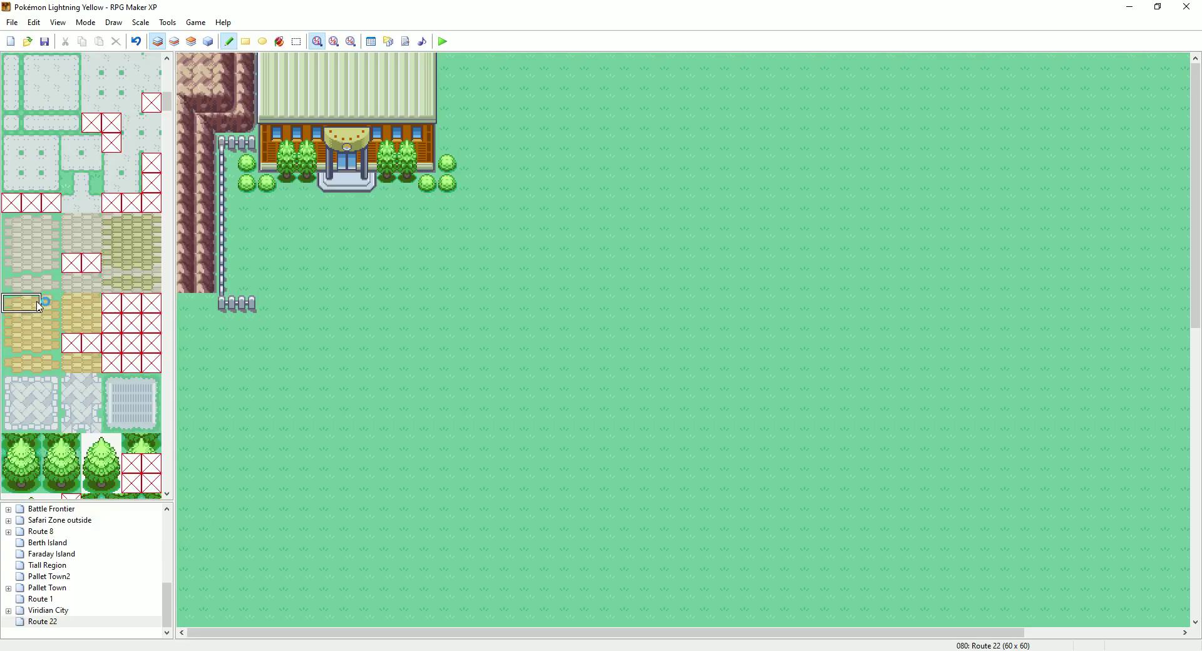
left_click(254, 213)
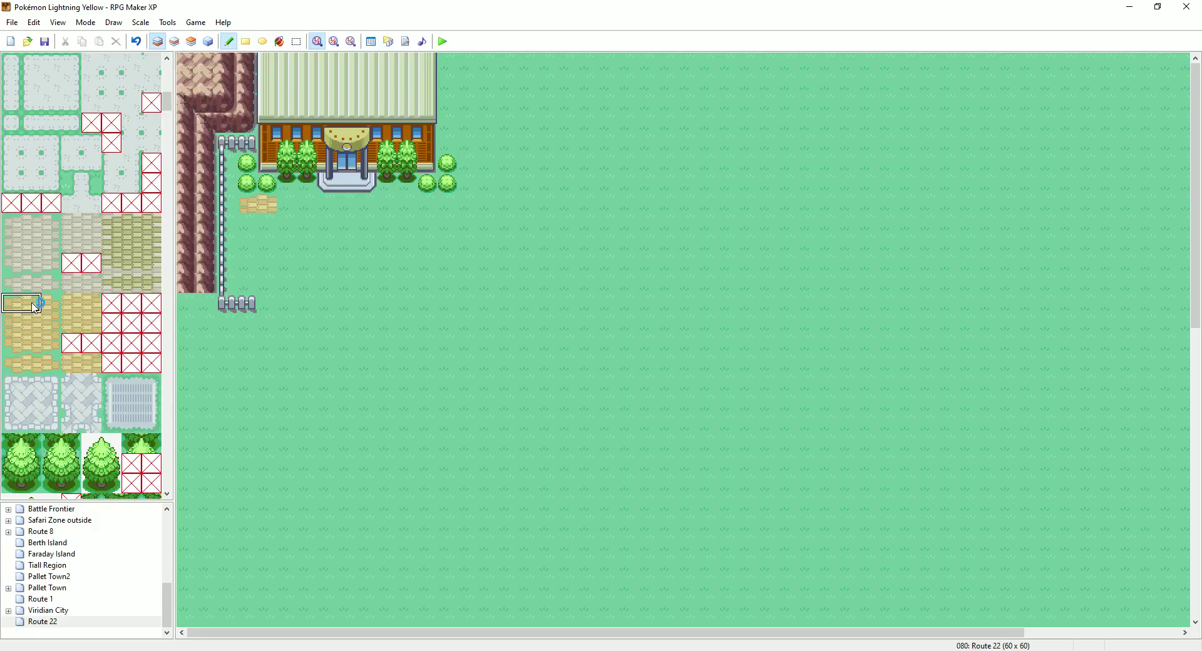
left_click(18, 344)
left_click(247, 222)
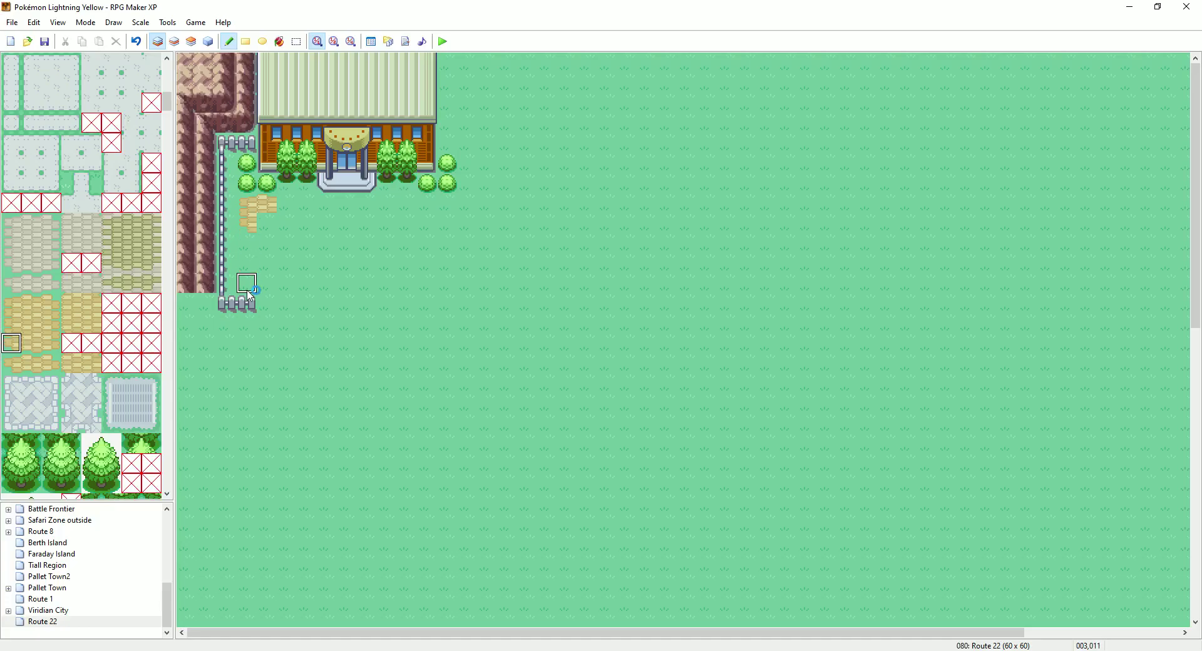
left_click(31, 344)
left_click(266, 222)
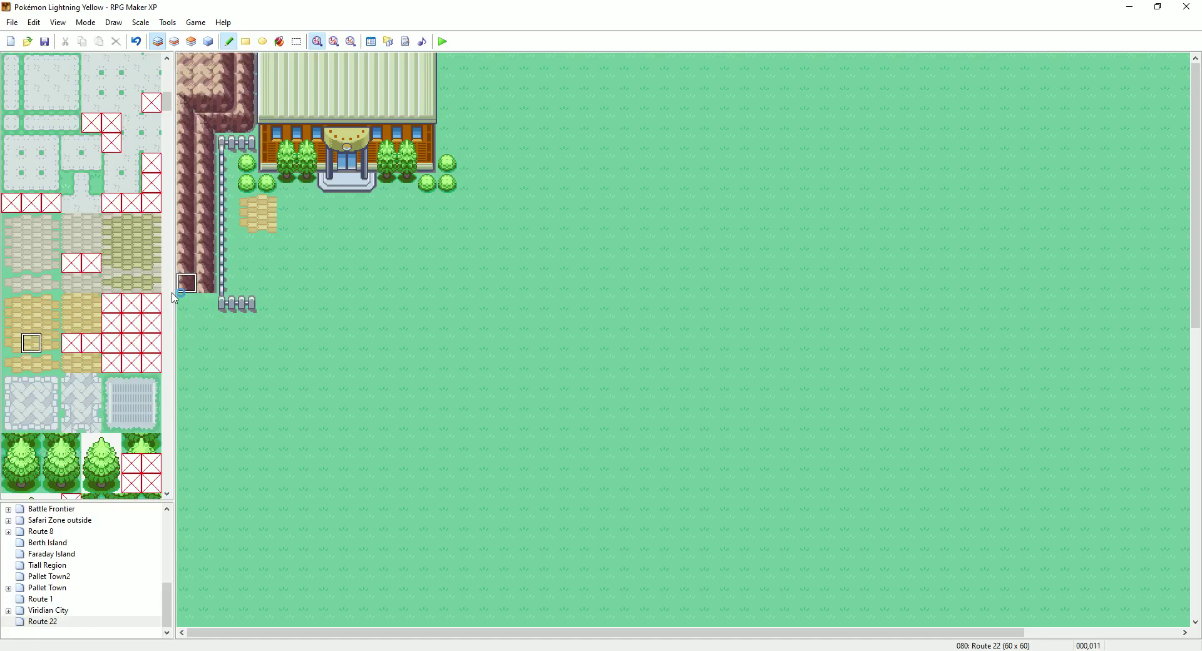
Extend the brick path's upper edge along row 007 from column 005 to 012 with the Rectangle tool
left_click(31, 303)
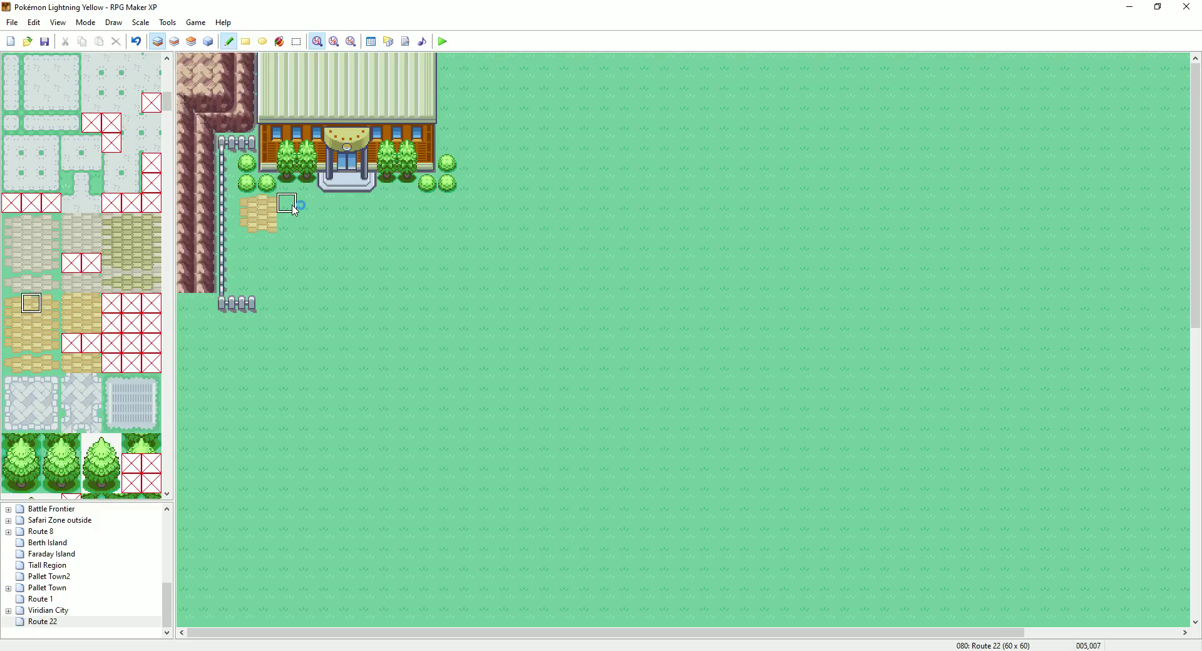
left_click(245, 41)
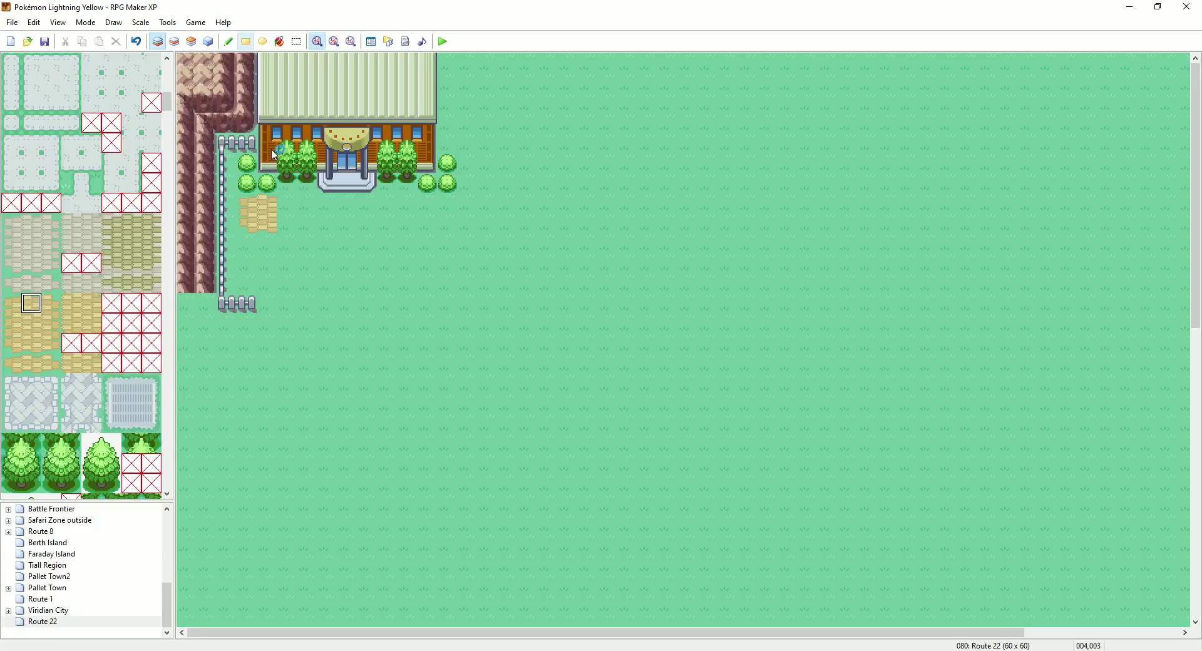
left_click_drag(287, 203, 342, 203)
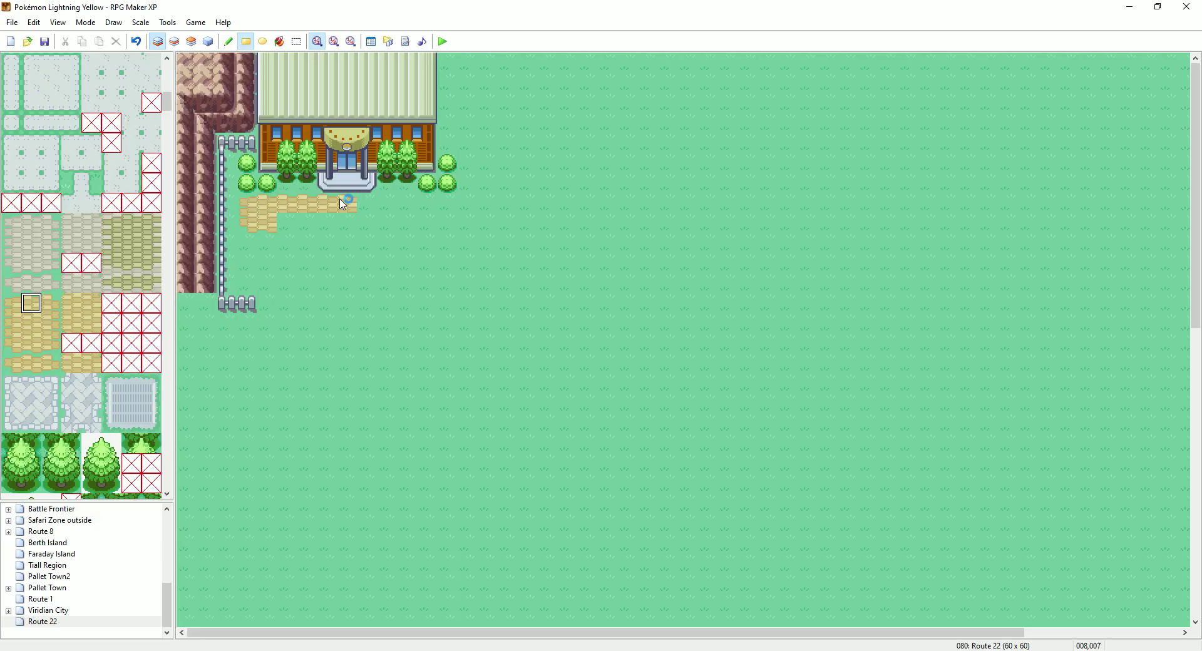
left_click_drag(408, 208, 427, 208)
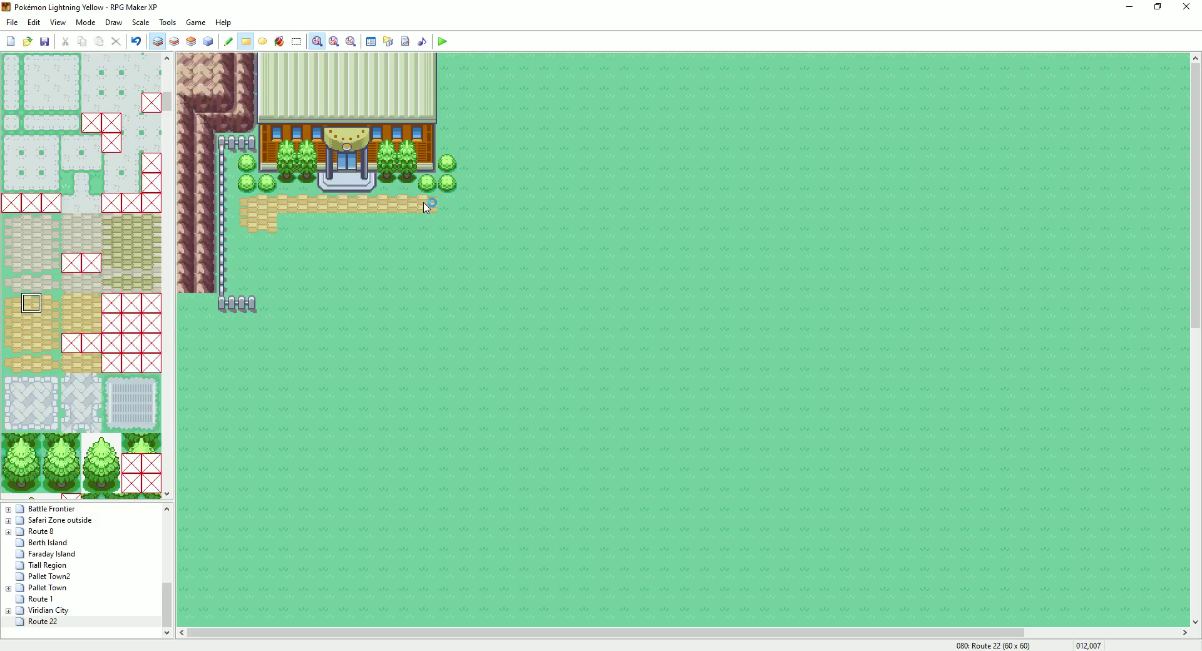
Close the brick path's east end at 013,007 and 013,008, and fill its lower row 008 from column 005 to 012
left_click(51, 303)
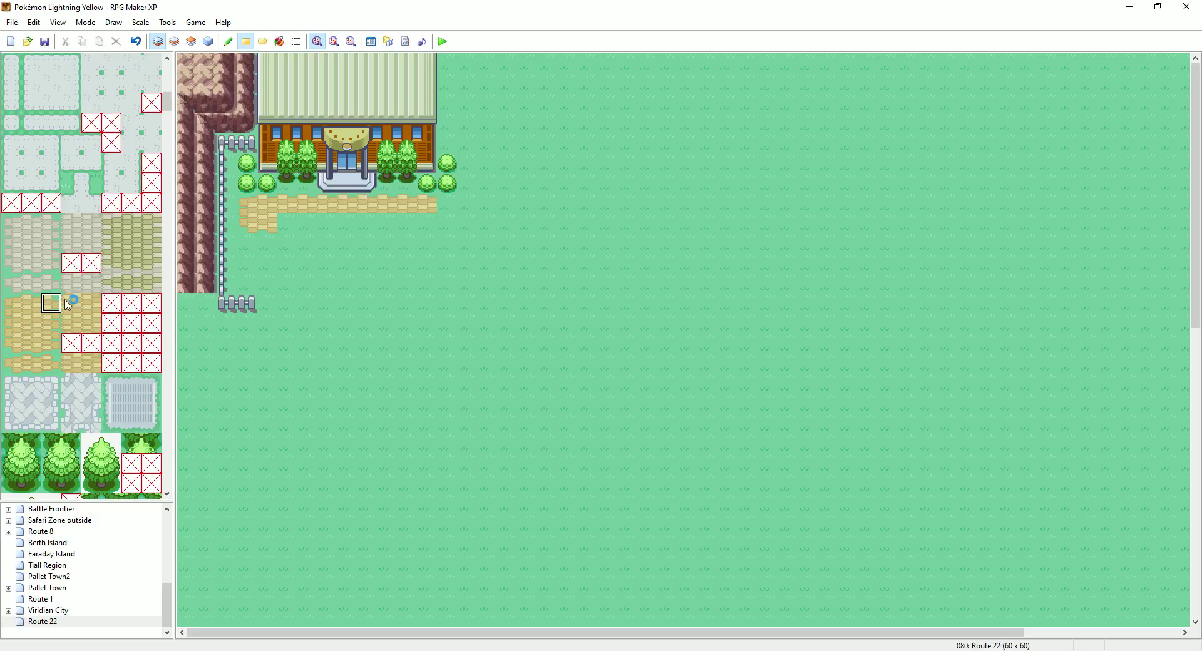
left_click(452, 203)
left_click(52, 343)
left_click(446, 222)
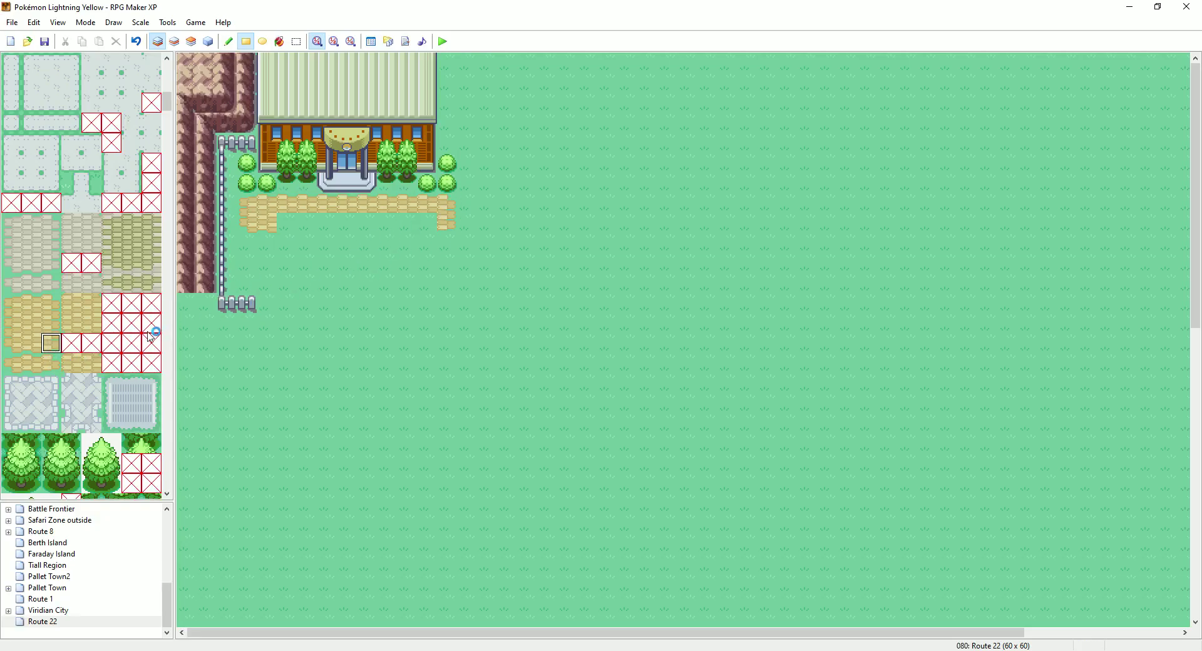
left_click(31, 343)
left_click_drag(285, 222, 426, 223)
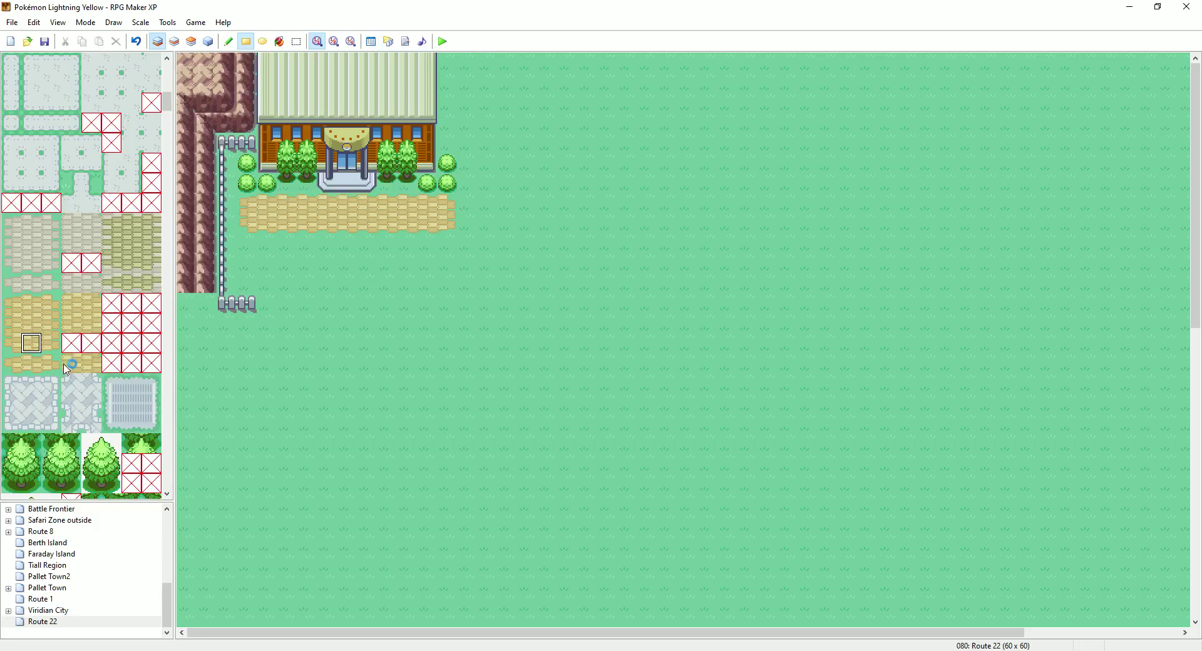
Place brown ledge ends on layer 2 in row 009: the west end in column 003, east ends in columns 009 and 013
left_click(229, 42)
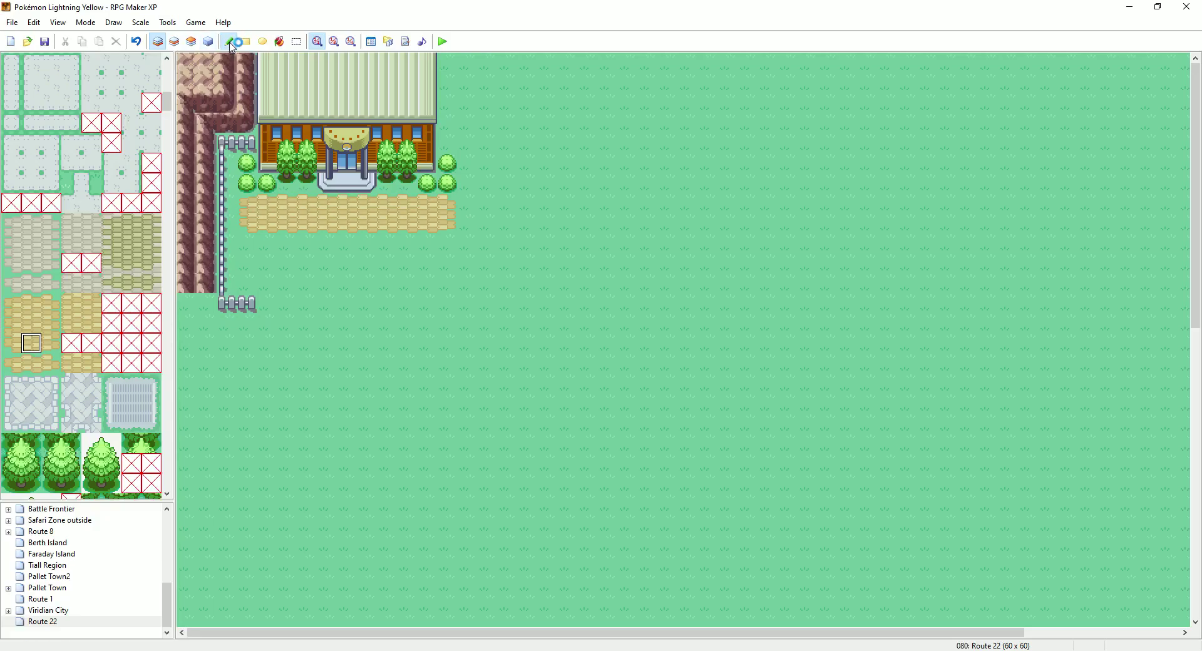
left_click(174, 41)
scroll(98, 343, "down", 10)
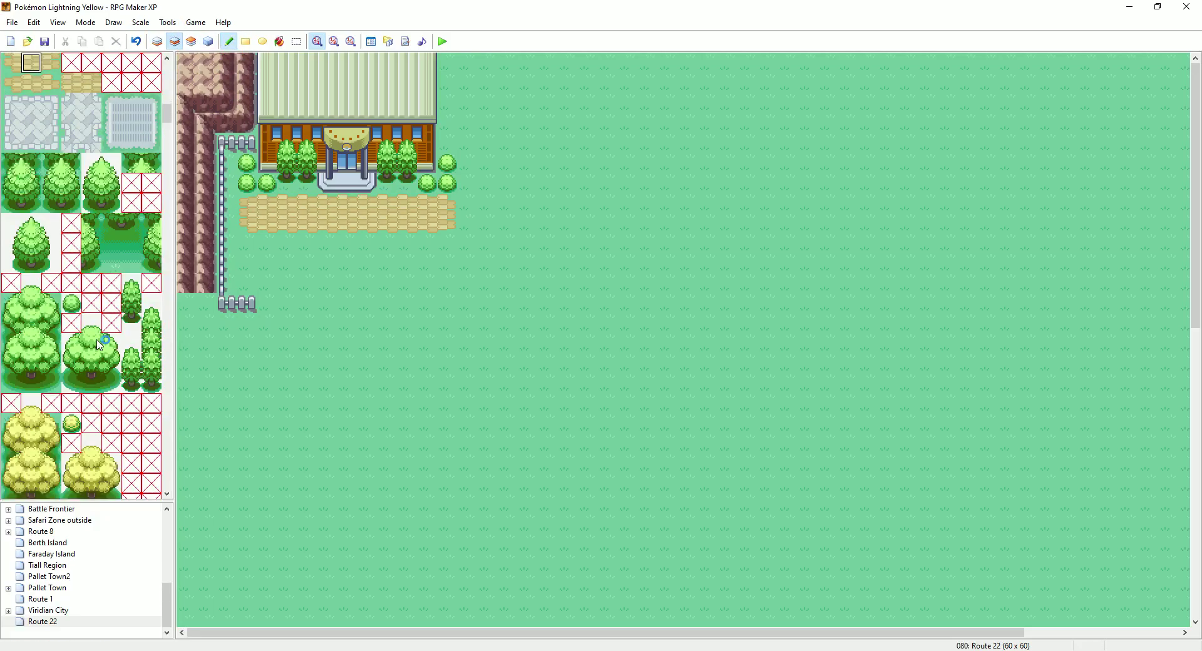
scroll(98, 343, "down", 4)
scroll(99, 343, "down", 2)
left_click(53, 344)
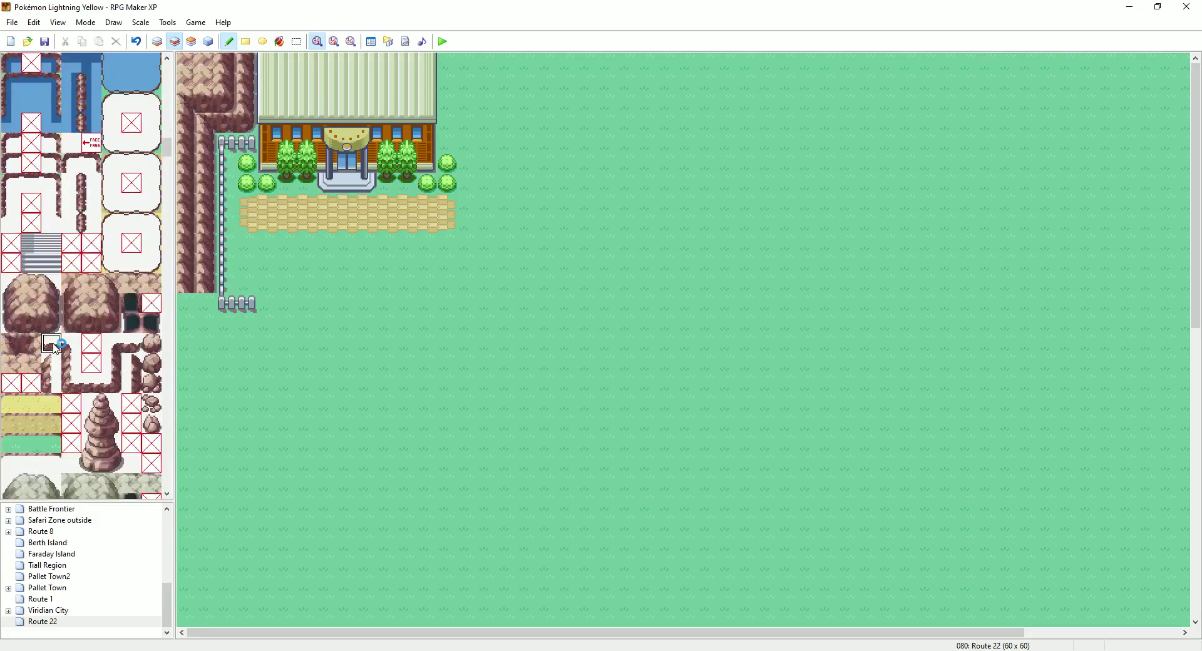
left_click(248, 249)
left_click(131, 345)
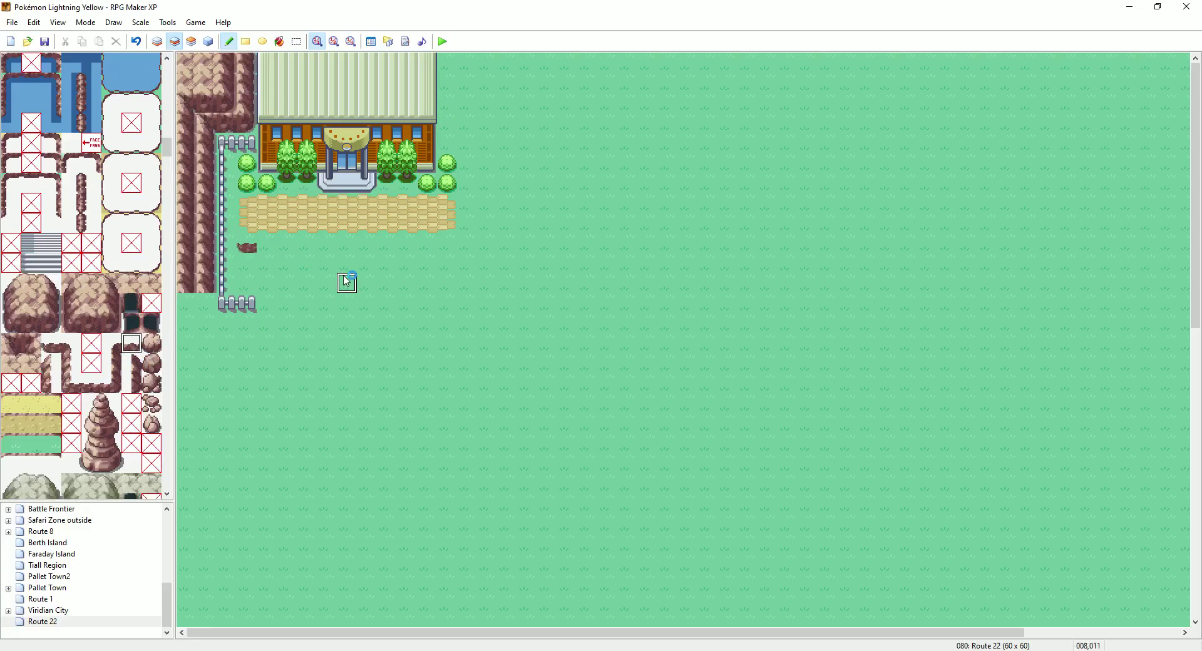
left_click(375, 244)
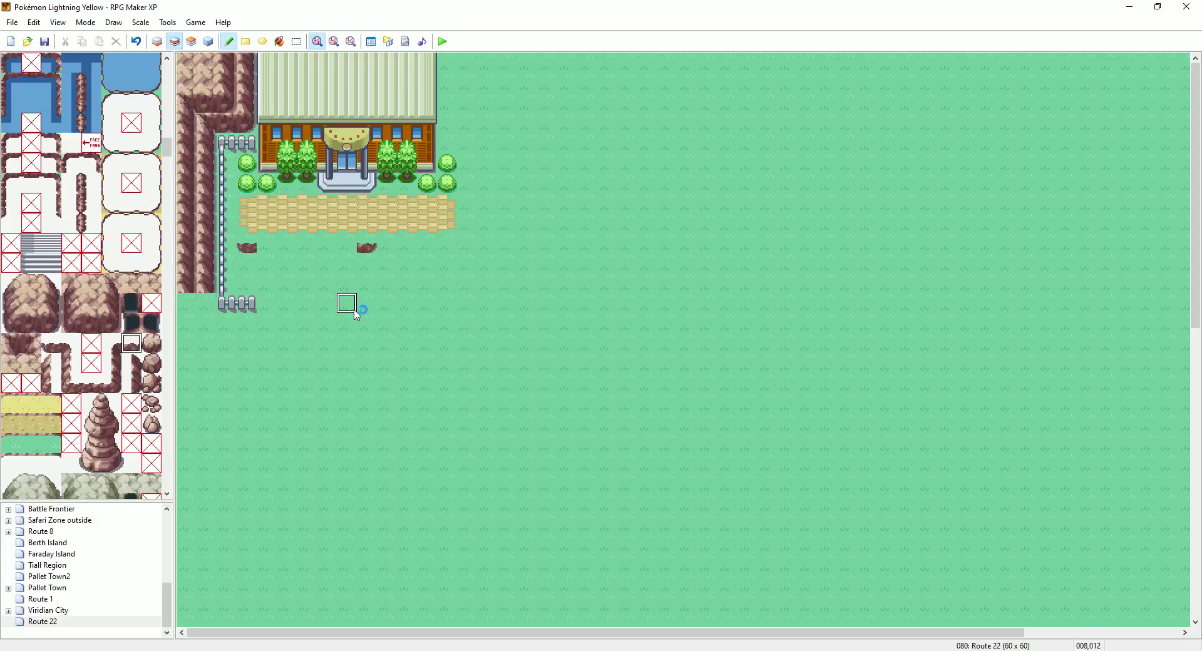
left_click(446, 246)
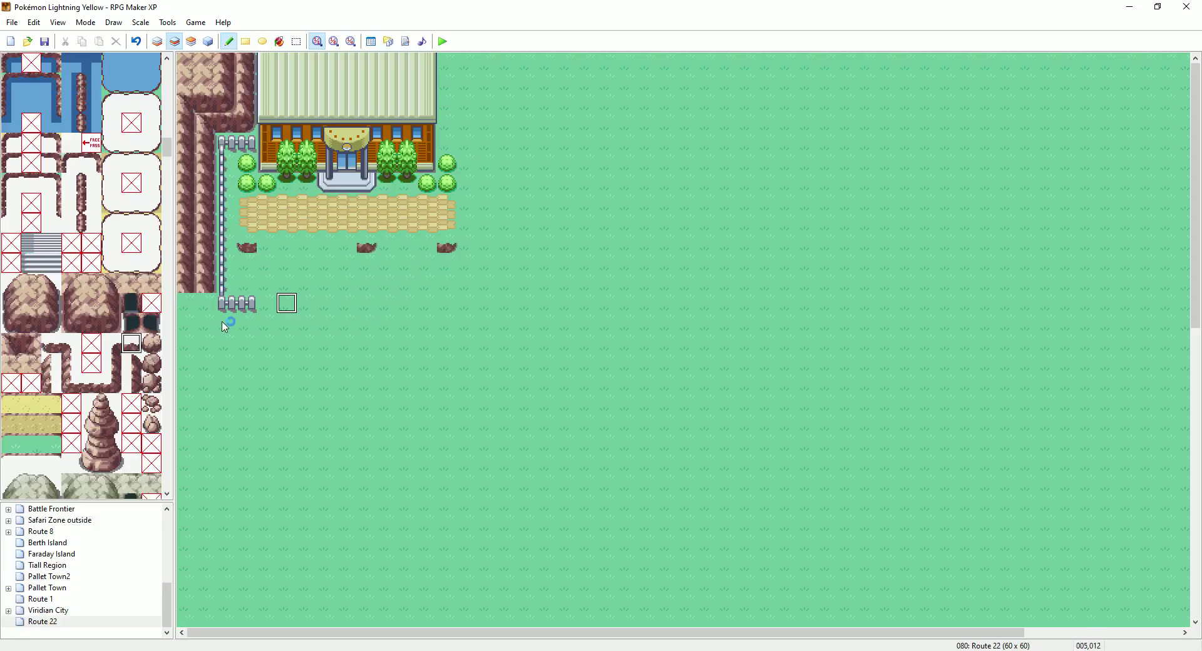
Add the short ledge's west end at 012,009 and fill the long ledge along row 009 from column 004 to 008
left_click(51, 343)
left_click(428, 247)
left_click(92, 382)
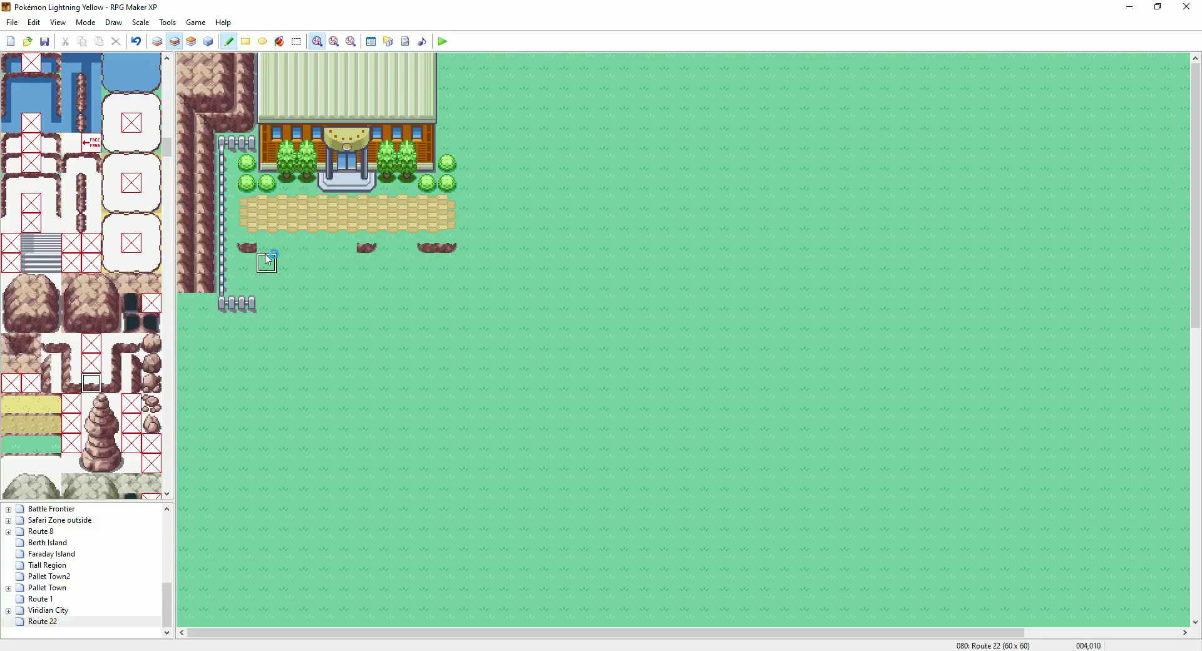
left_click_drag(271, 250, 346, 246)
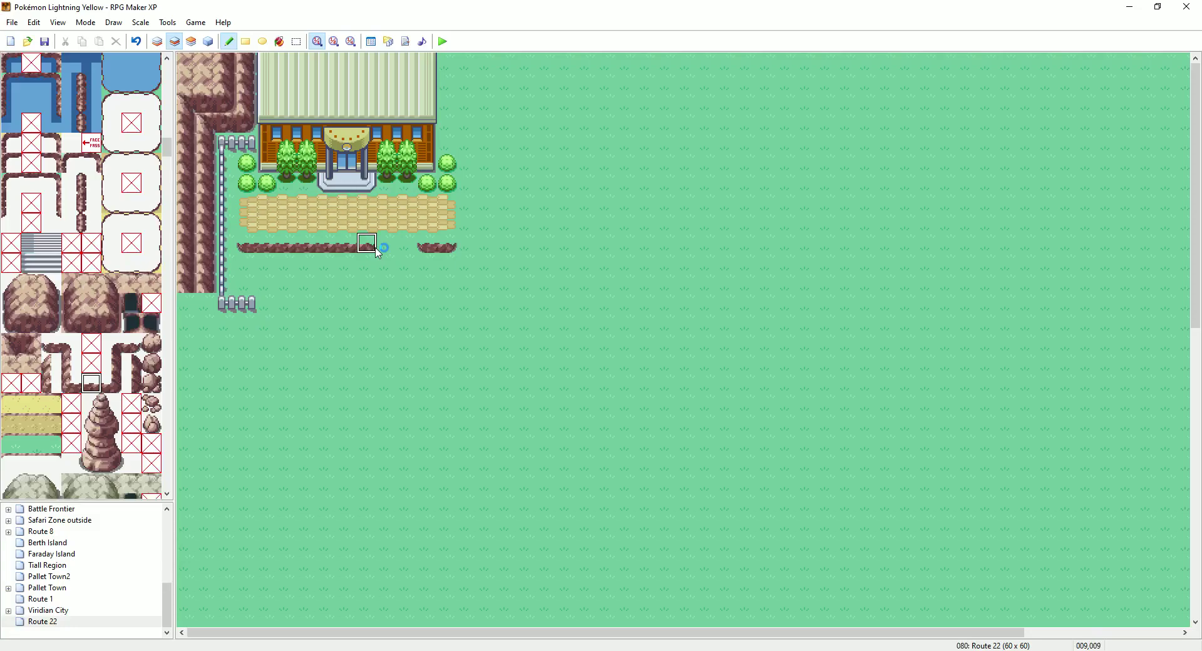
Place the grey sign tile on layer 2 at 007,012 beside the yard entrance
scroll(155, 338, "down", 4)
scroll(155, 338, "down", 3)
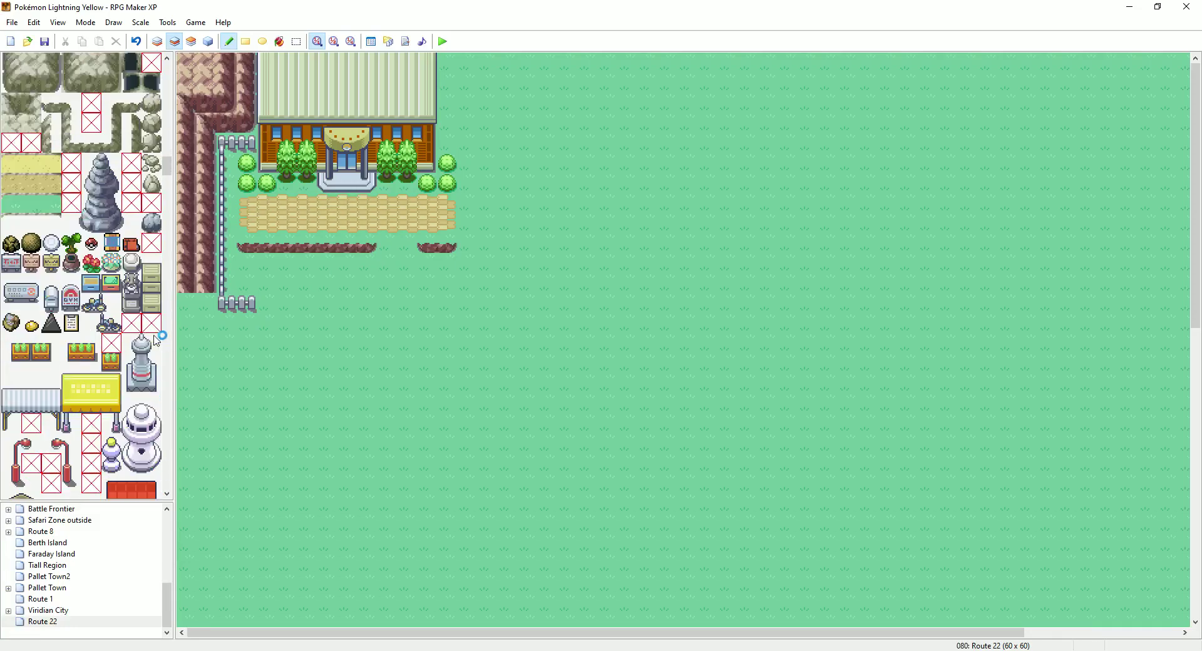
left_click(11, 266)
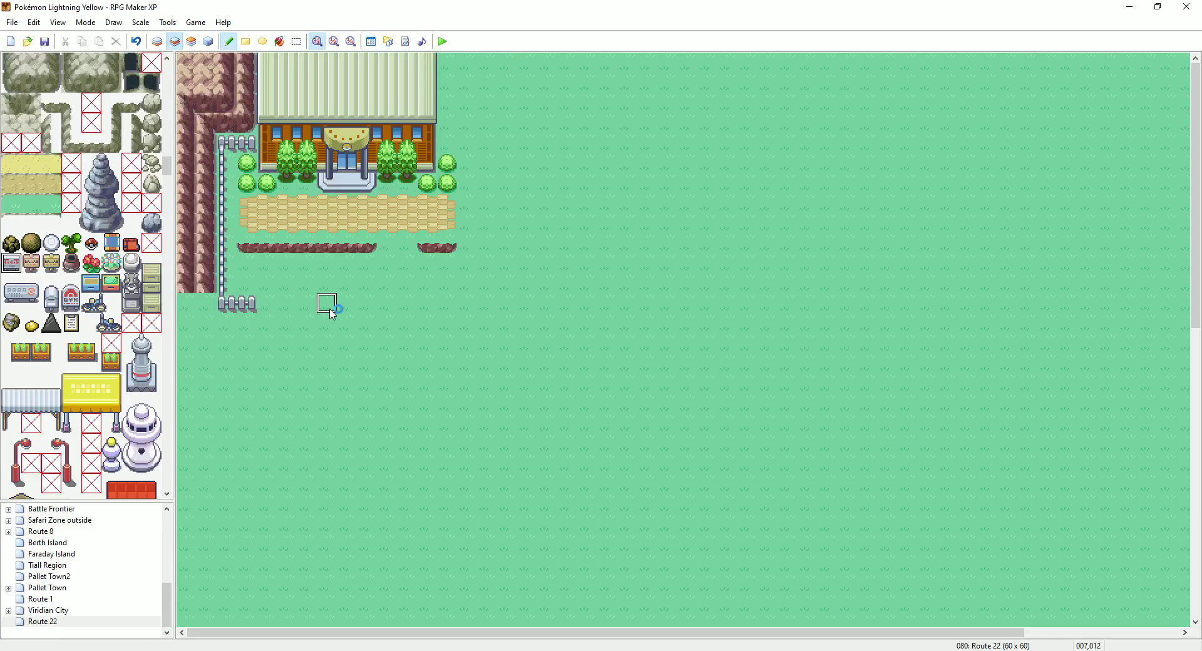
left_click(330, 308)
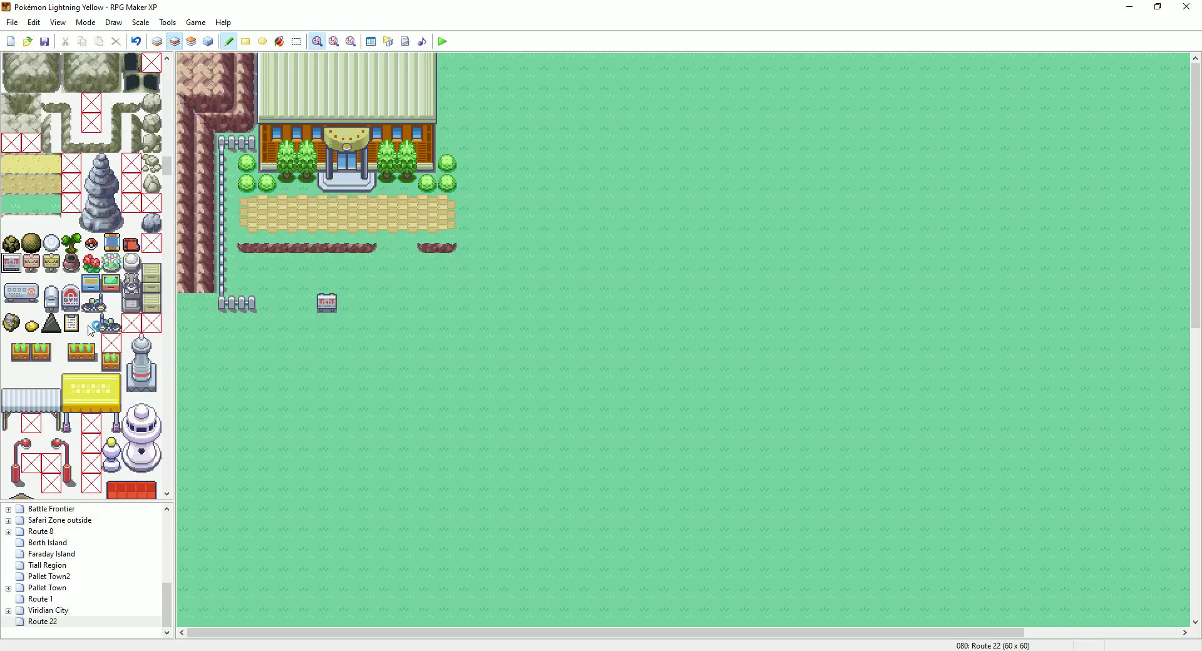
Lay horizontal grey post fencing along row 012 from column 008 to 013, east of the sign
scroll(90, 330, "down", 1)
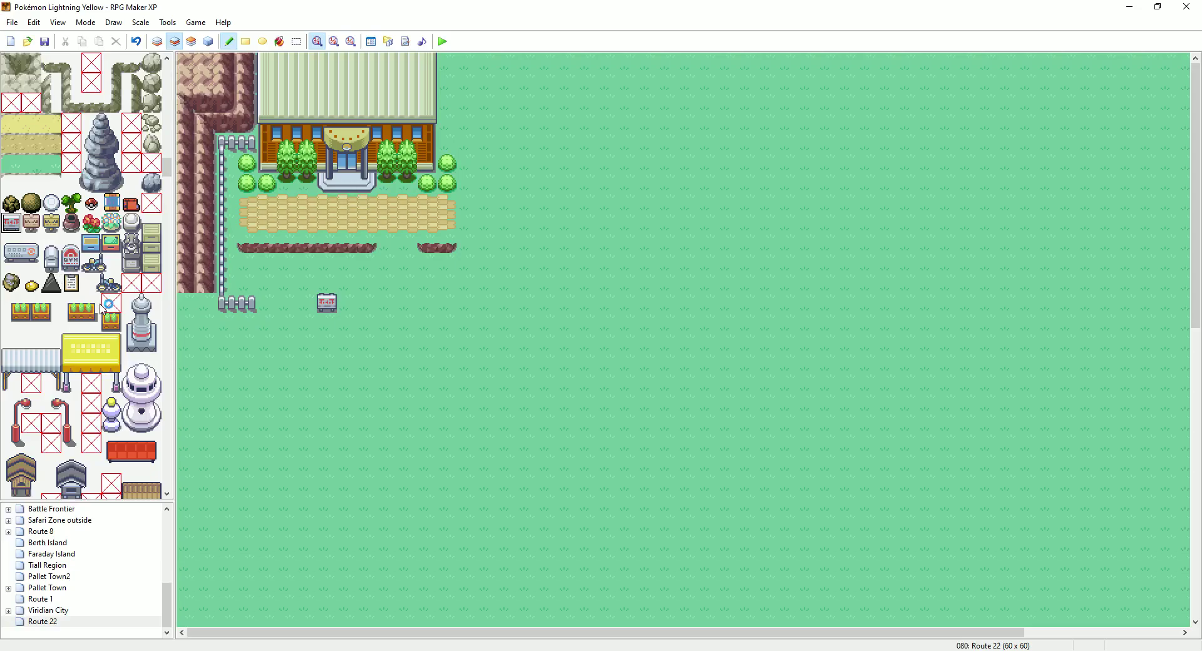
scroll(102, 307, "down", 10)
scroll(102, 307, "down", 8)
left_click(31, 403)
left_click(346, 304)
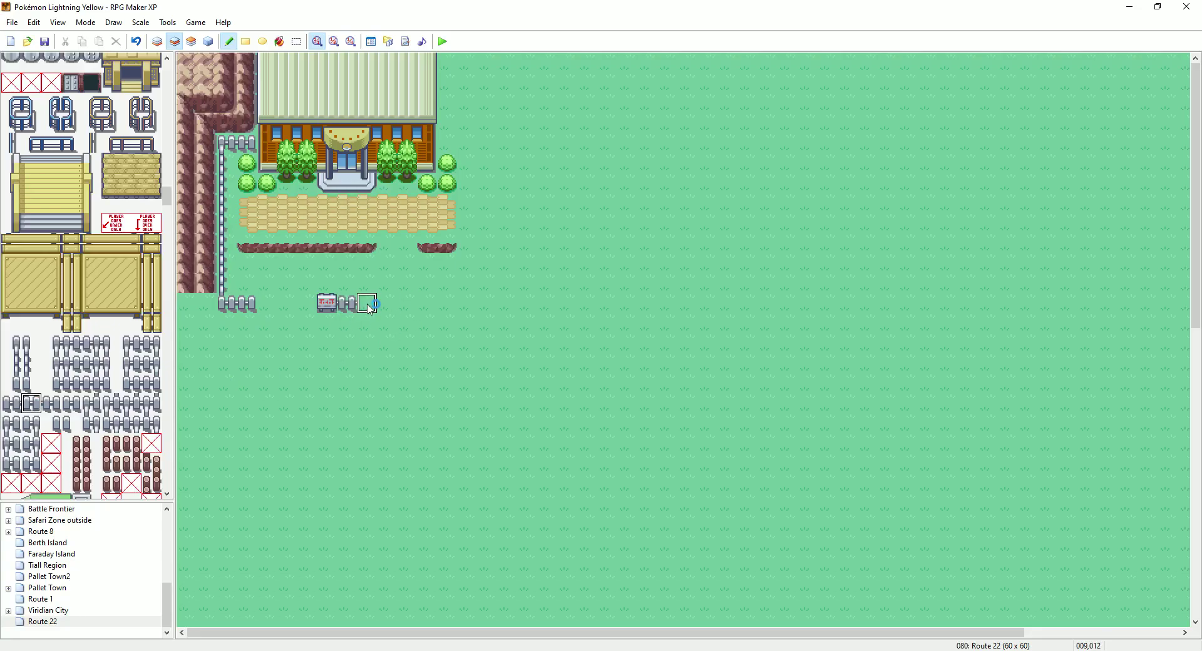
left_click_drag(368, 306, 454, 302)
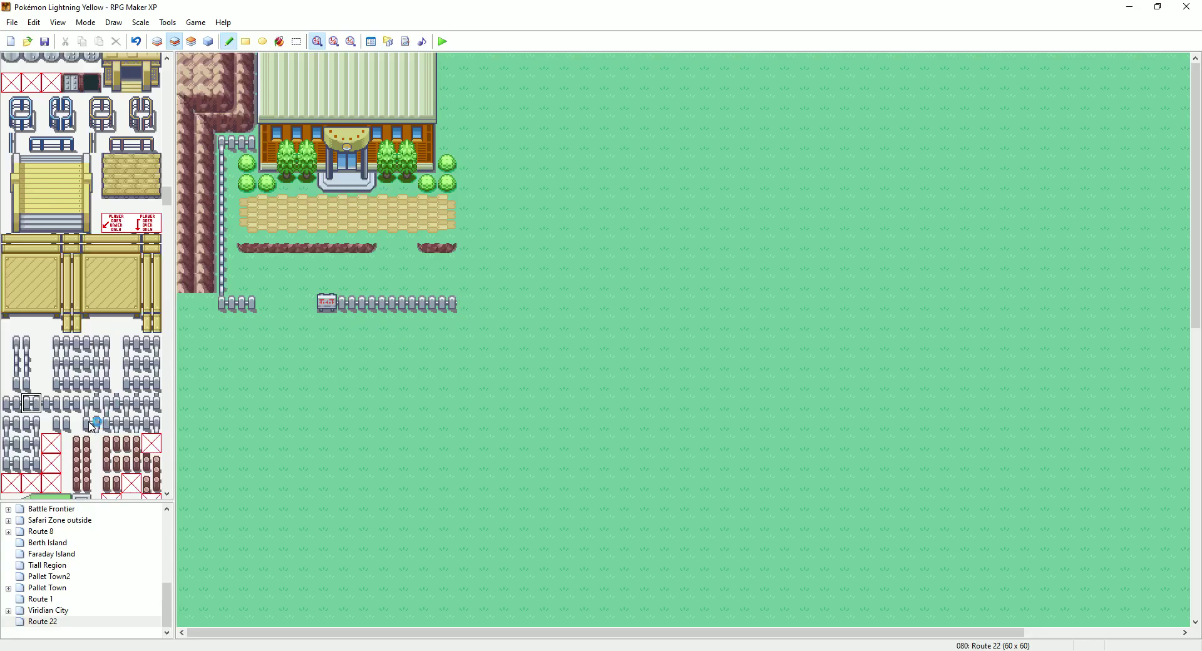
Place the fence corner at 014,012 and run vertical fencing in column 014 from row 011 up to row 005
left_click(152, 382)
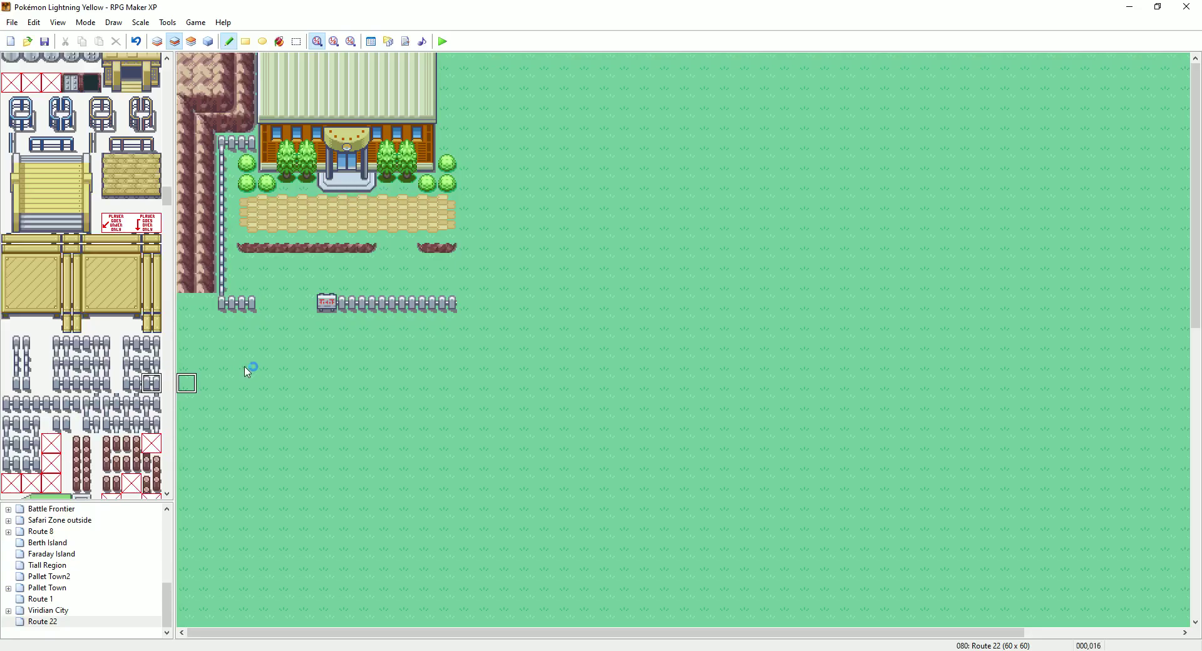
left_click(466, 305)
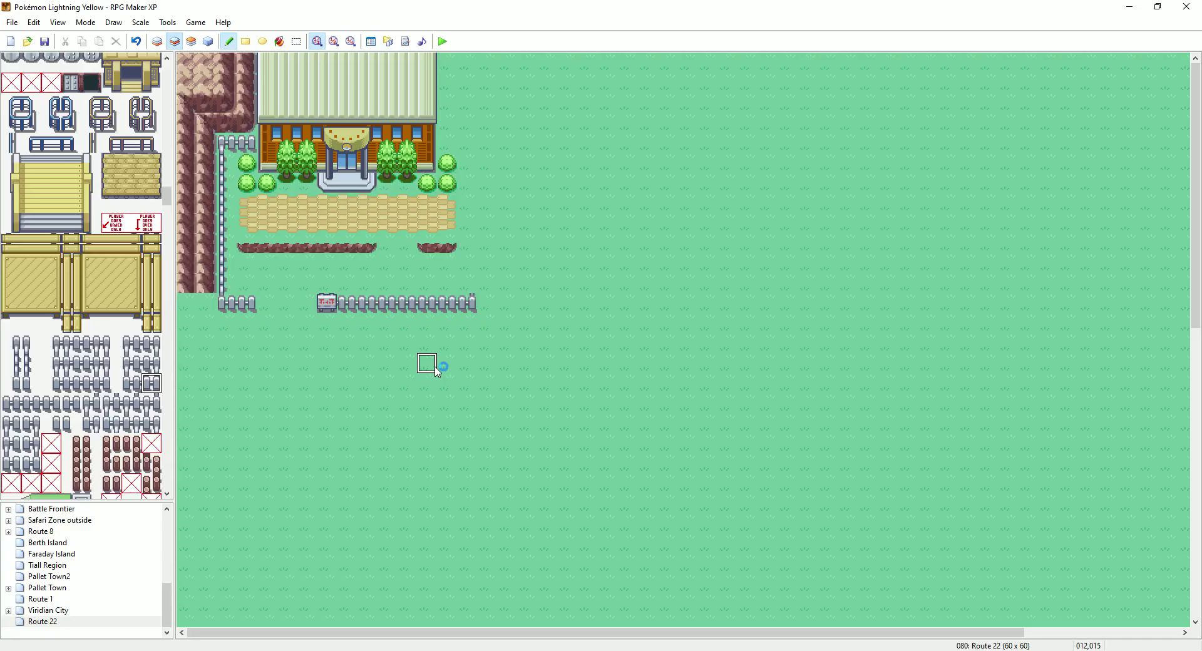
left_click(20, 364)
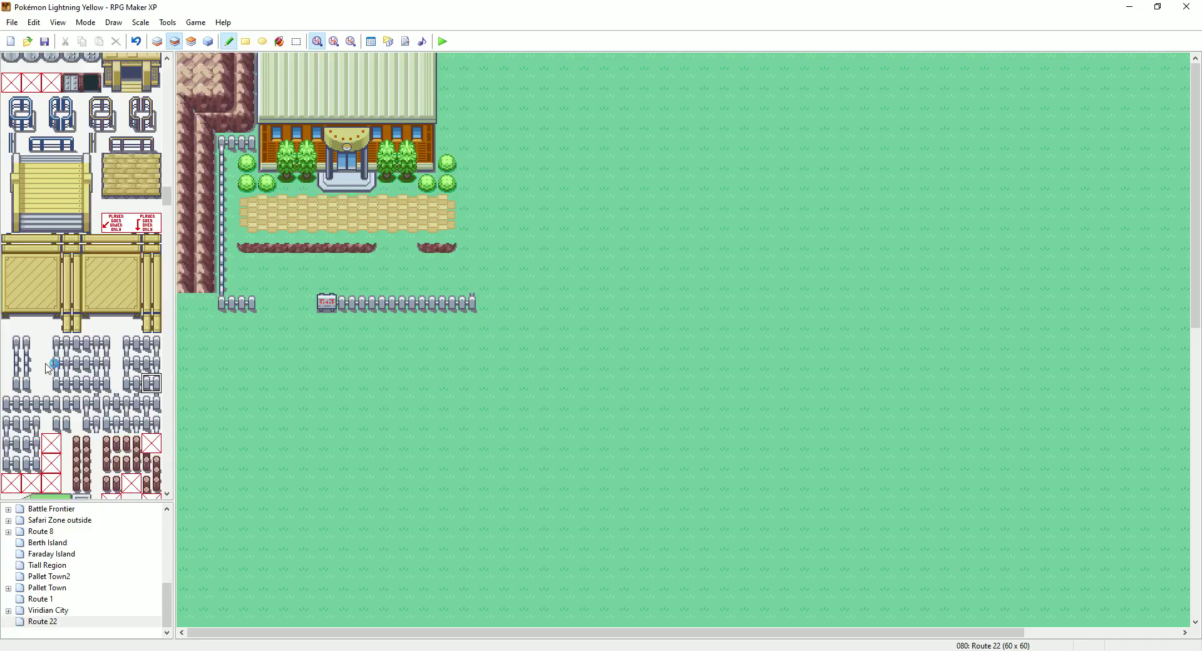
left_click(470, 279)
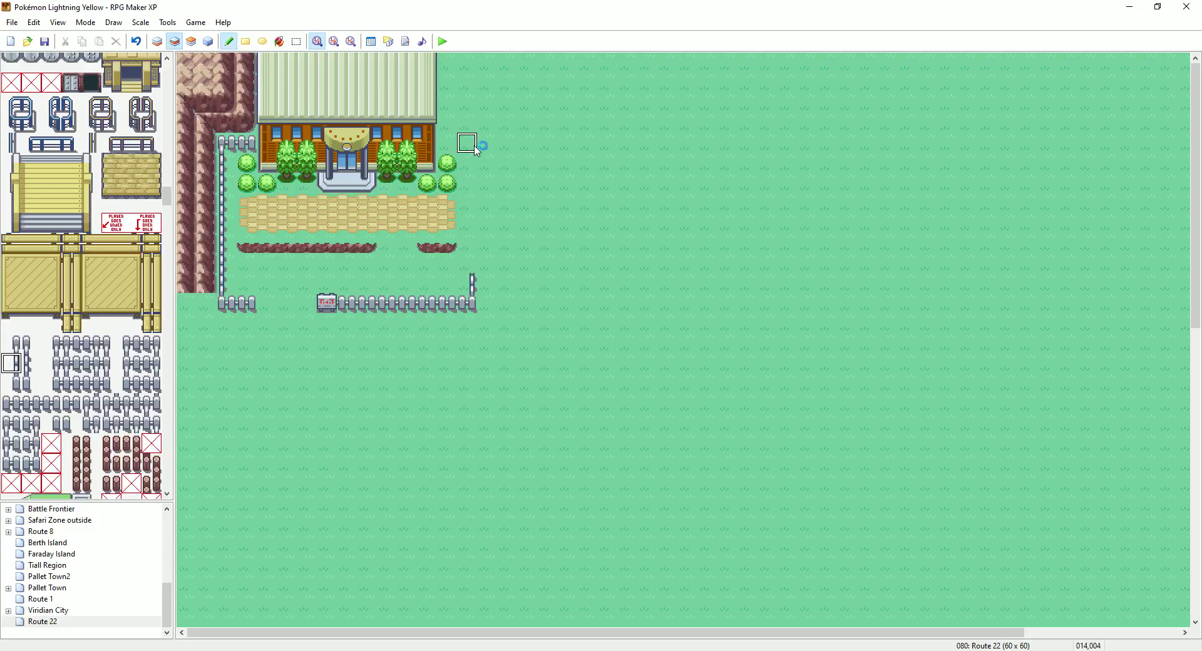
left_click_drag(474, 150, 472, 260)
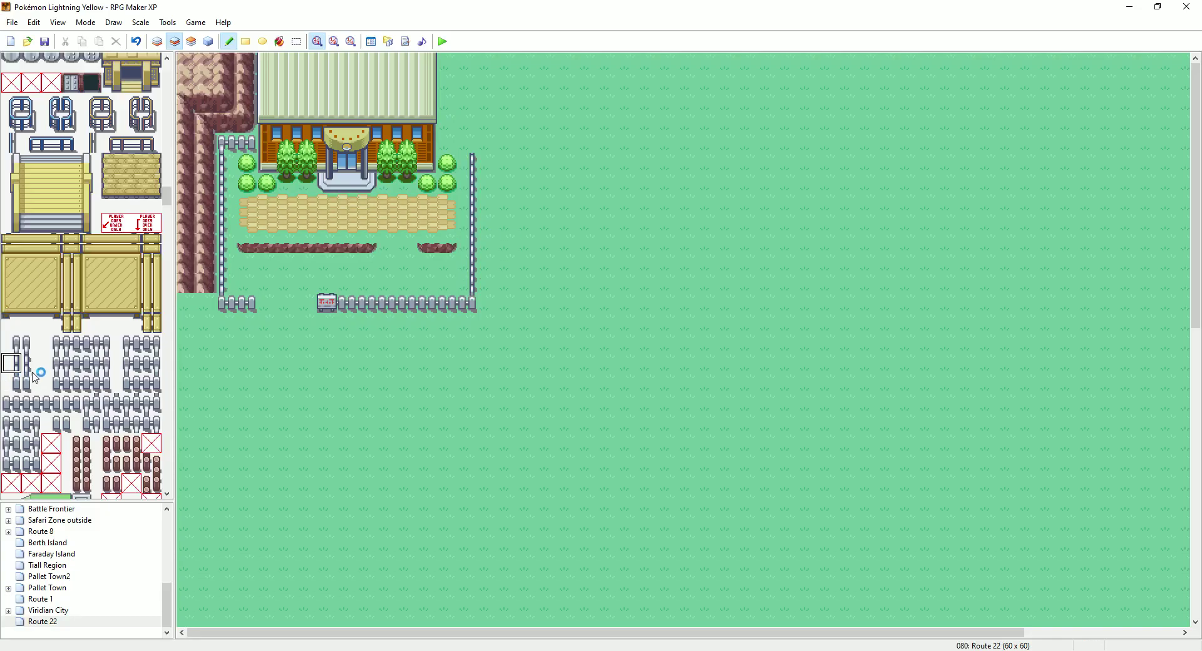
Place the fence's west end at 013,004 beside the building and a middle section at 014,004 above the vertical fence
left_click(12, 404)
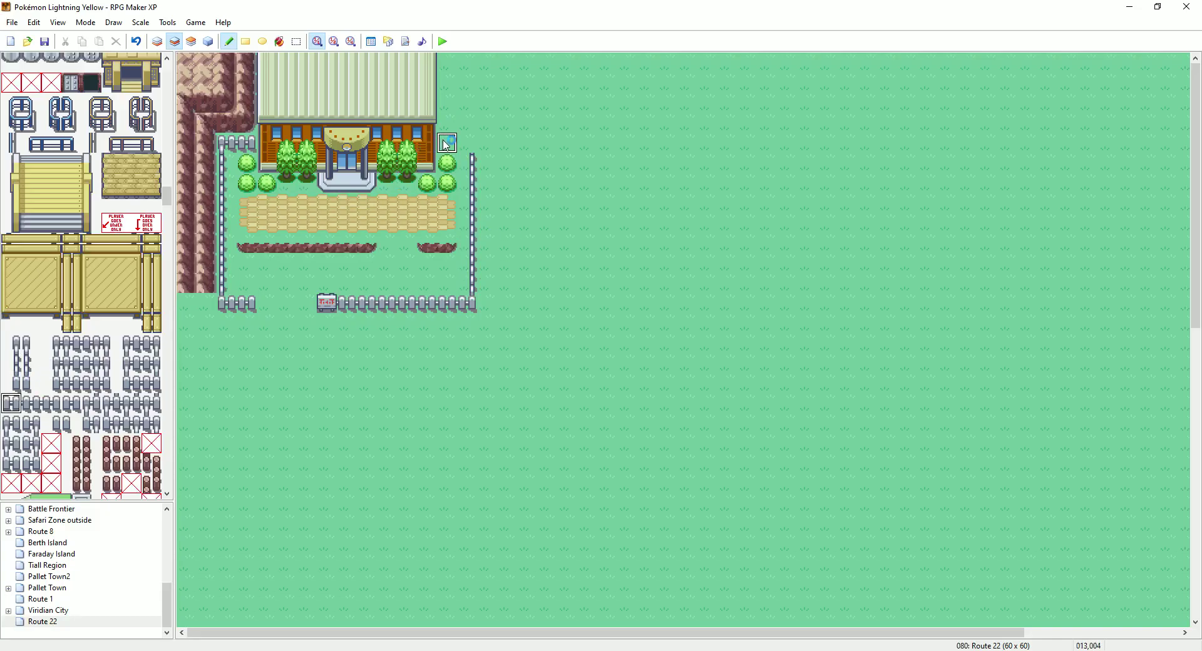
left_click(446, 144)
left_click(30, 404)
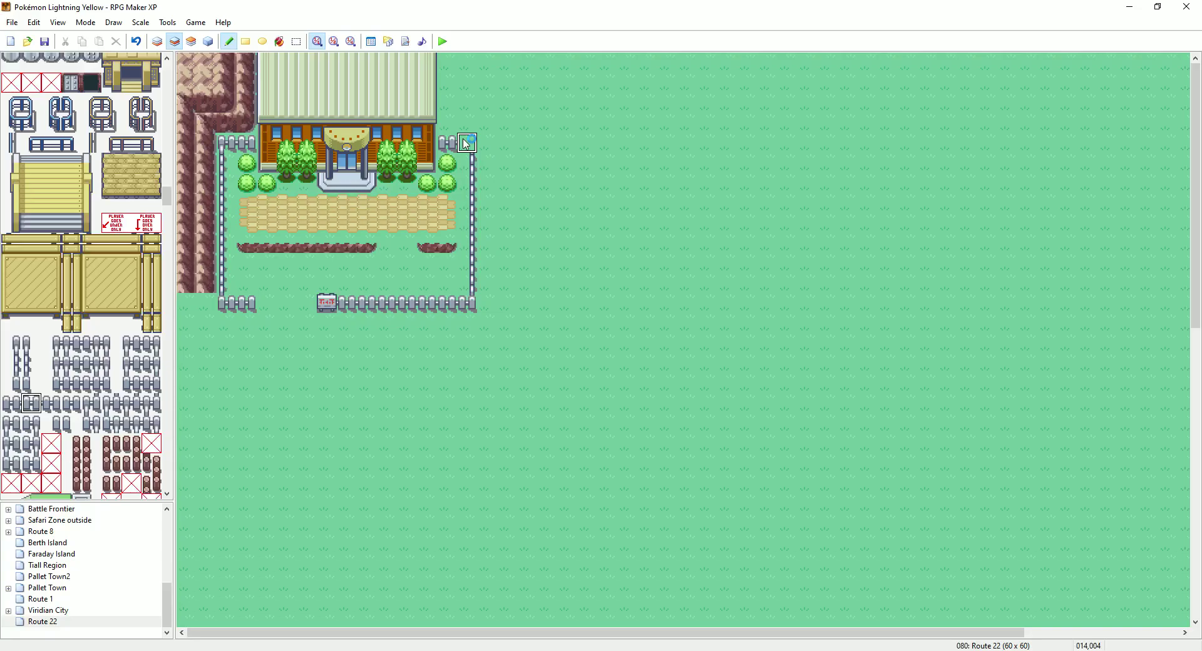
left_click(466, 143)
left_click(69, 368)
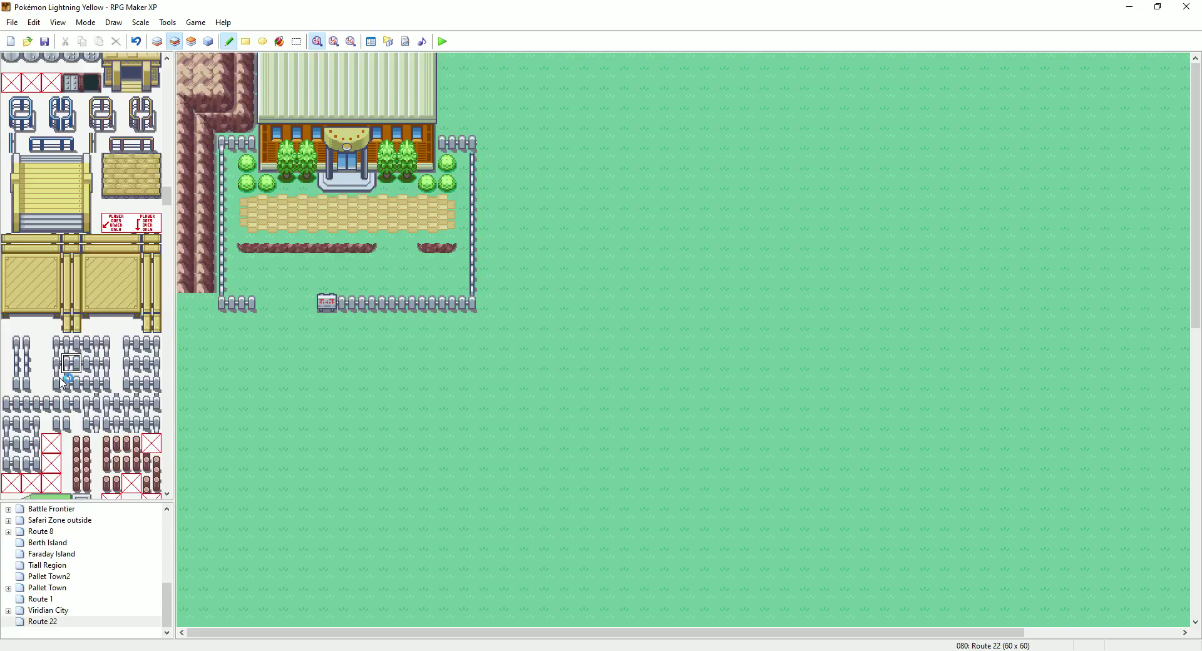
left_click(94, 364)
left_click(469, 143)
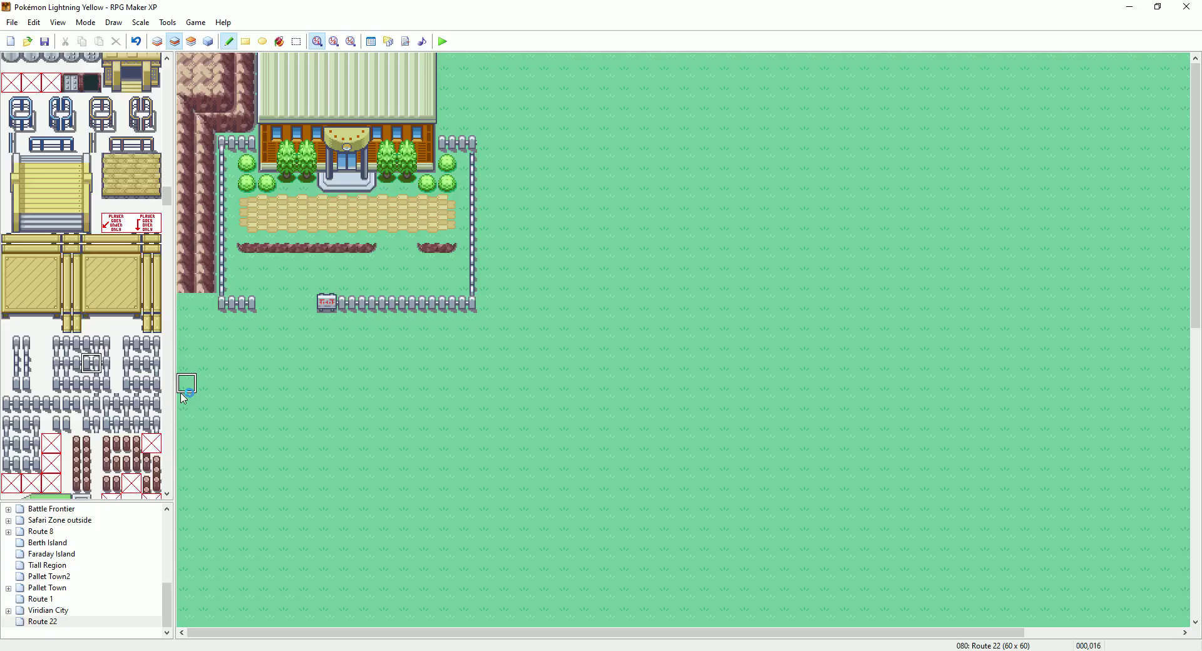
left_click(115, 428)
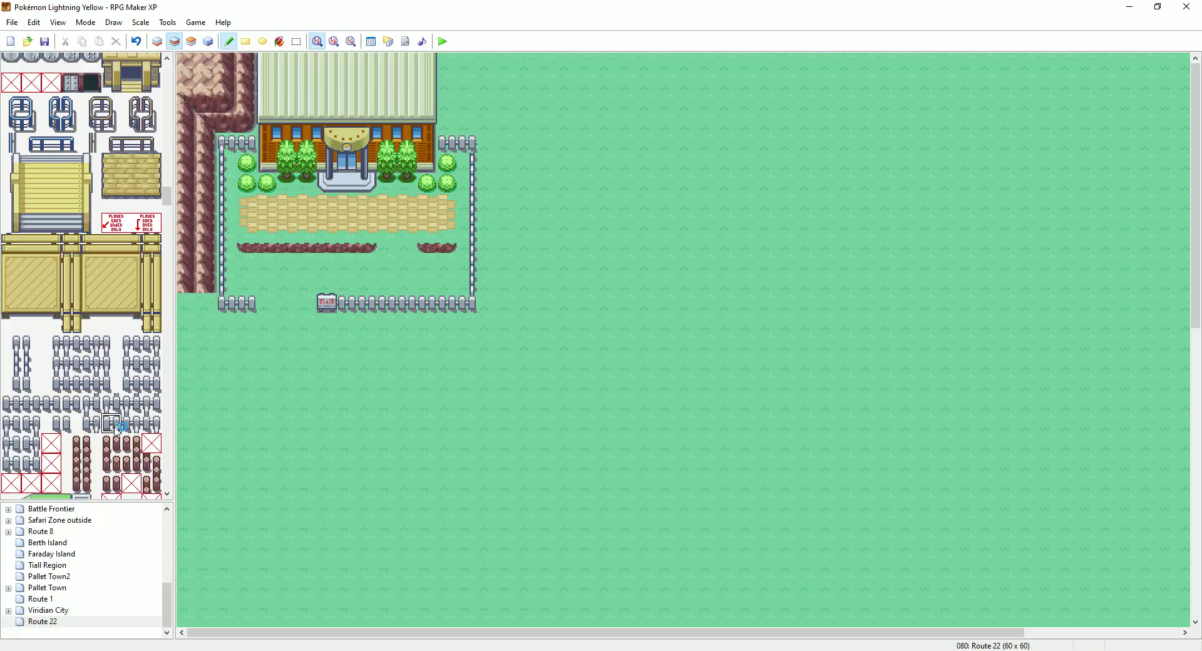
left_click(131, 425)
left_click(92, 344)
Extend the upper fence east along row 004 from column 015 to 020 and close it with an end piece at 021,004
left_click(31, 405)
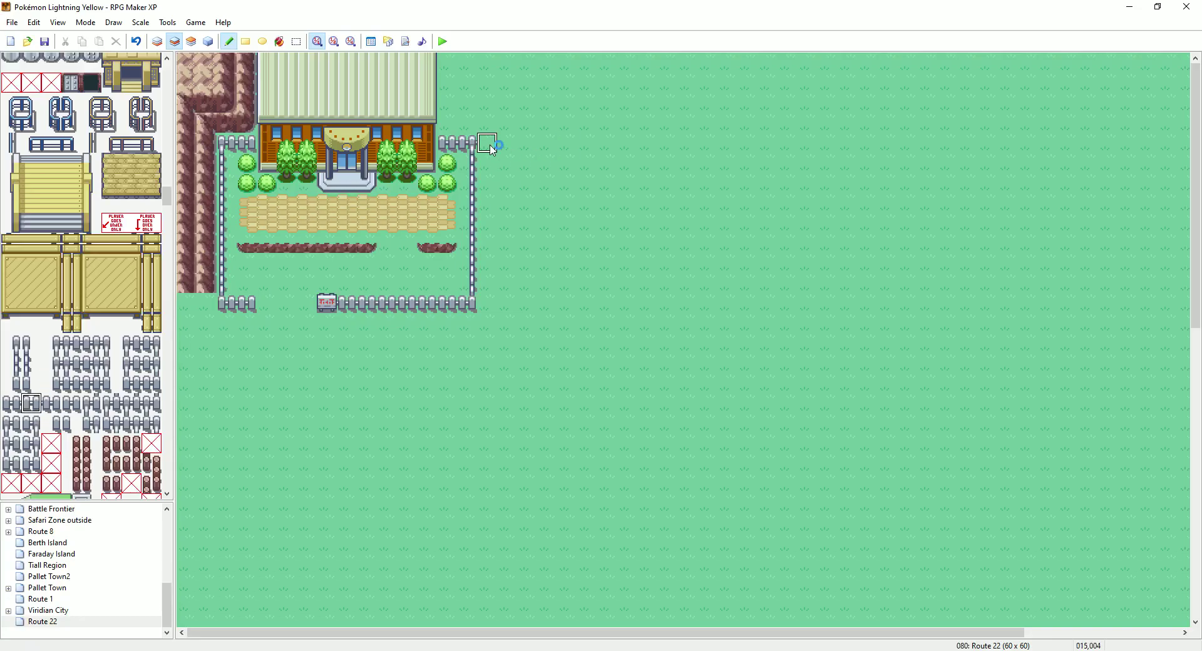
left_click_drag(491, 149, 587, 148)
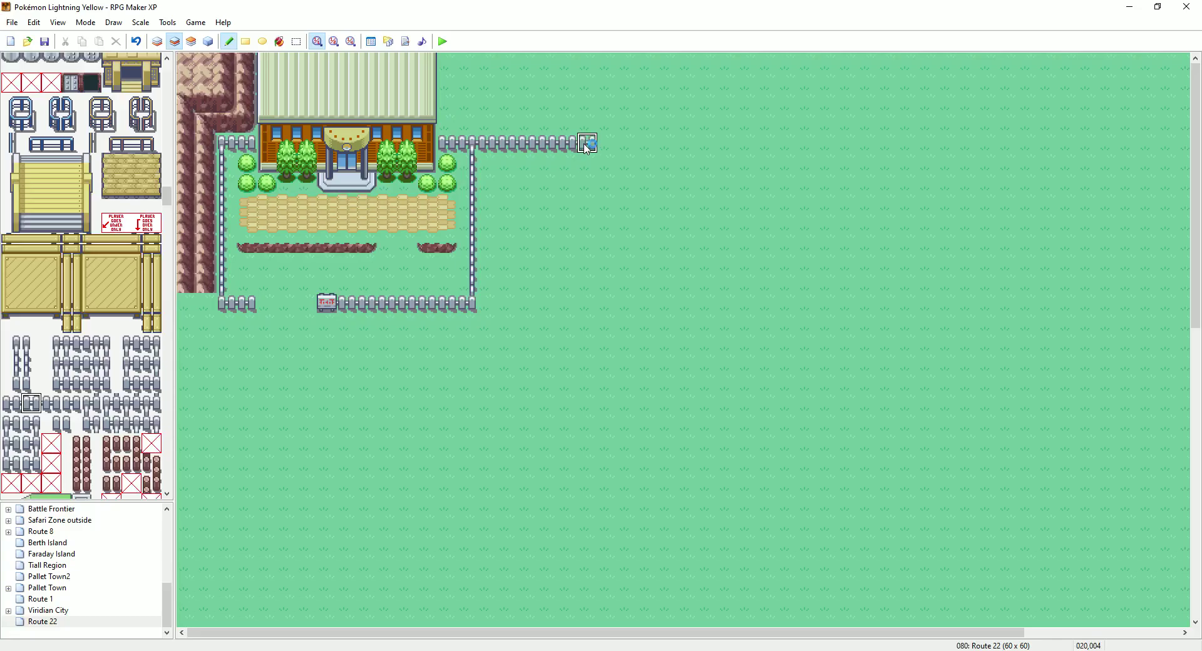
left_click(51, 404)
left_click(610, 150)
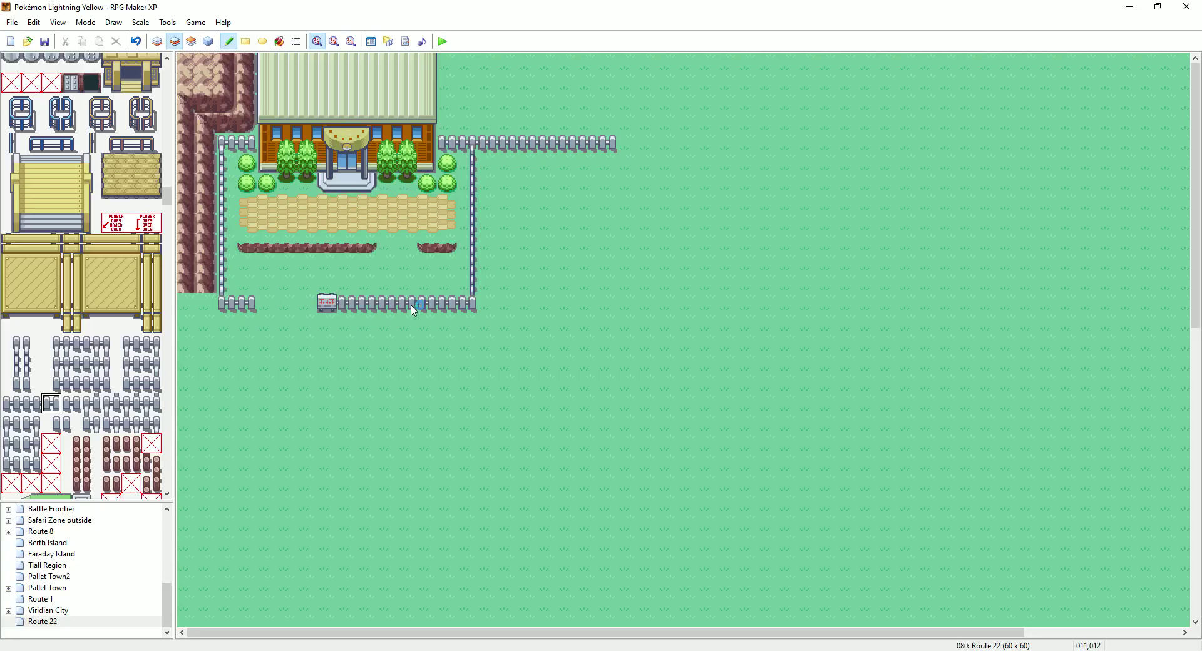
Extend the cliff's east edge down on layer 2 with a brown cliff side tile at 001,012
left_click(158, 41)
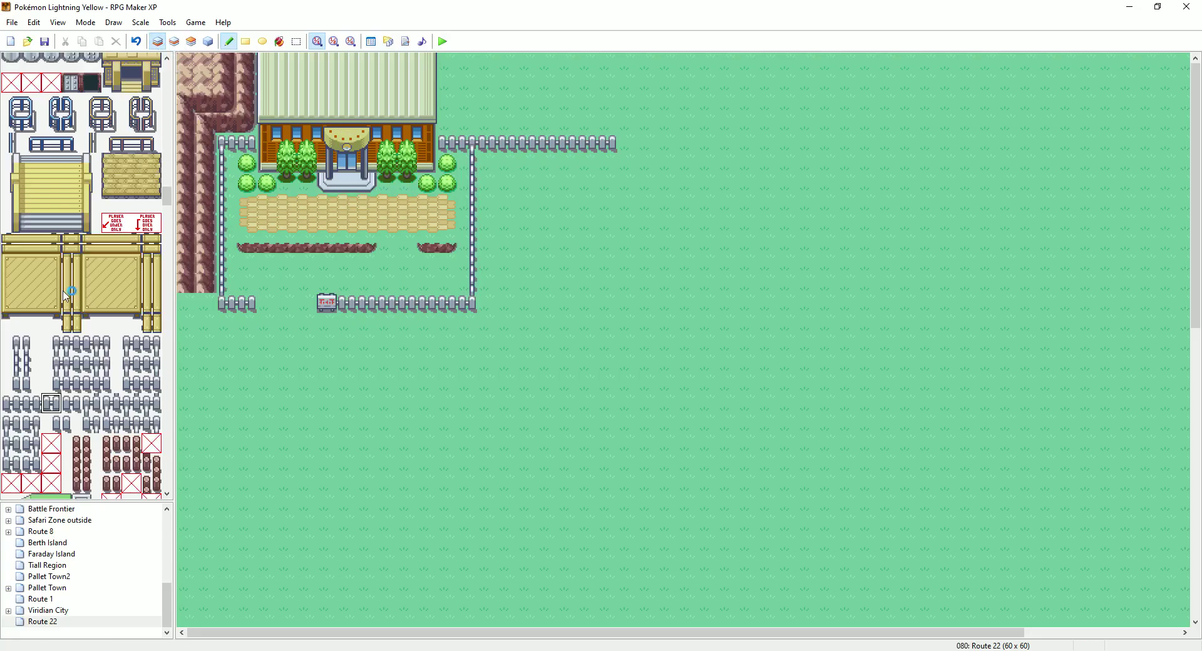
scroll(65, 295, "down", 5)
scroll(65, 294, "down", 3)
scroll(62, 298, "up", 8)
scroll(61, 298, "up", 6)
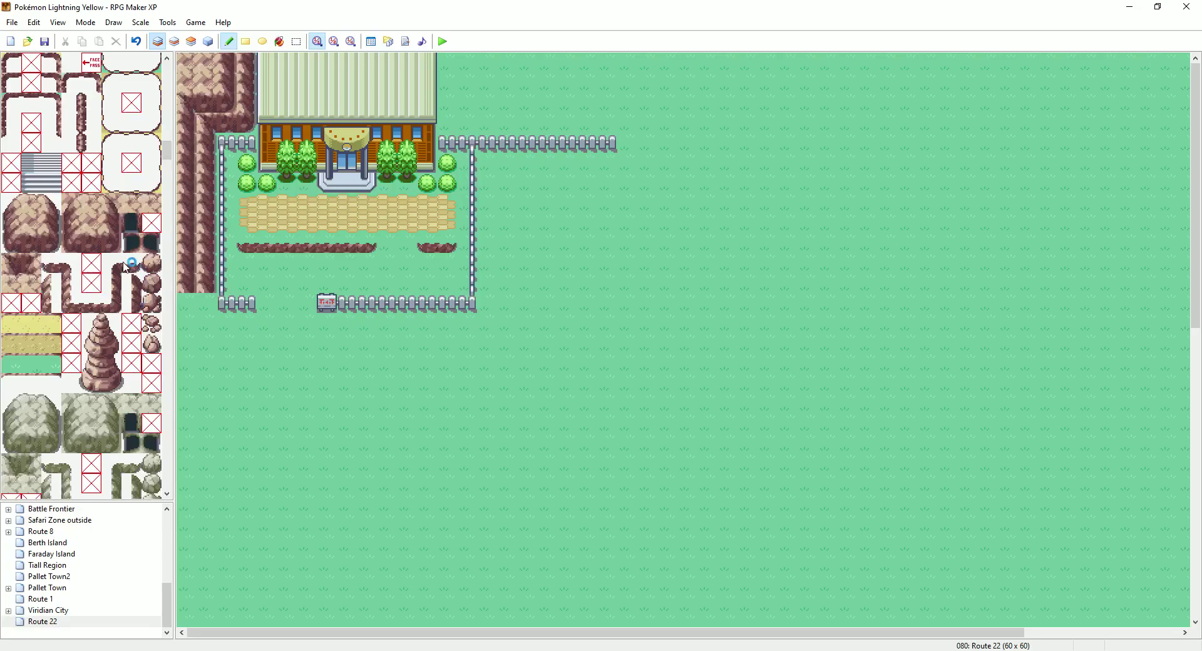
left_click(175, 42)
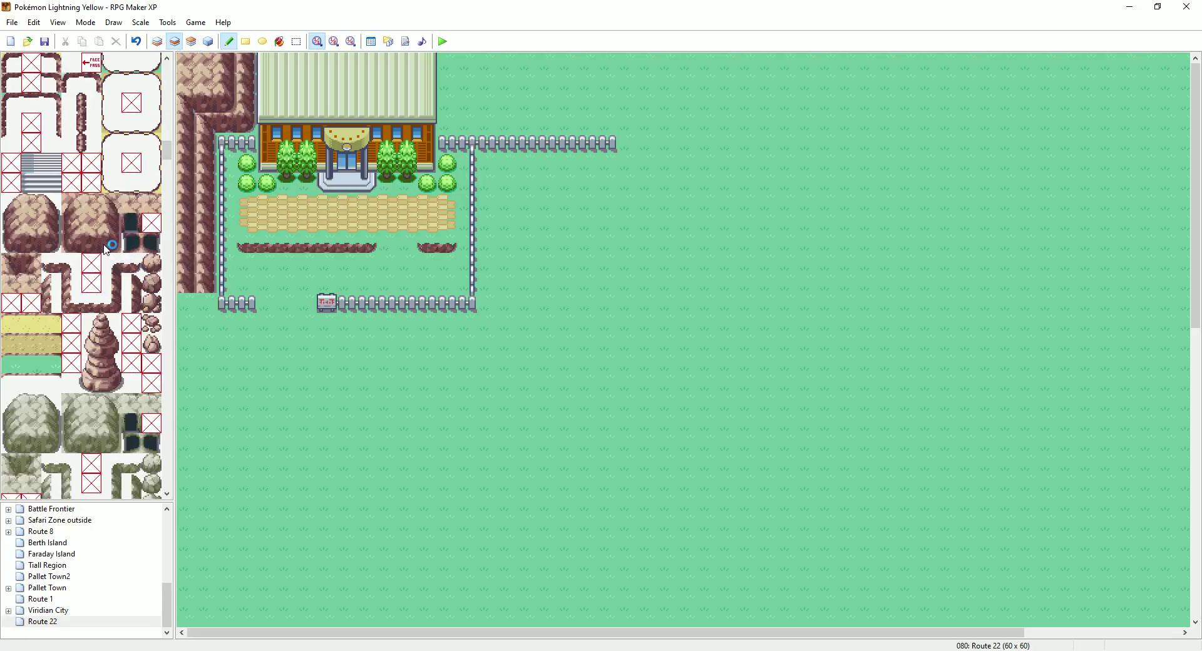
left_click(52, 223)
left_click(207, 302)
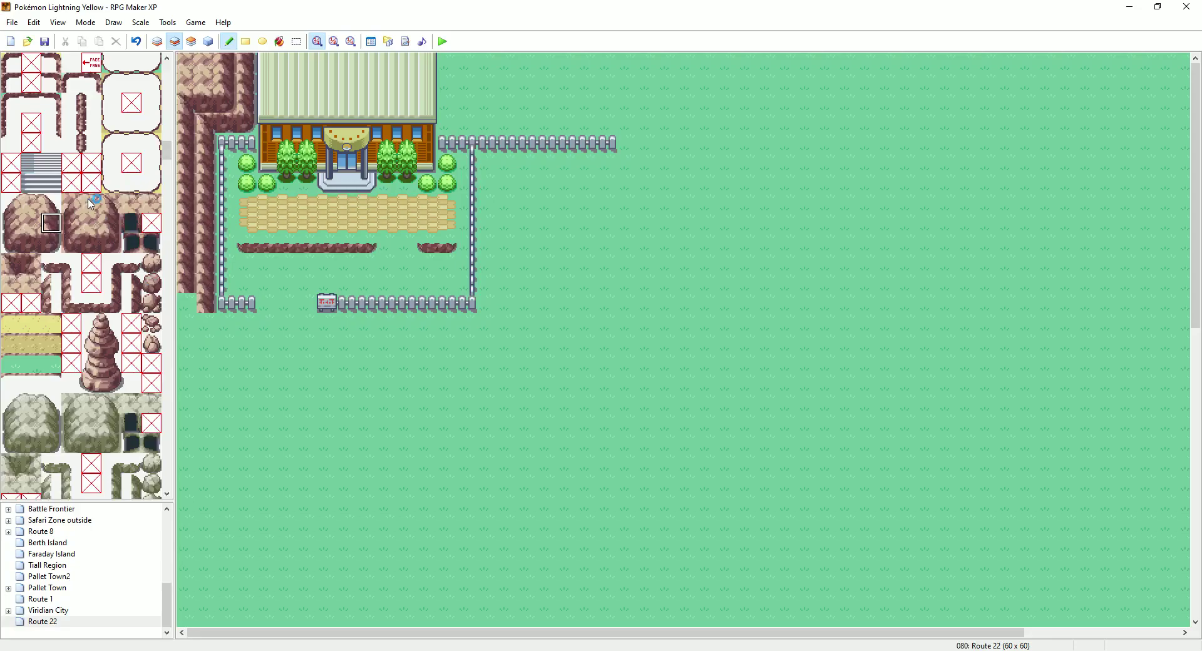
left_click(31, 203)
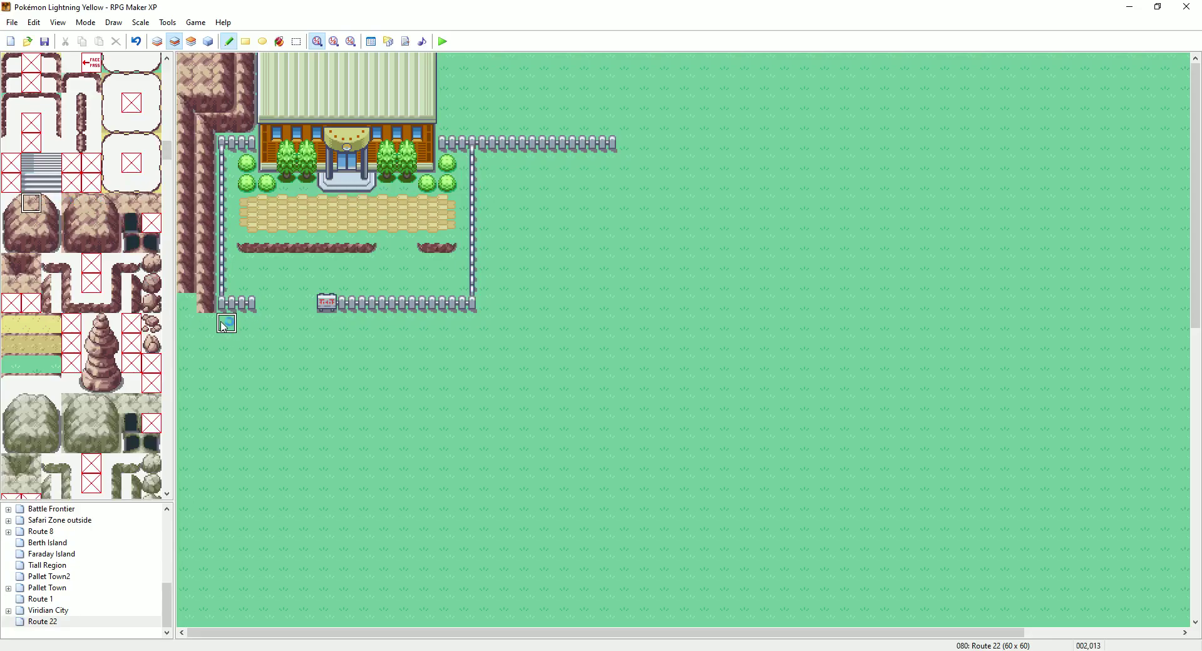
left_click(212, 323)
key("ctrl+z")
Start a cliff shelf in row 013 with rock tiles in columns 001 and 002 and a rounded northeast corner in column 003
left_click(91, 203)
left_click(206, 323)
left_click(35, 209)
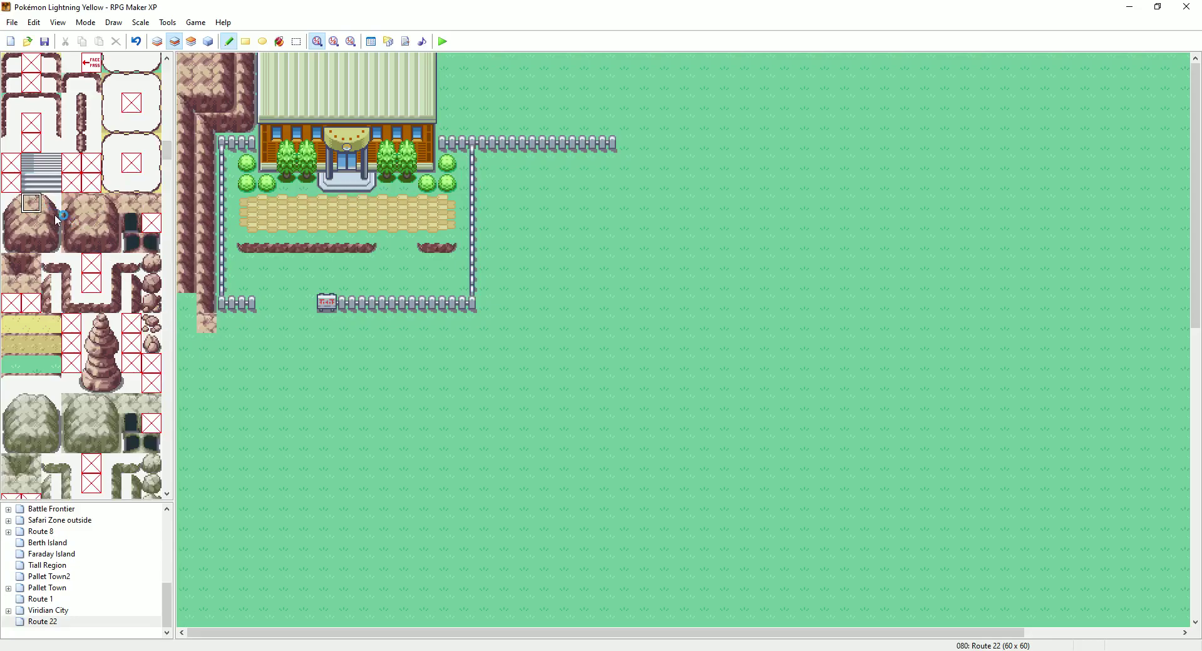
left_click(226, 323)
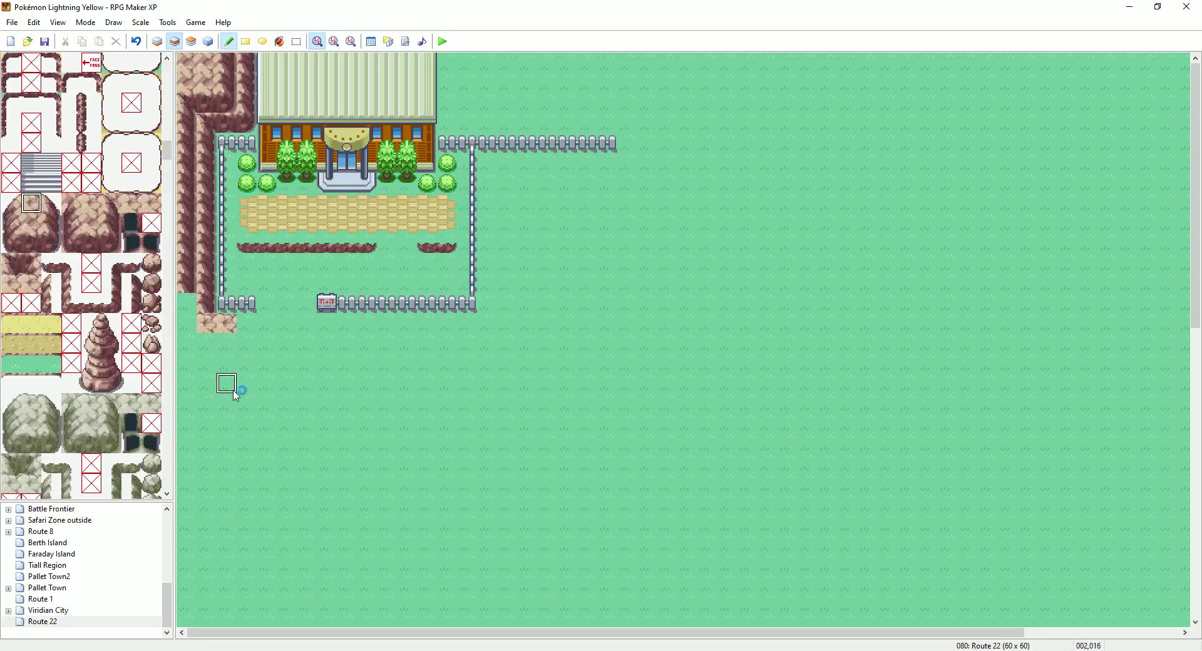
left_click(53, 205)
left_click(246, 322)
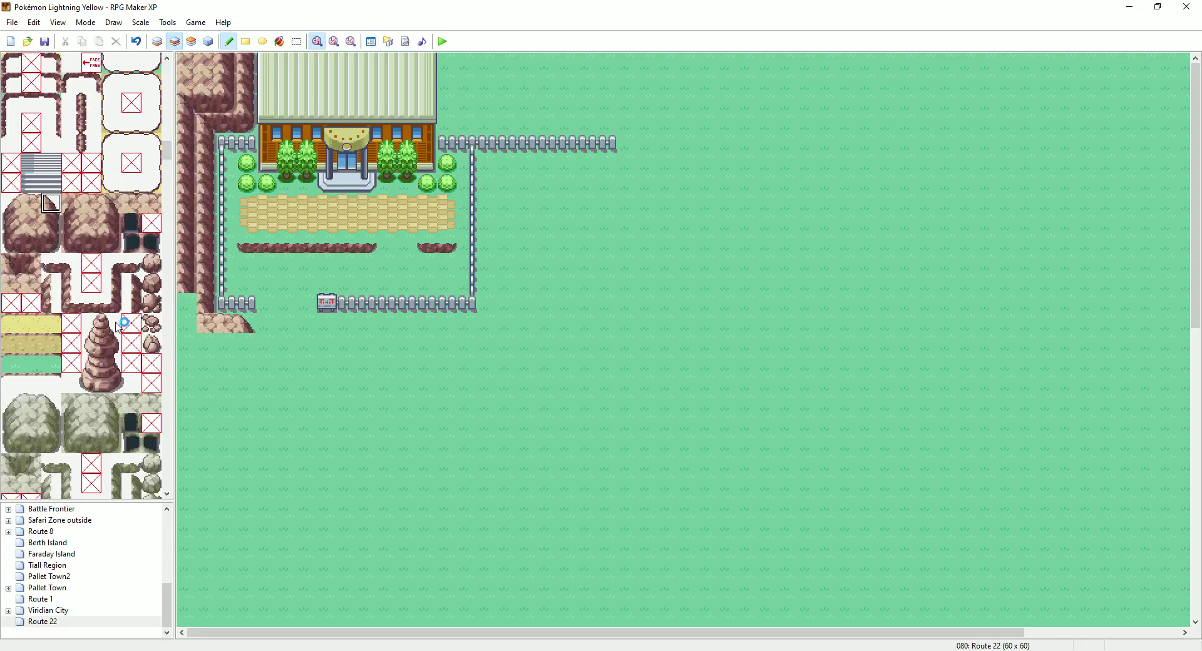
Run brown cliff side tiles down column 003 from row 014 to row 019, below the shelf's rounded corner
left_click(51, 223)
left_click(247, 343)
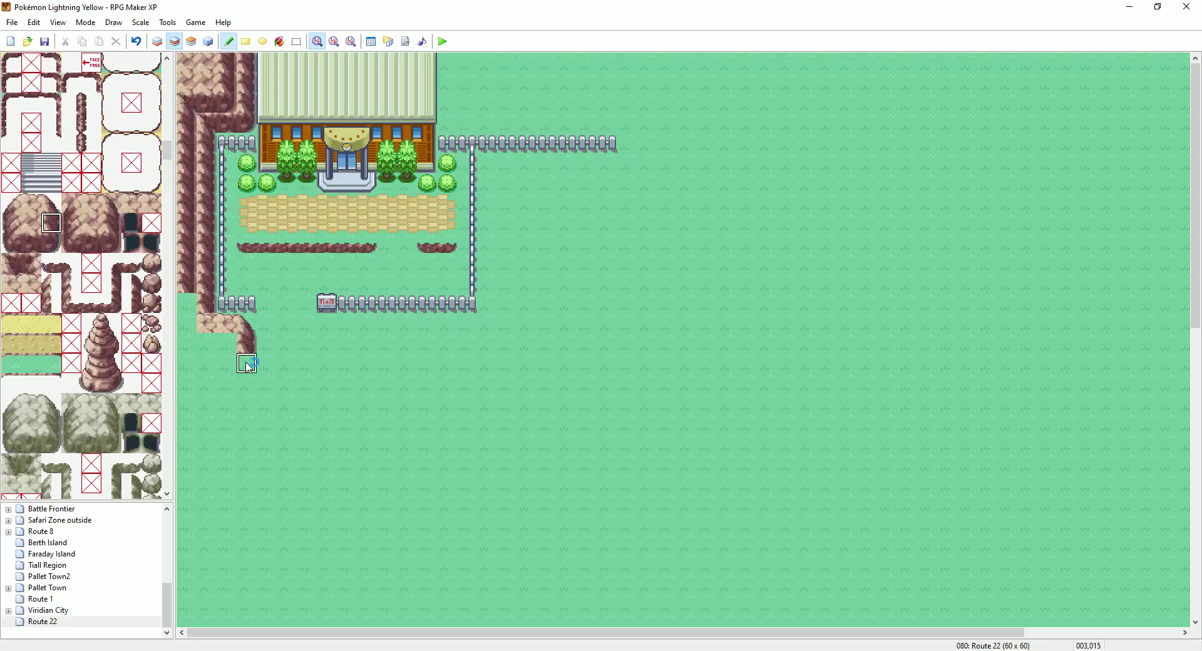
left_click(247, 365)
left_click(247, 383)
left_click(246, 403)
left_click(245, 424)
left_click(245, 443)
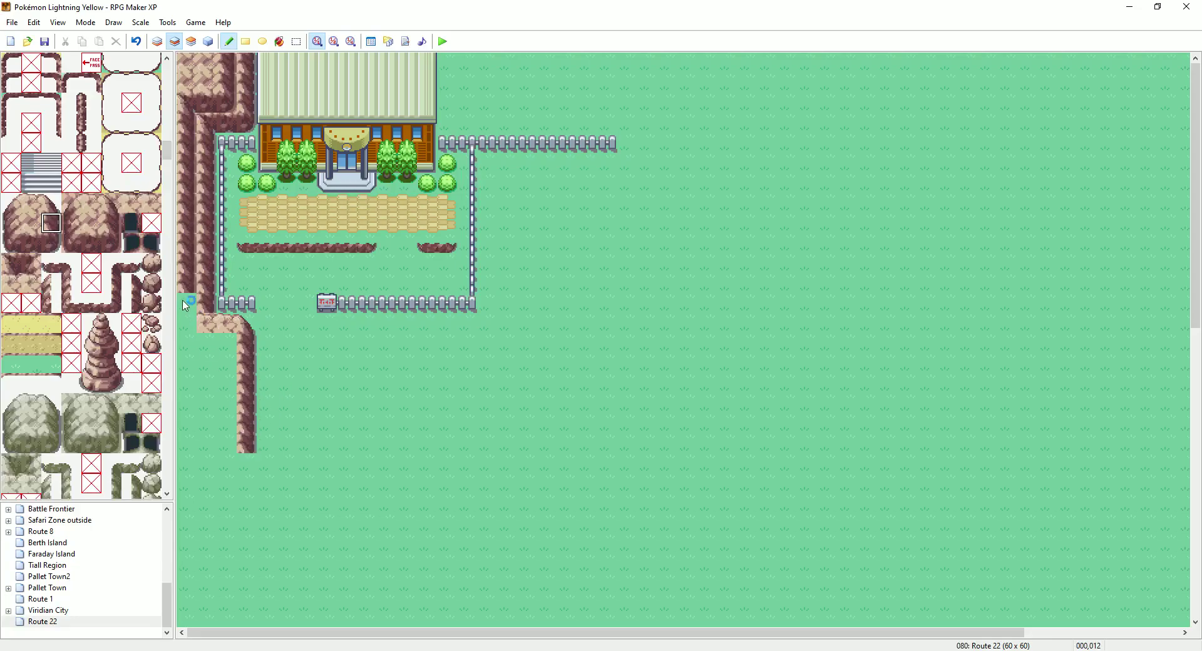
Extend the west cliff edge on layer 1 with side tiles in column 000, rows 012 to 014
left_click(111, 223)
left_click(157, 41)
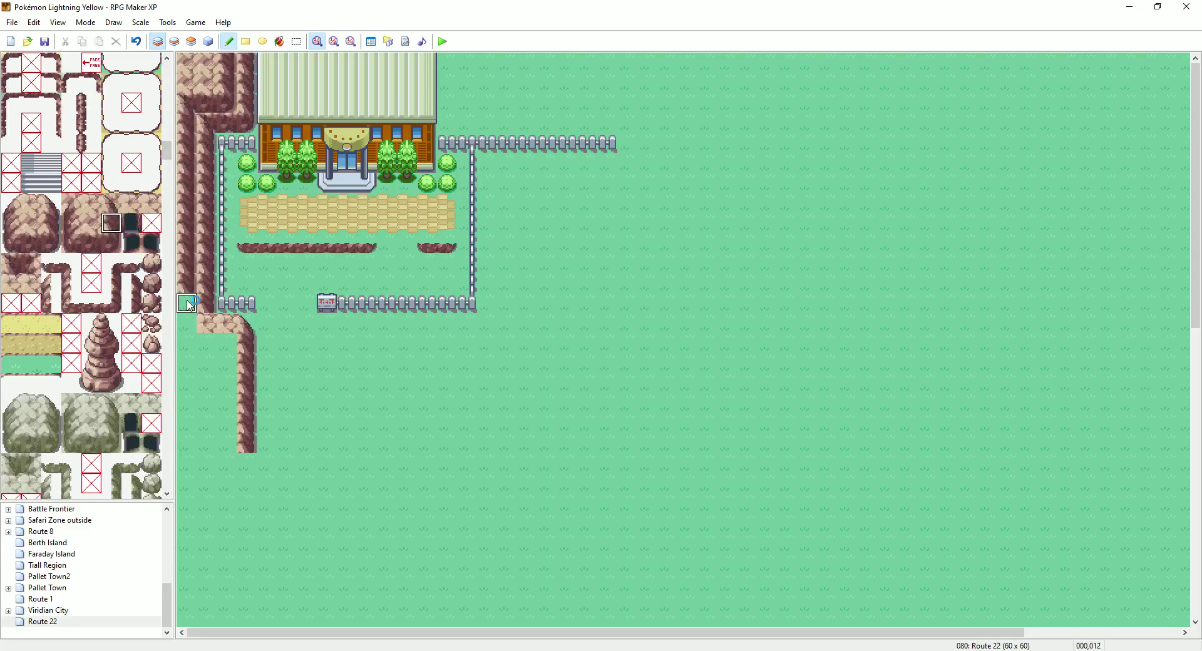
left_click_drag(189, 323, 187, 343)
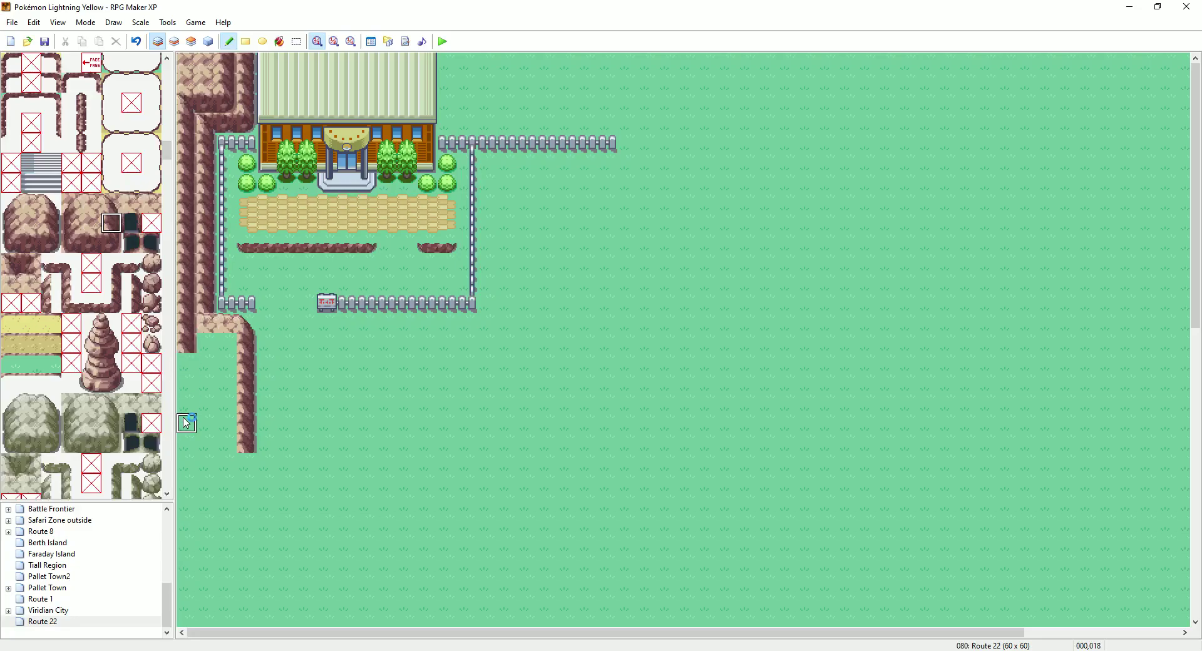
Add a second shelf in row 015 with rock top tiles in columns 000 and 001 and a corner tile in column 002
left_click(91, 203)
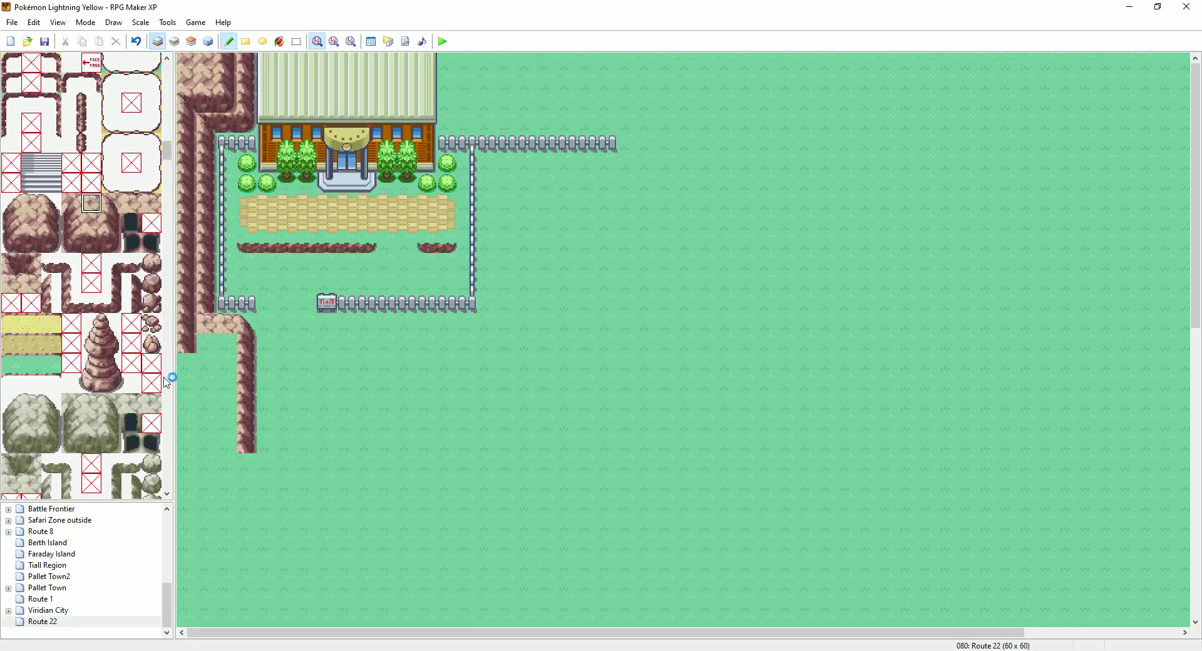
left_click(187, 362)
left_click(206, 364)
left_click(113, 205)
left_click(227, 363)
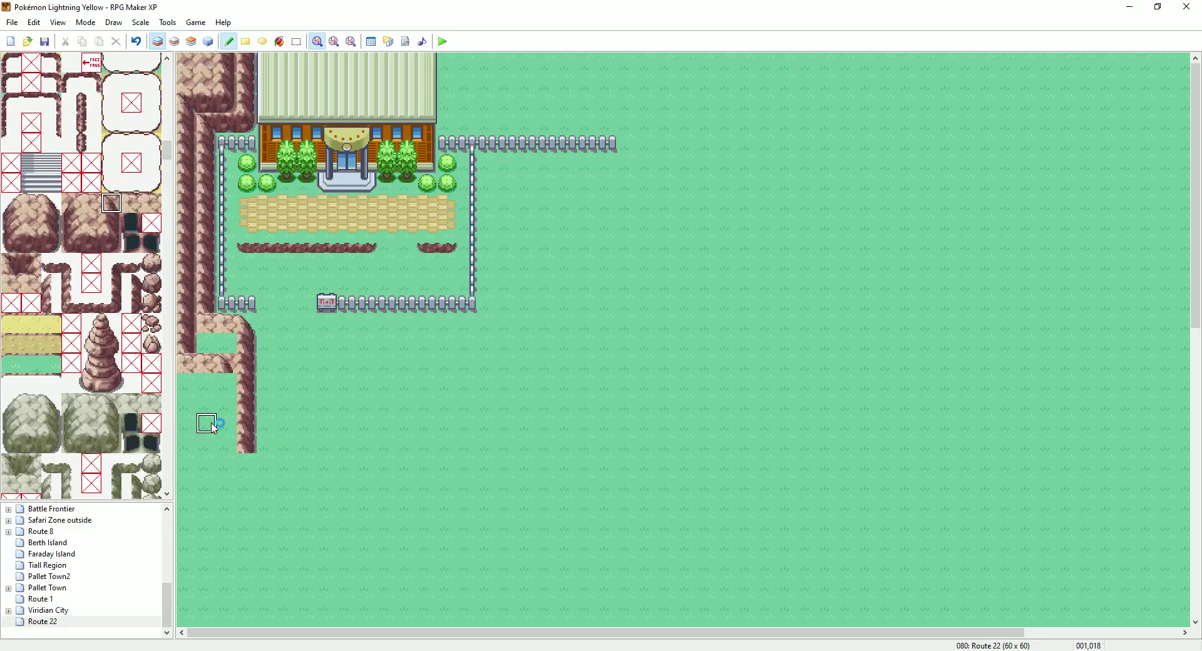
Place a cliff side tile at 001,013 on layer 2 and overlay a rock top tile there on layer 3
right_click(190, 366)
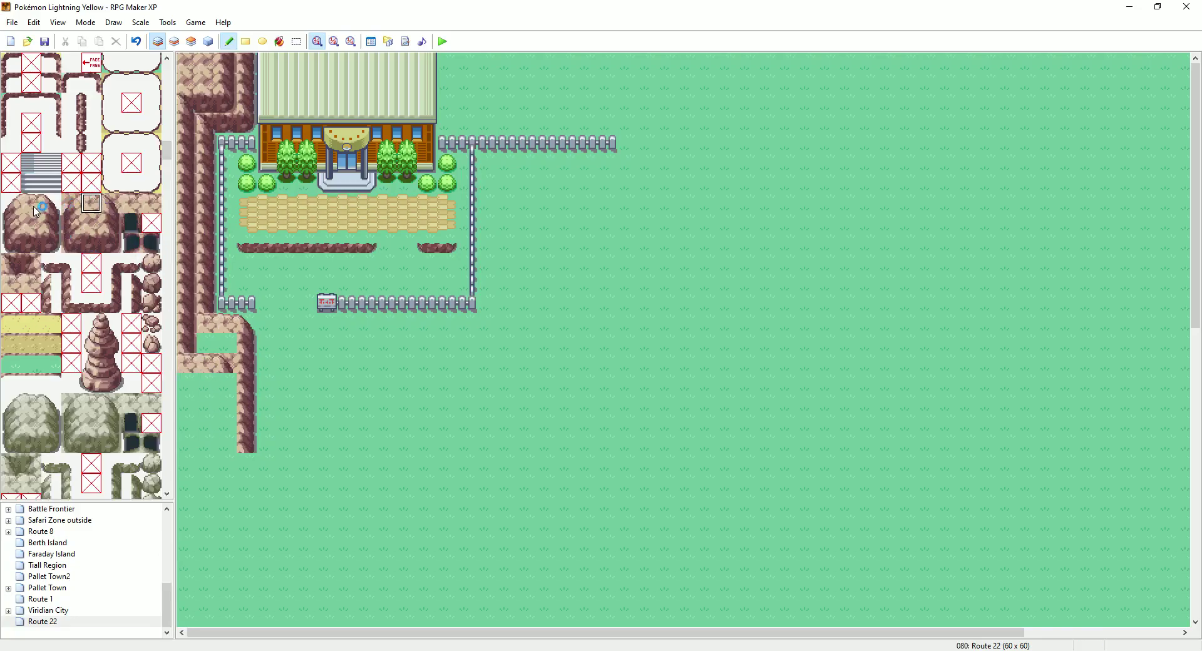
left_click(111, 223)
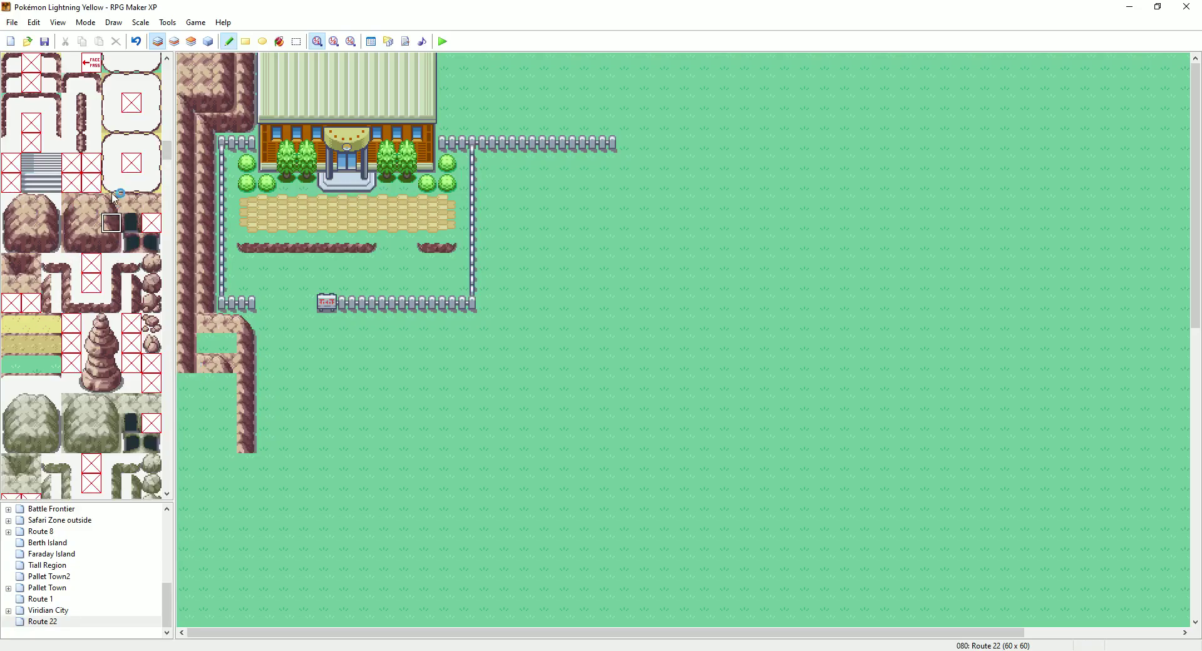
left_click(174, 41)
left_click(40, 198)
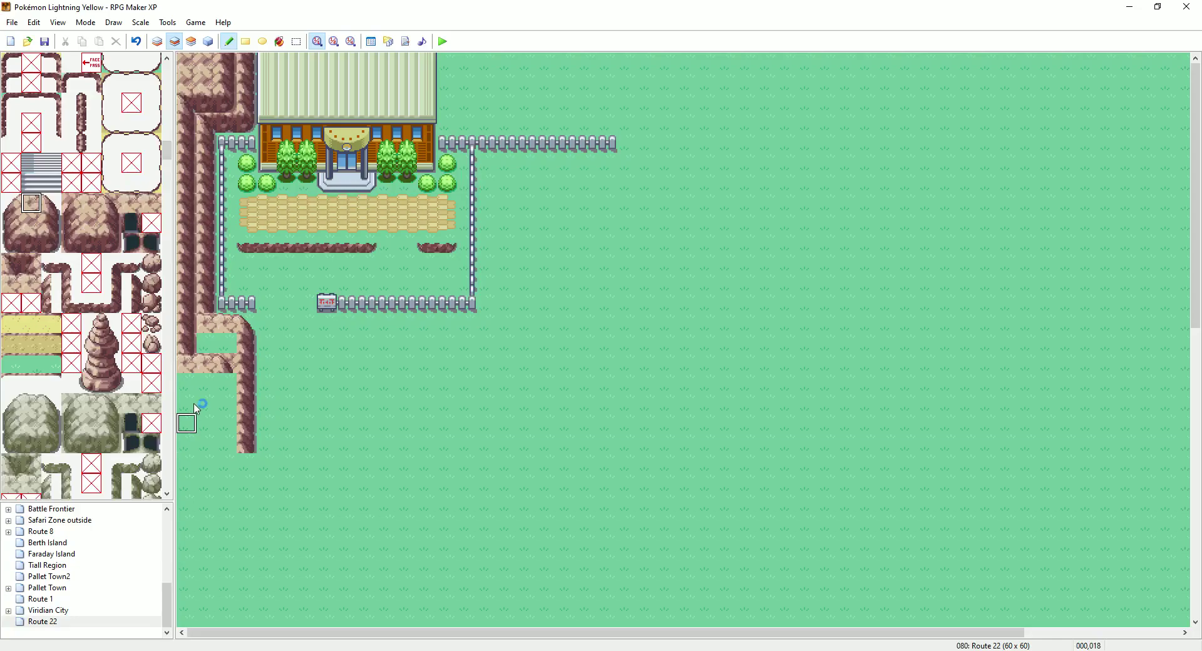
left_click(209, 324)
left_click(53, 222)
left_click(211, 321)
left_click(191, 42)
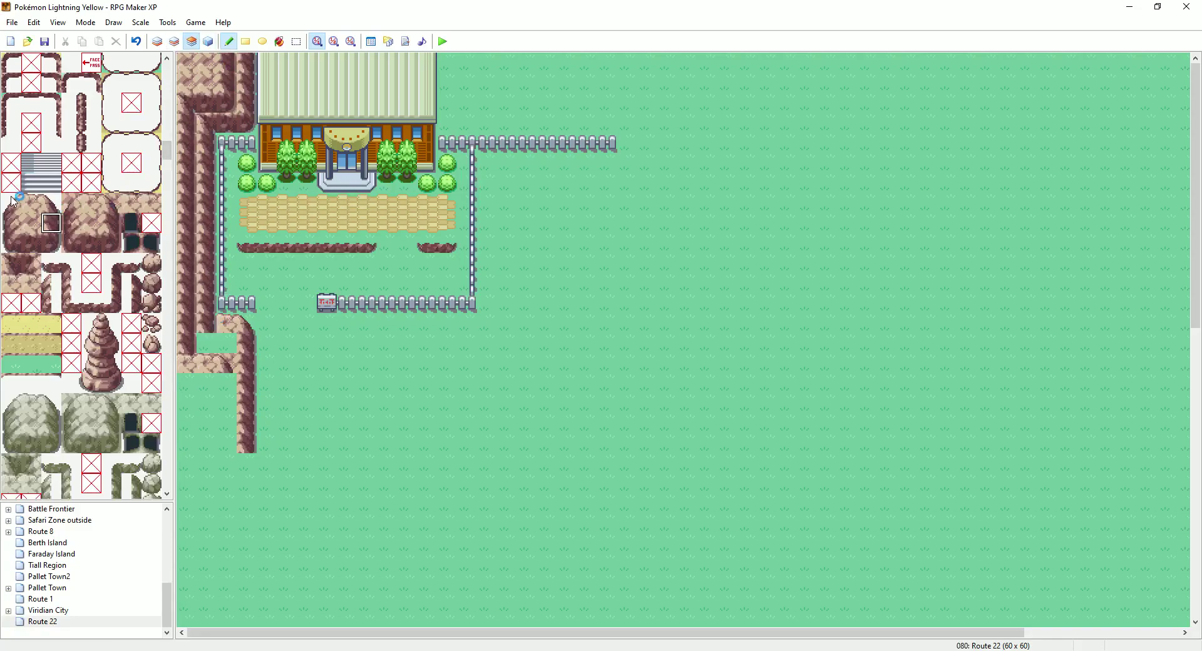
left_click(32, 202)
left_click(211, 358)
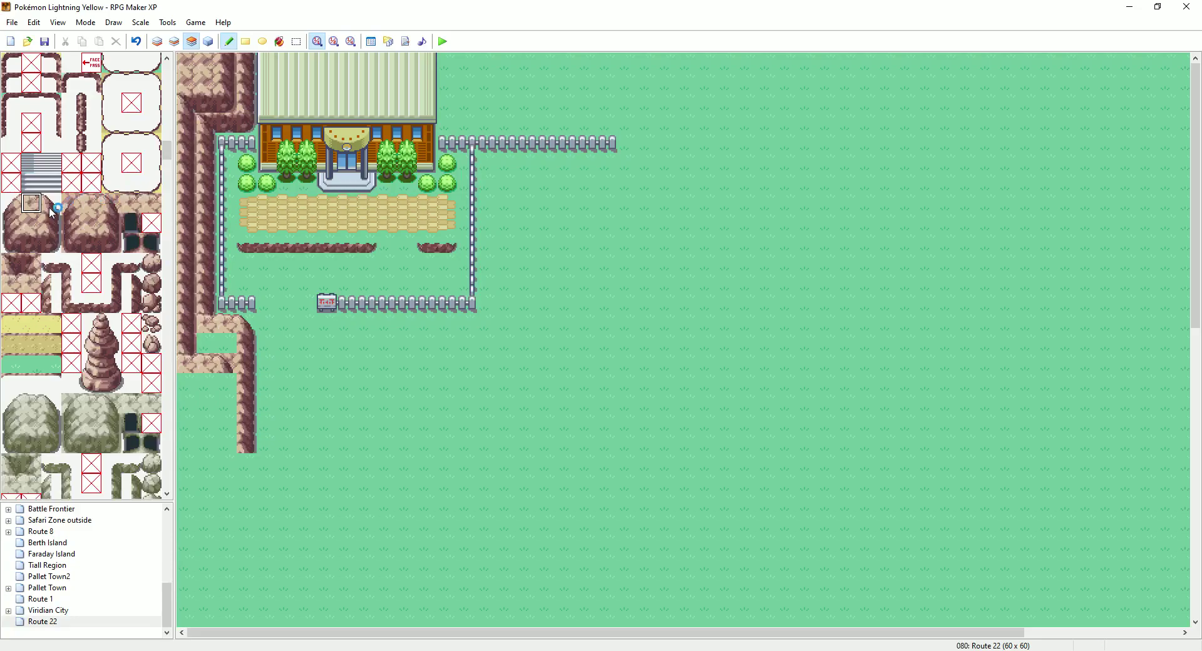
Move the layer 1 shelf tiles in columns 000 to 002 from row 015 up to row 014
left_click(157, 41)
left_click(91, 204)
left_click(31, 223)
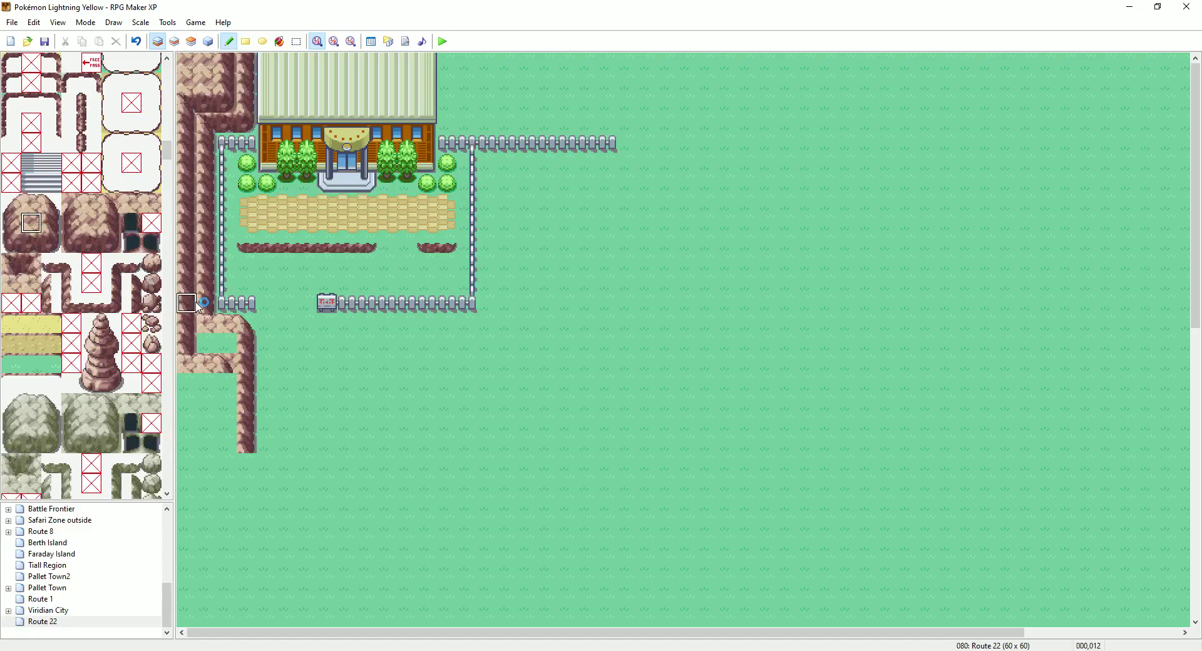
left_click(207, 343)
left_click(297, 42)
left_click_drag(207, 375, 219, 340)
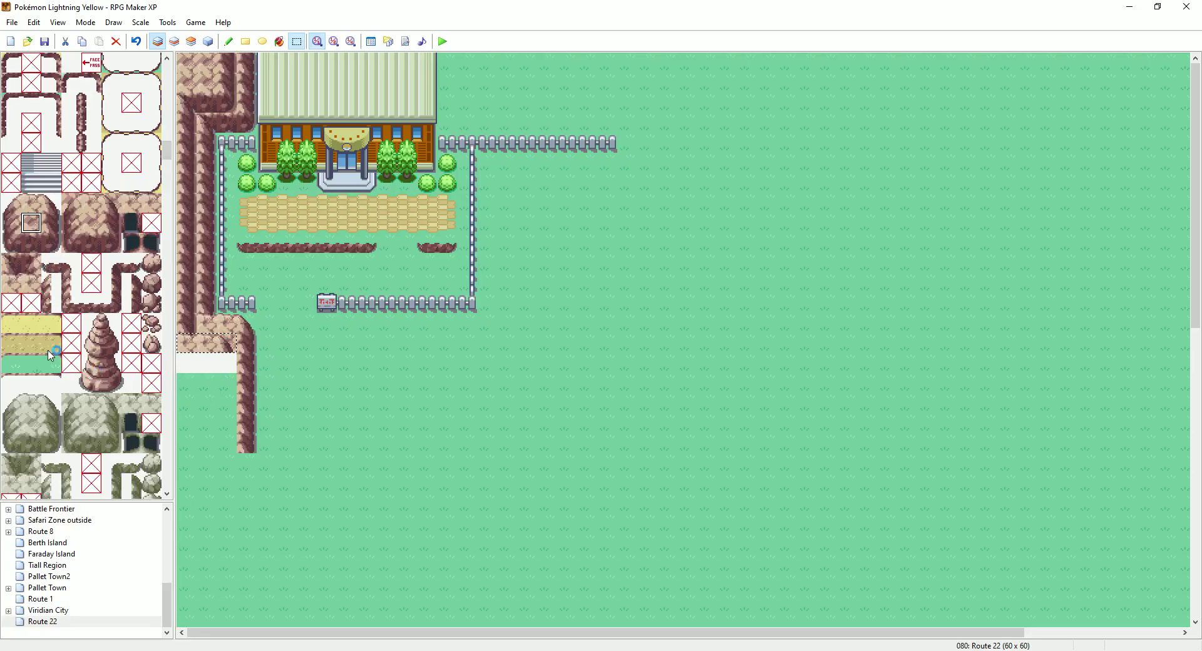
left_click(343, 392)
Pencil cliff side tiles down column 002 from row 015 to row 020 on layer 1
left_click(112, 224)
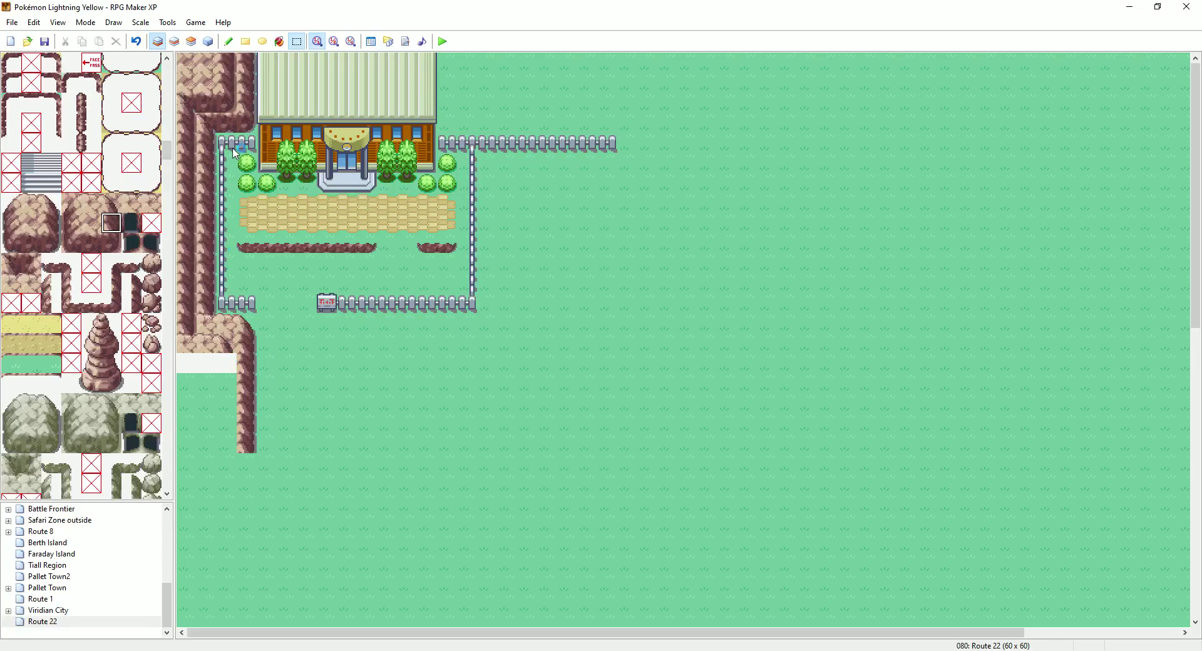
left_click(229, 41)
left_click(235, 364)
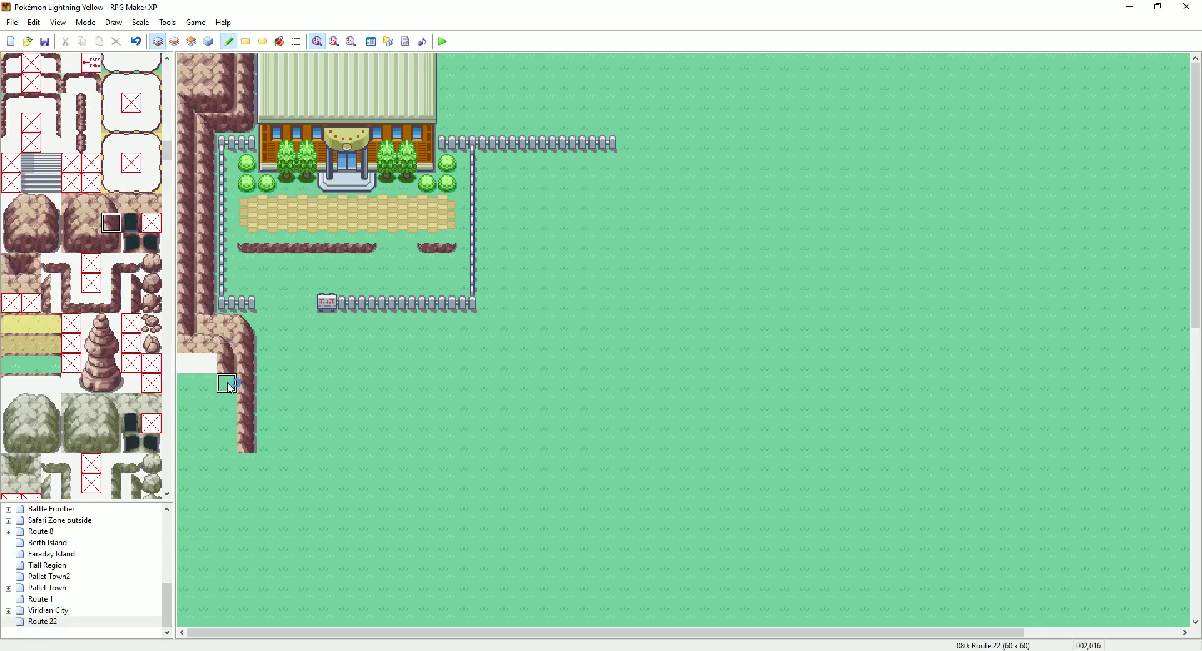
left_click_drag(229, 386, 229, 467)
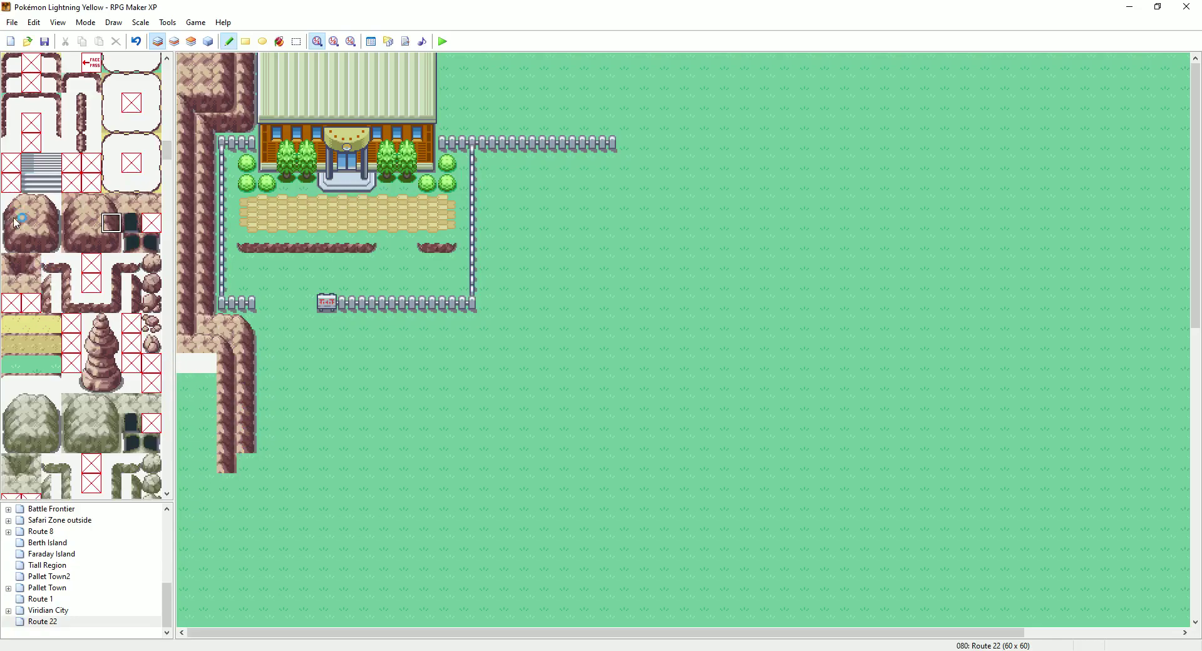
Fill columns 000 and 001, rows 015 to 020, with plain rock tiles as one rectangle
left_click(32, 223)
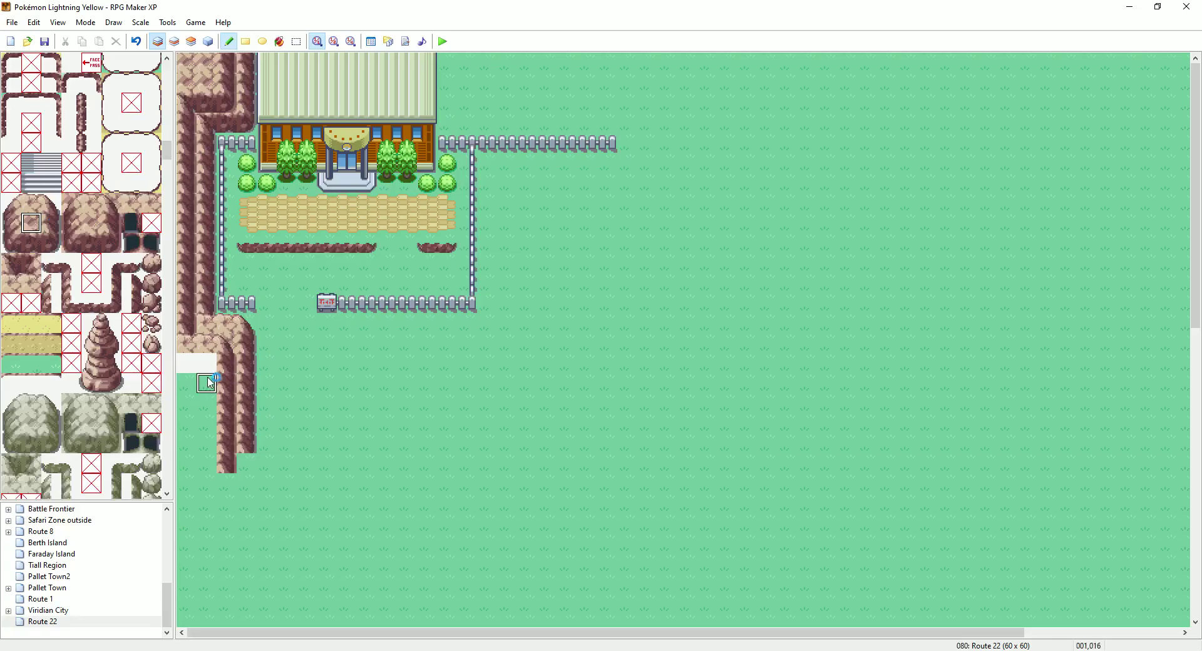
left_click(245, 41)
left_click_drag(186, 364, 205, 464)
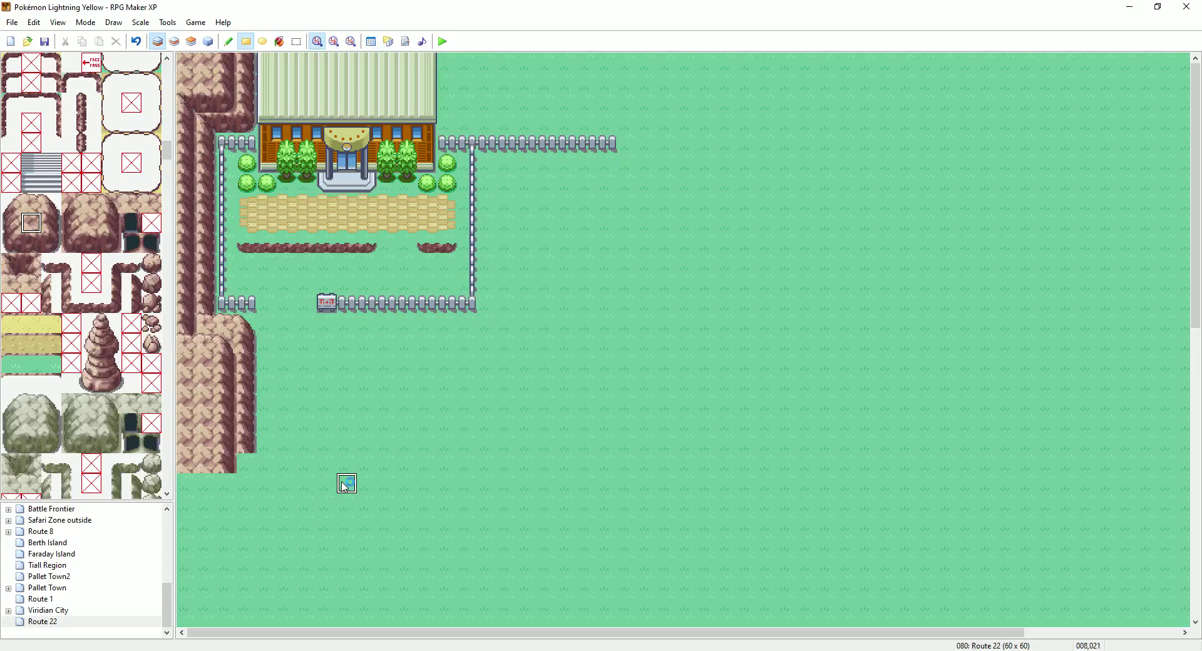
Fill a tall grass patch east of the fence, columns 015 to 021 and rows 009 to 013
scroll(135, 225, "up", 5)
scroll(135, 225, "up", 10)
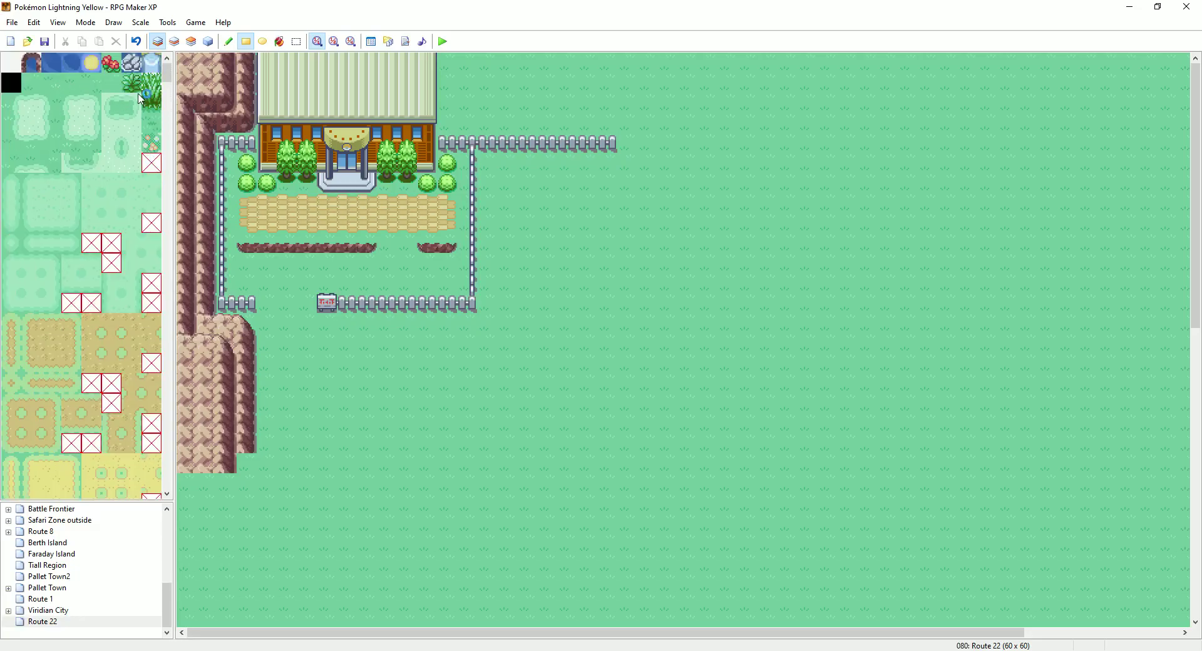
left_click(131, 82)
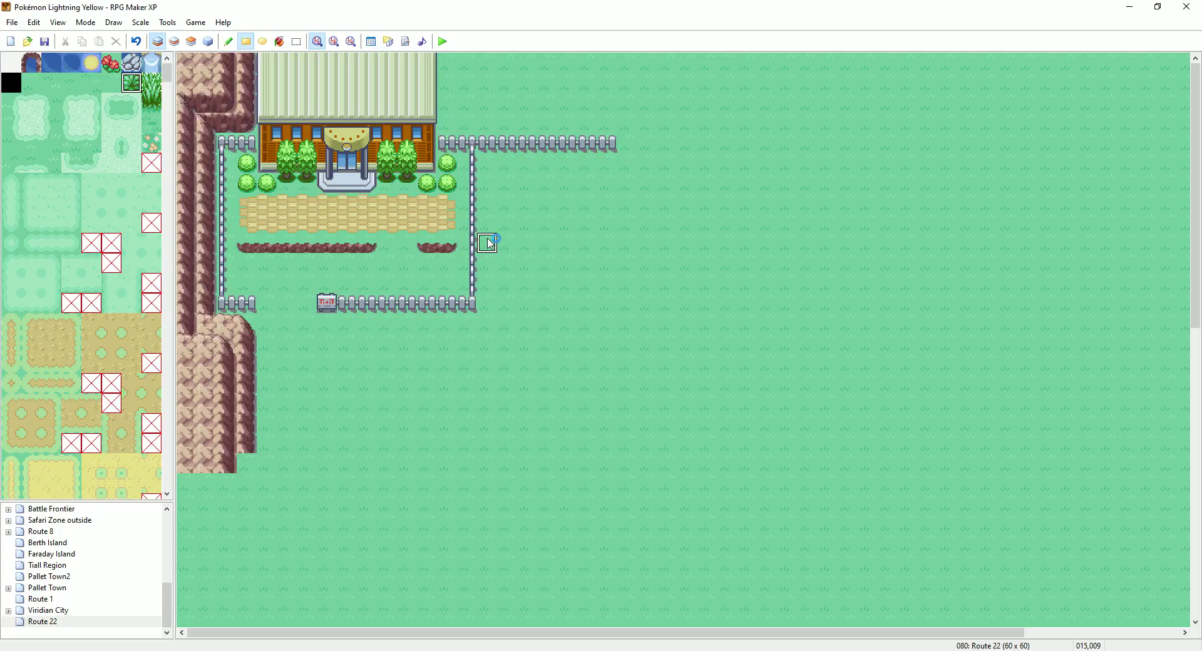
left_click_drag(488, 243, 612, 332)
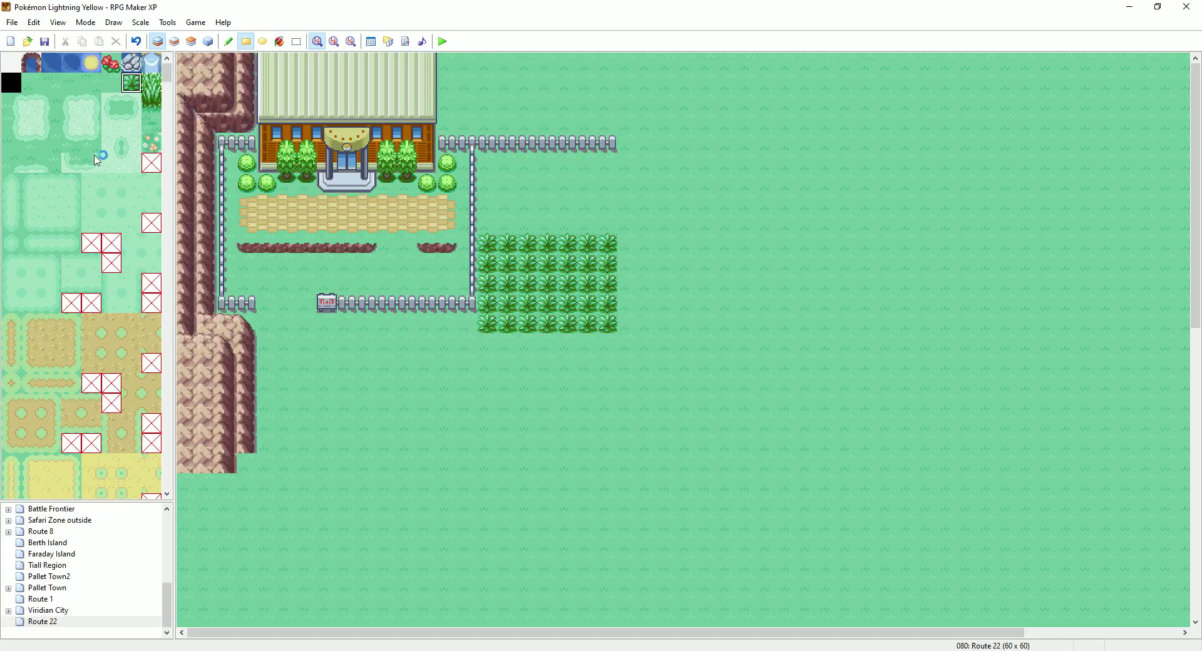
Draw a brown ledge on layer 2 along row 015 from column 015 to 005, with a west corner tile at 004,015
left_click(174, 42)
scroll(100, 389, "down", 6)
scroll(100, 389, "down", 10)
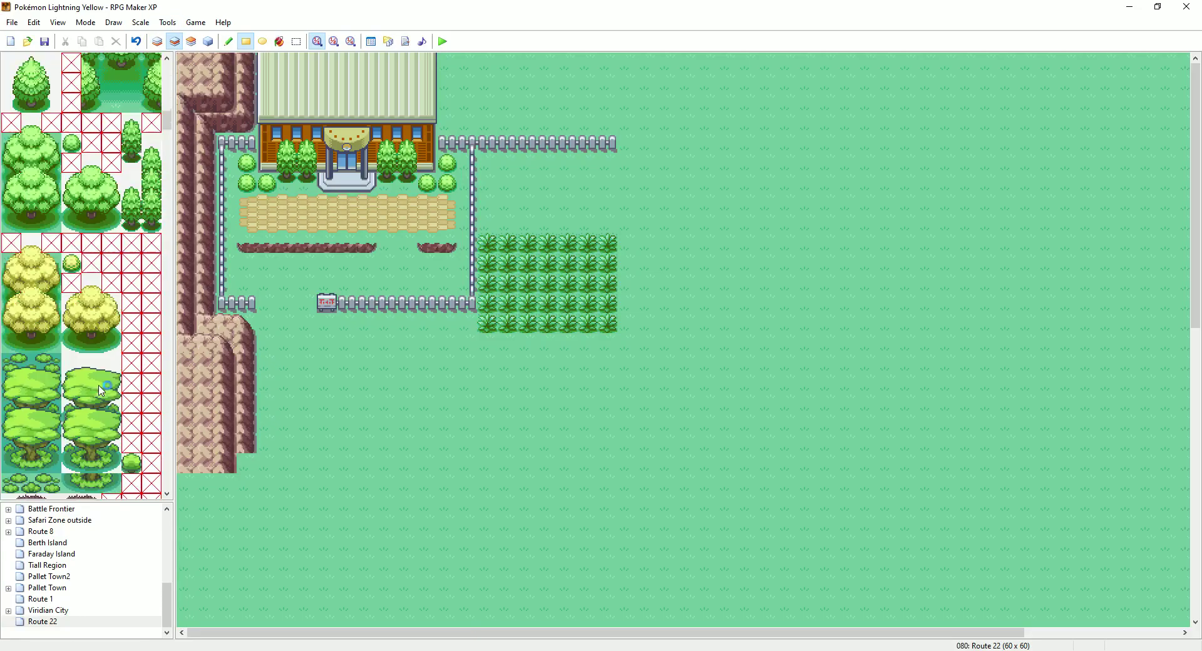
scroll(100, 389, "down", 1)
left_click(92, 383)
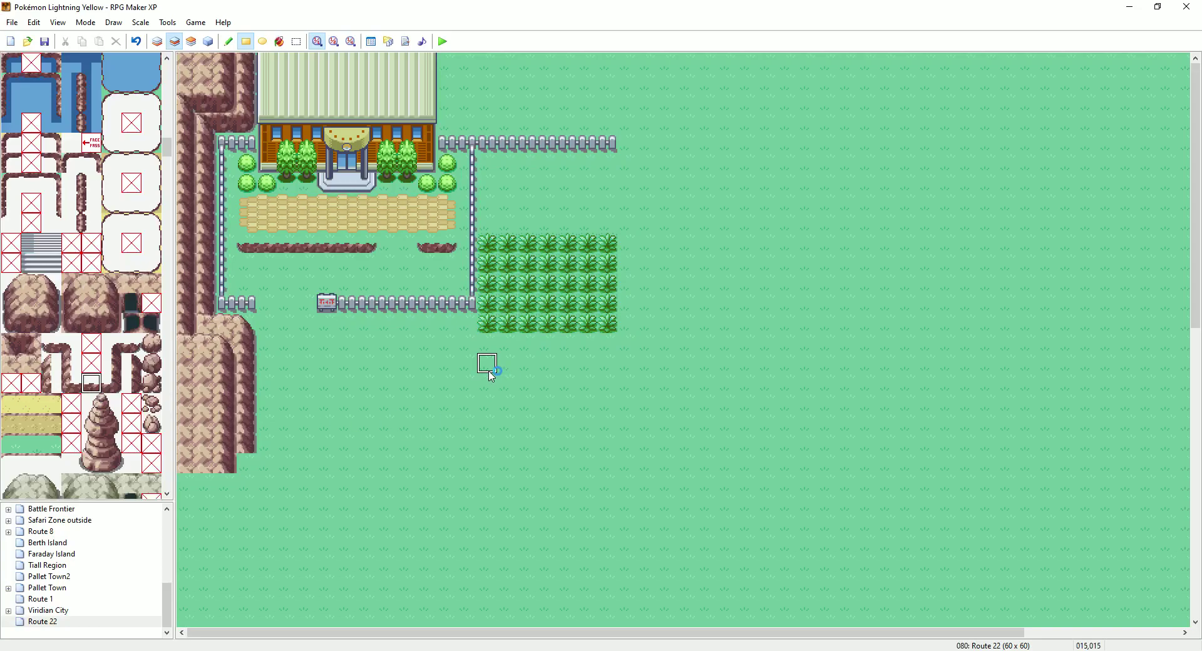
left_click(488, 368)
left_click_drag(462, 369, 294, 370)
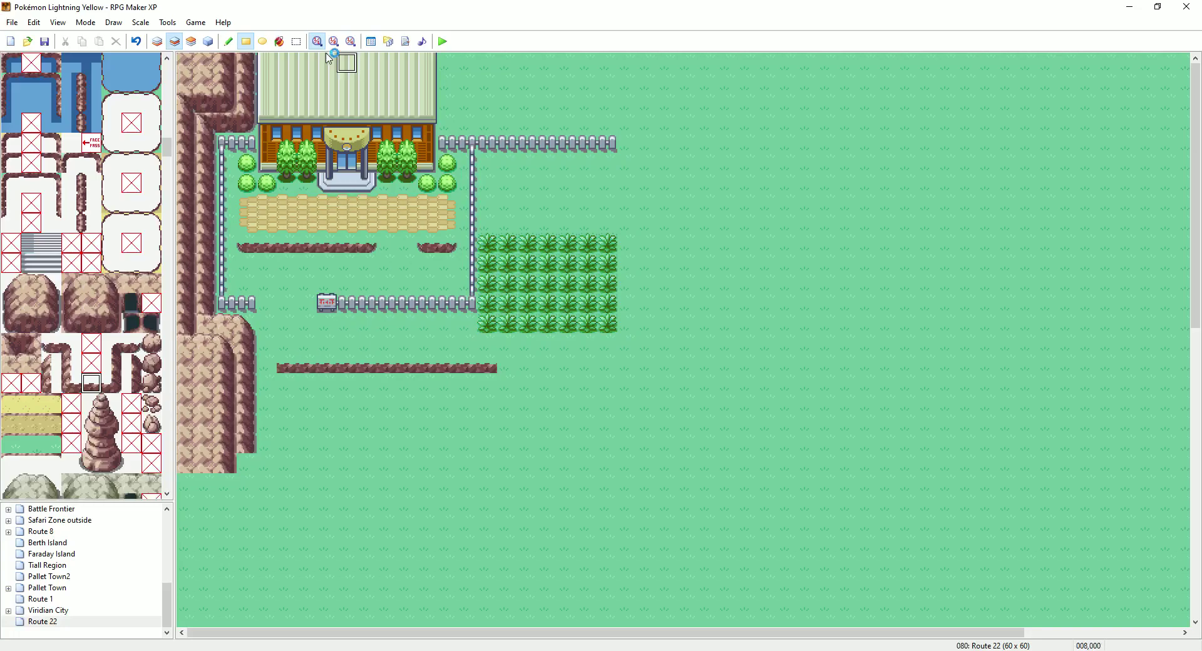
left_click(53, 346)
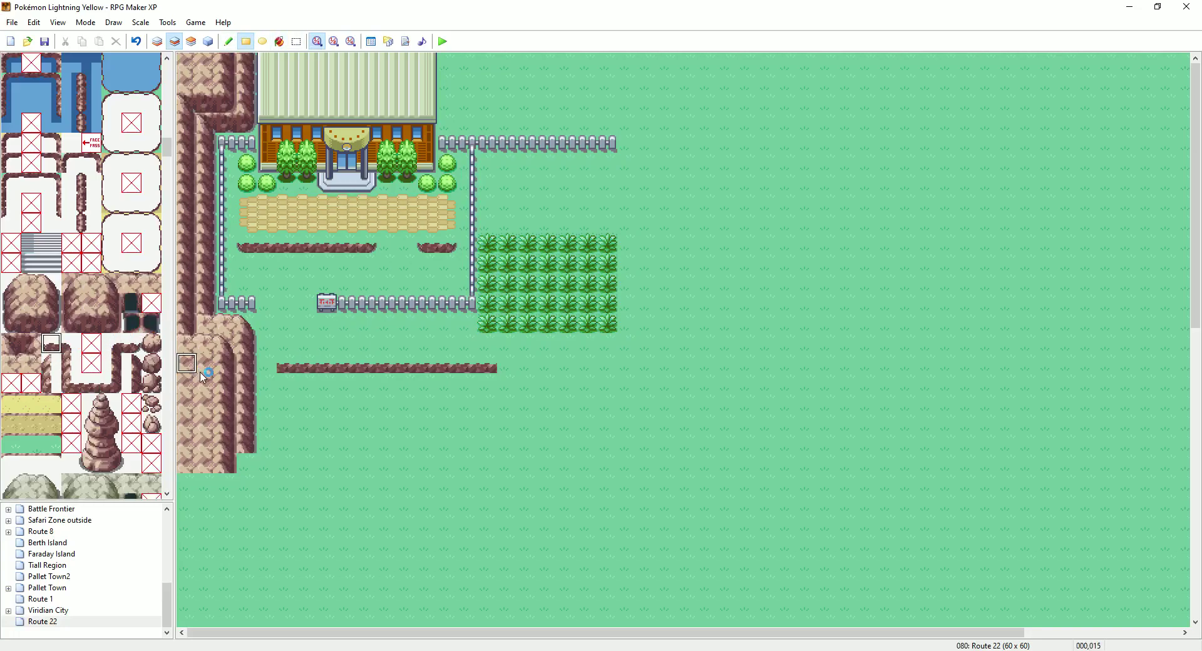
left_click(266, 368)
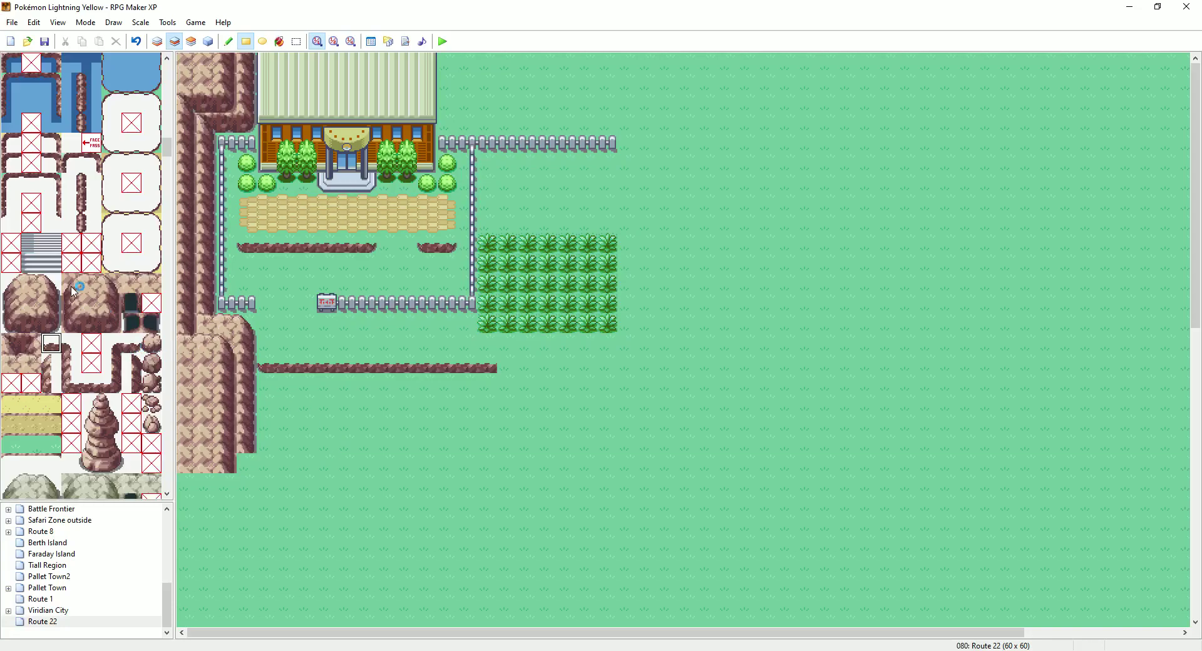
Place a two-by-three block of yellow brick path on layer 1 at 004,016, just below the ledge's west end
left_click(157, 42)
scroll(97, 254, "up", 10)
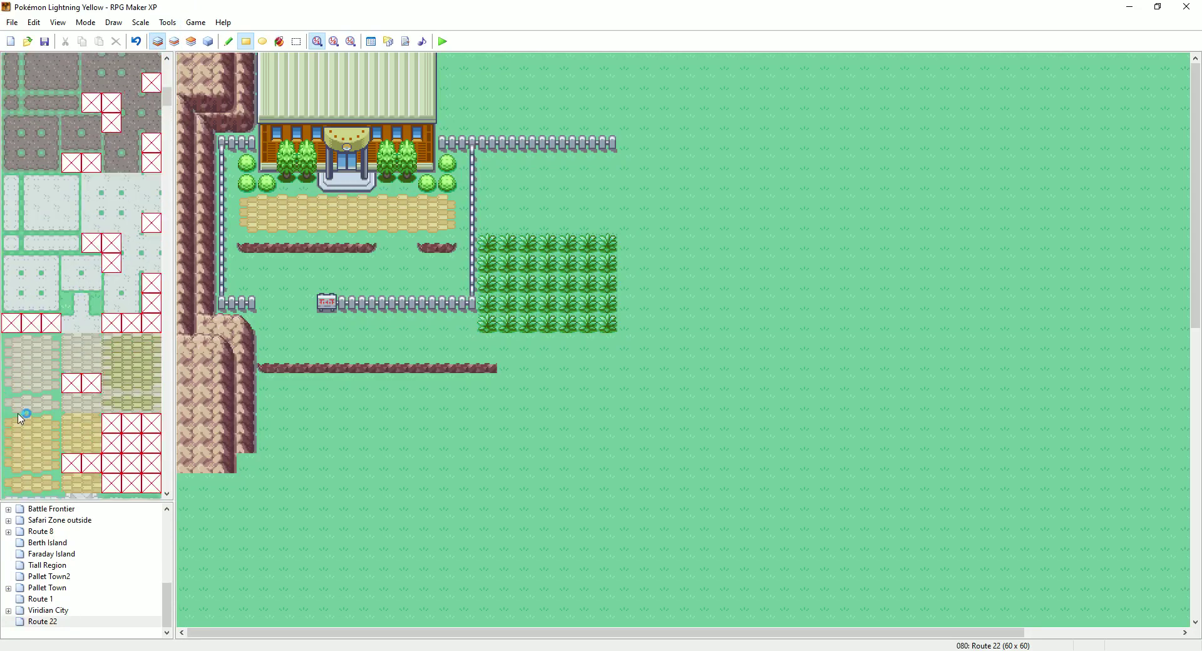
scroll(18, 391, "down", 2)
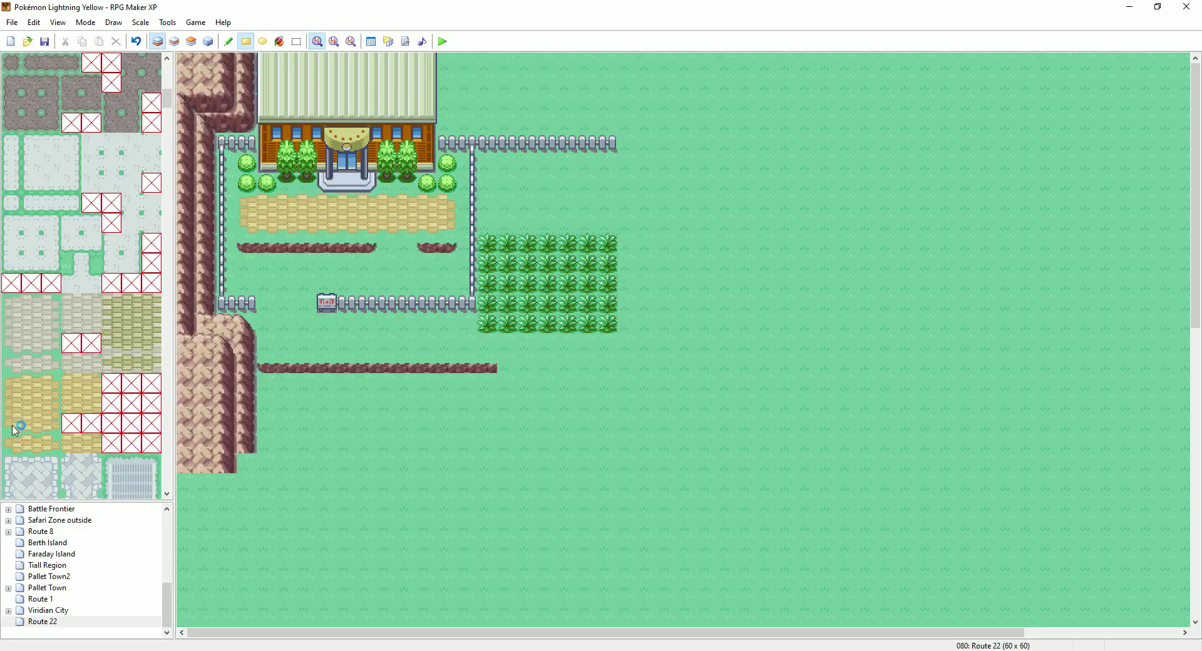
left_click_drag(14, 383, 23, 431)
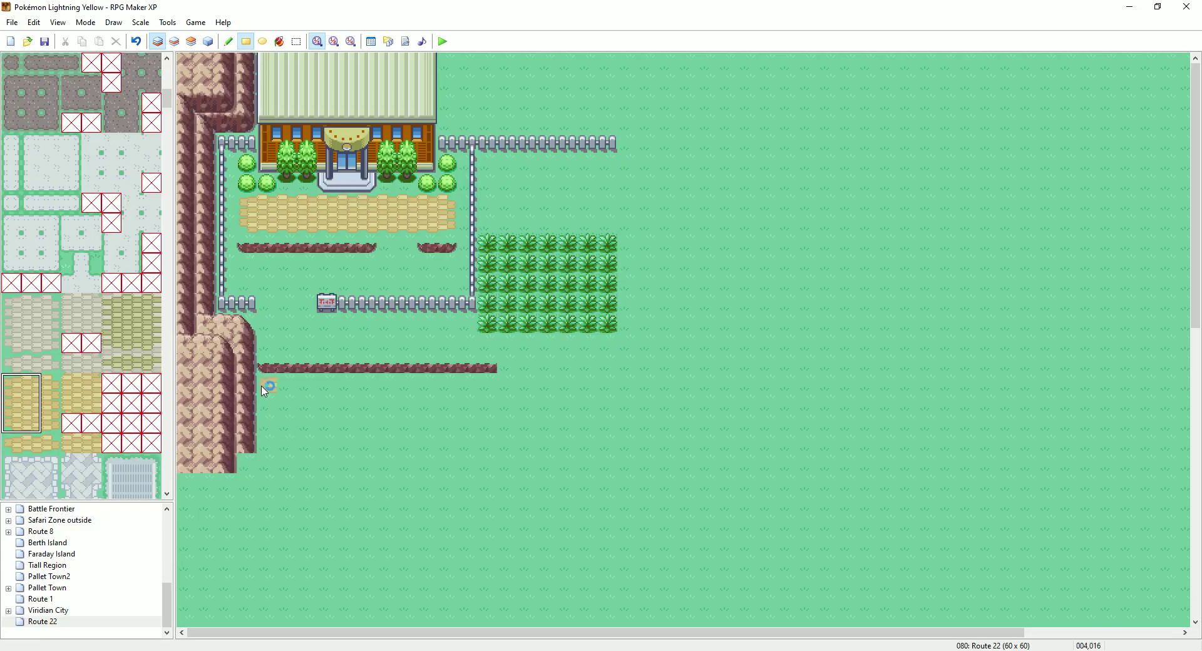
left_click(264, 390)
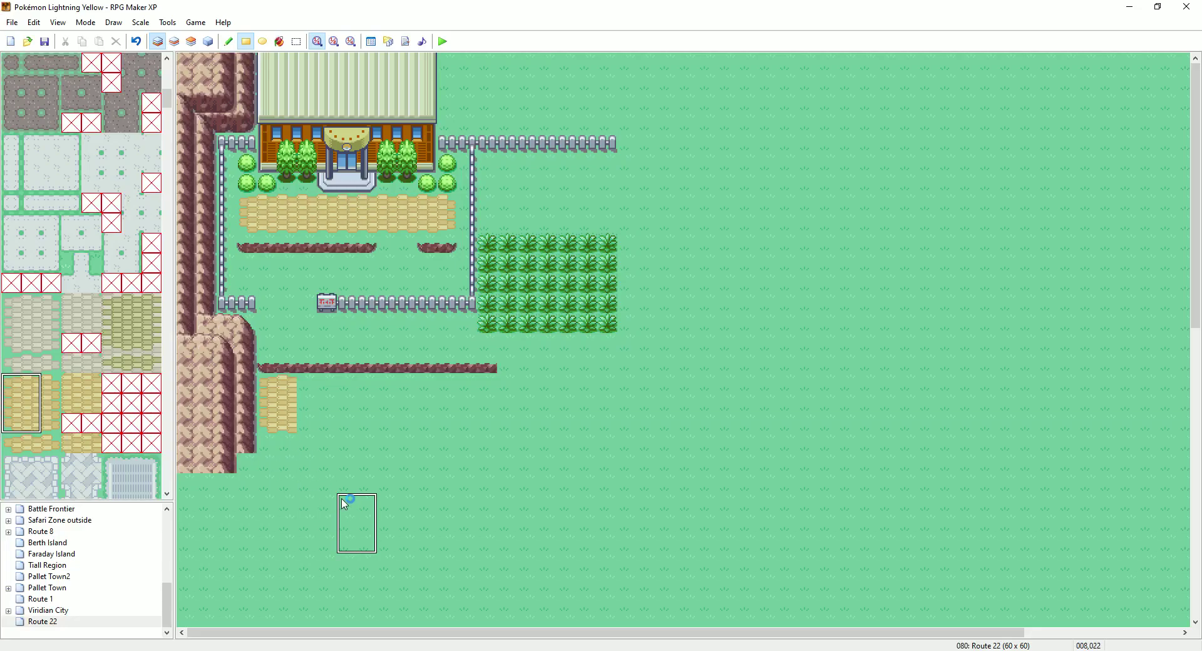
Place a rock top tile on layer 3 at 003,019, at the foot of the cliff side
left_click(179, 46)
left_click(191, 41)
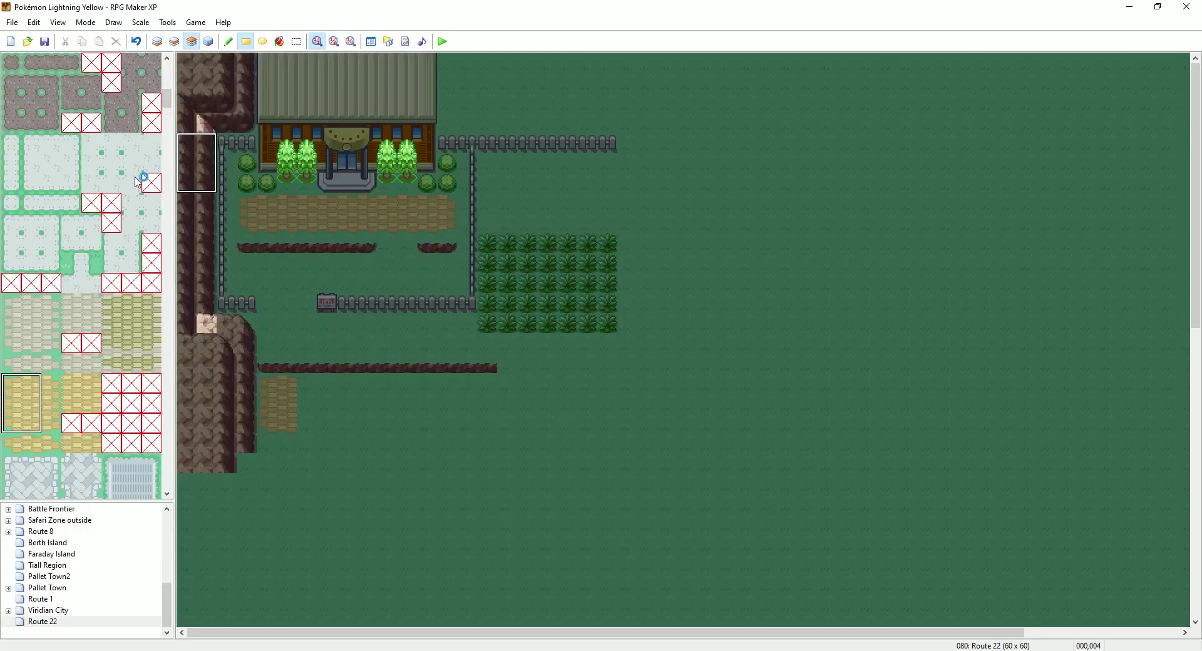
scroll(150, 169, "down", 5)
scroll(57, 352, "down", 4)
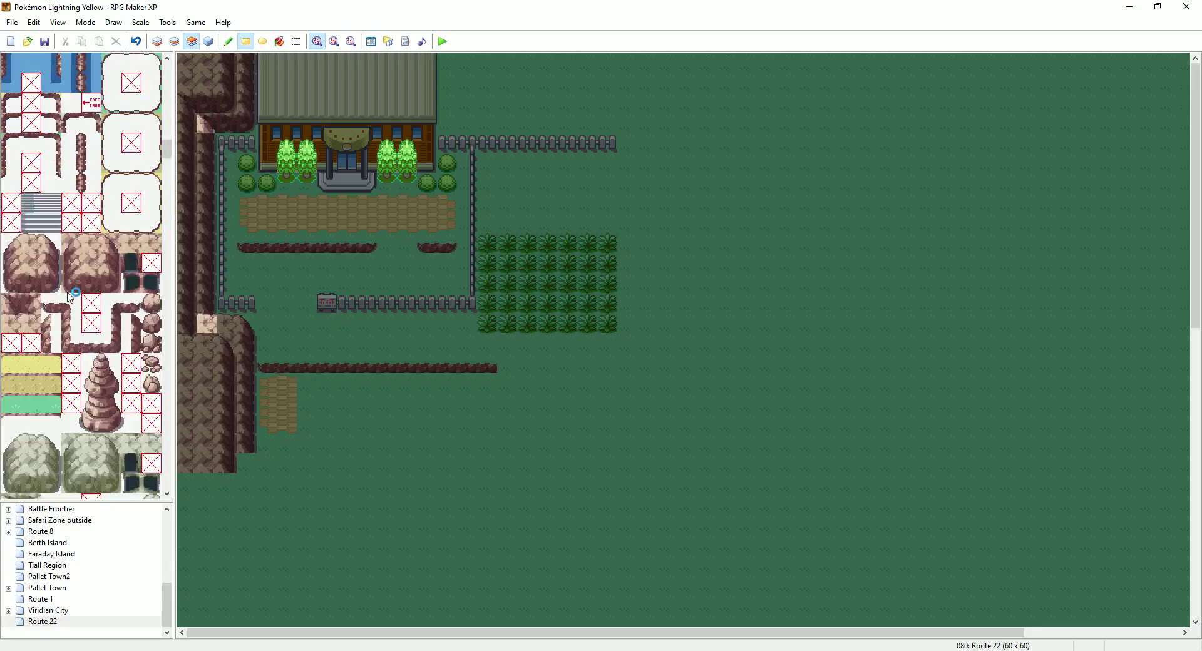
scroll(34, 203, "down", 2)
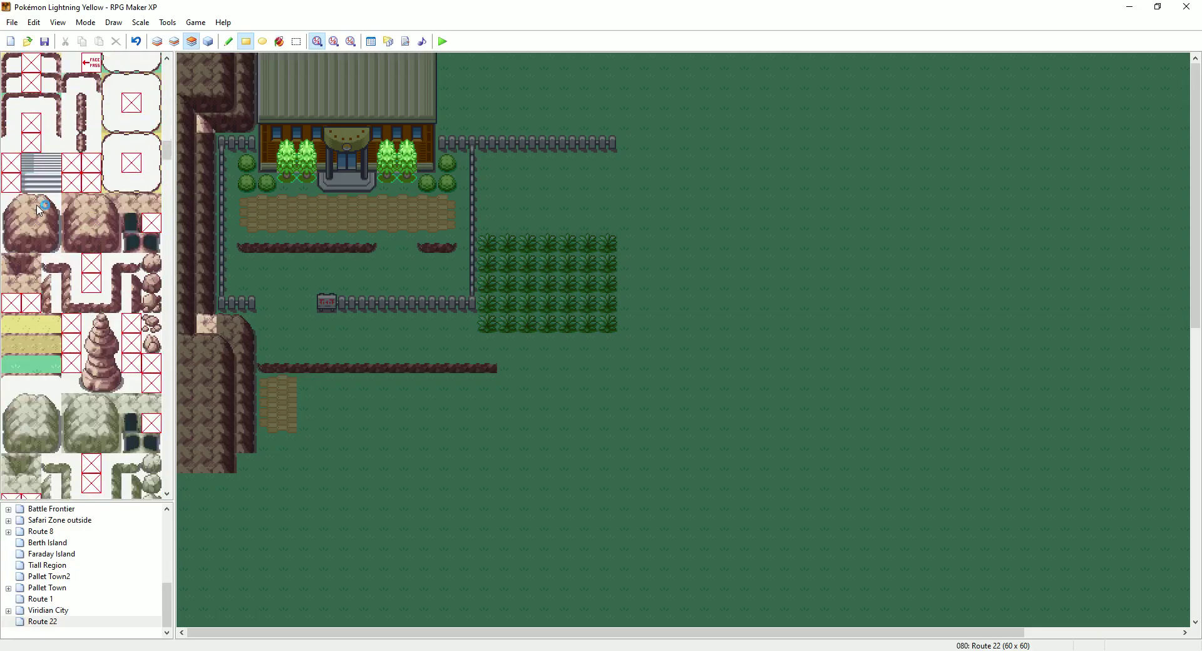
left_click(31, 203)
left_click(253, 445)
Lay rock top tiles on layer 2 along row 019 from column 004 to 049 and row 020 from column 002 to 049
left_click(175, 41)
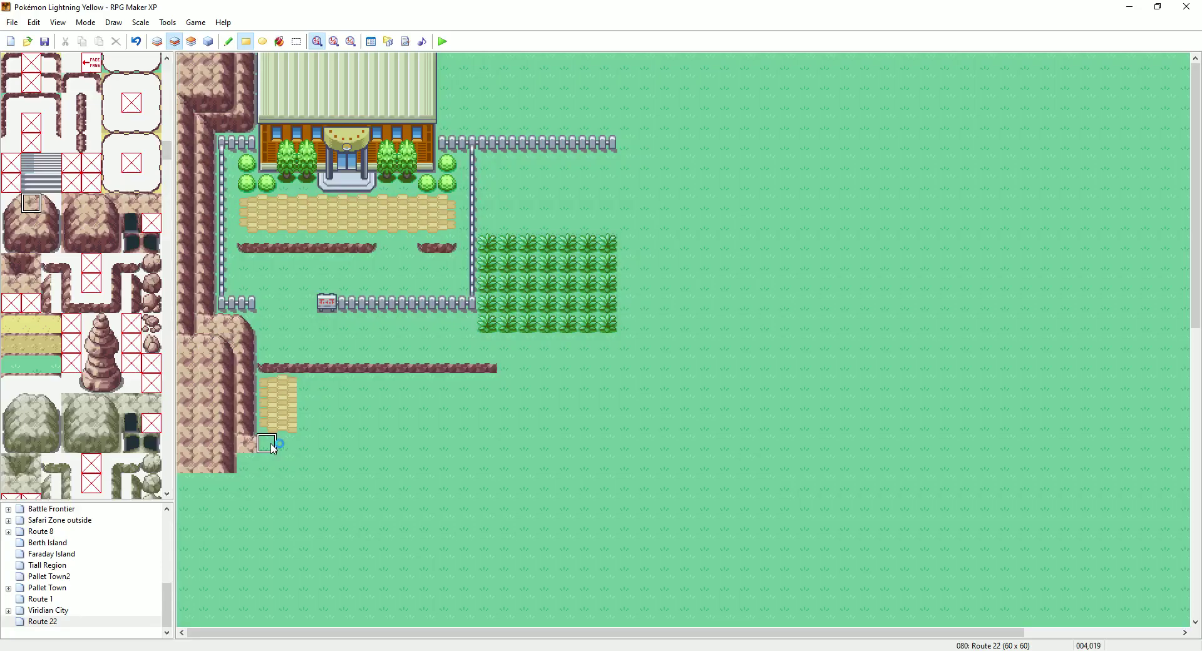
left_click_drag(271, 446, 1175, 442)
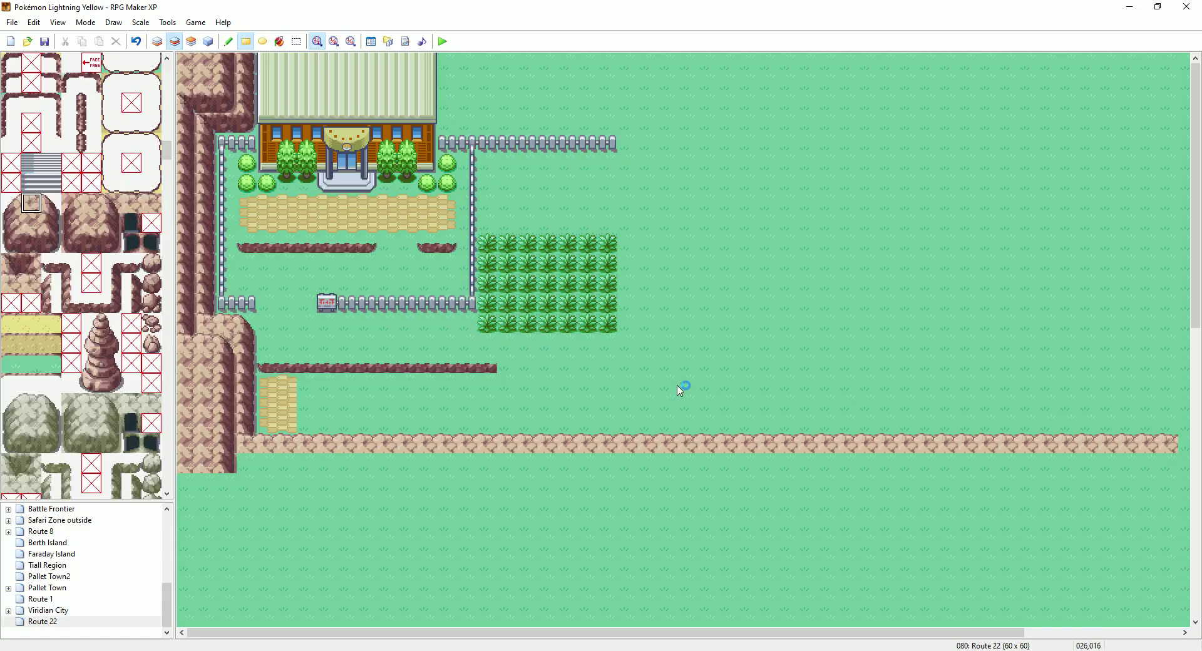
left_click(92, 206)
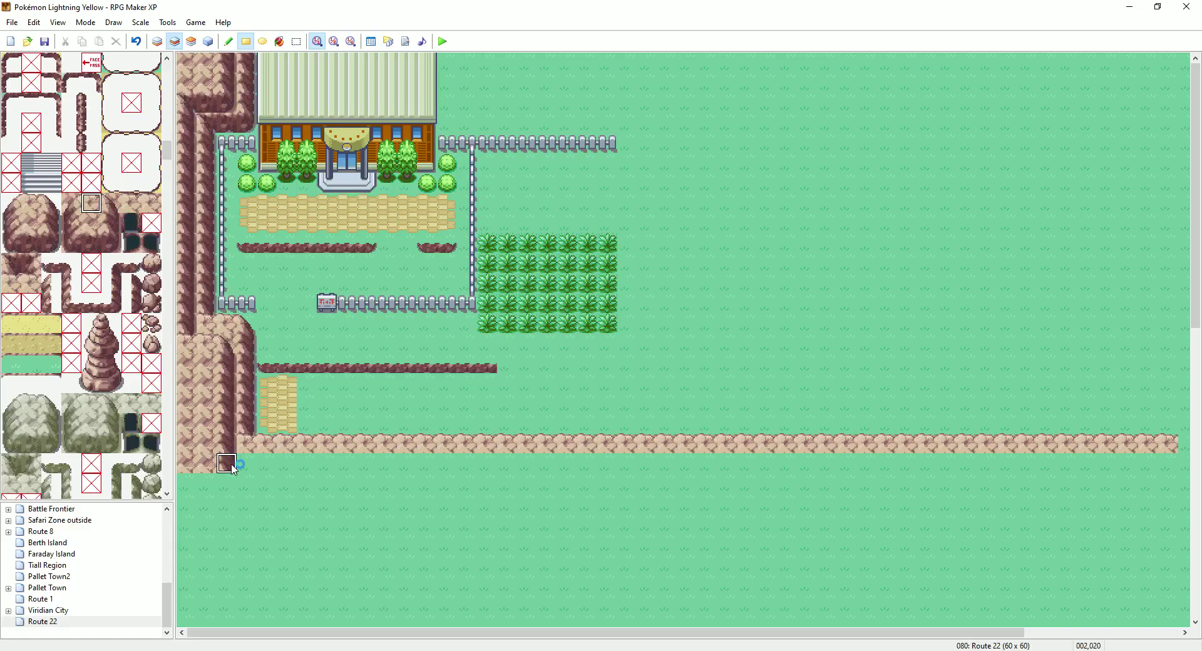
mouse_move(246, 466)
left_mouse_down()
mouse_move(712, 470)
mouse_move(930, 449)
mouse_move(1171, 468)
left_mouse_up()
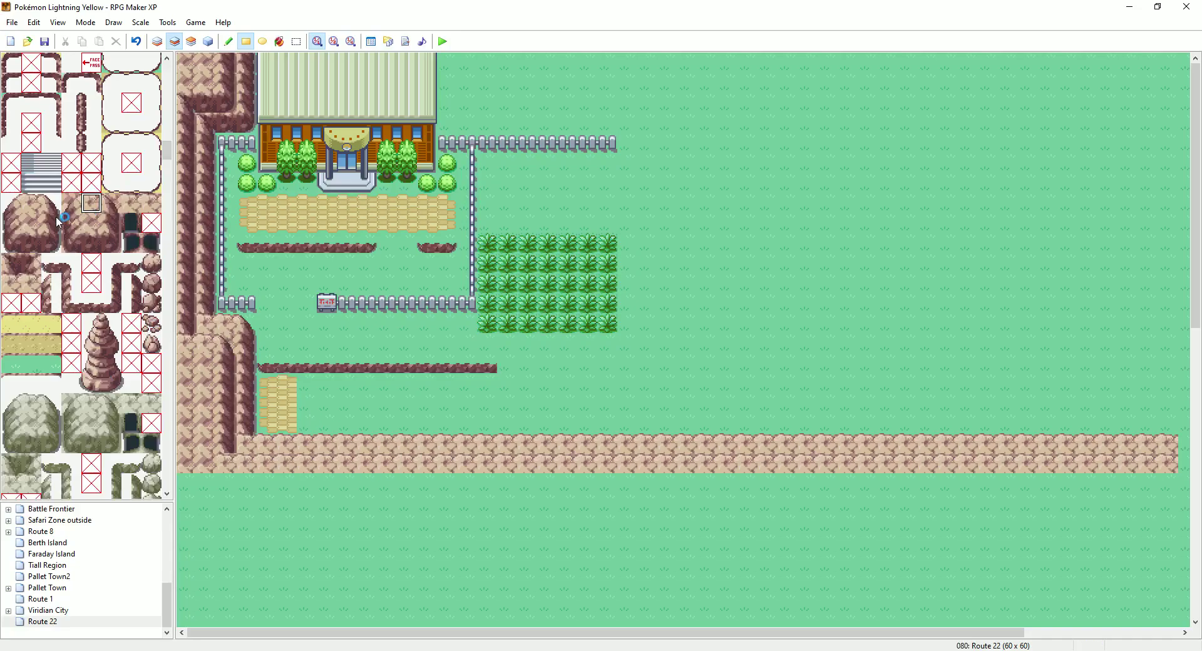
Fill rows 021 to 024, columns 000 to 049, with plain rock tiles on layer 1
left_click(32, 223)
left_click(160, 42)
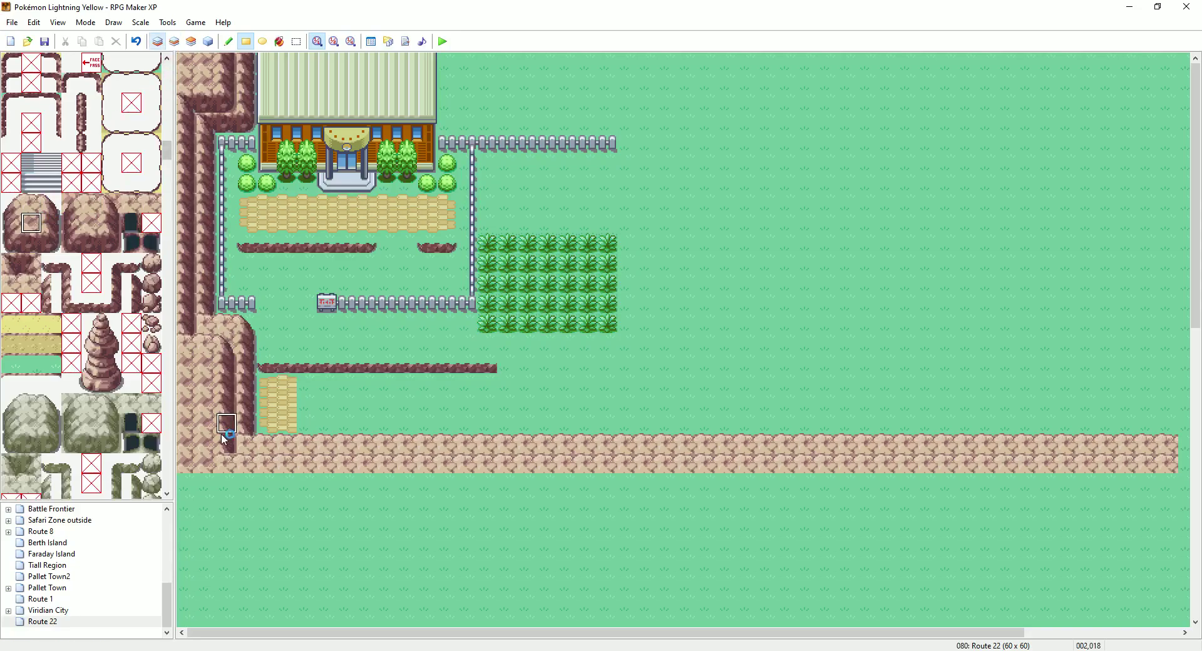
mouse_move(186, 483)
left_mouse_down()
mouse_move(192, 542)
mouse_move(261, 529)
mouse_move(759, 560)
mouse_move(1003, 527)
mouse_move(1167, 532)
mouse_move(1168, 543)
mouse_move(1174, 483)
mouse_move(1176, 549)
left_mouse_up()
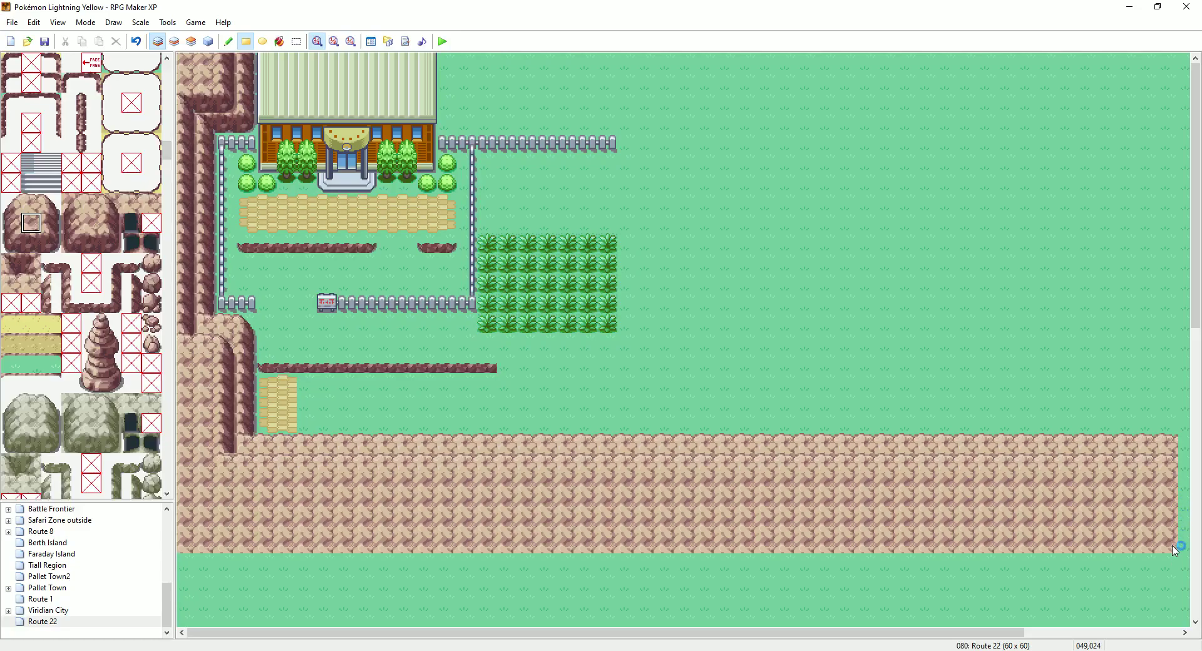